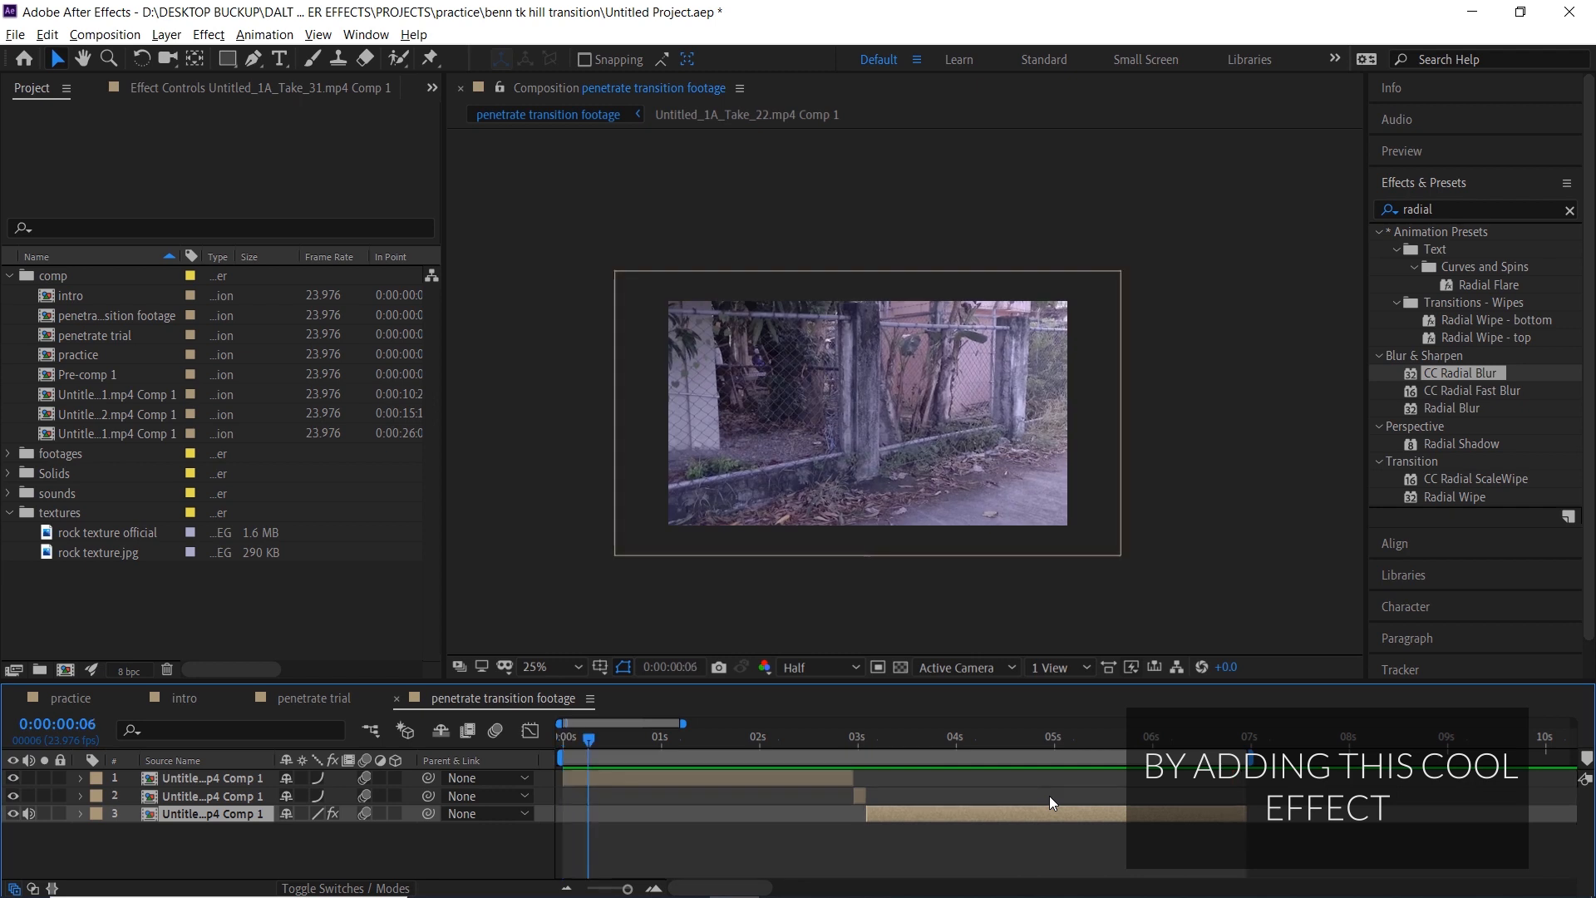
Create a new 1920 × 1080, 23.976 fps composition named "penetrate transition effect".
left_click(585, 738)
left_click_drag(585, 742, 566, 742)
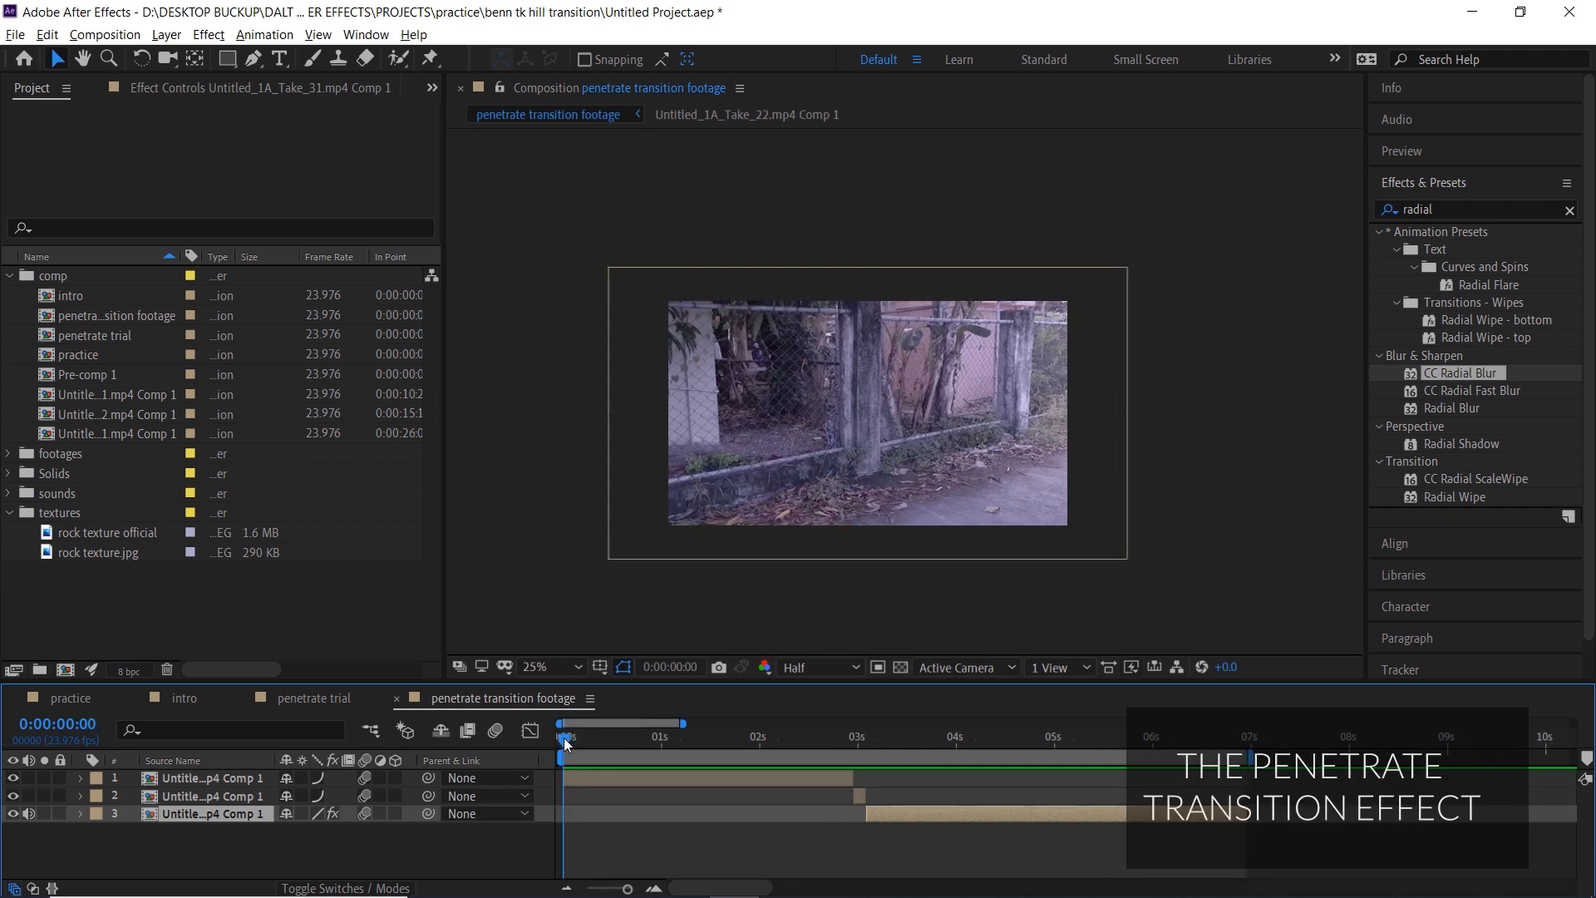
left_click(125, 35)
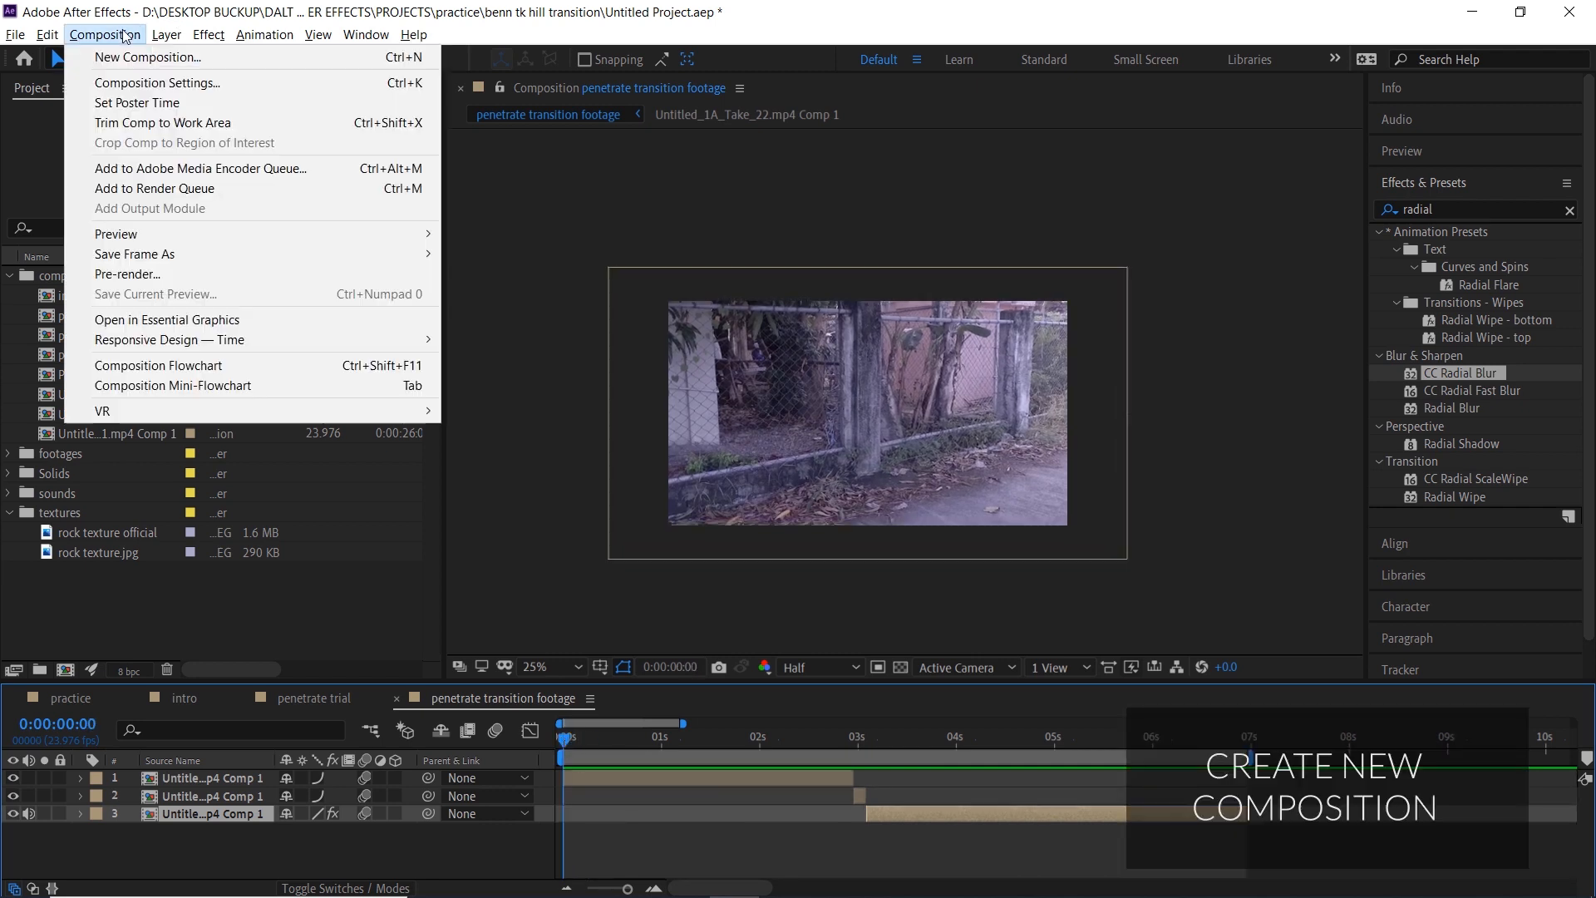
left_click(125, 53)
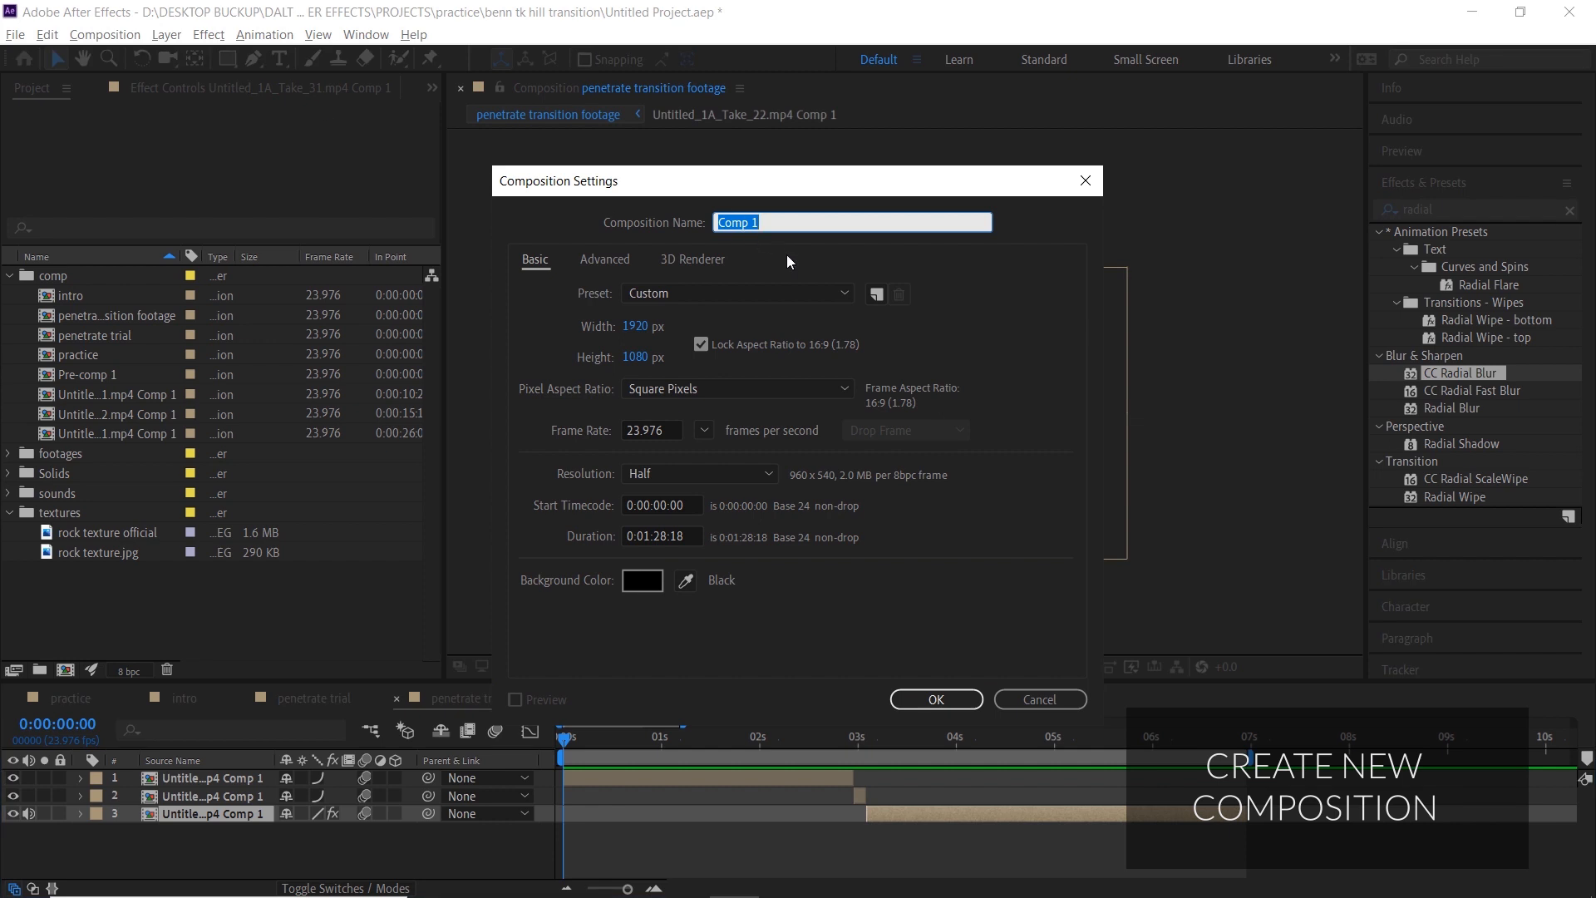
type("penetrate transition effect")
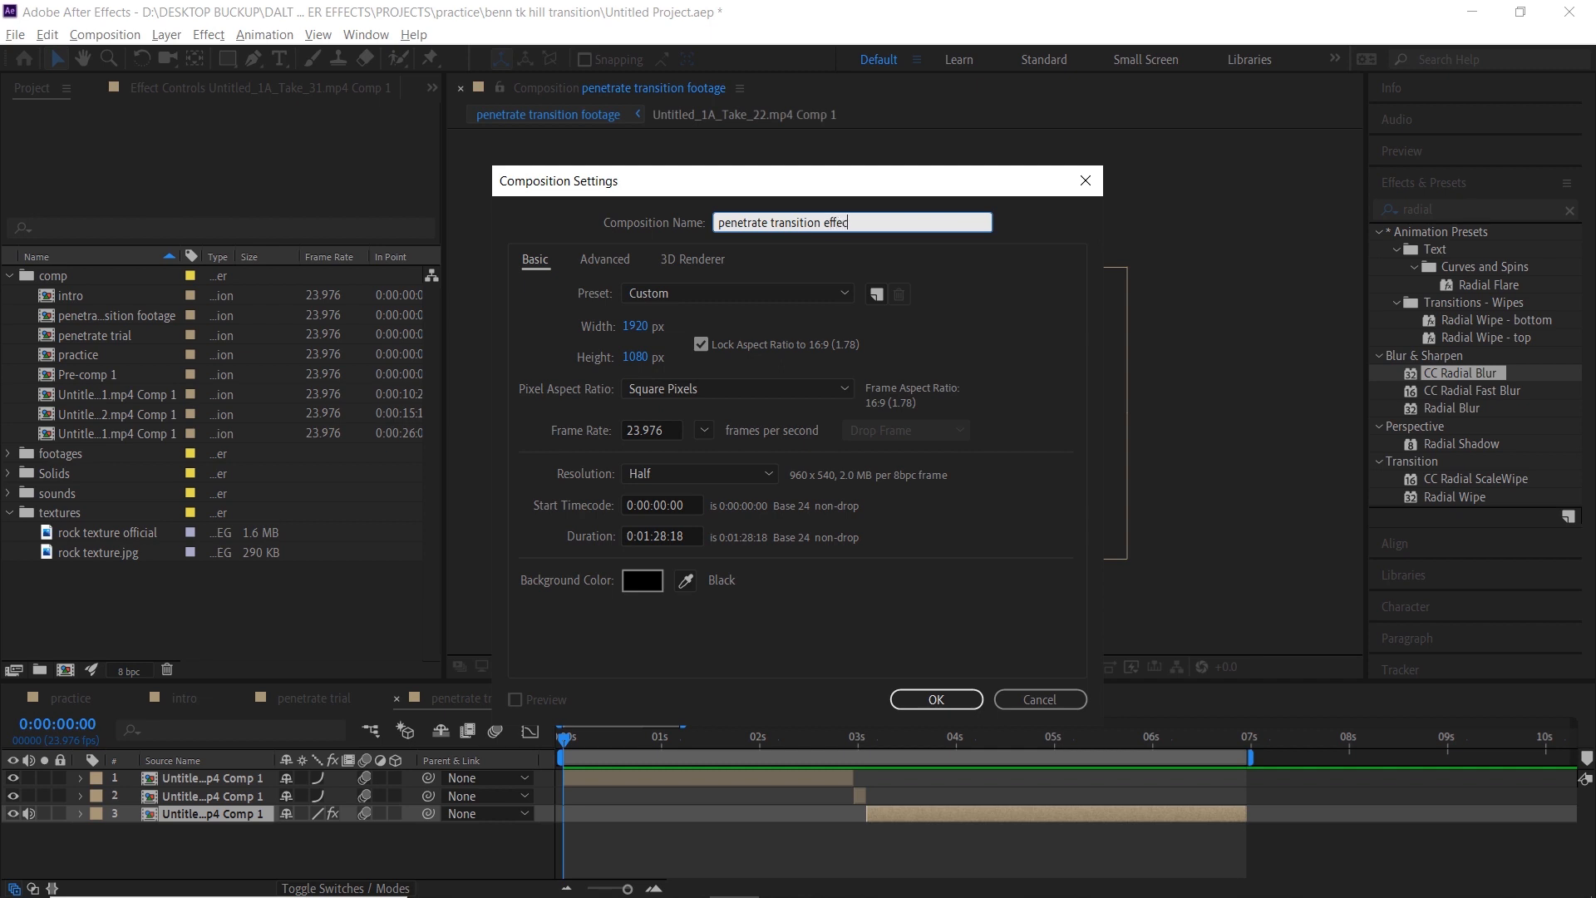
left_click(915, 699)
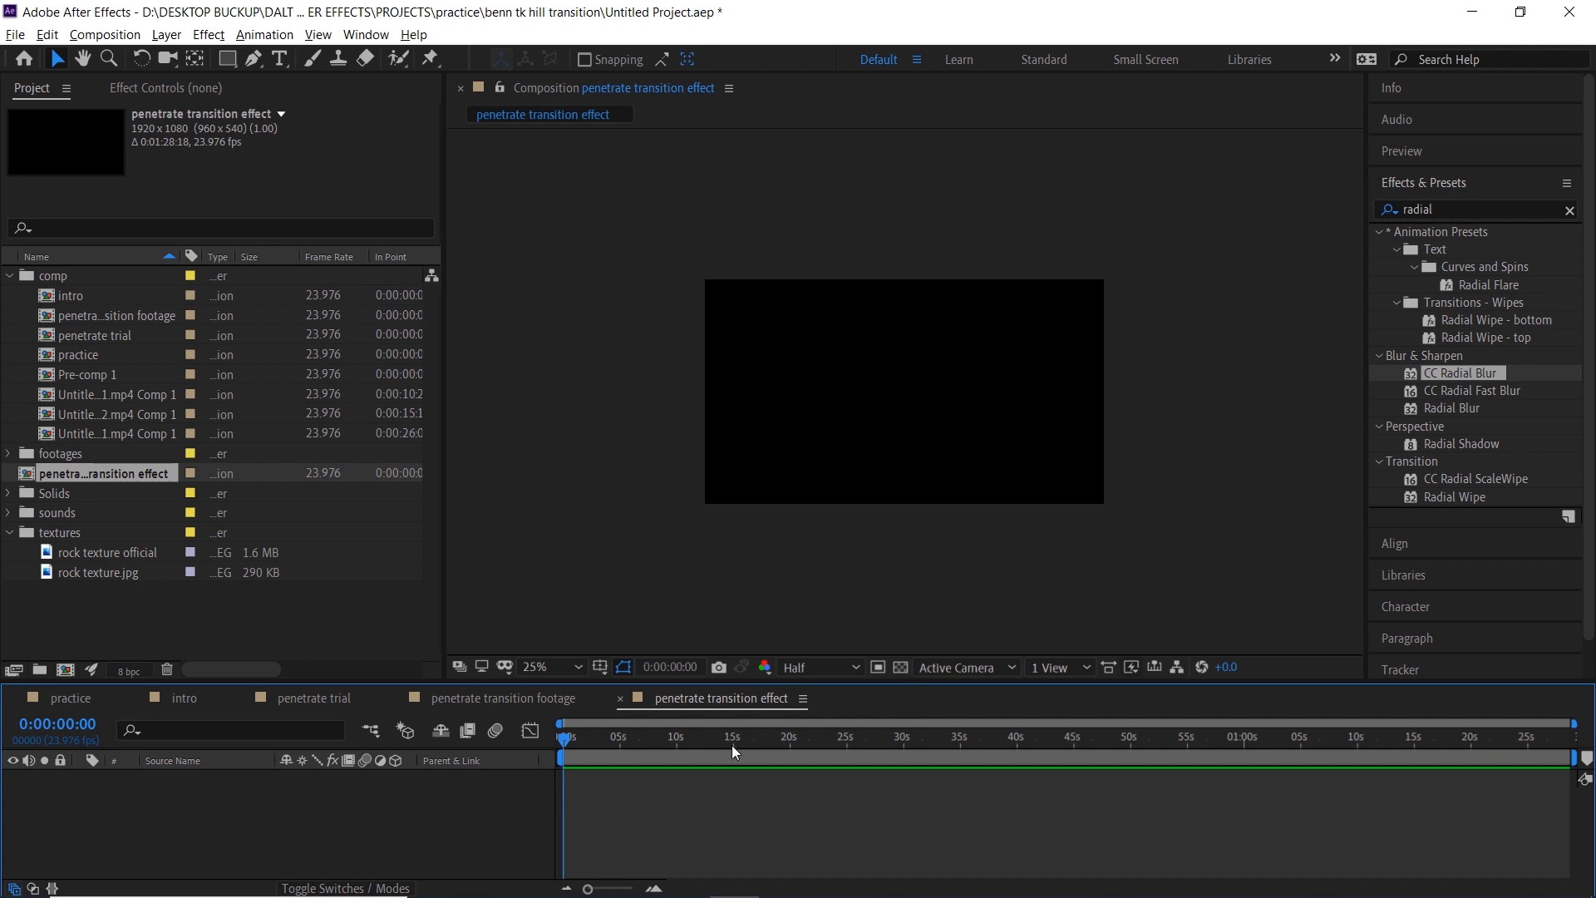
End the work area at 0:00:04:23, trim the composition to it and return the playhead to the start.
left_click(620, 747)
key("n")
right_click(599, 766)
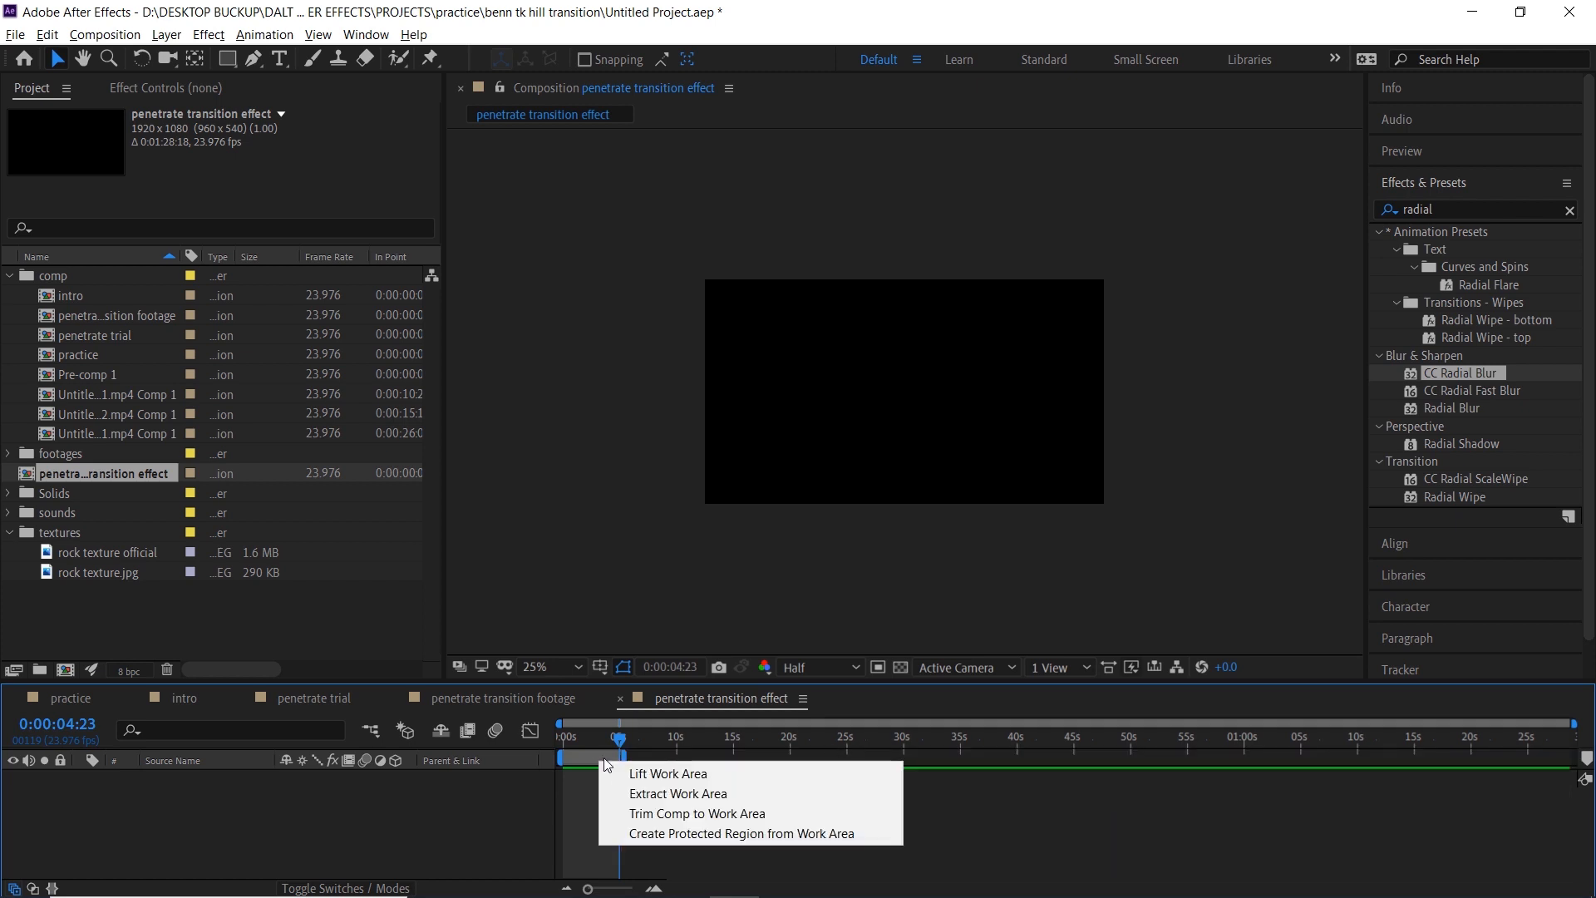
left_click(695, 813)
key("h")
key("v")
left_click_drag(572, 743, 535, 761)
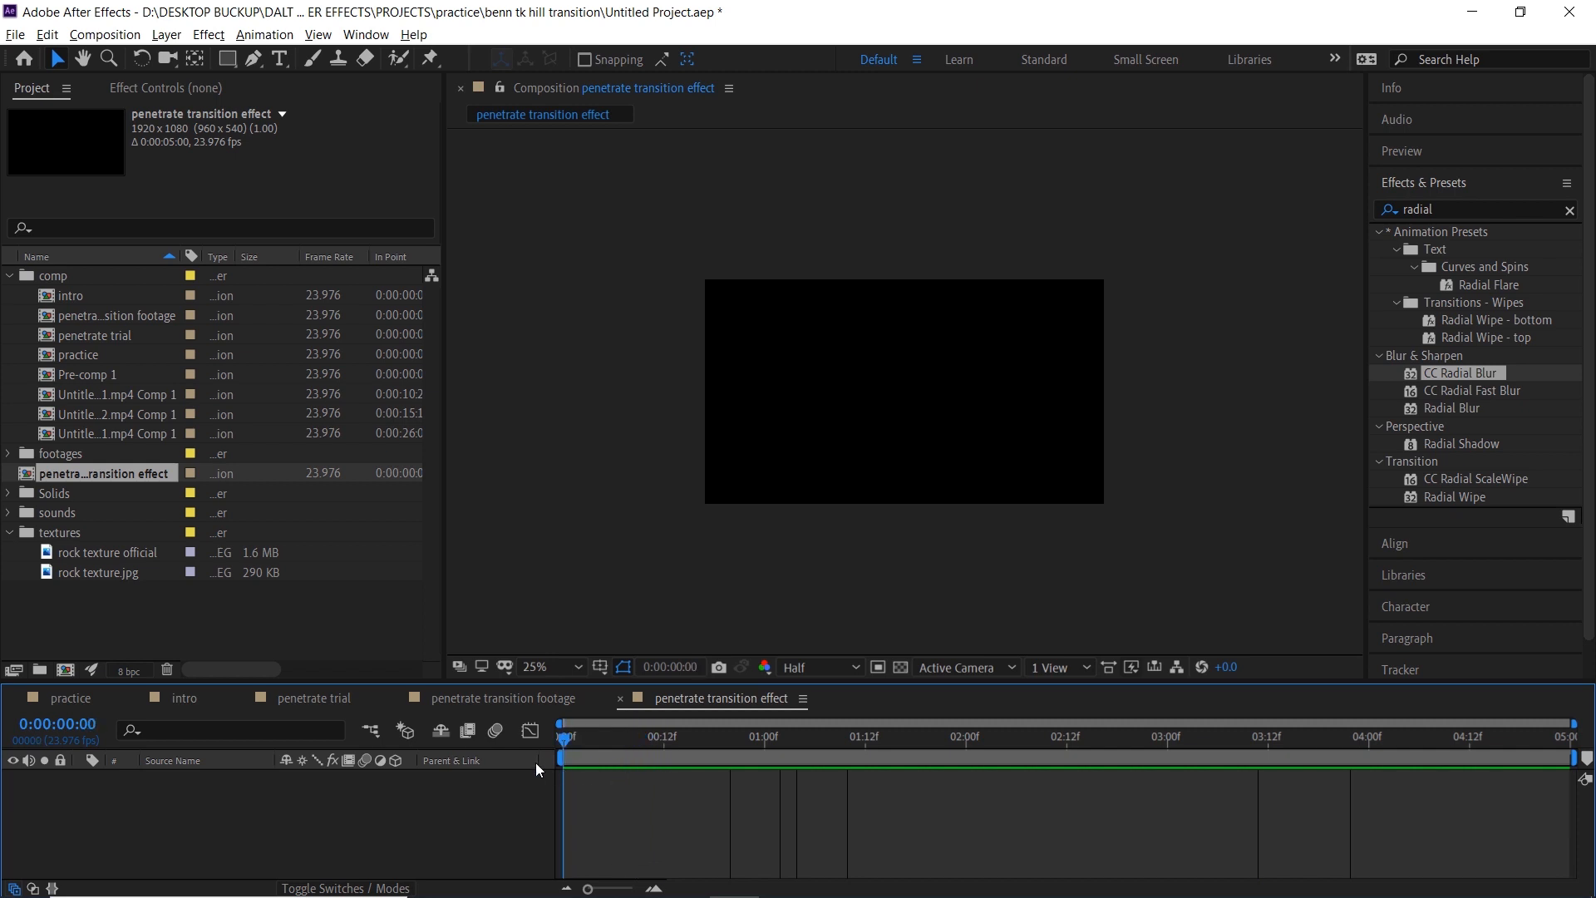
Add the "rock texture official" image to the composition as a layer and scale it to 127% to fill the frame.
left_click(96, 552)
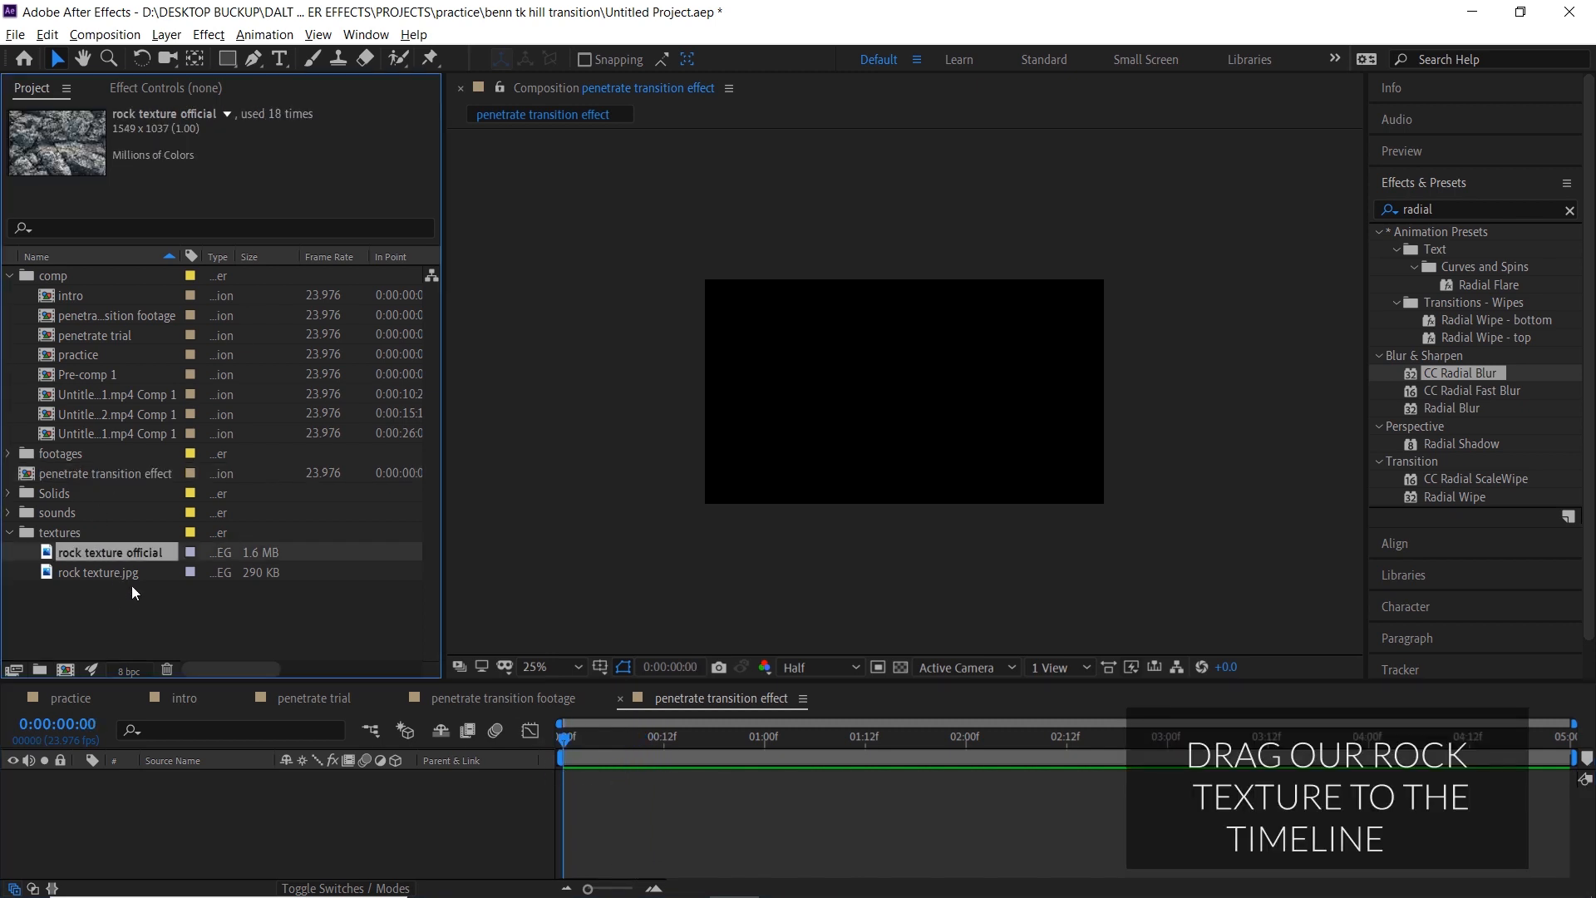
left_click_drag(115, 552, 158, 792)
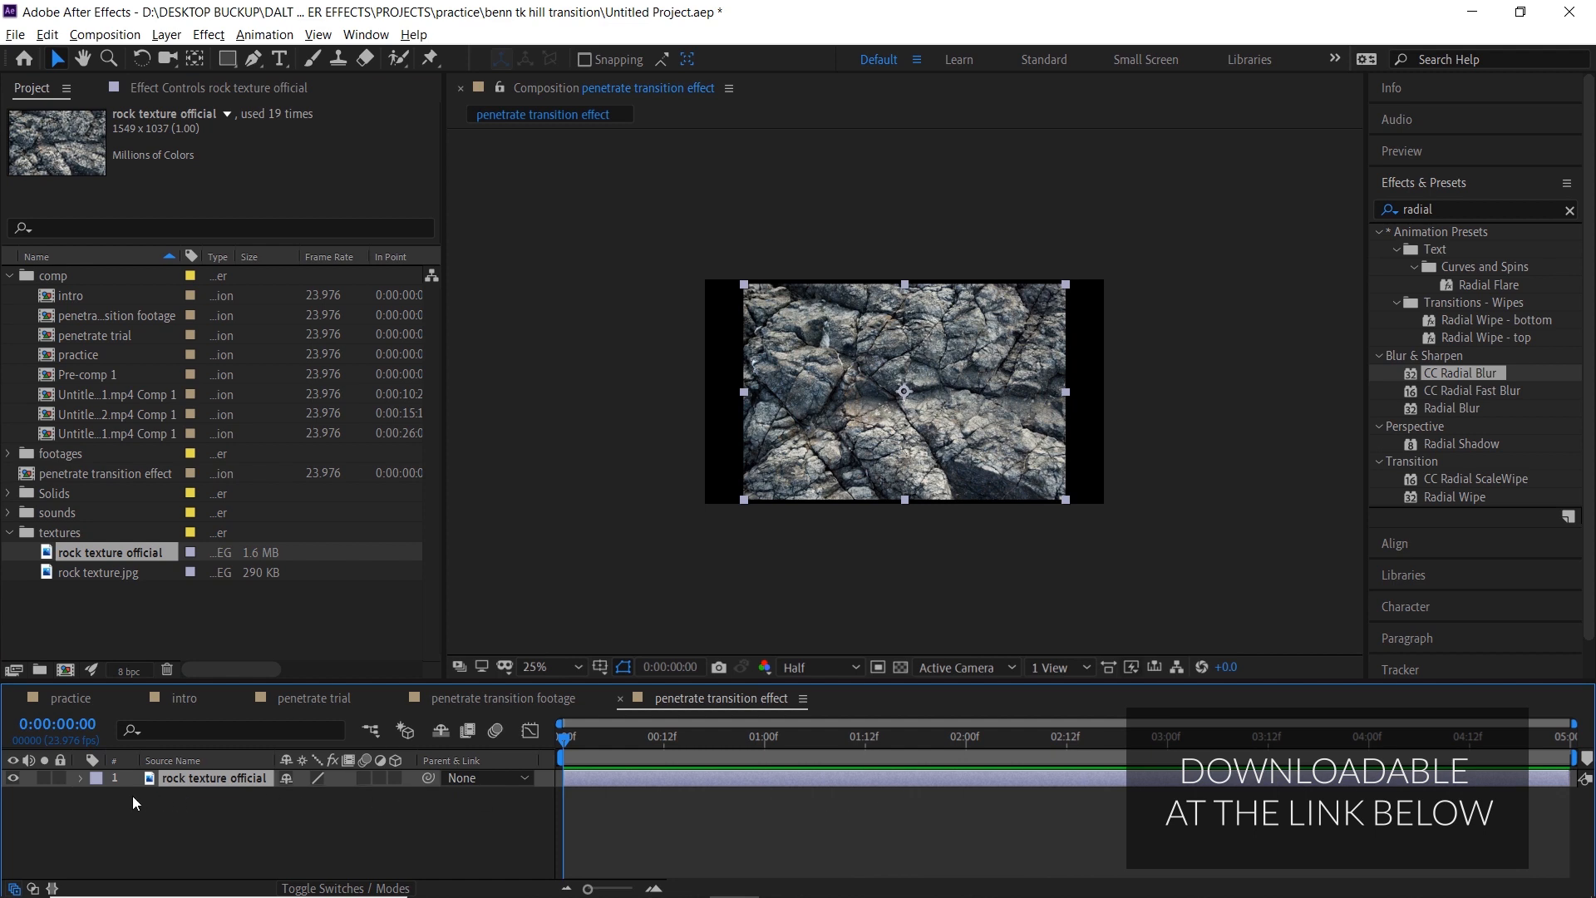
key("s")
left_click_drag(341, 795, 430, 820)
Add a two-node camera with the 50mm preset and make the rock texture layer 3D.
right_click(413, 816)
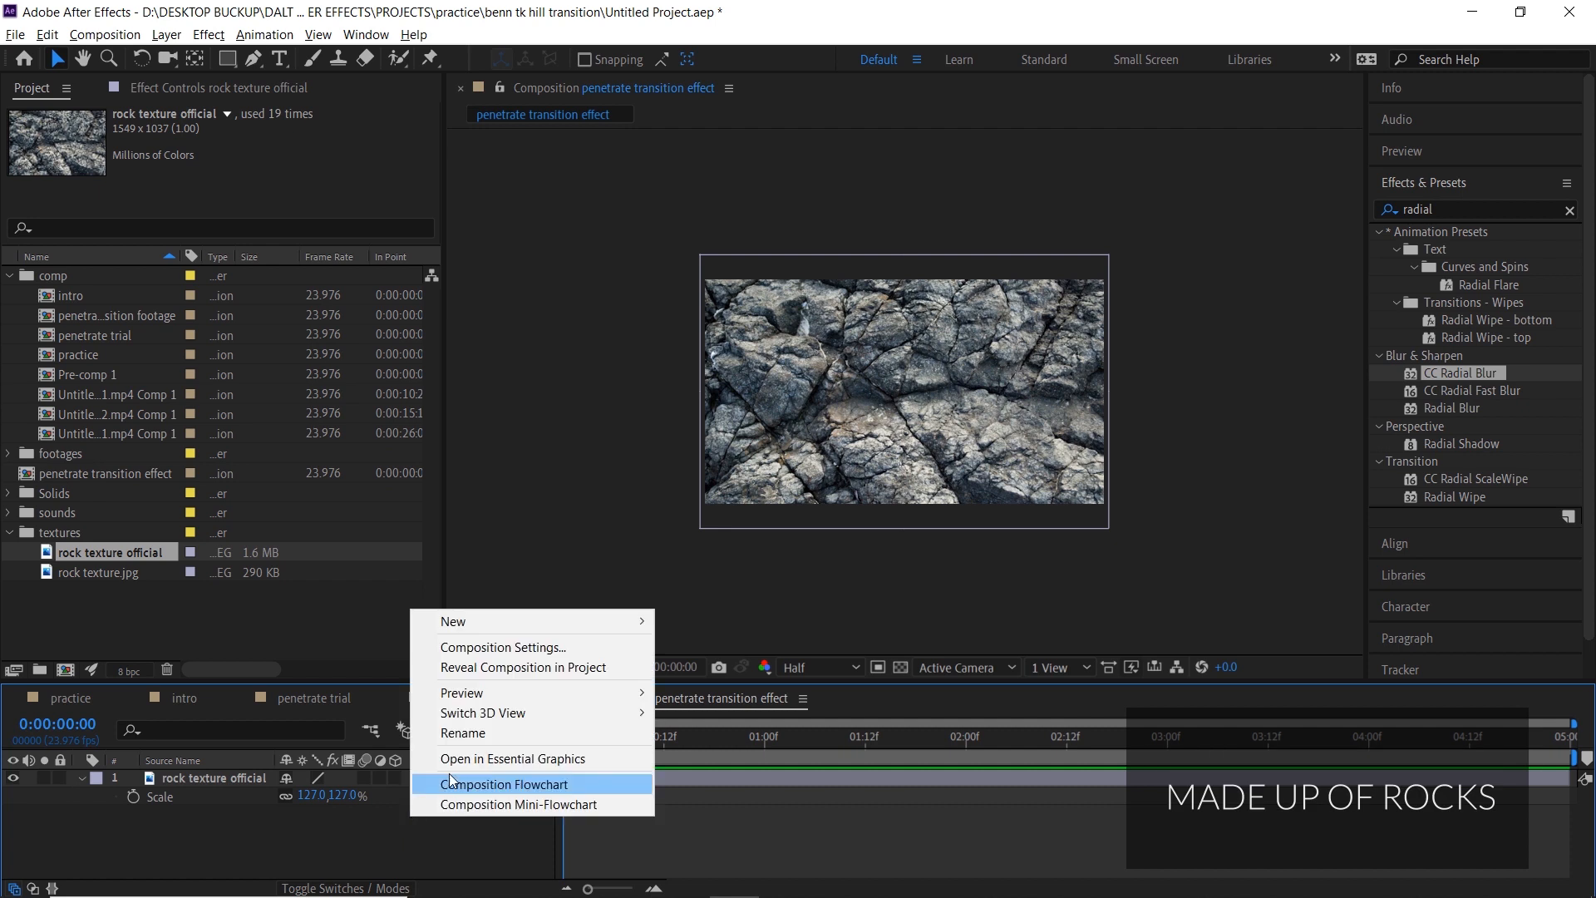
mouse_move(548, 619)
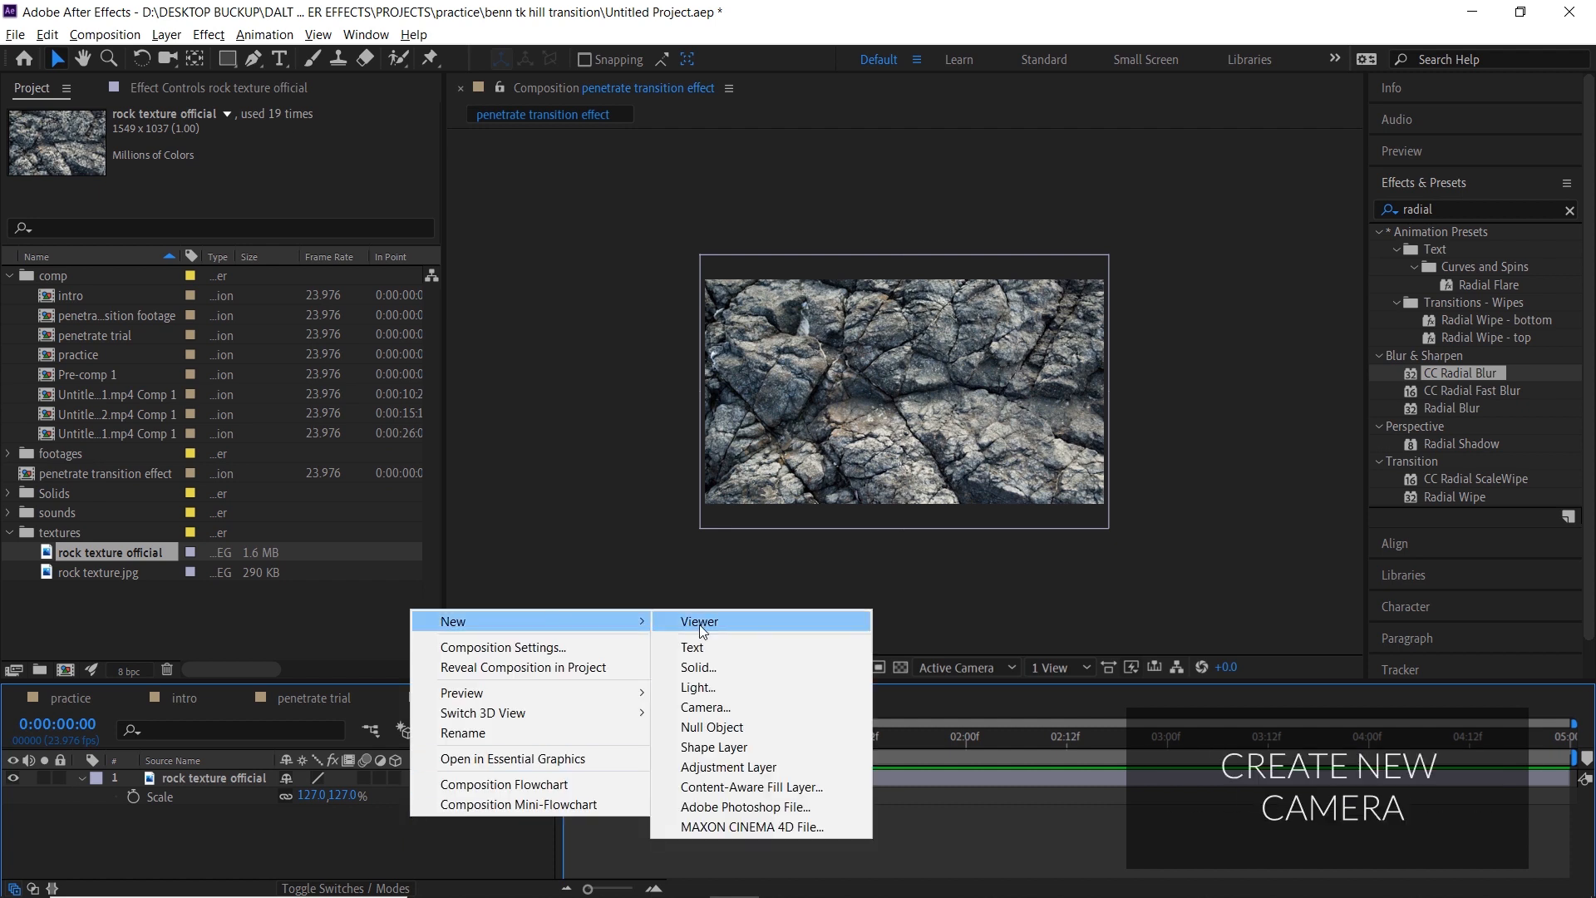
left_click(760, 707)
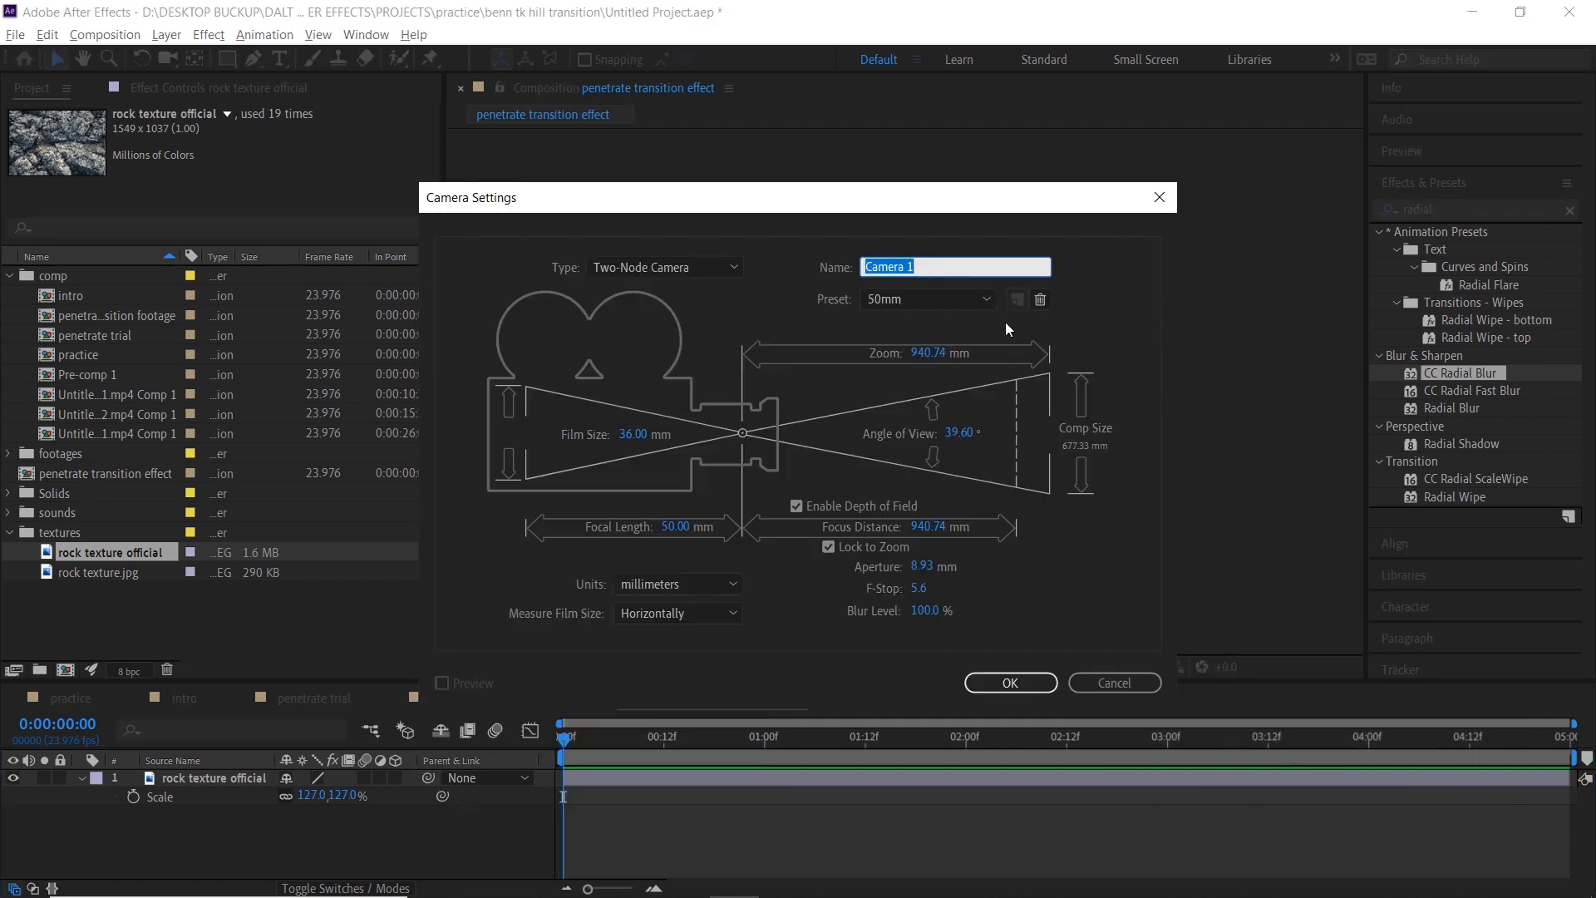
left_click(990, 680)
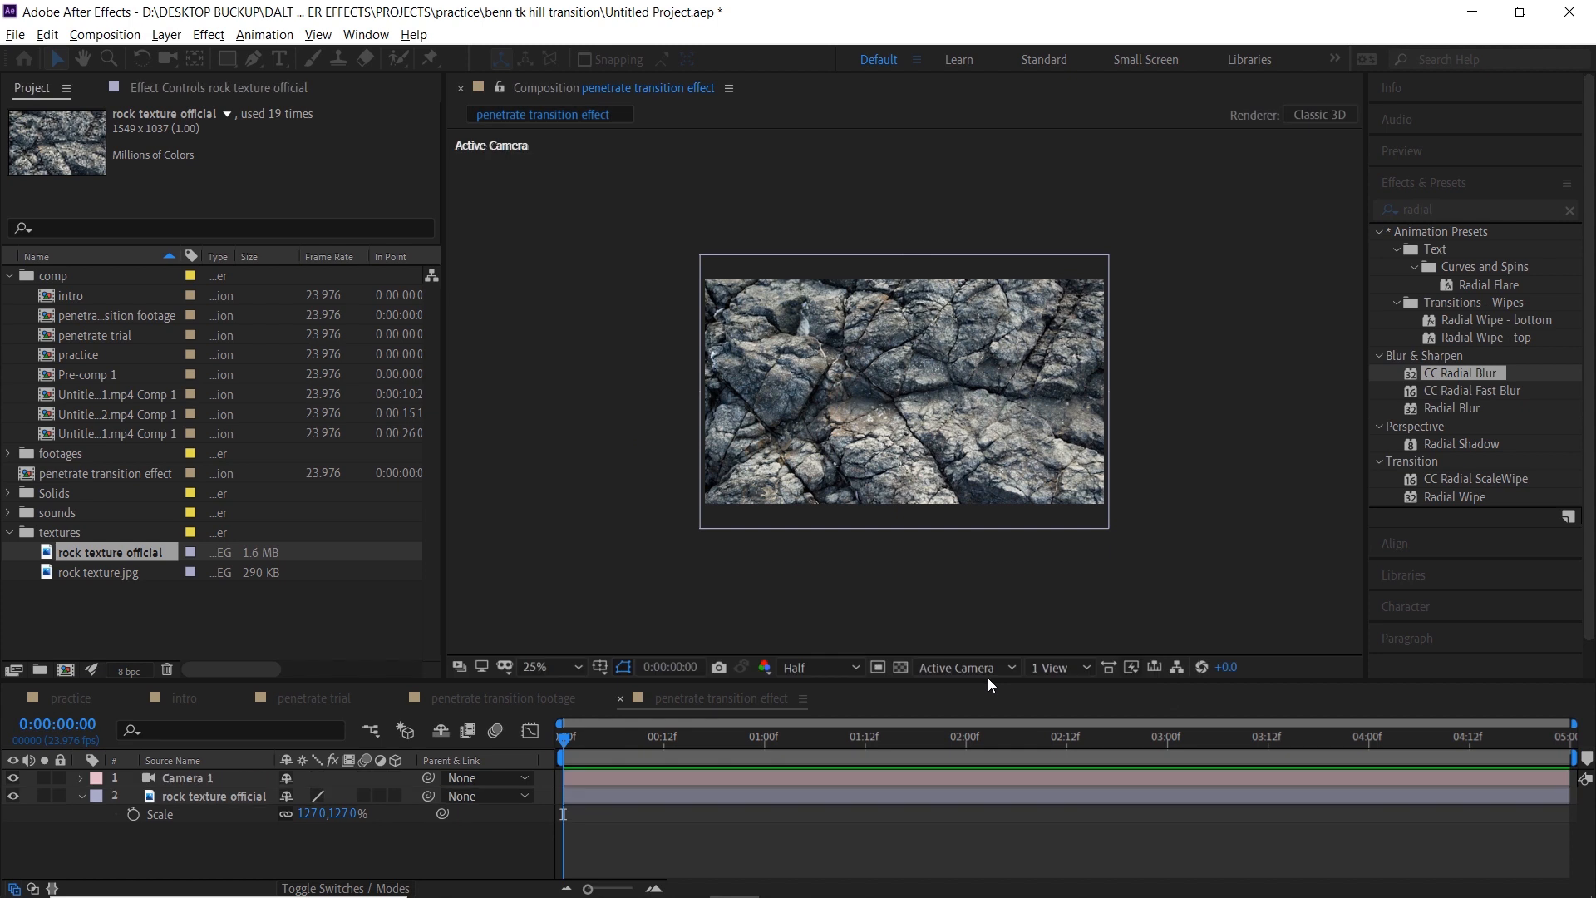
left_click(398, 795)
left_click(81, 796)
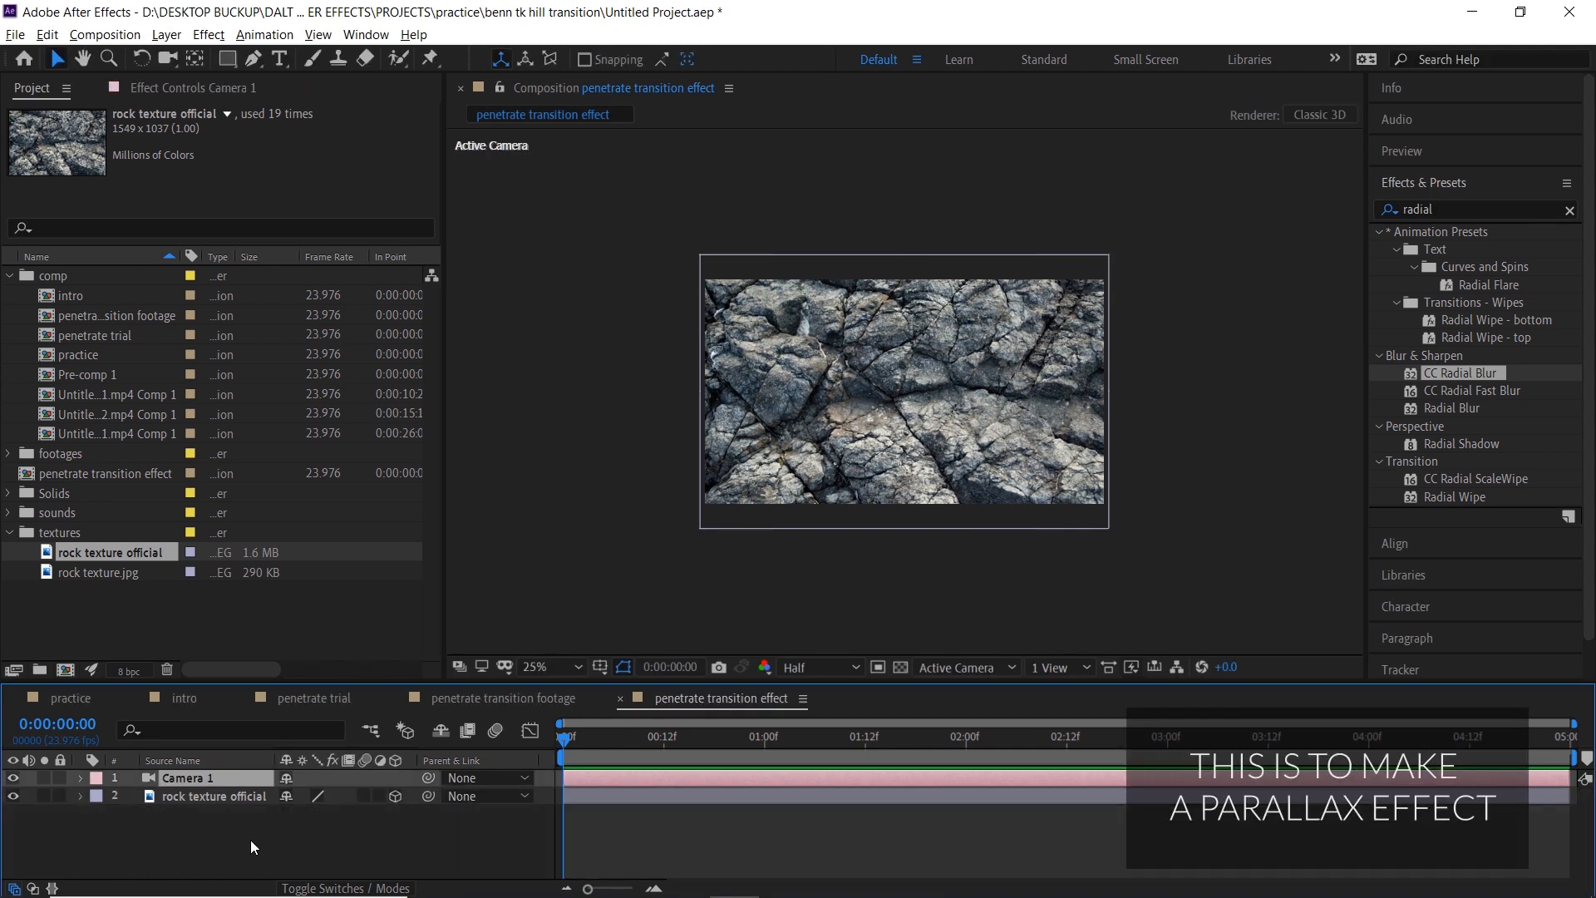
Draw a closed, irregular ten-point mask with the Pen tool around the rock near the centre of the rock texture layer.
scroll(876, 380, "up", 2)
key("h")
left_click_drag(944, 410, 893, 395)
key("v")
left_click(737, 796)
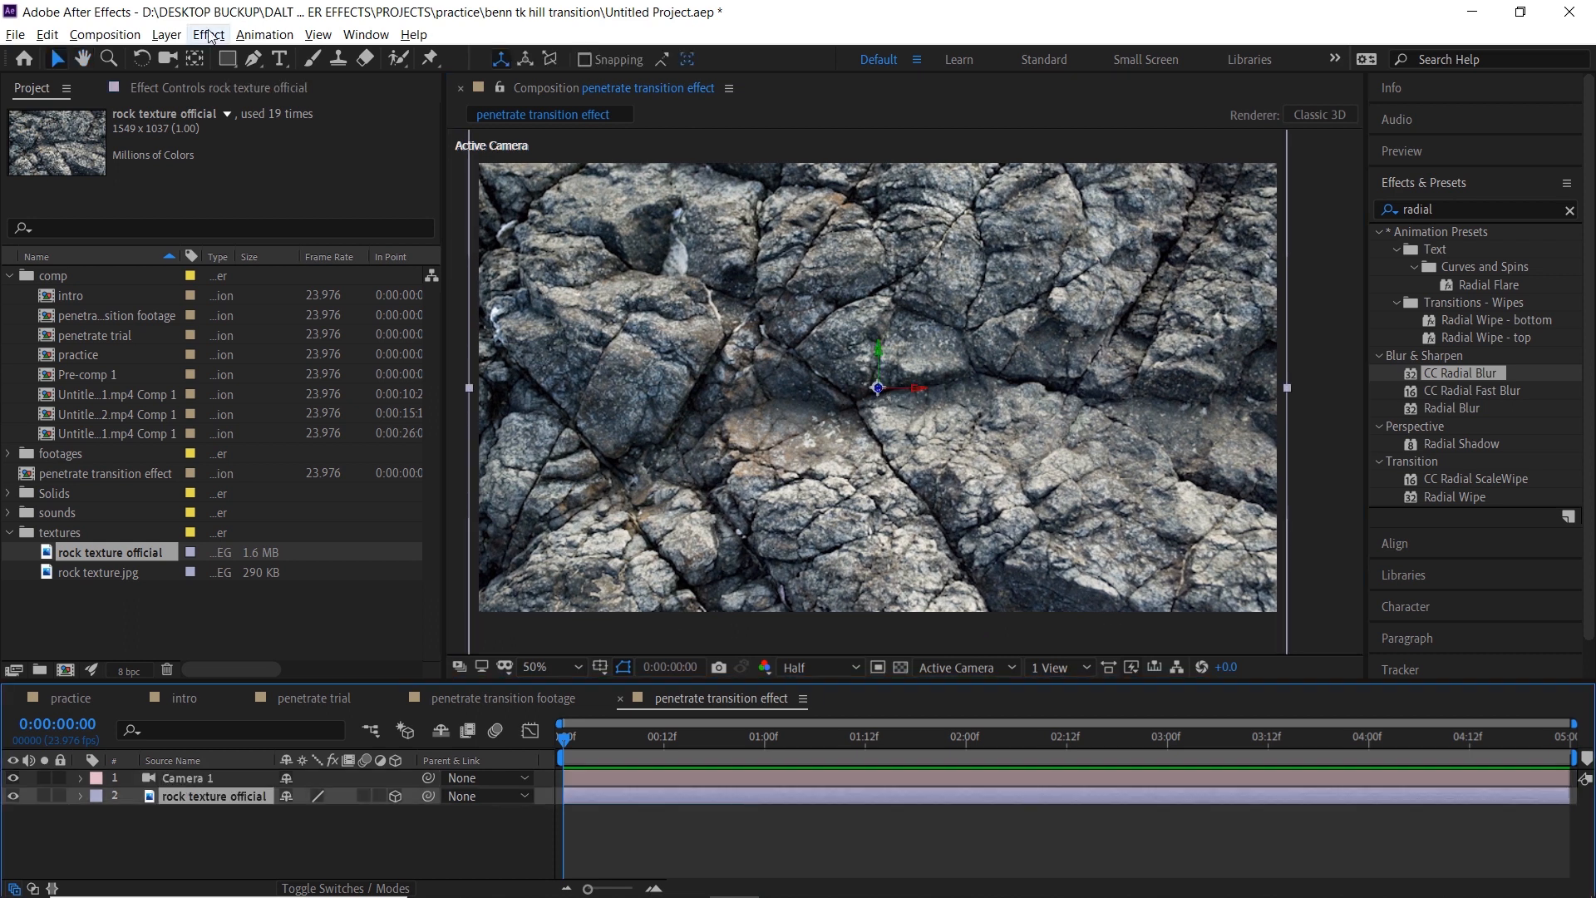
left_click(253, 58)
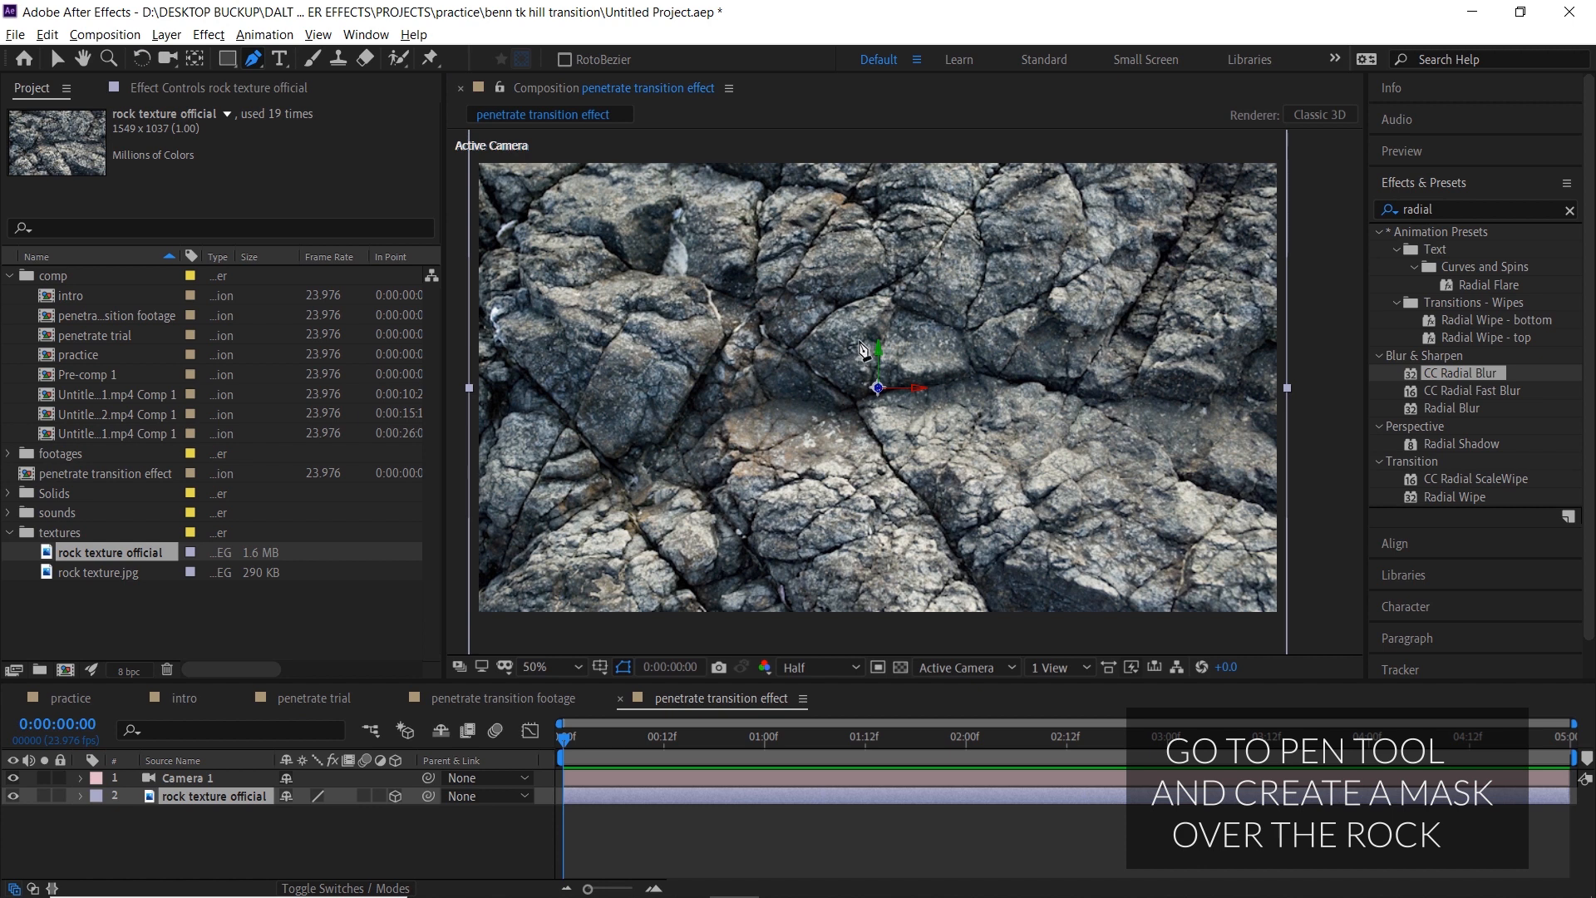
left_click(852, 335)
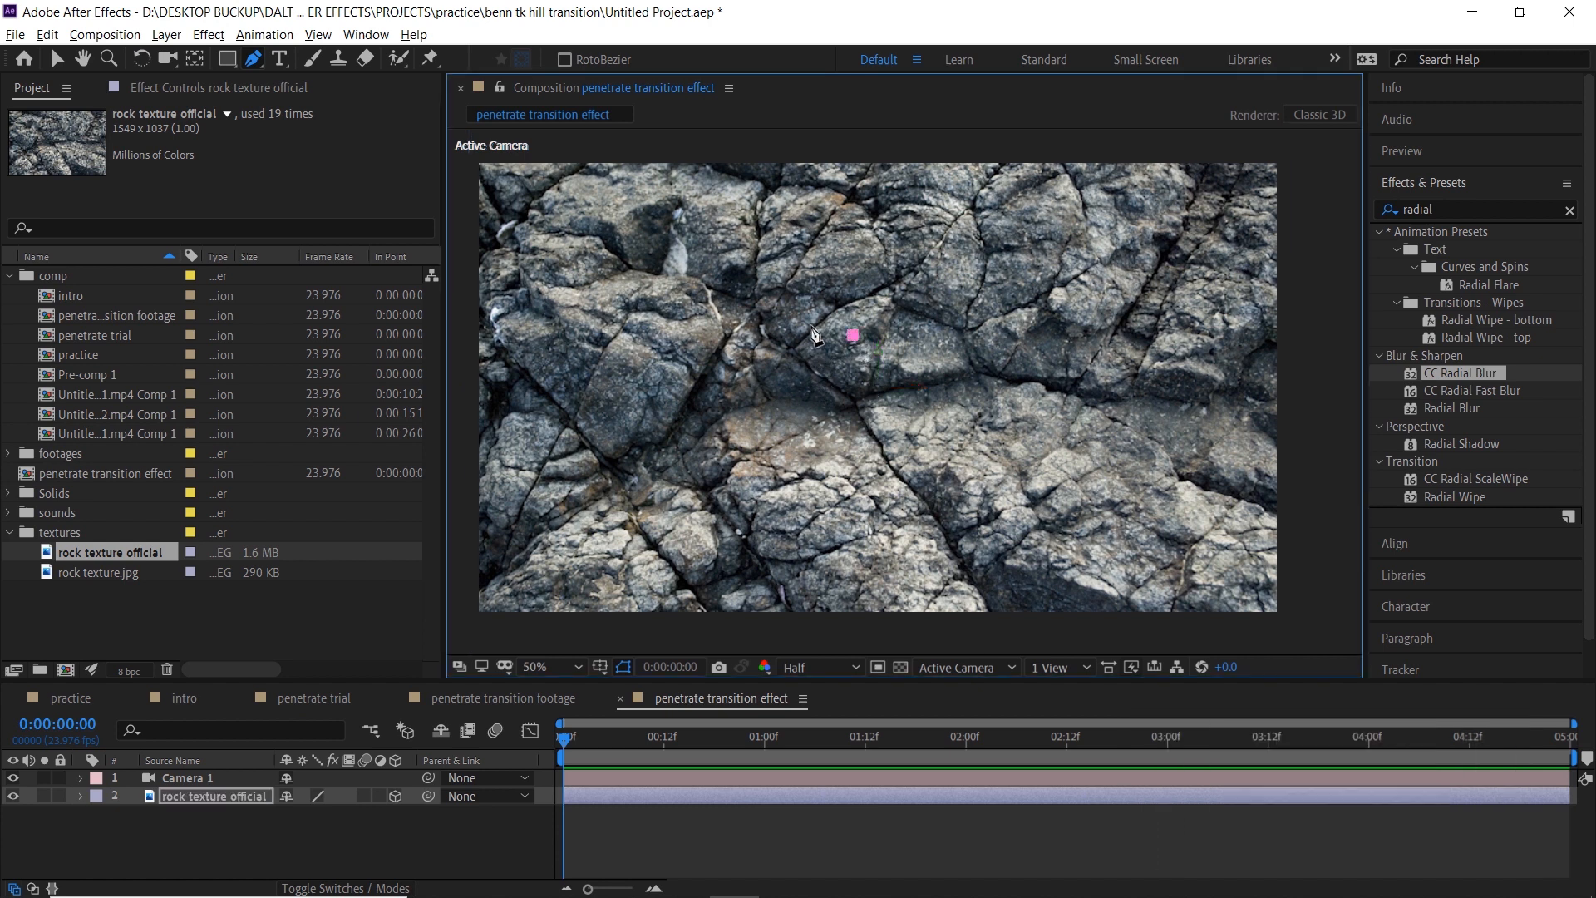
left_click(811, 330)
left_click(794, 364)
left_click(814, 389)
left_click(793, 427)
left_click(847, 433)
left_click(868, 401)
left_click(916, 394)
left_click(915, 365)
left_click(865, 351)
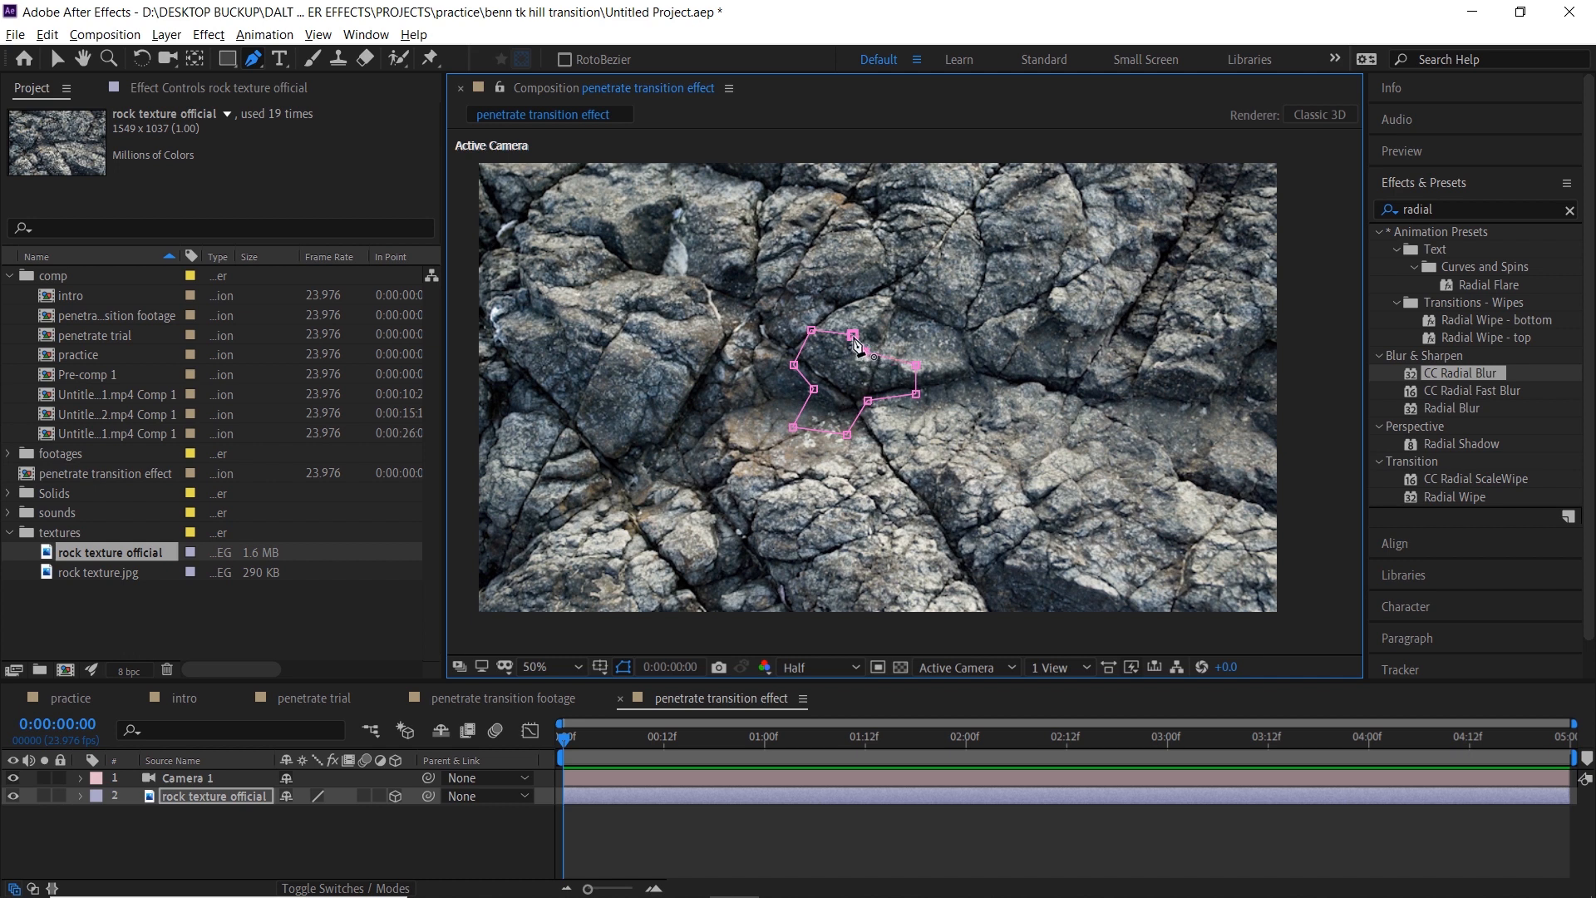
left_click(853, 335)
Set the mode of the rock texture layer's mask to Subtract to cut a hole in the rock.
left_click(241, 797)
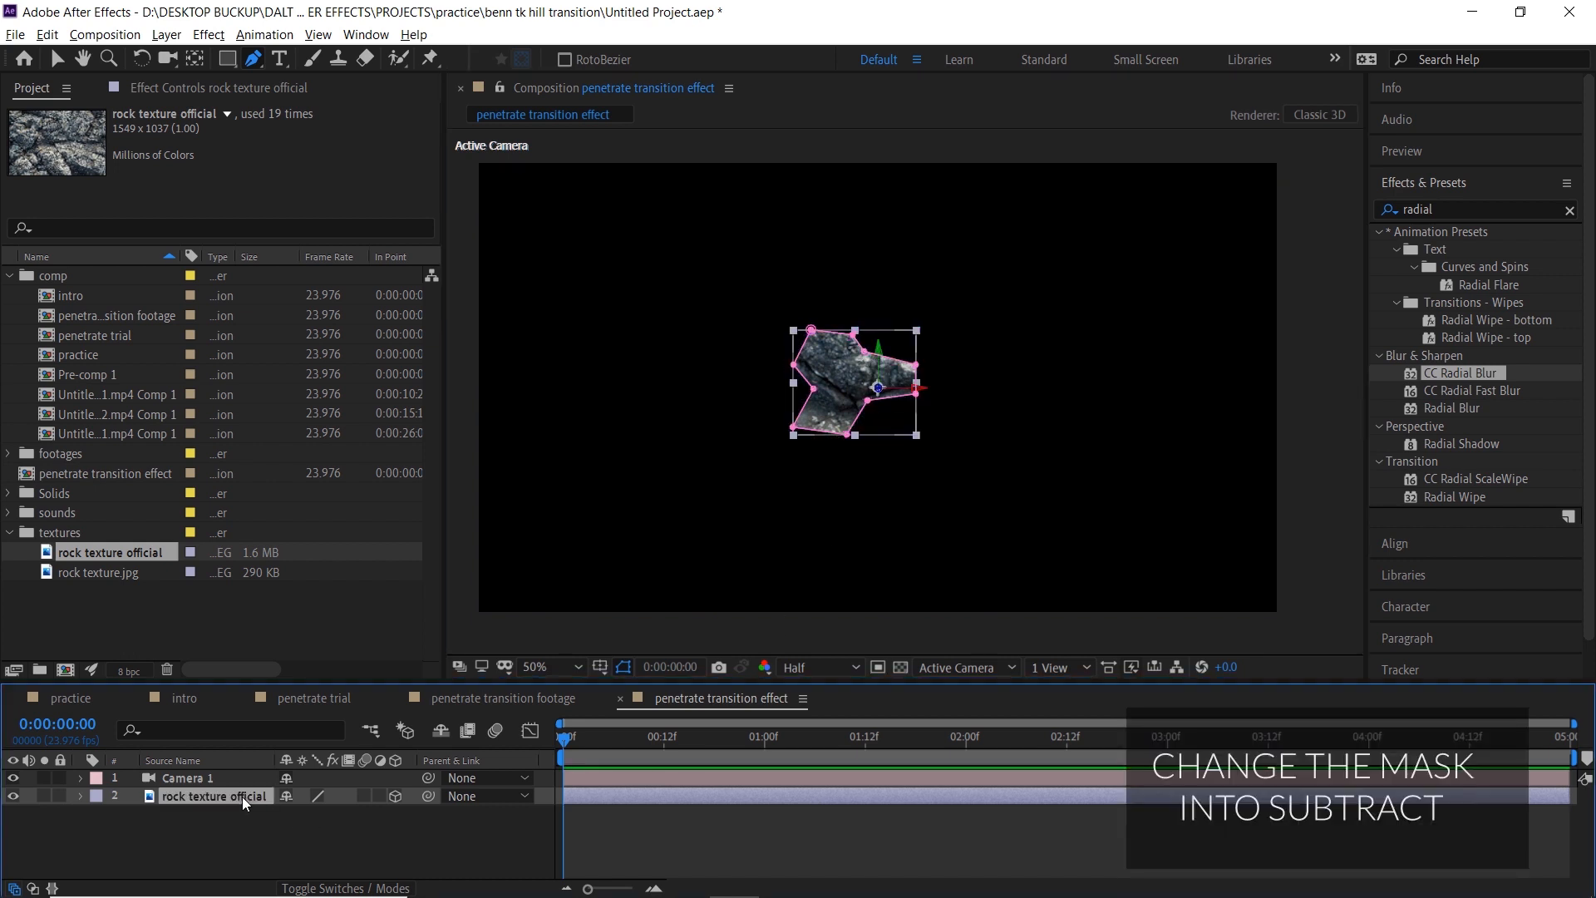
key("m")
key("m")
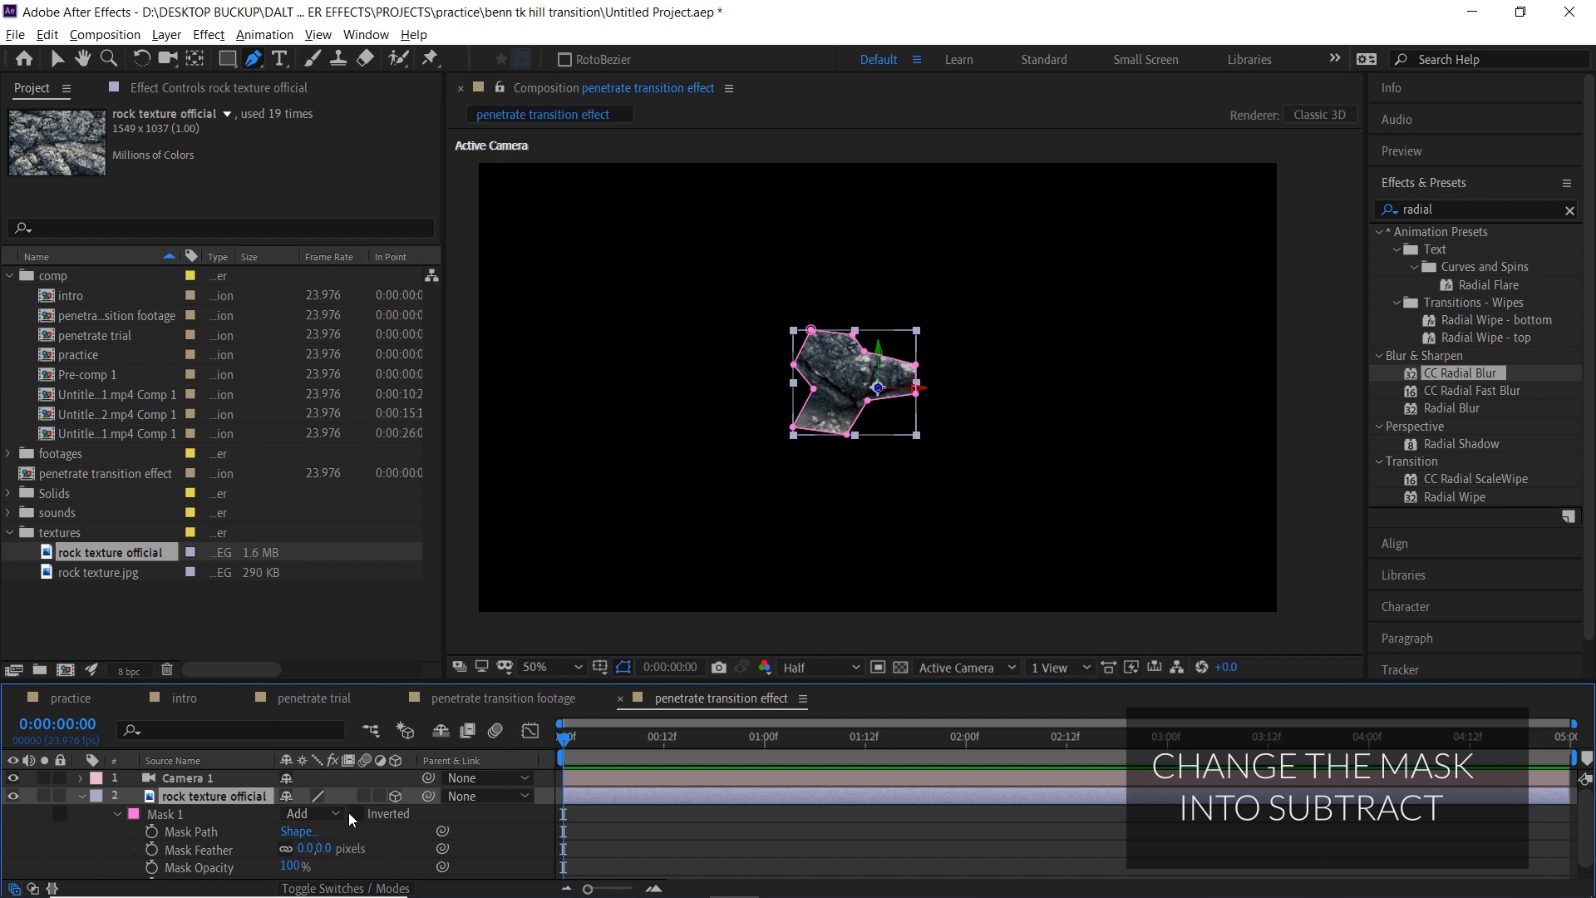
left_click(343, 813)
left_click(356, 716)
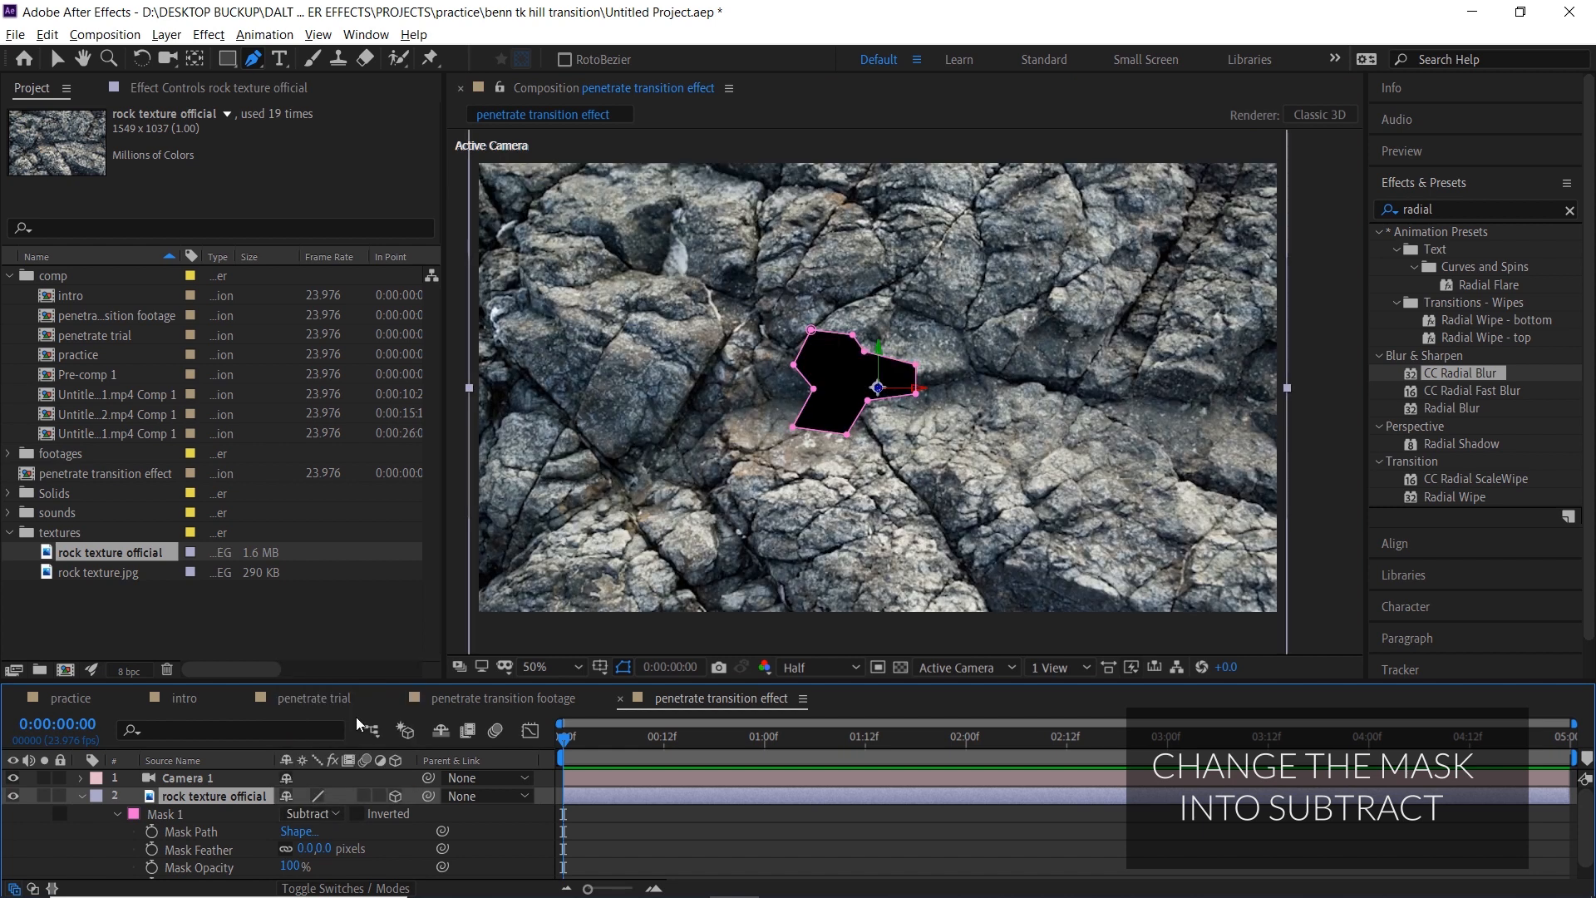
Set the Mask Feather of the rock hole to 20 pixels and collapse the rock texture layer's properties.
left_click_drag(307, 848, 336, 848)
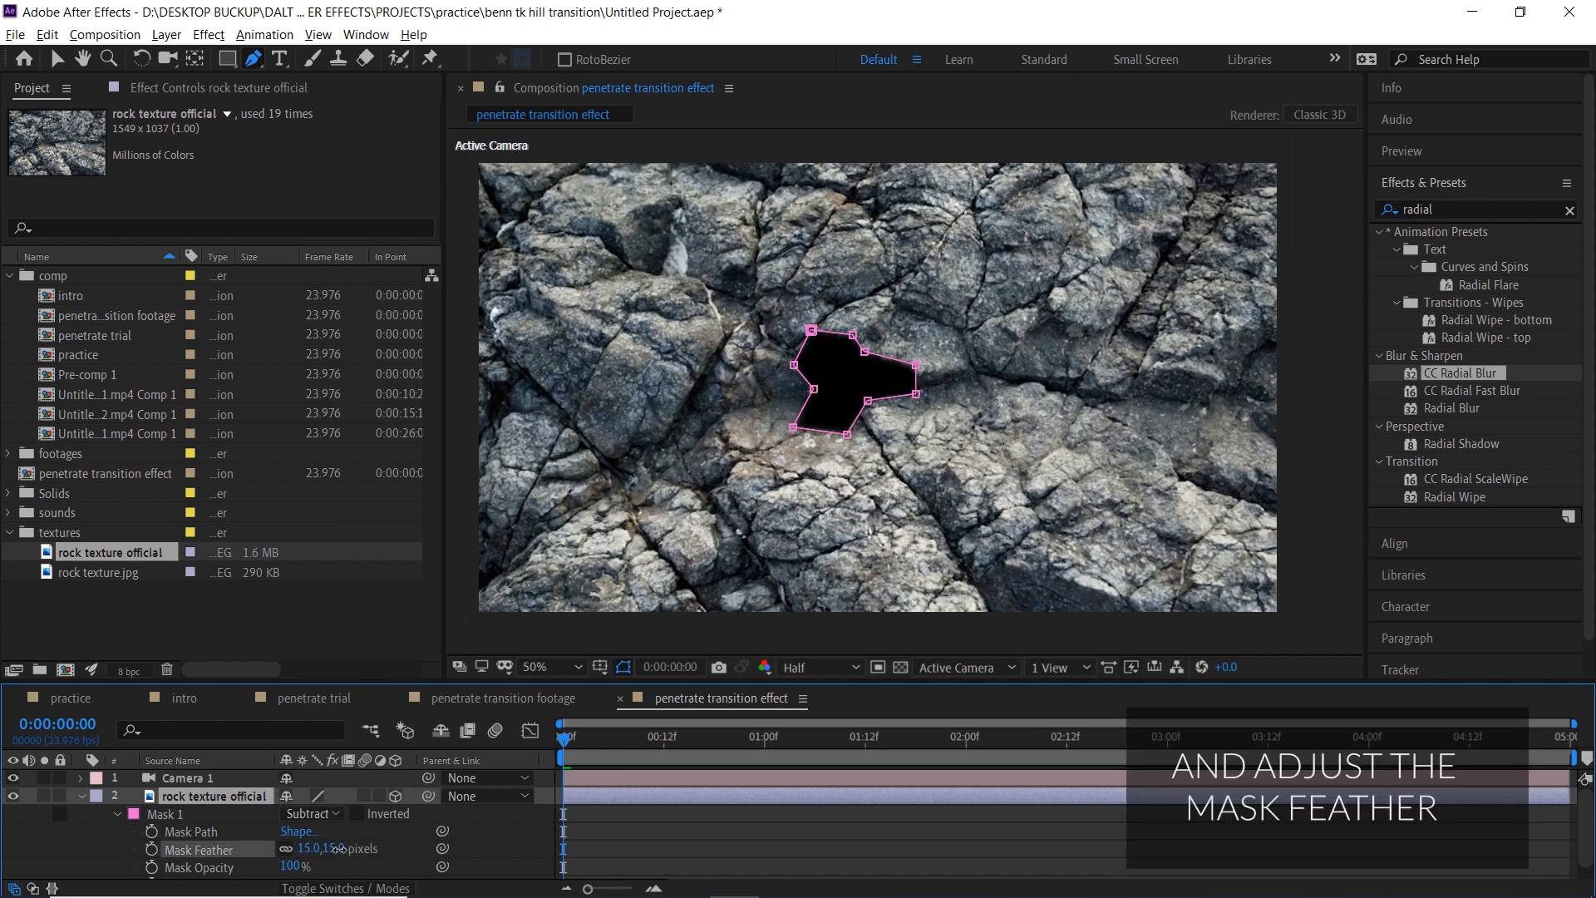
left_click(615, 837)
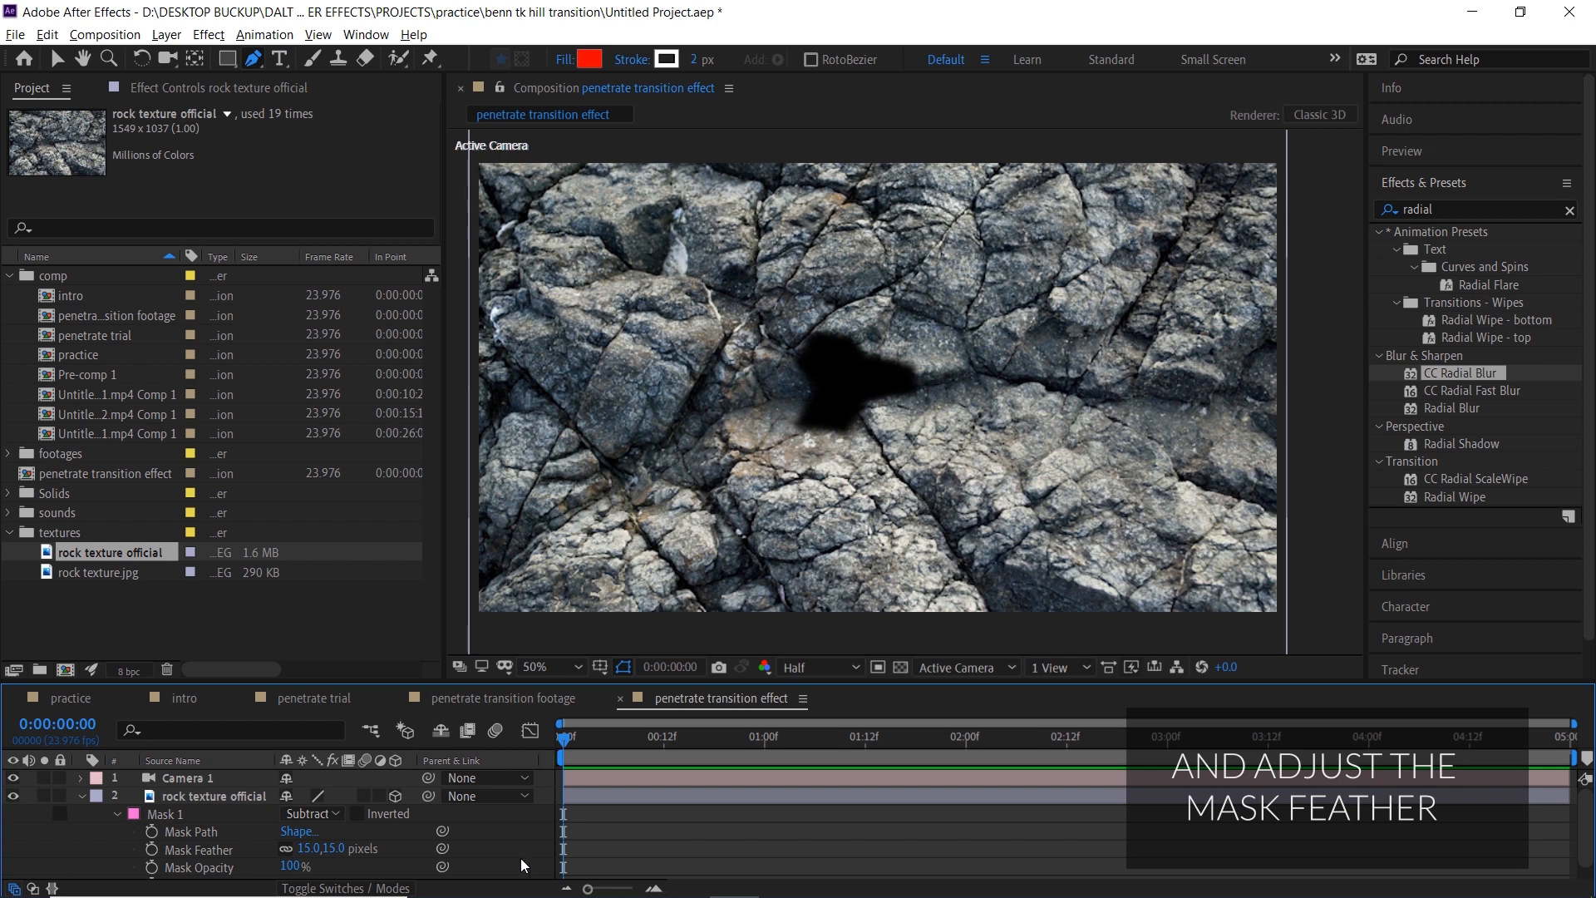
left_click_drag(331, 848, 351, 848)
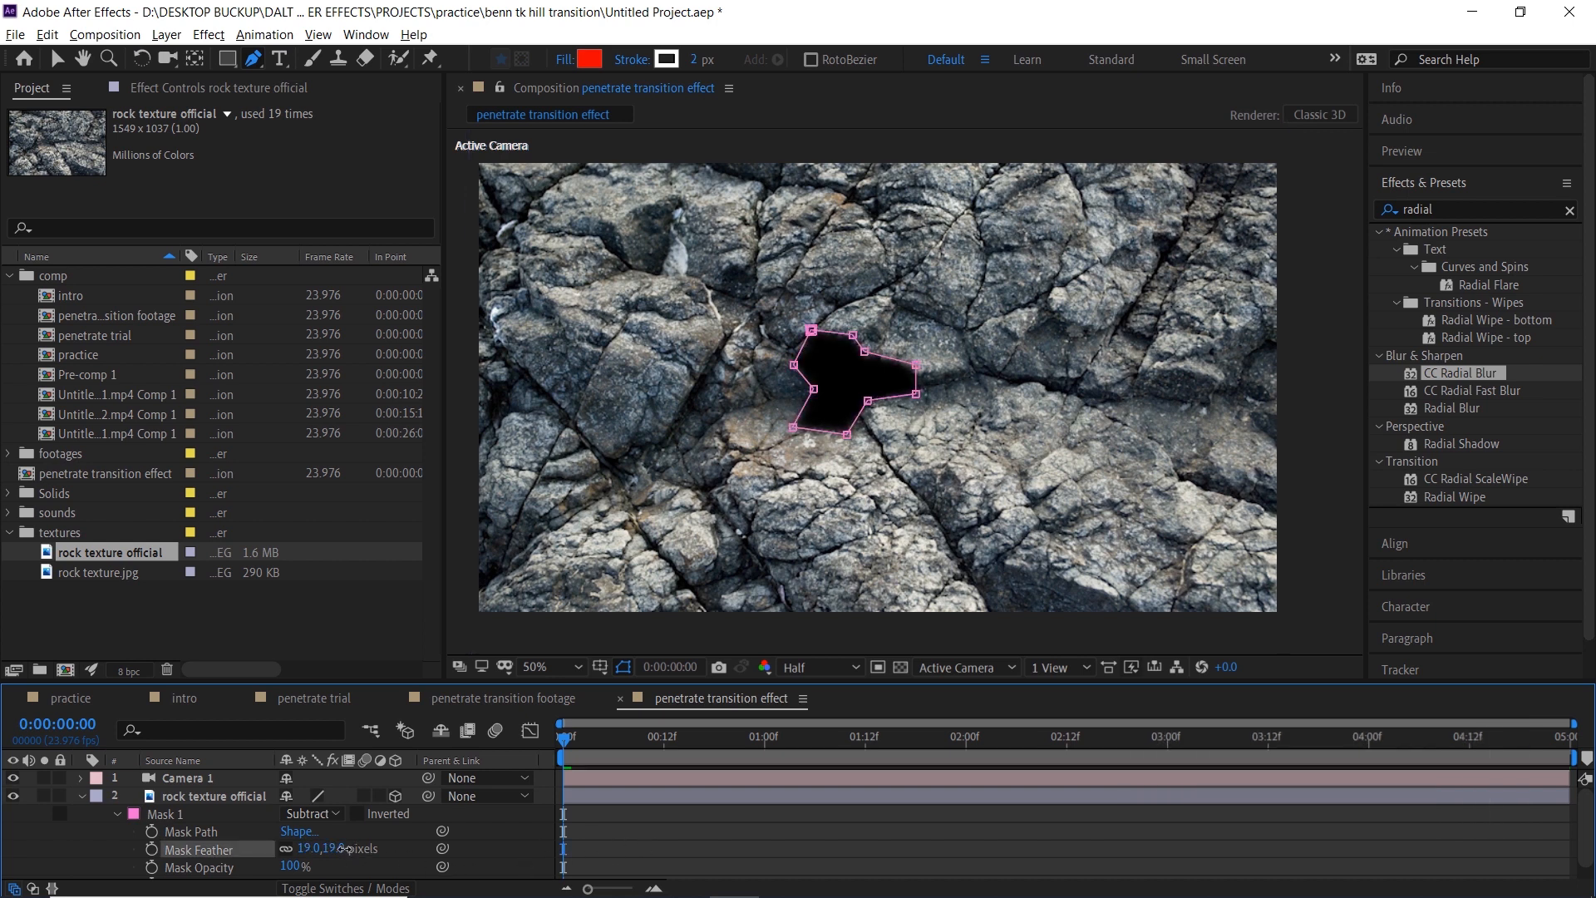
left_click_drag(345, 849, 343, 848)
left_click(342, 849)
type("20")
key("Return")
left_click(831, 841)
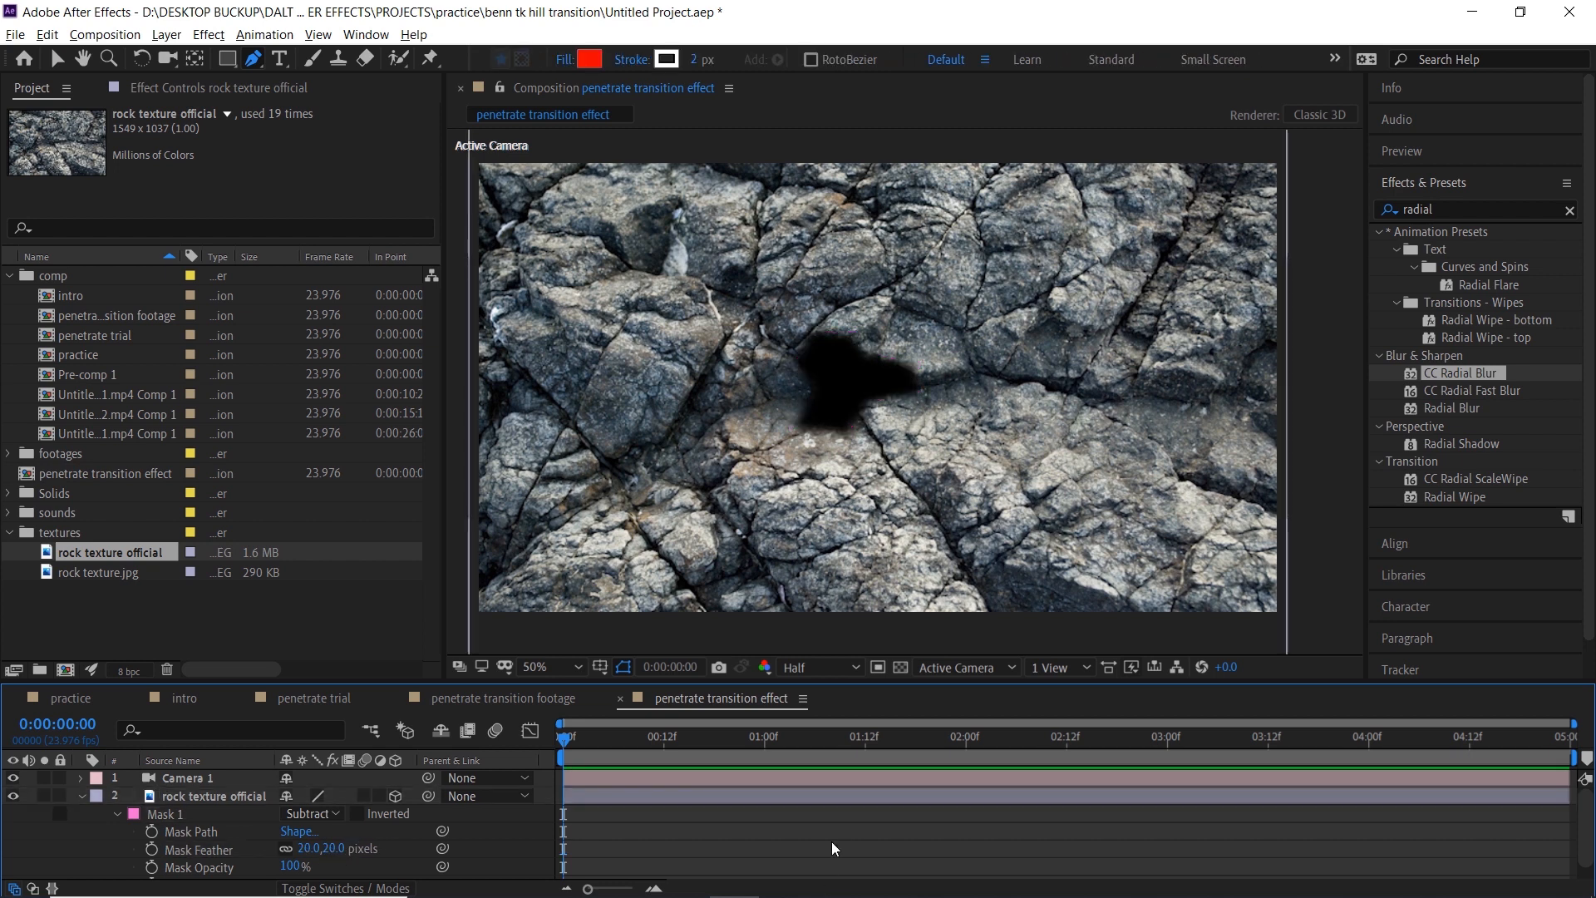
left_click(601, 791)
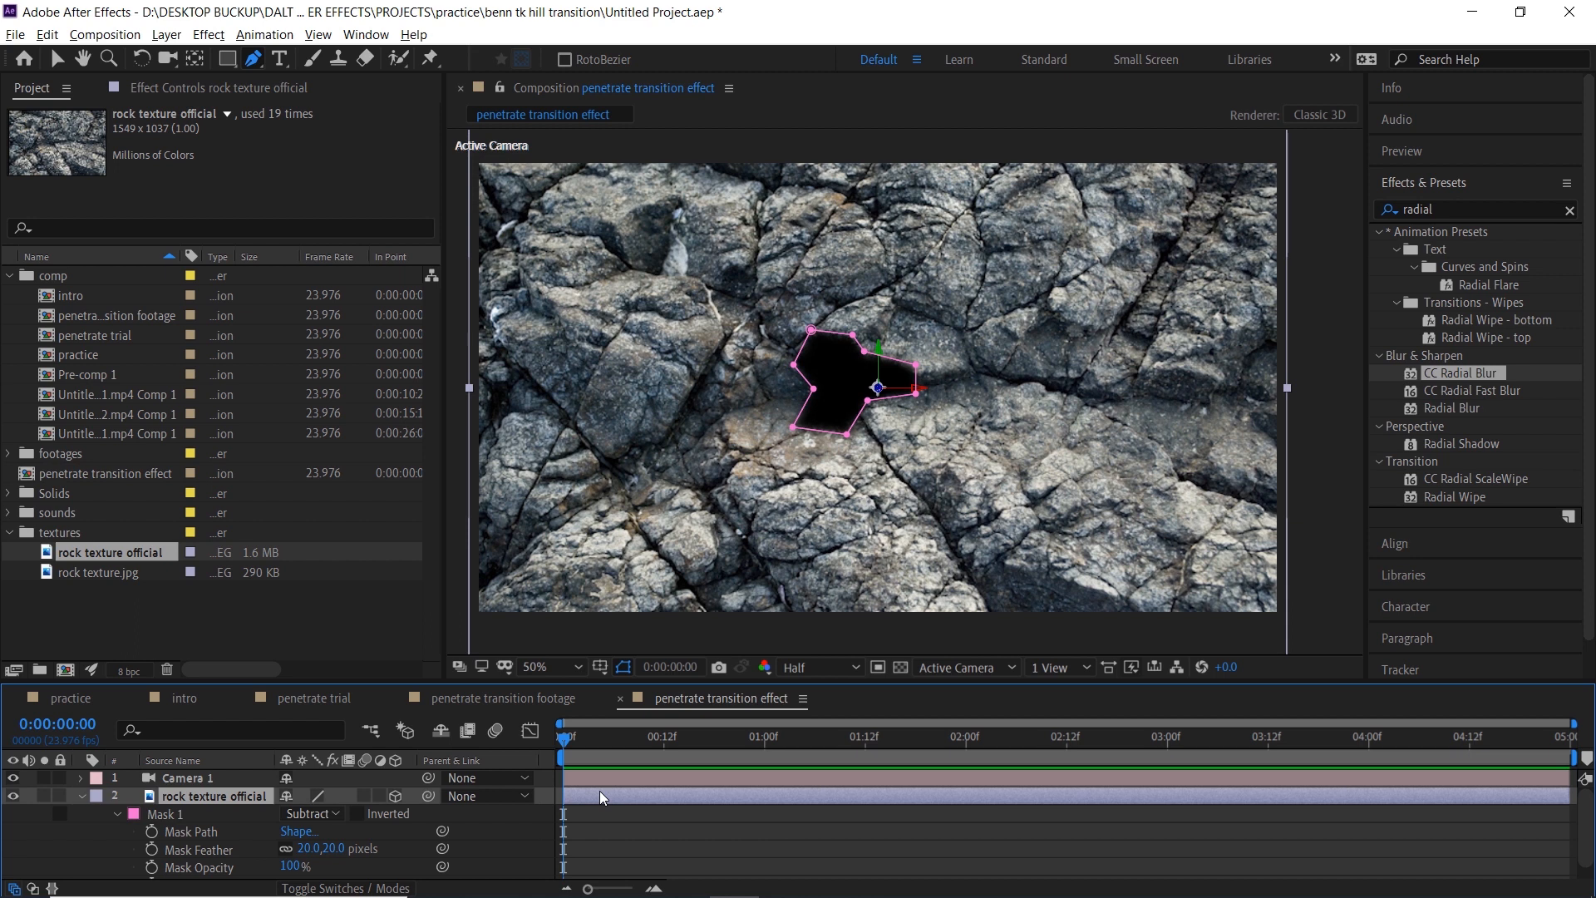
left_click(643, 840)
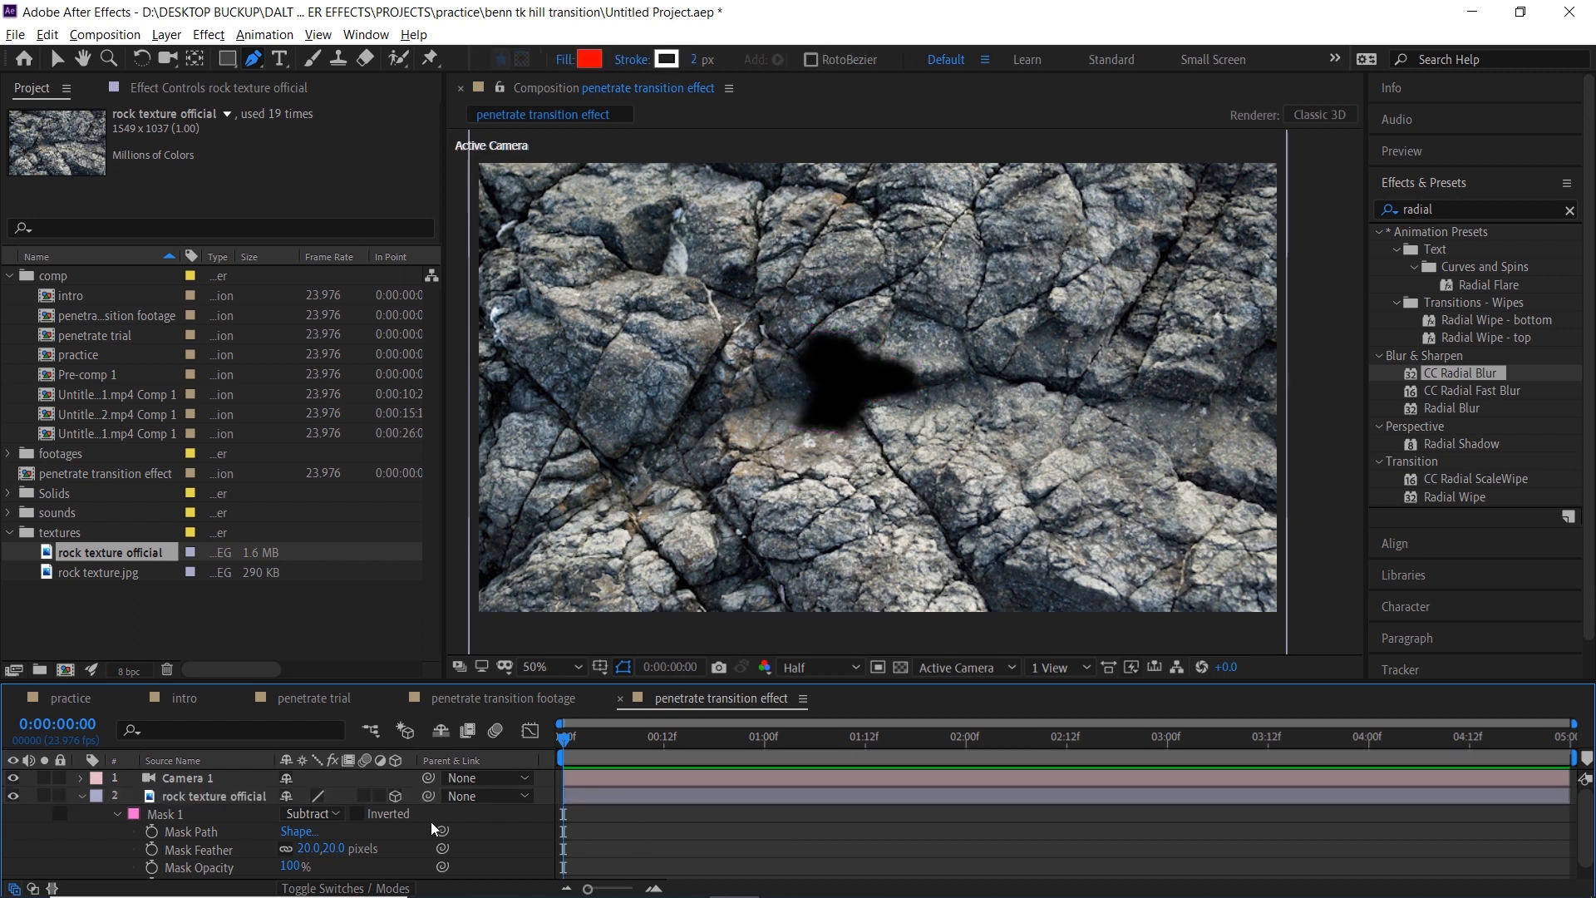
left_click(81, 795)
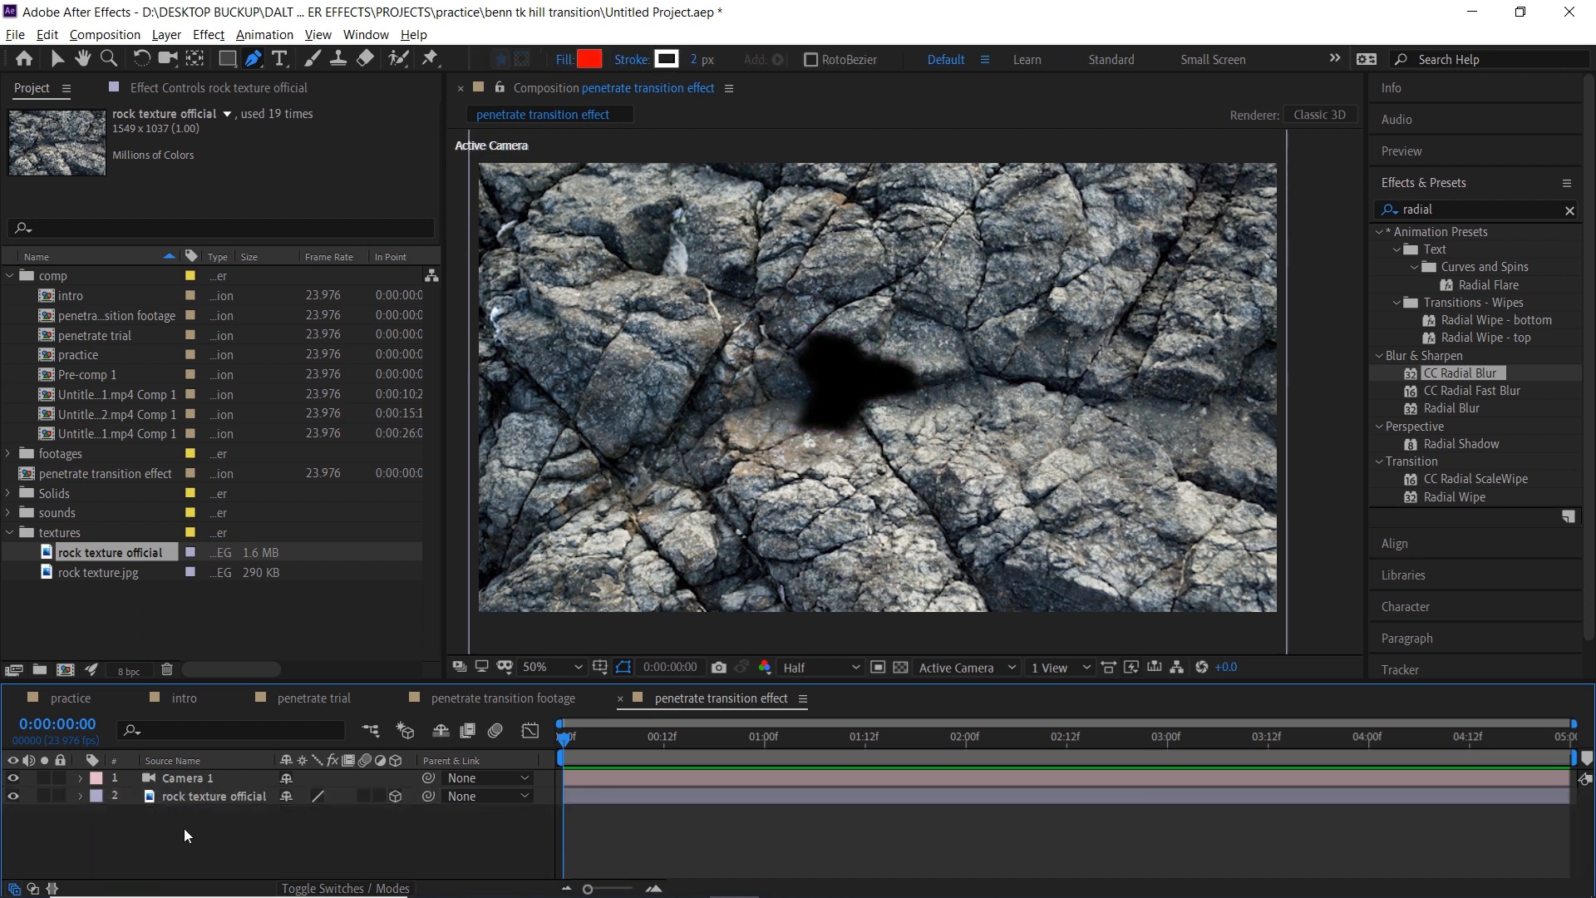
Add a white Point light with 40% intensity, no falloff, and Casts Shadows at 100% darkness.
left_click(166, 34)
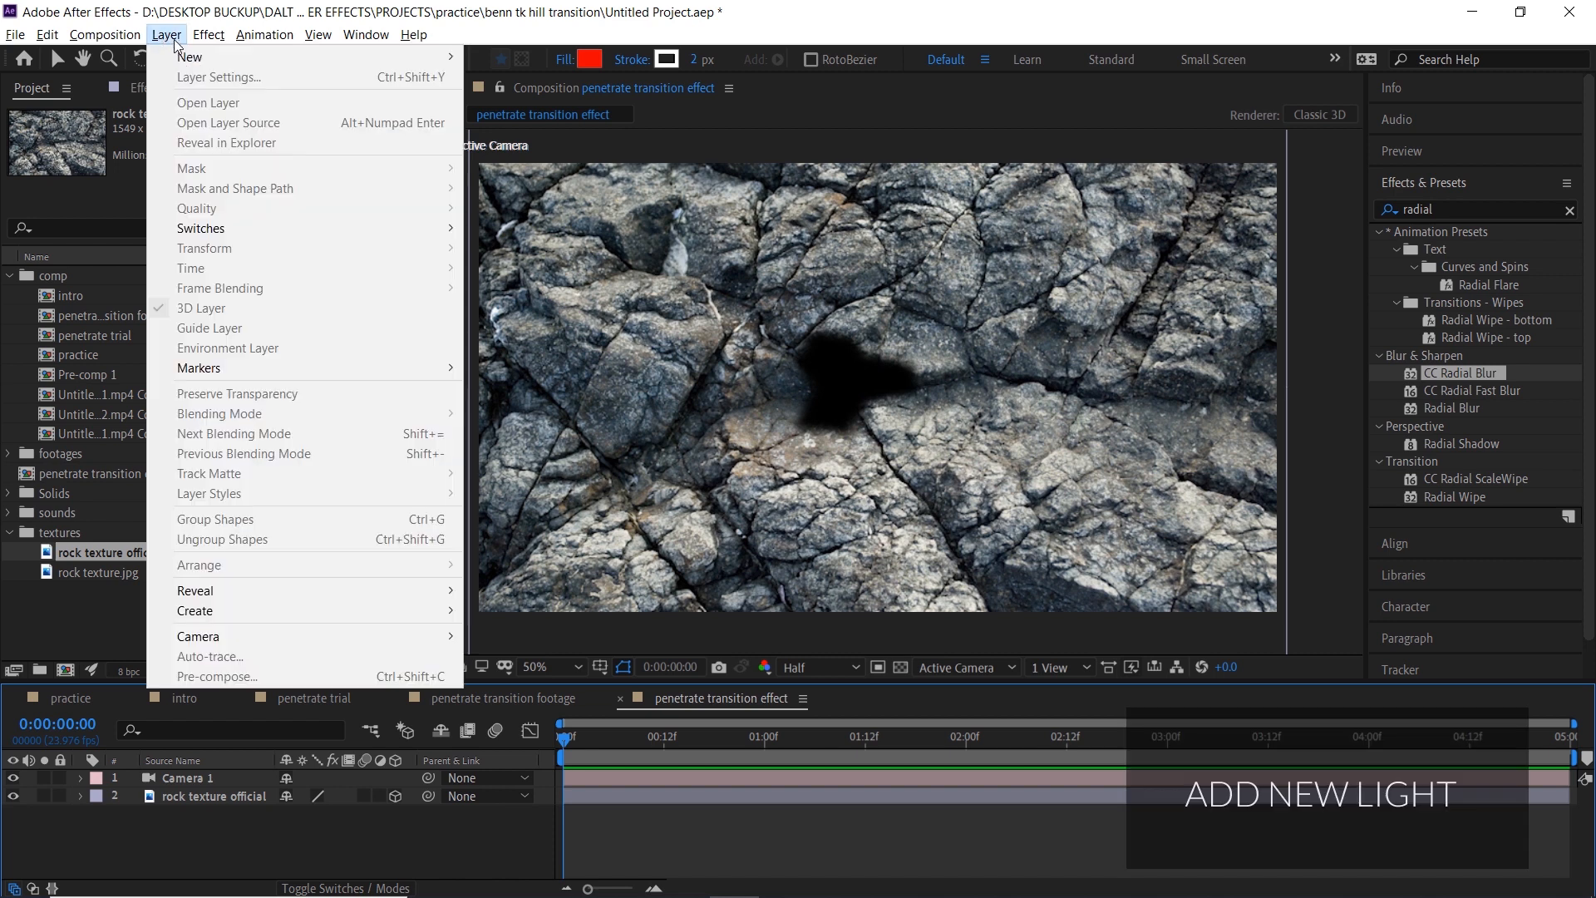
mouse_move(200, 56)
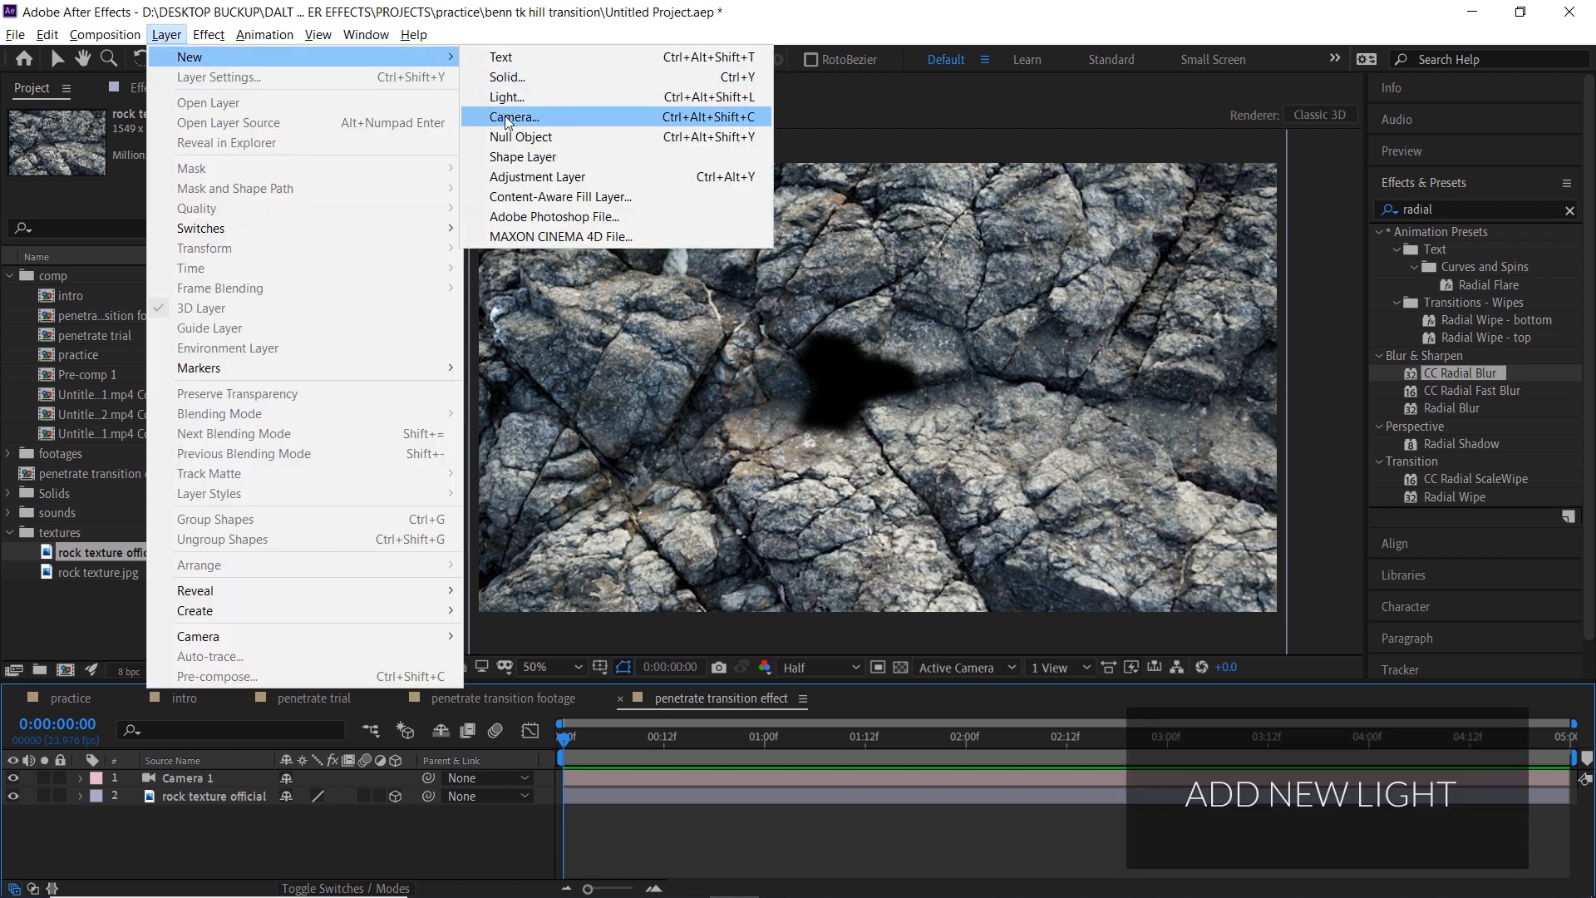
left_click(559, 104)
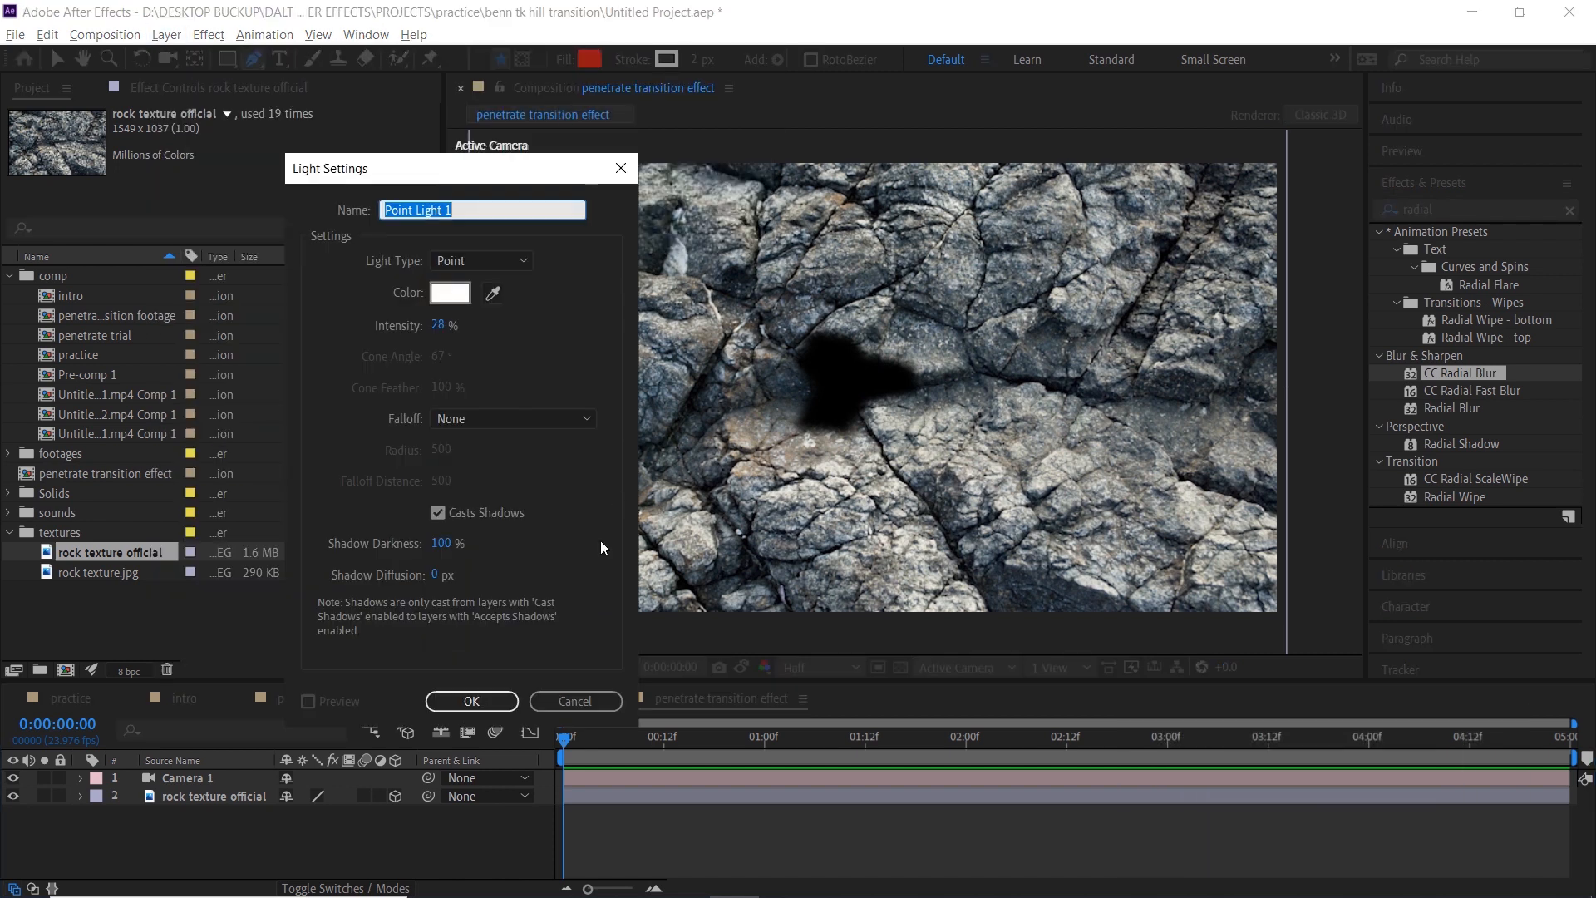
left_click_drag(440, 332, 459, 332)
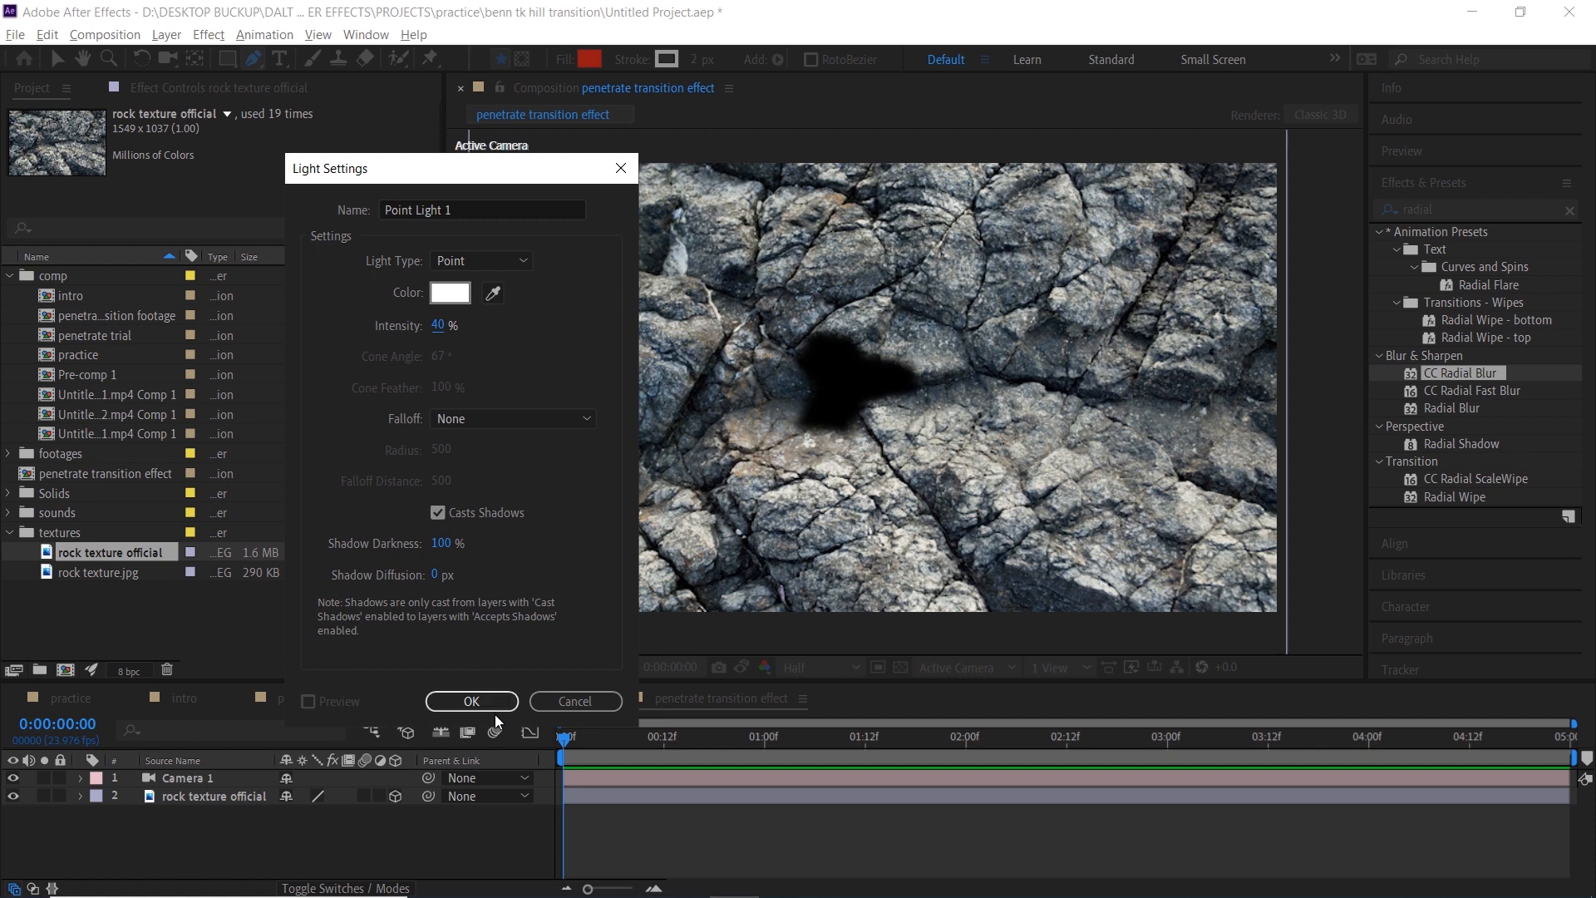
left_click(507, 259)
left_click(507, 260)
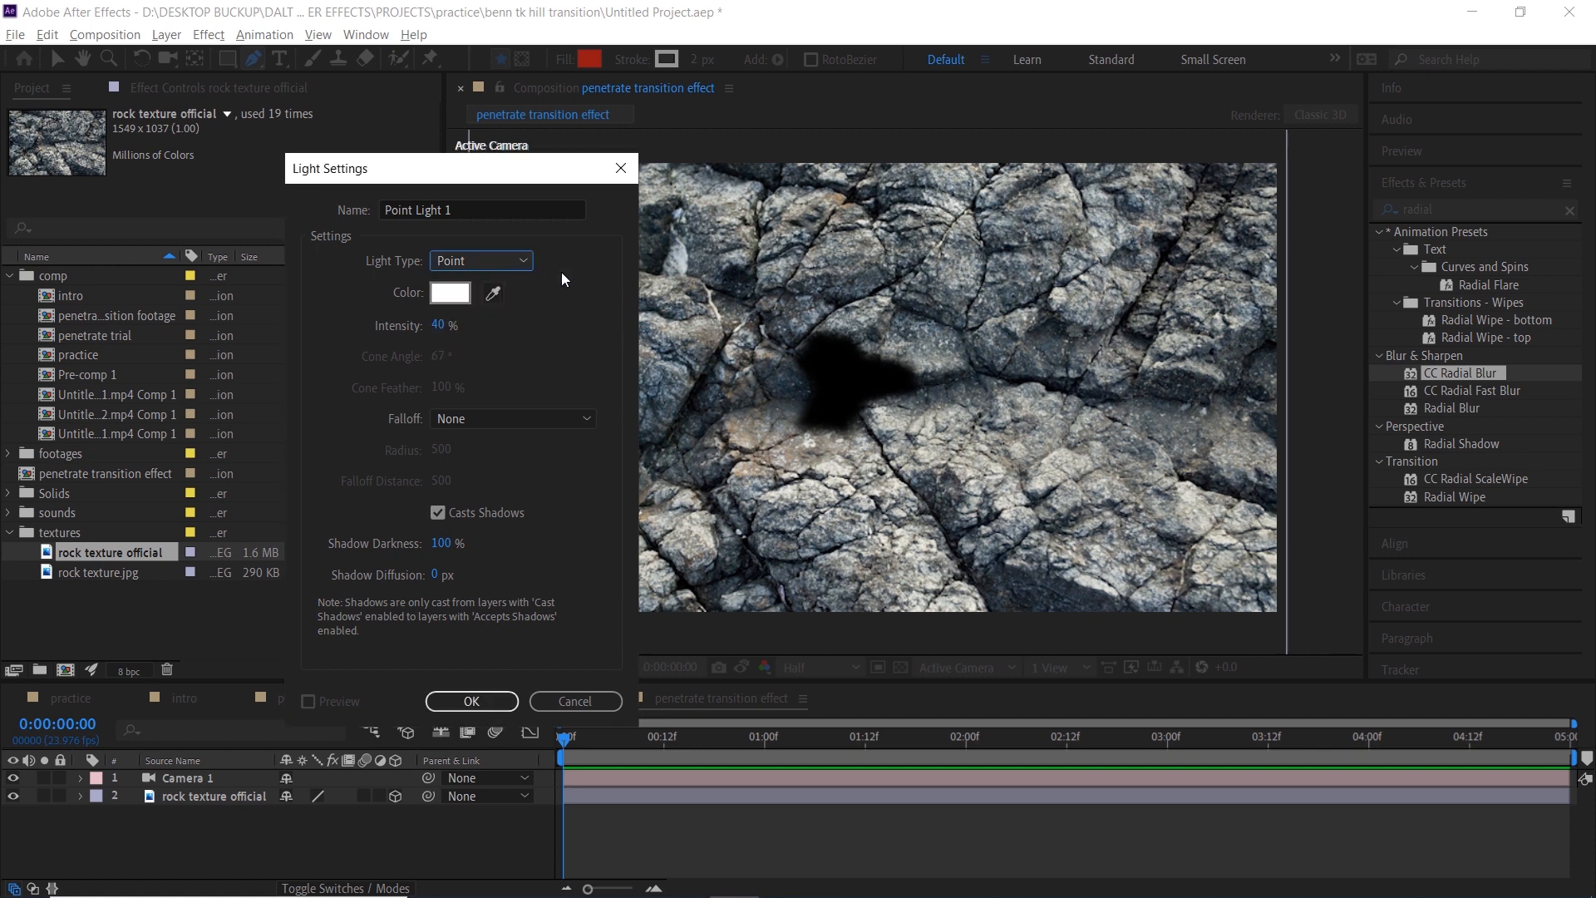
left_click(488, 701)
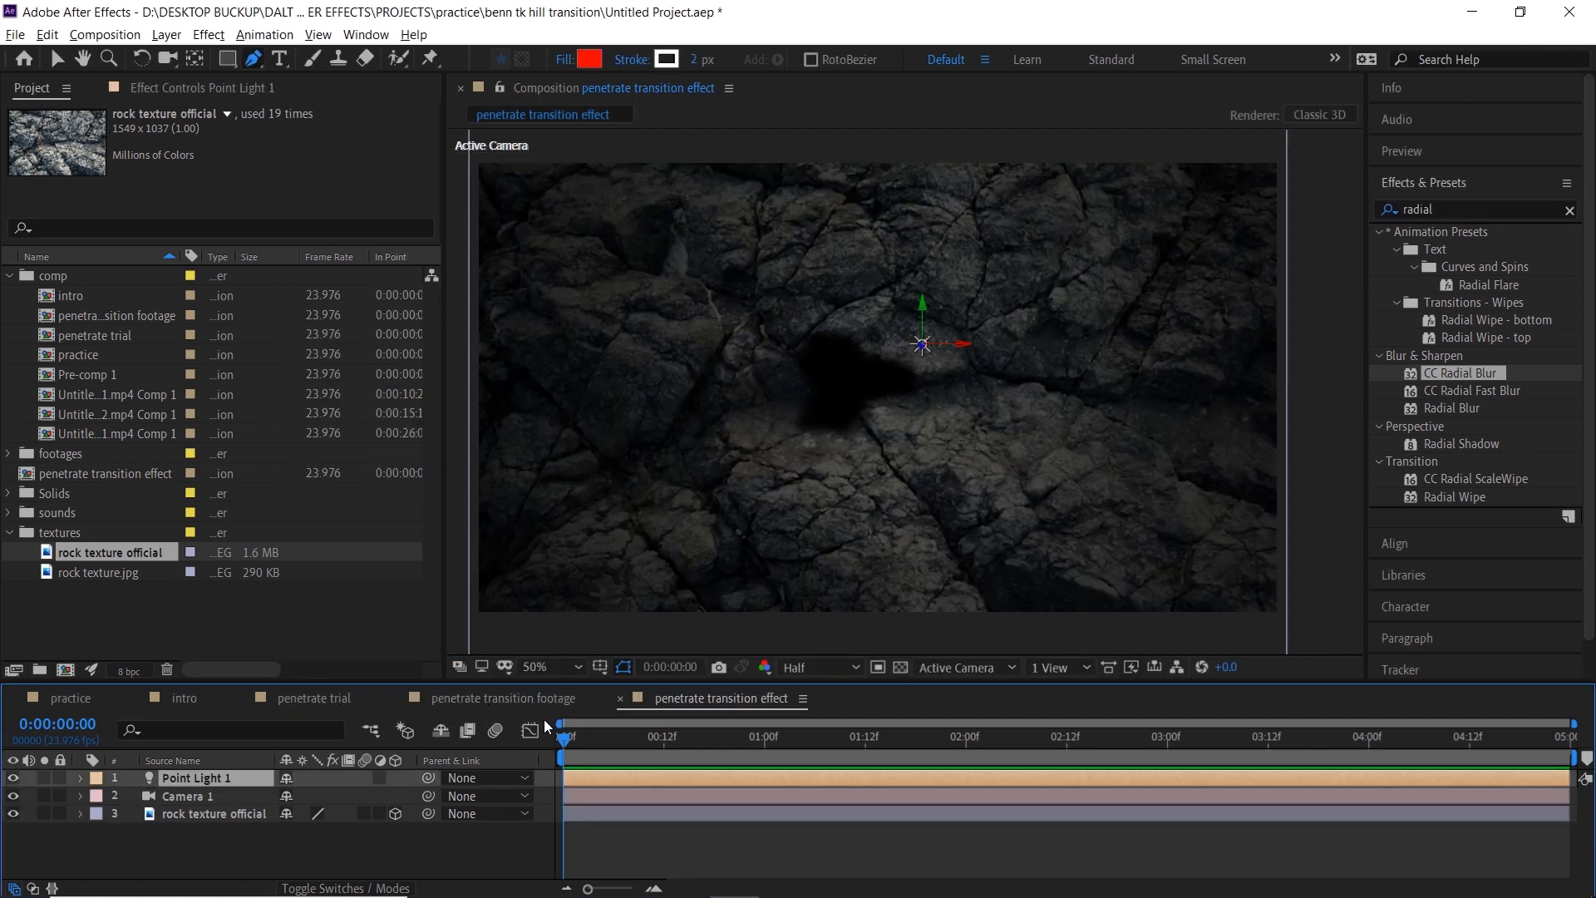
Switch the composition viewer to 2 Views - Horizontal and frame the light, camera and rock texture in both views.
left_click(1070, 672)
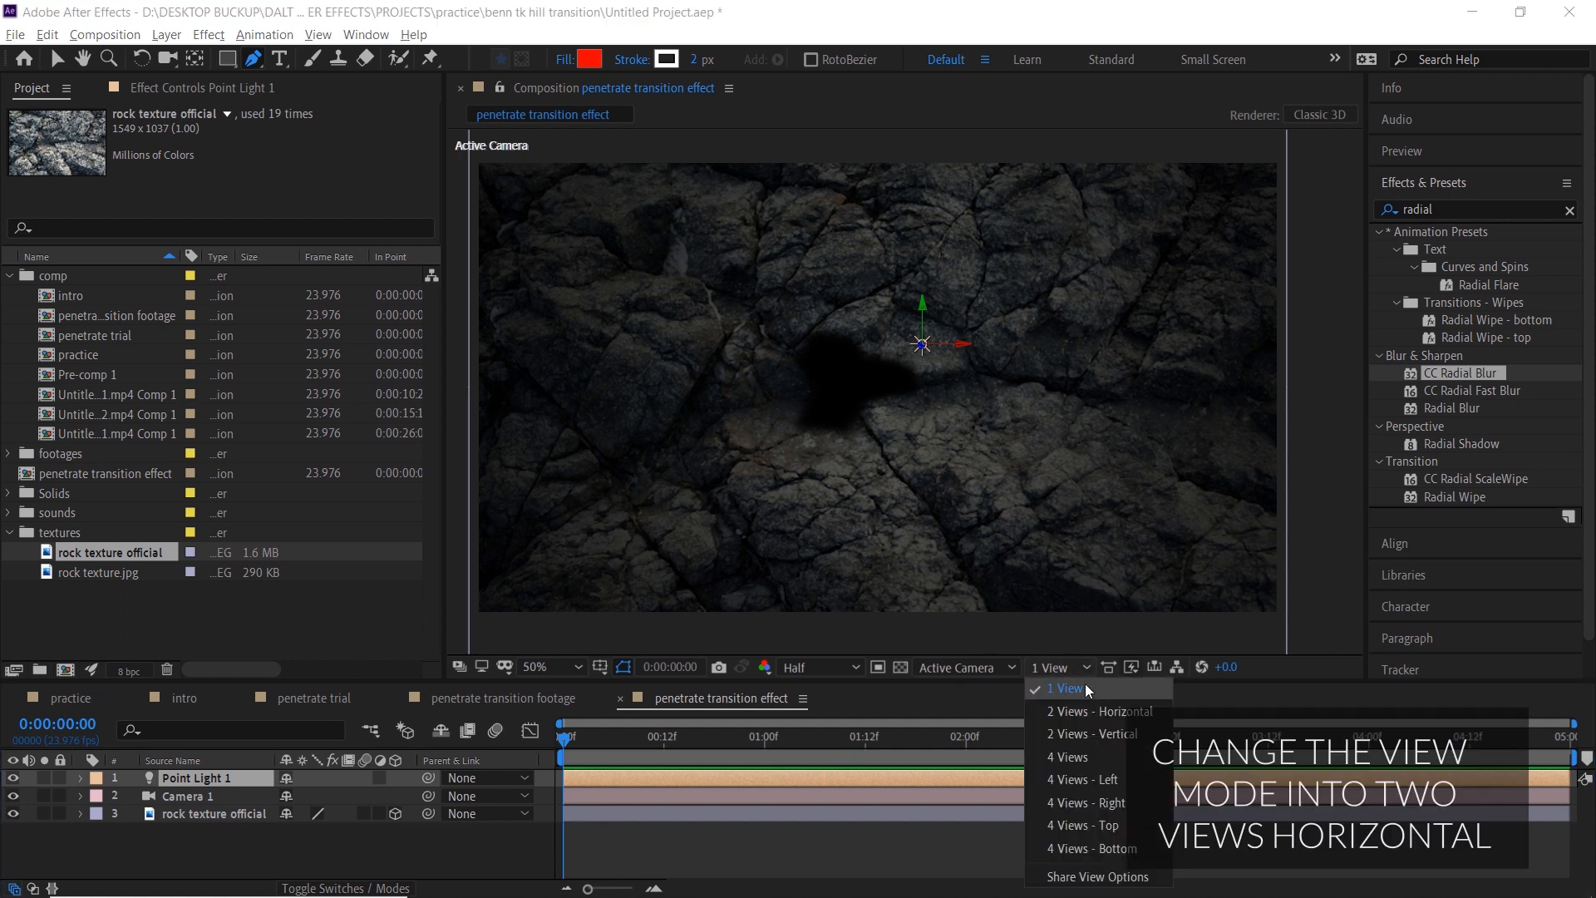
left_click(1081, 705)
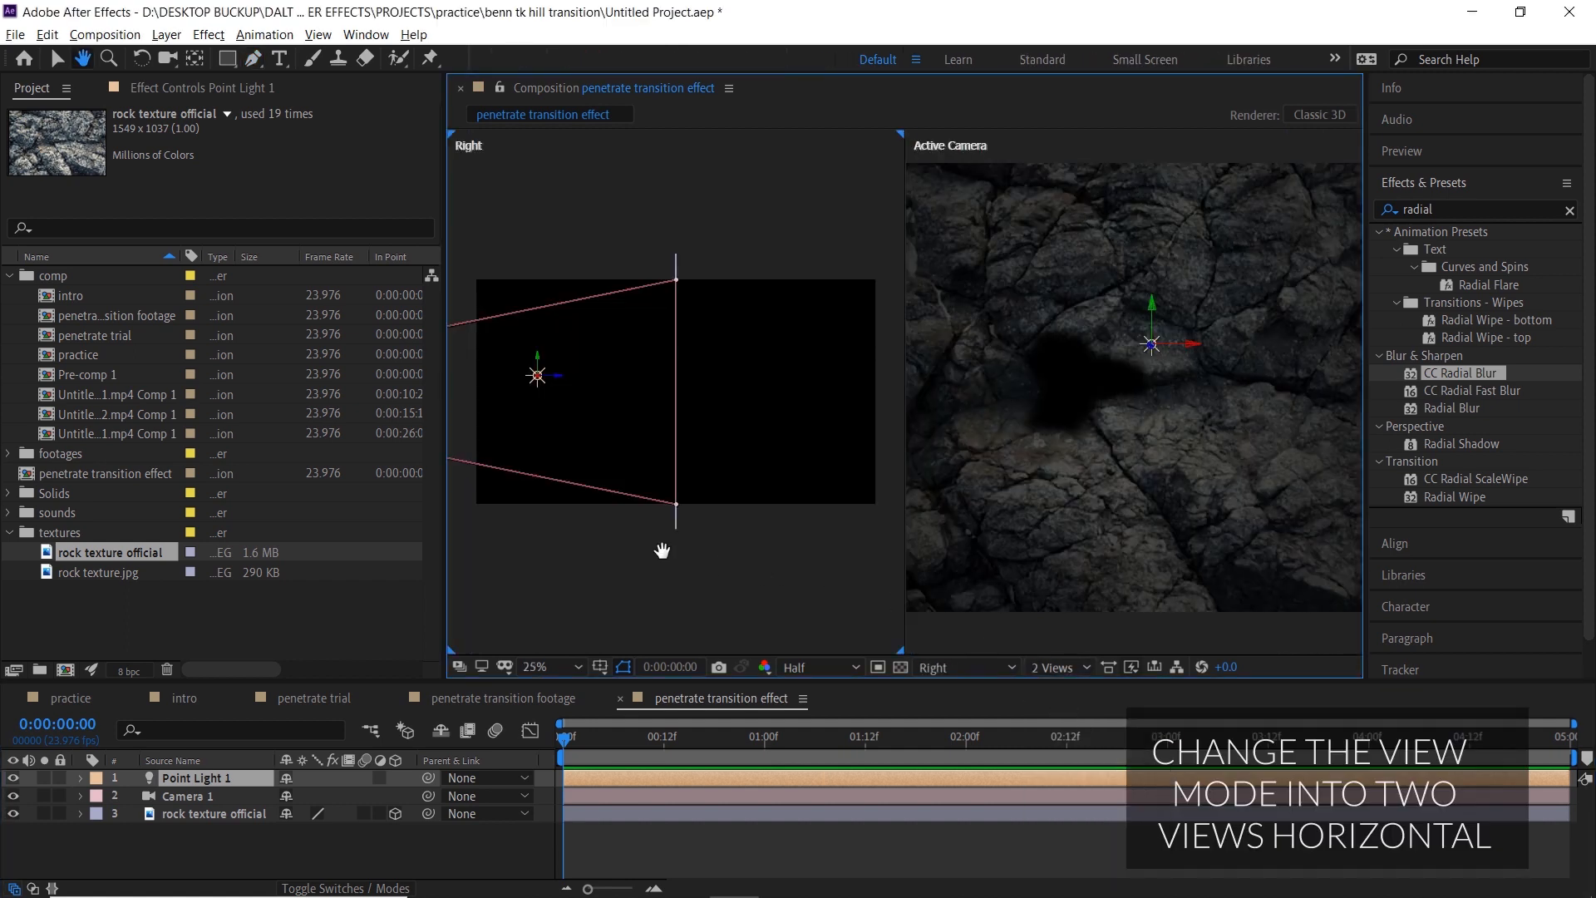
left_click_drag(663, 545, 777, 546)
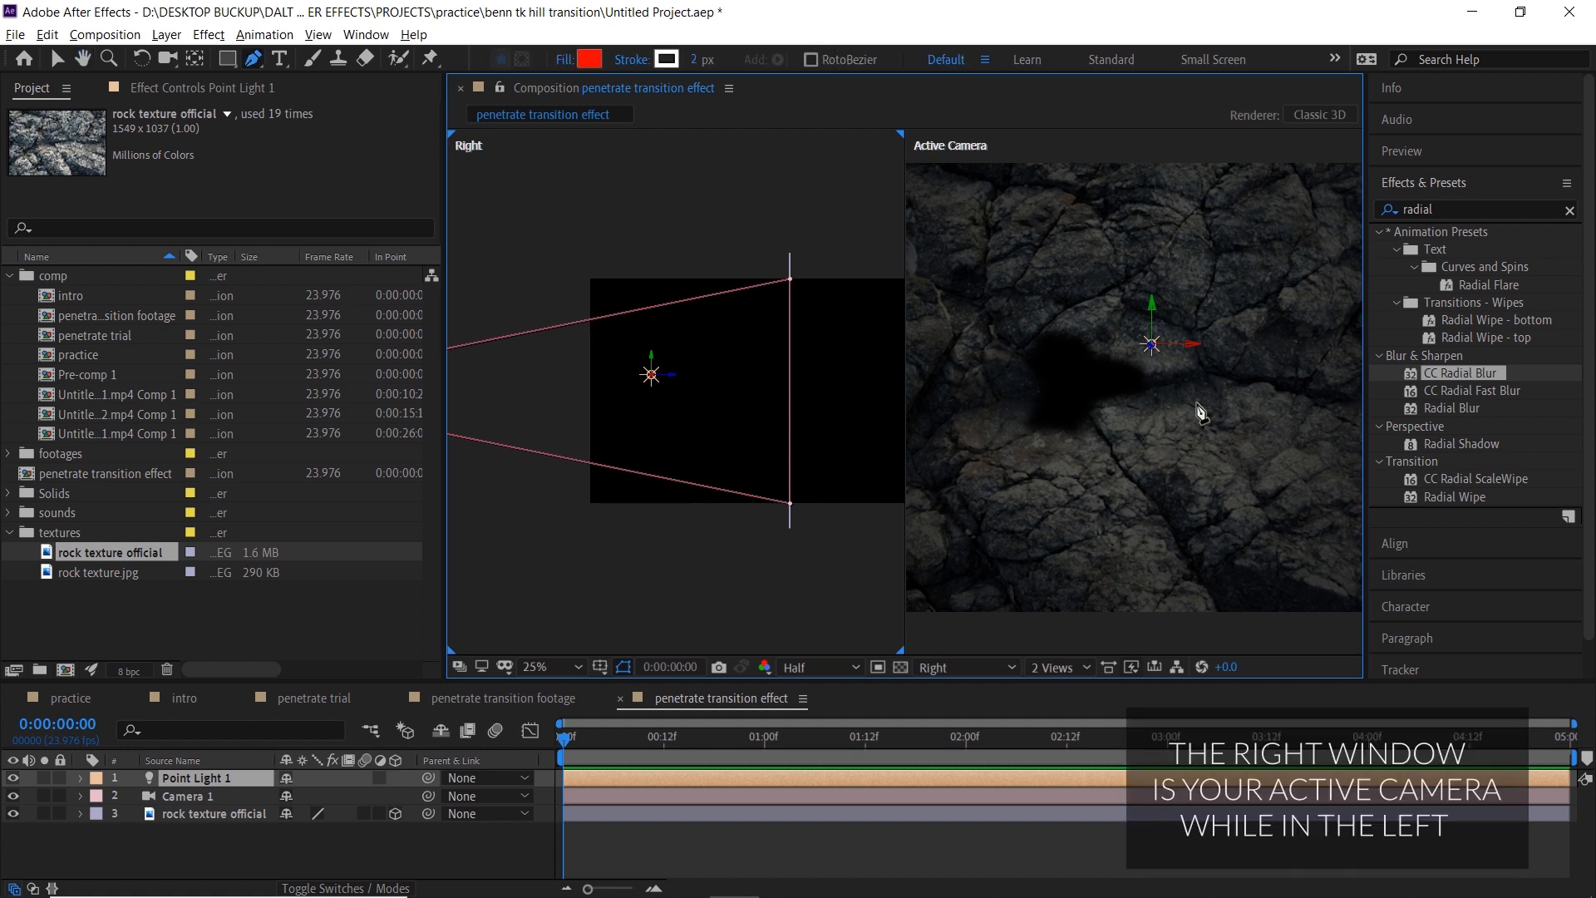
scroll(1147, 430, "down", 2)
key("h")
left_click_drag(645, 528, 699, 515)
key("g")
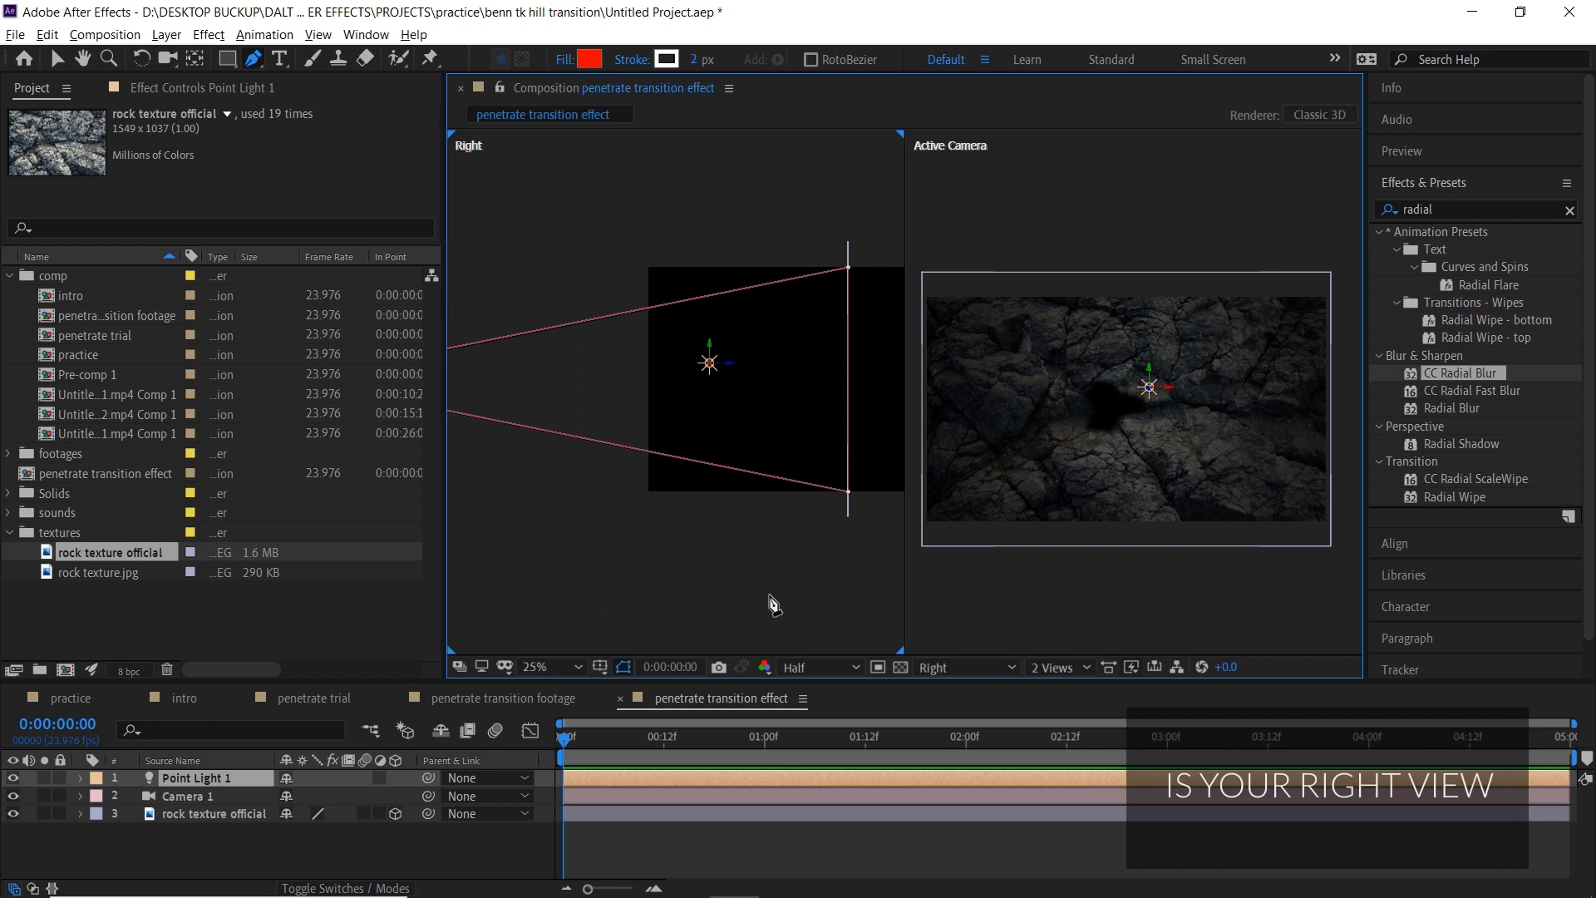
Move the rock texture layer along its Z axis until it sits close in front of the camera.
key("v")
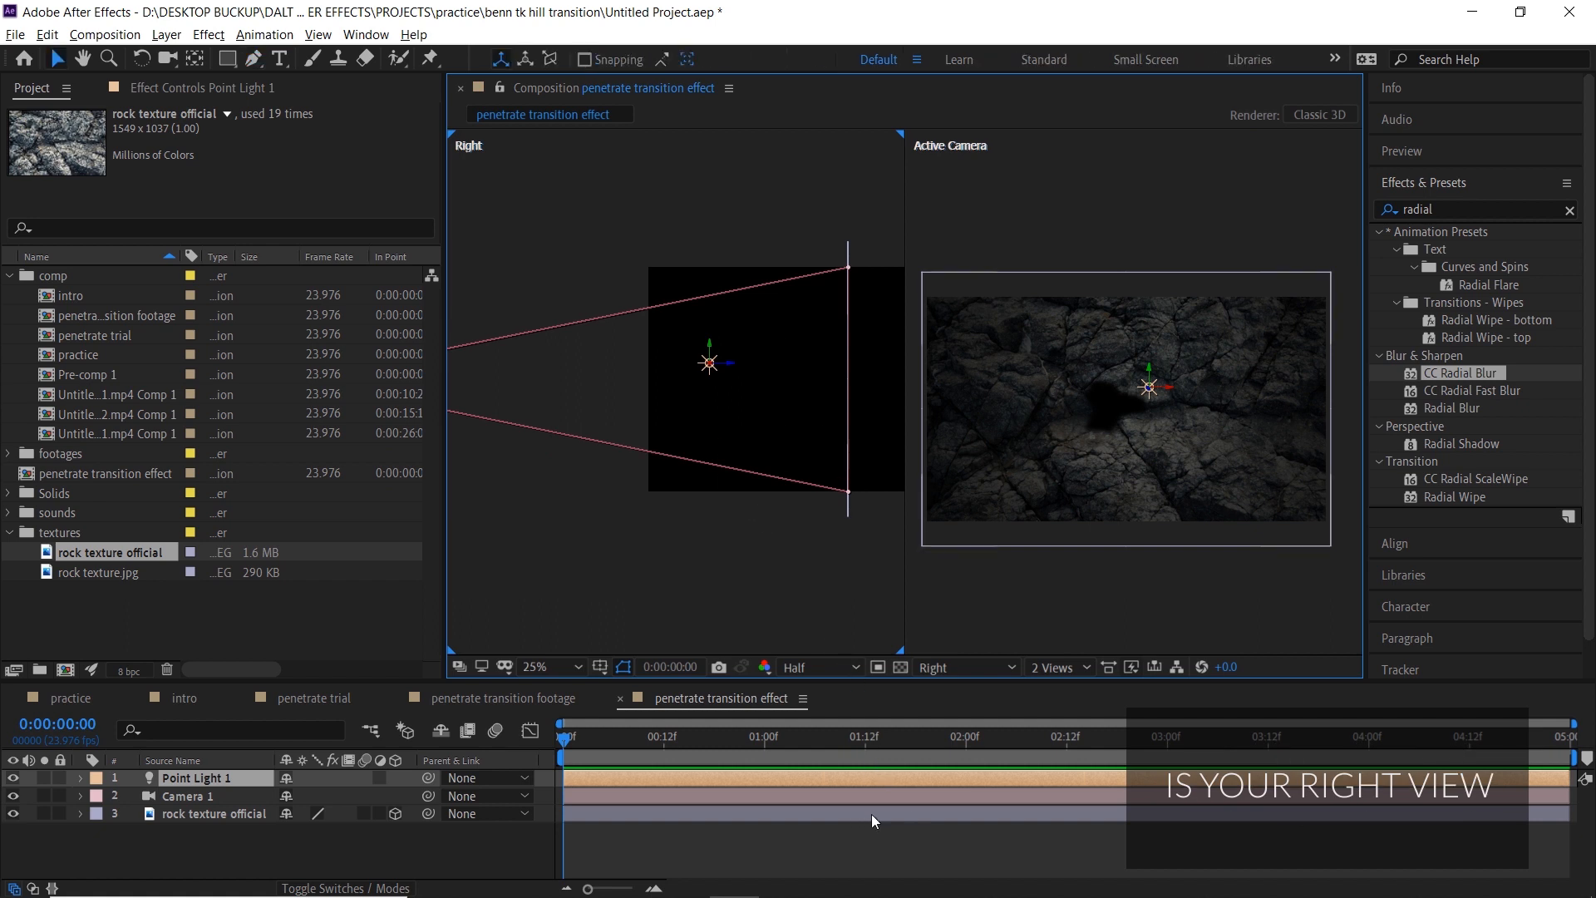
left_click(871, 815)
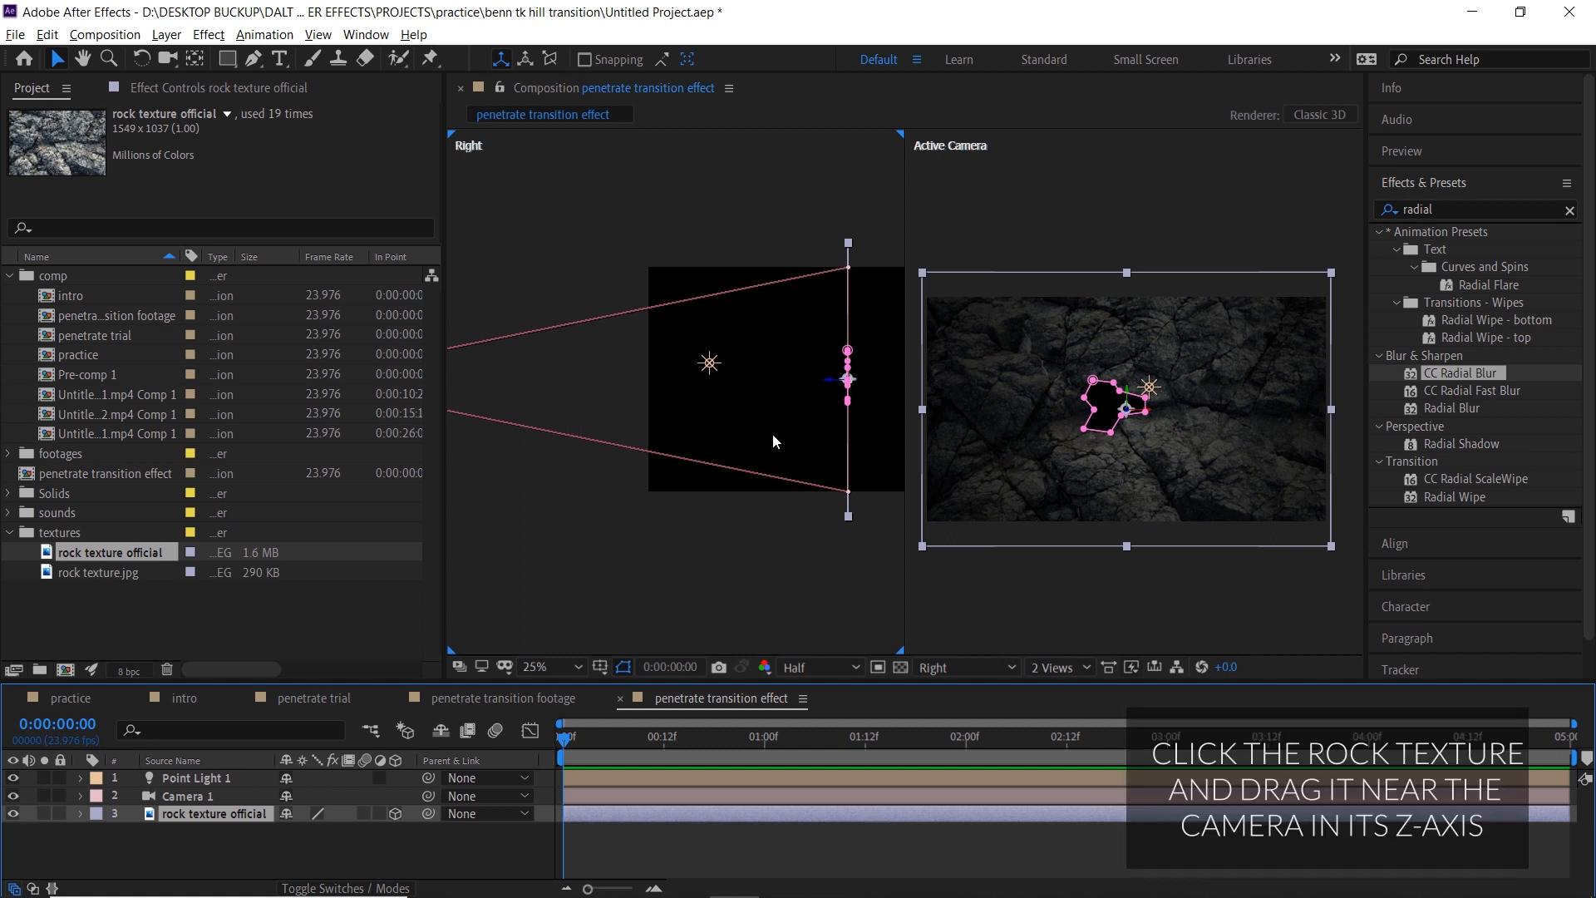
key("space")
mouse_move(720, 437)
left_mouse_down()
mouse_move(871, 438)
mouse_move(705, 452)
left_mouse_up()
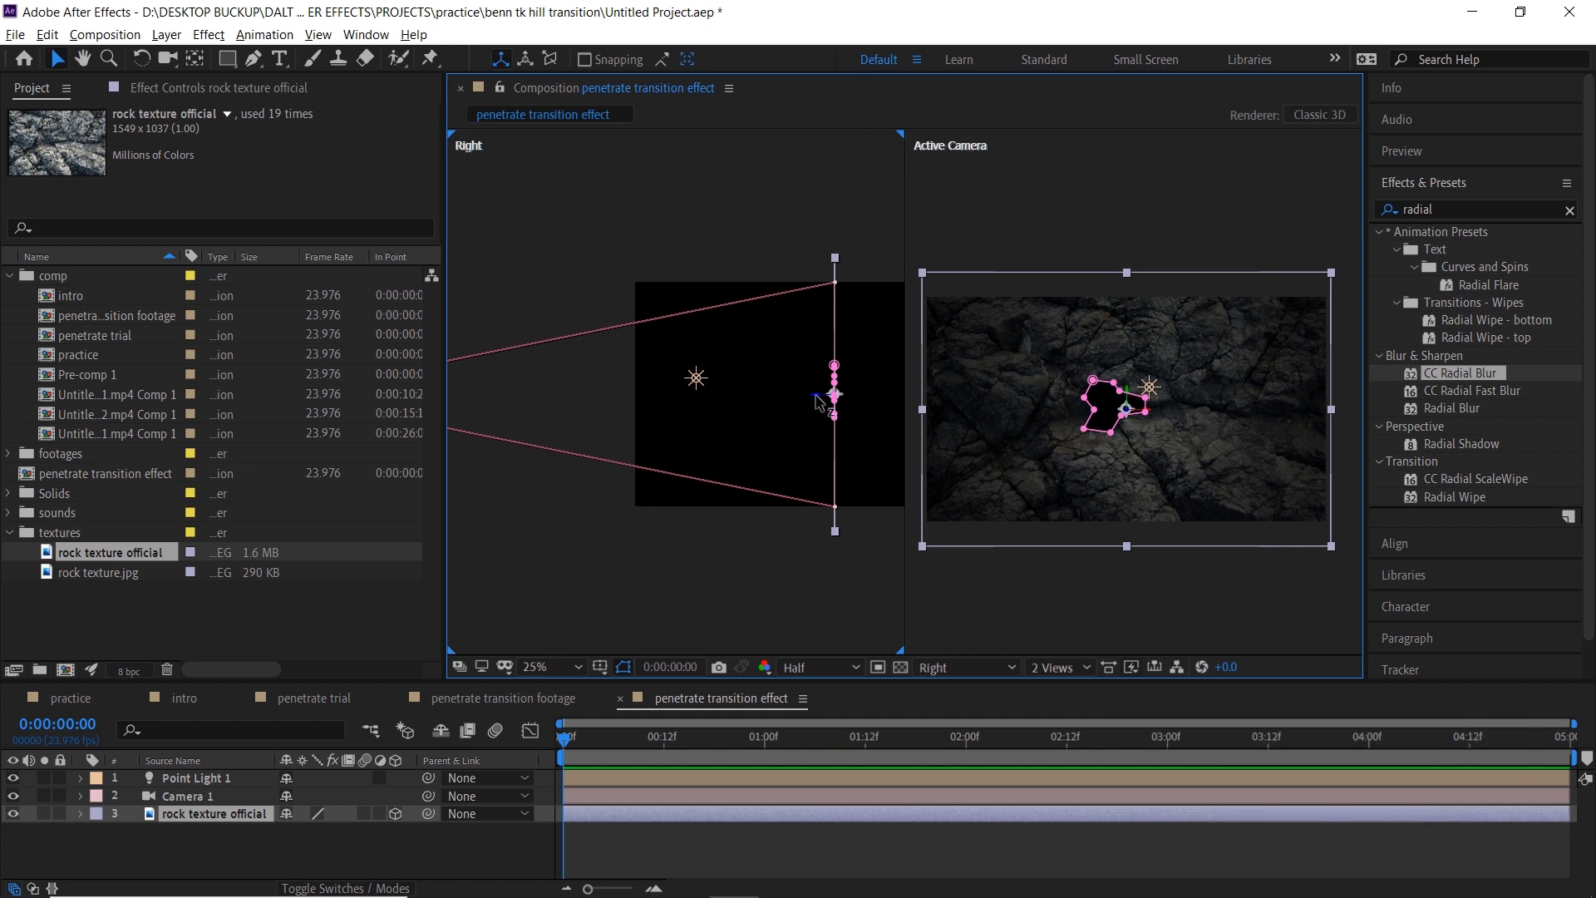
left_click_drag(820, 405, 670, 411)
key("space")
left_click_drag(614, 478, 749, 487)
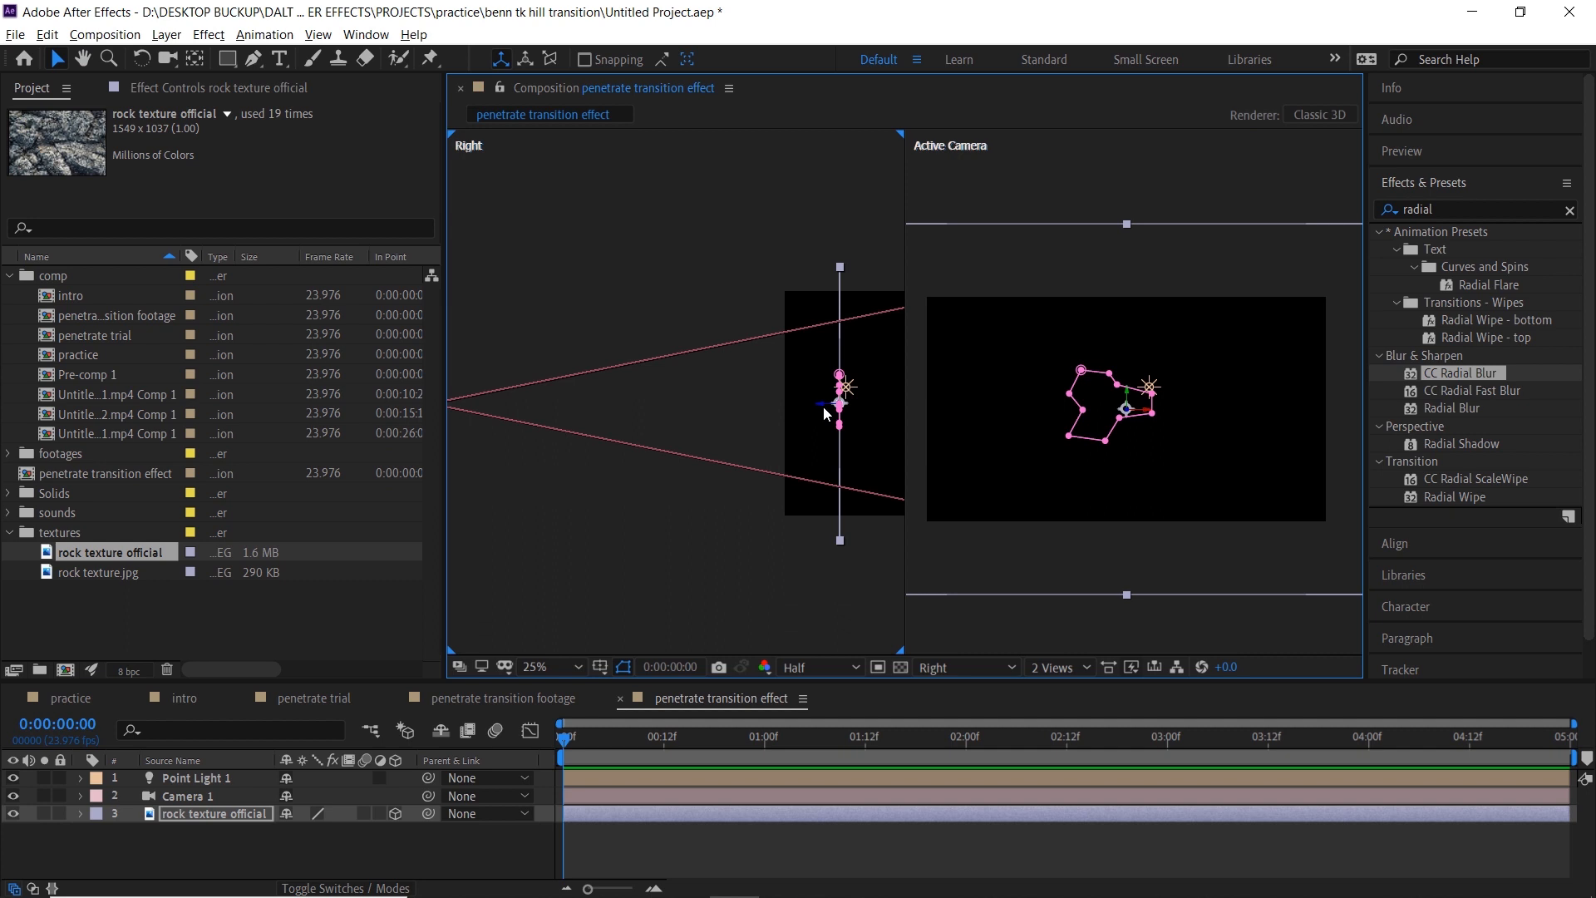
left_click_drag(826, 413, 572, 415)
key("space")
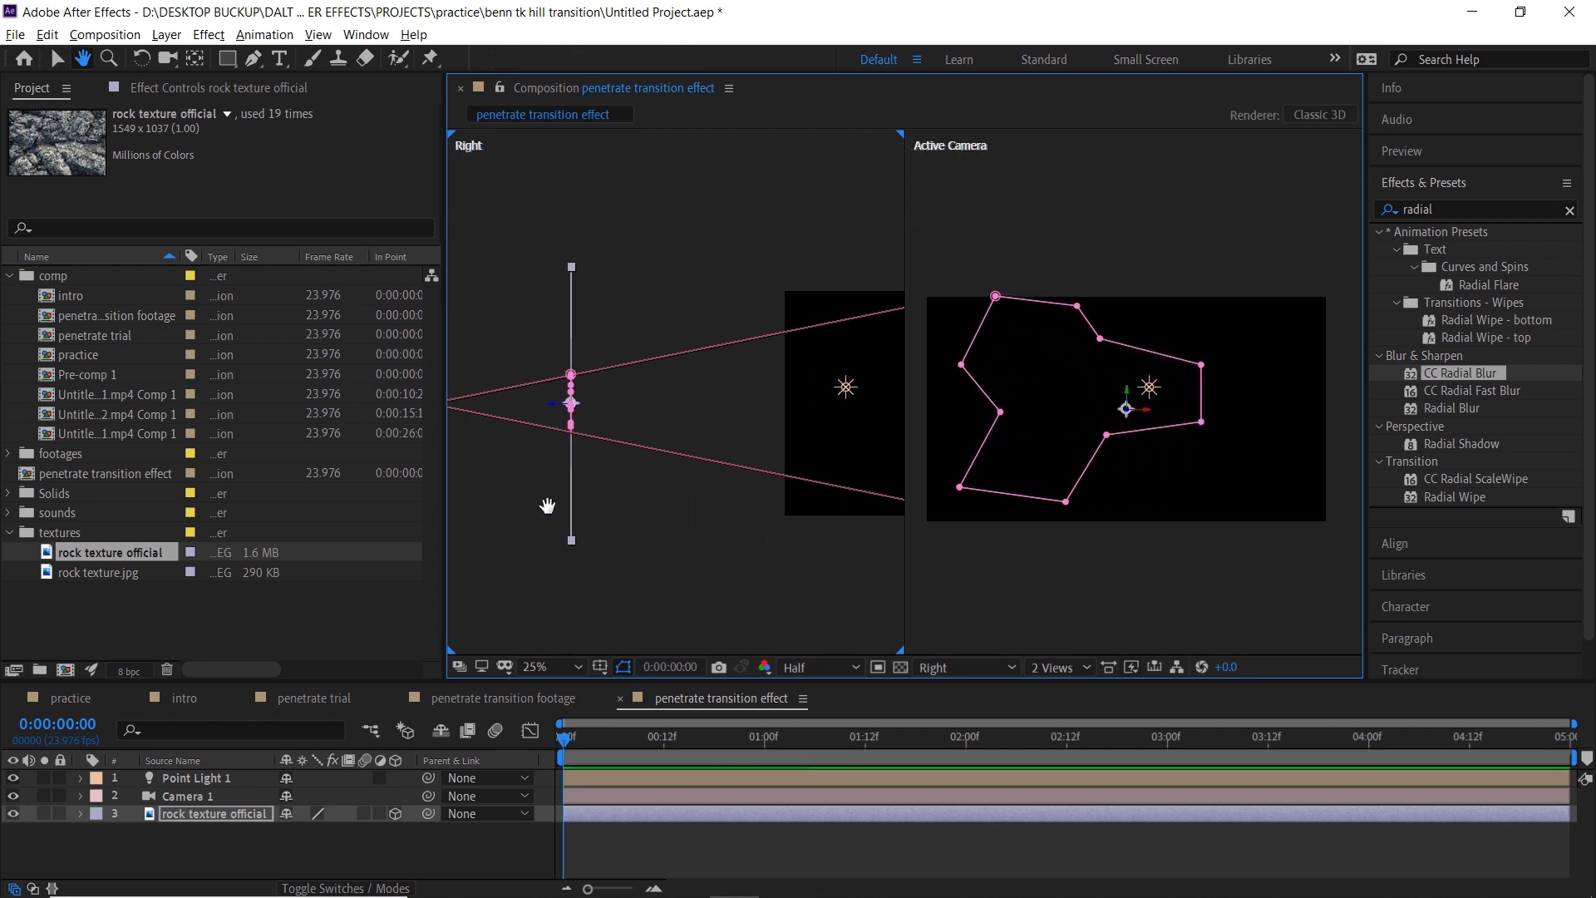
left_click_drag(547, 506, 616, 454)
left_click_drag(688, 416, 650, 413)
key("space")
left_click_drag(748, 492, 717, 501)
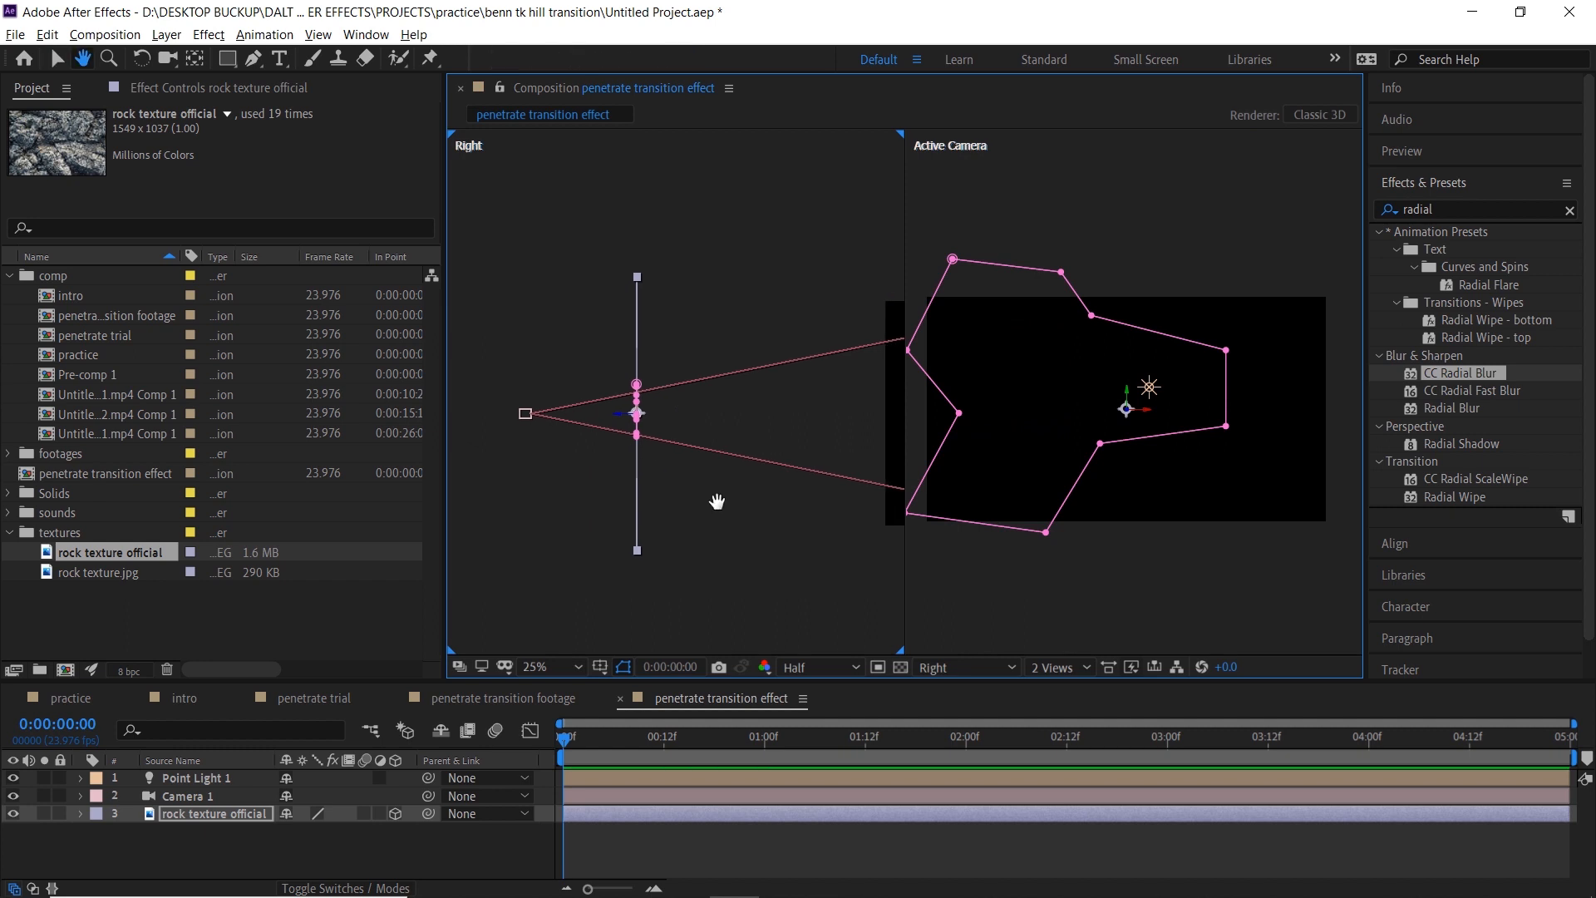
key("space")
left_click_drag(791, 563, 713, 570)
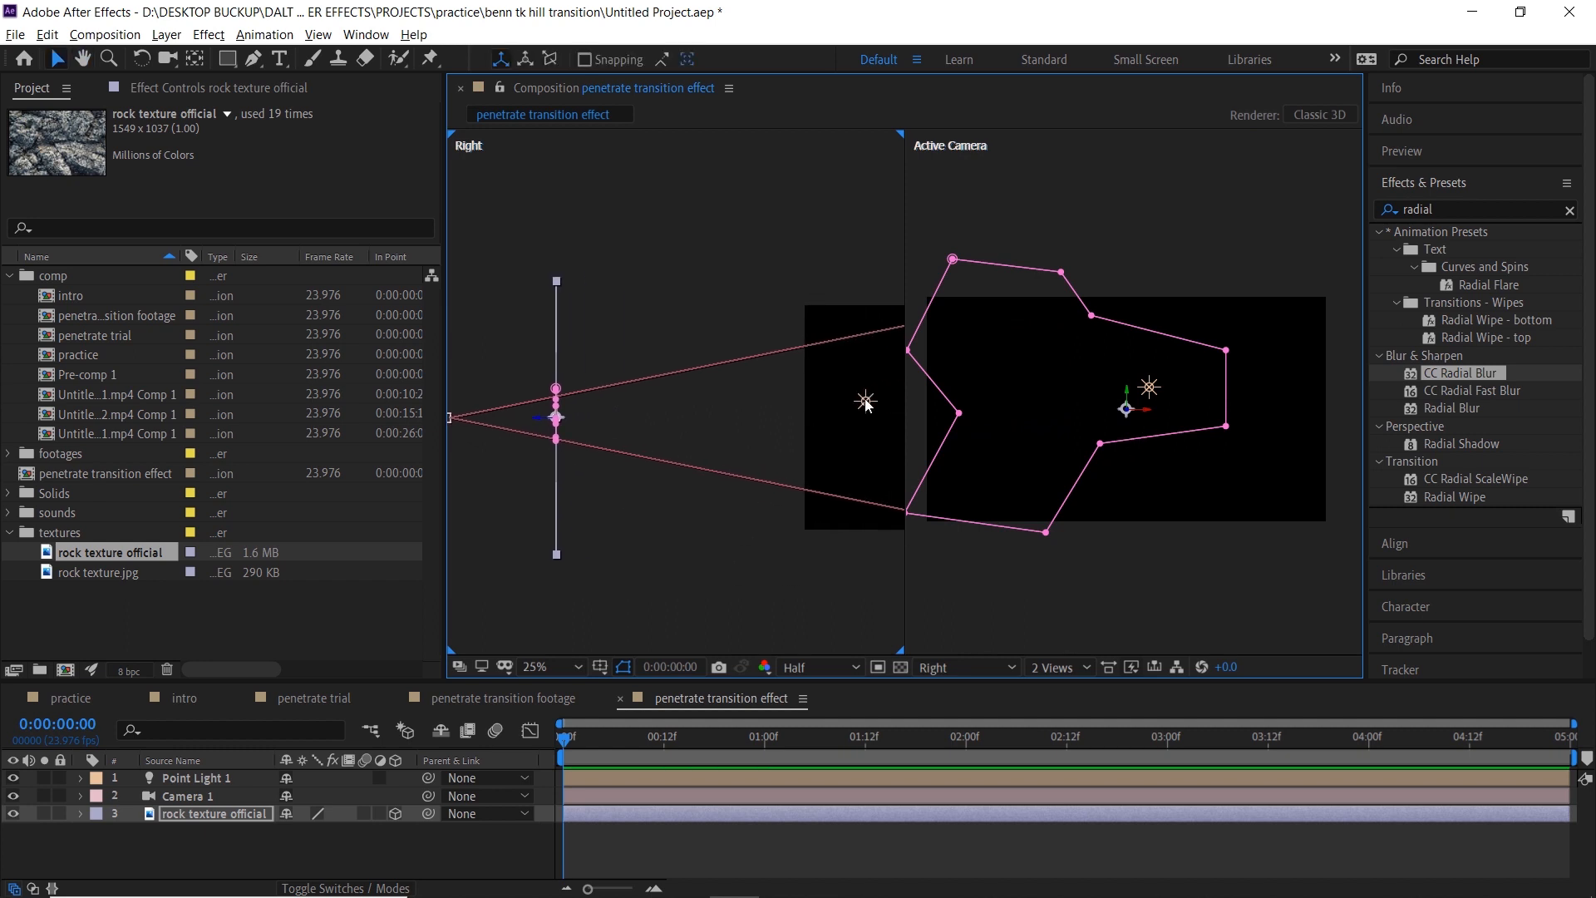
Move Point Light 1 along its Z axis to a position between the camera and the rock texture.
left_click(784, 772)
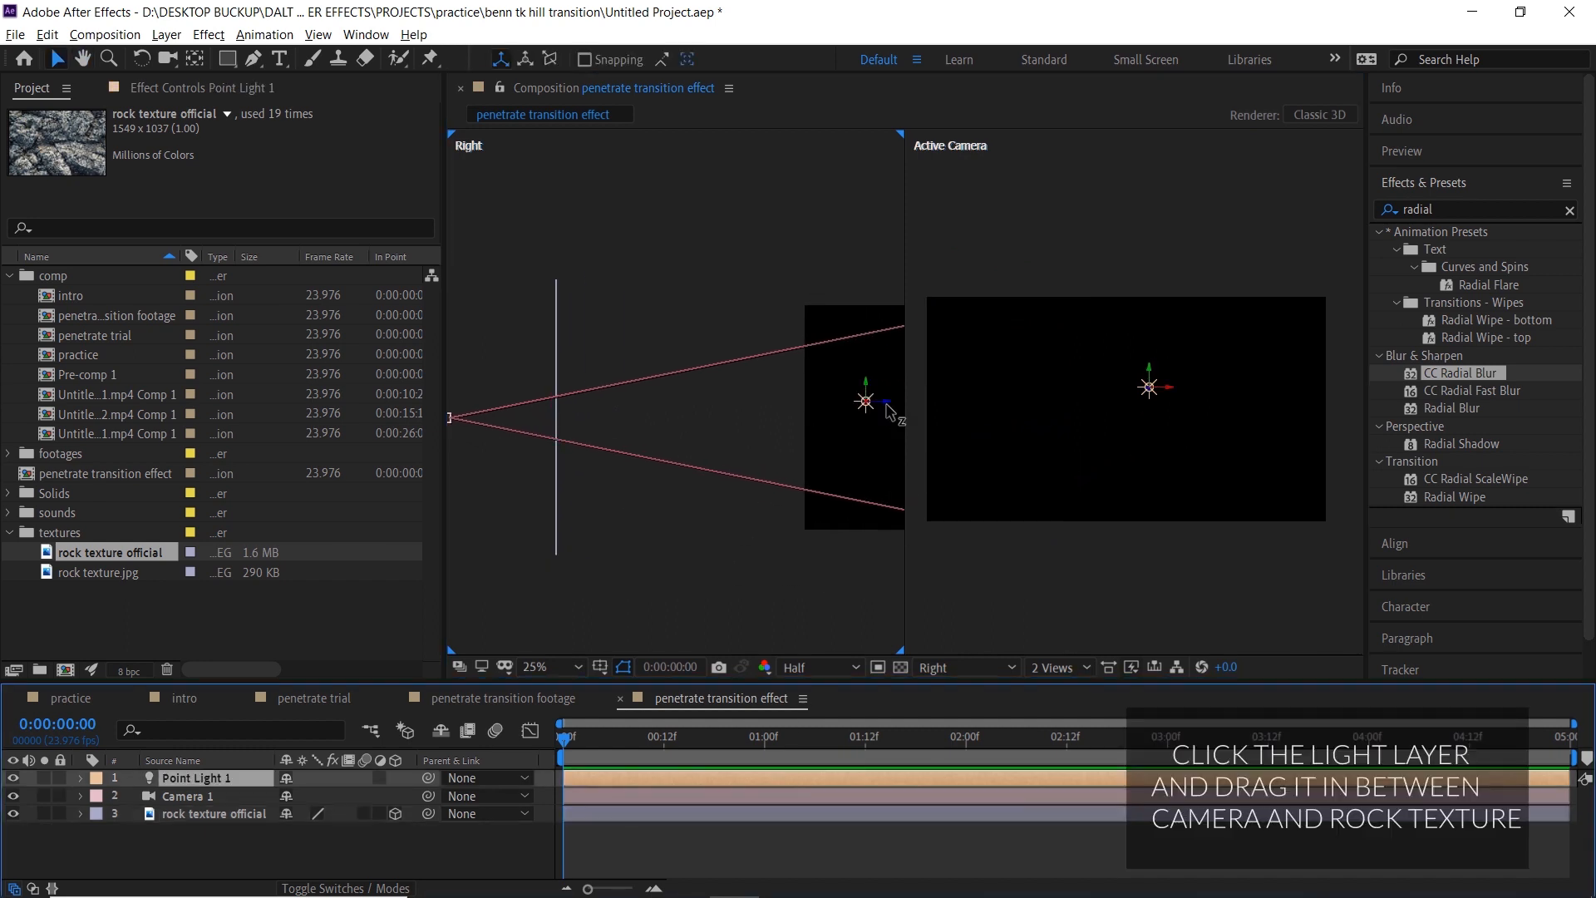
left_click_drag(890, 411, 696, 423)
key("space")
left_click_drag(612, 385, 611, 426)
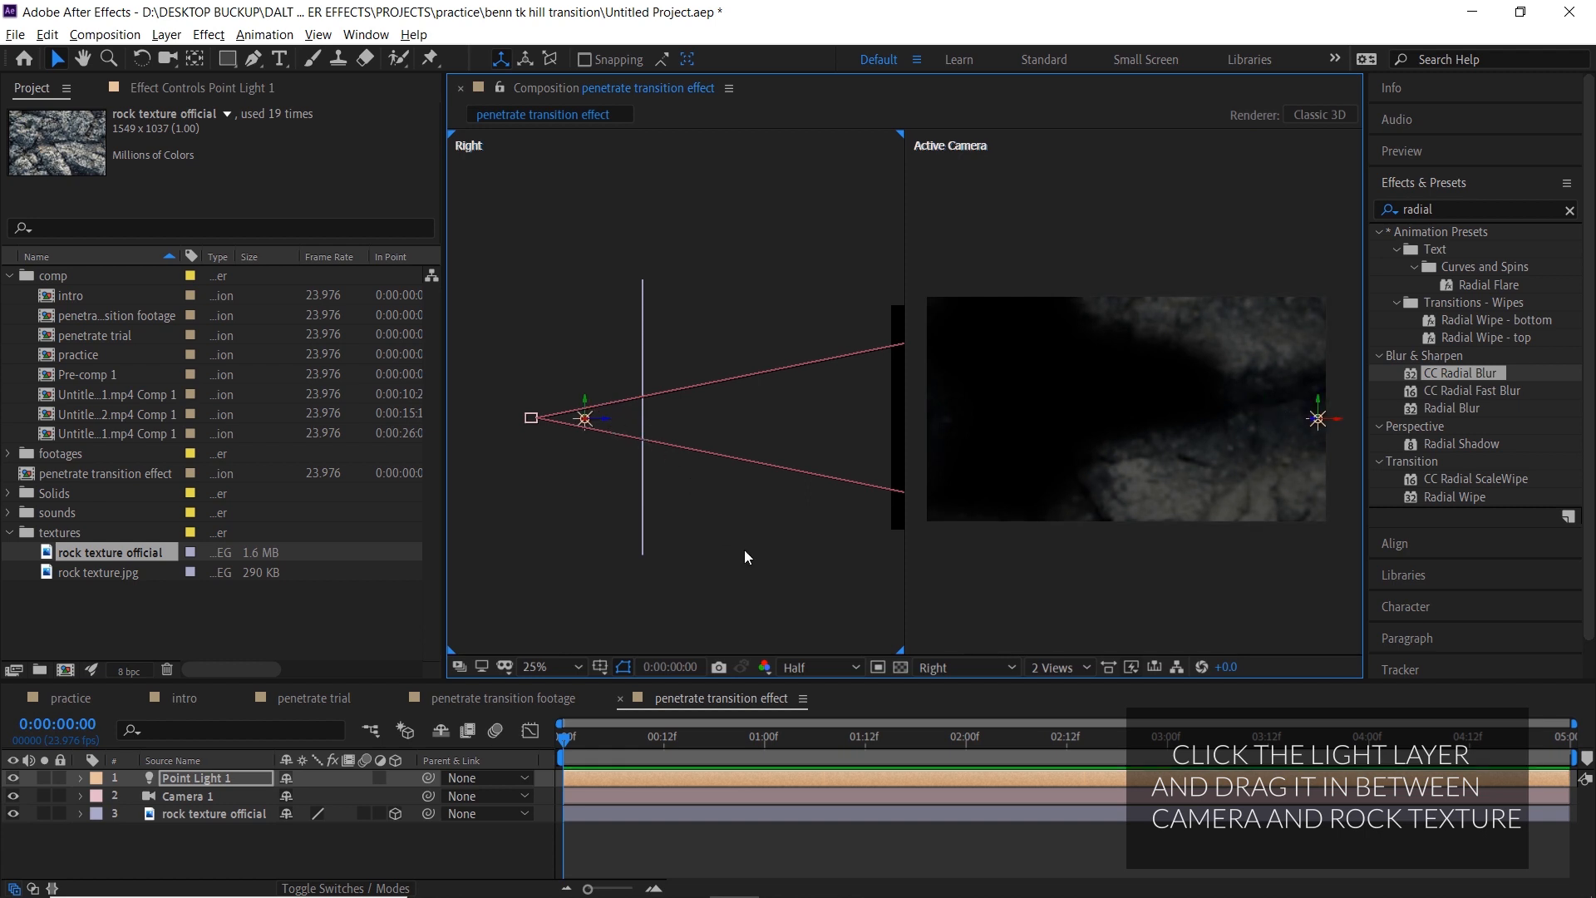
Shift the rock texture layer sideways to about X 1056 so its hole sits nearer the centre of the camera view.
left_click(936, 811)
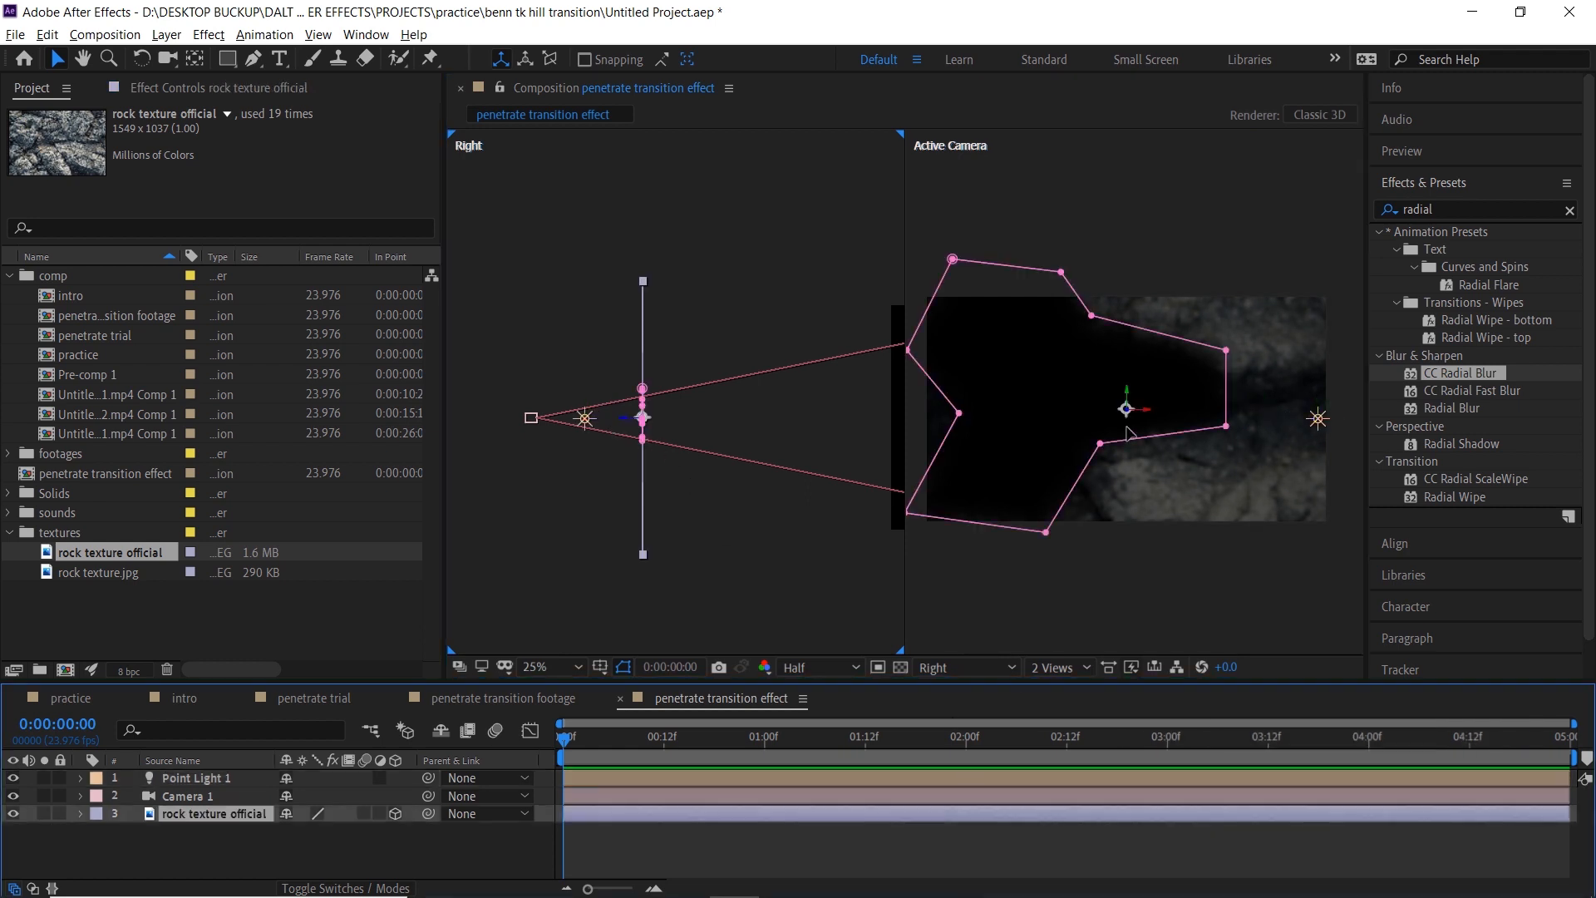
mouse_move(1152, 408)
left_mouse_down()
mouse_move(1198, 411)
mouse_move(1169, 412)
left_mouse_up()
key("space")
left_click_drag(1190, 467, 1175, 465)
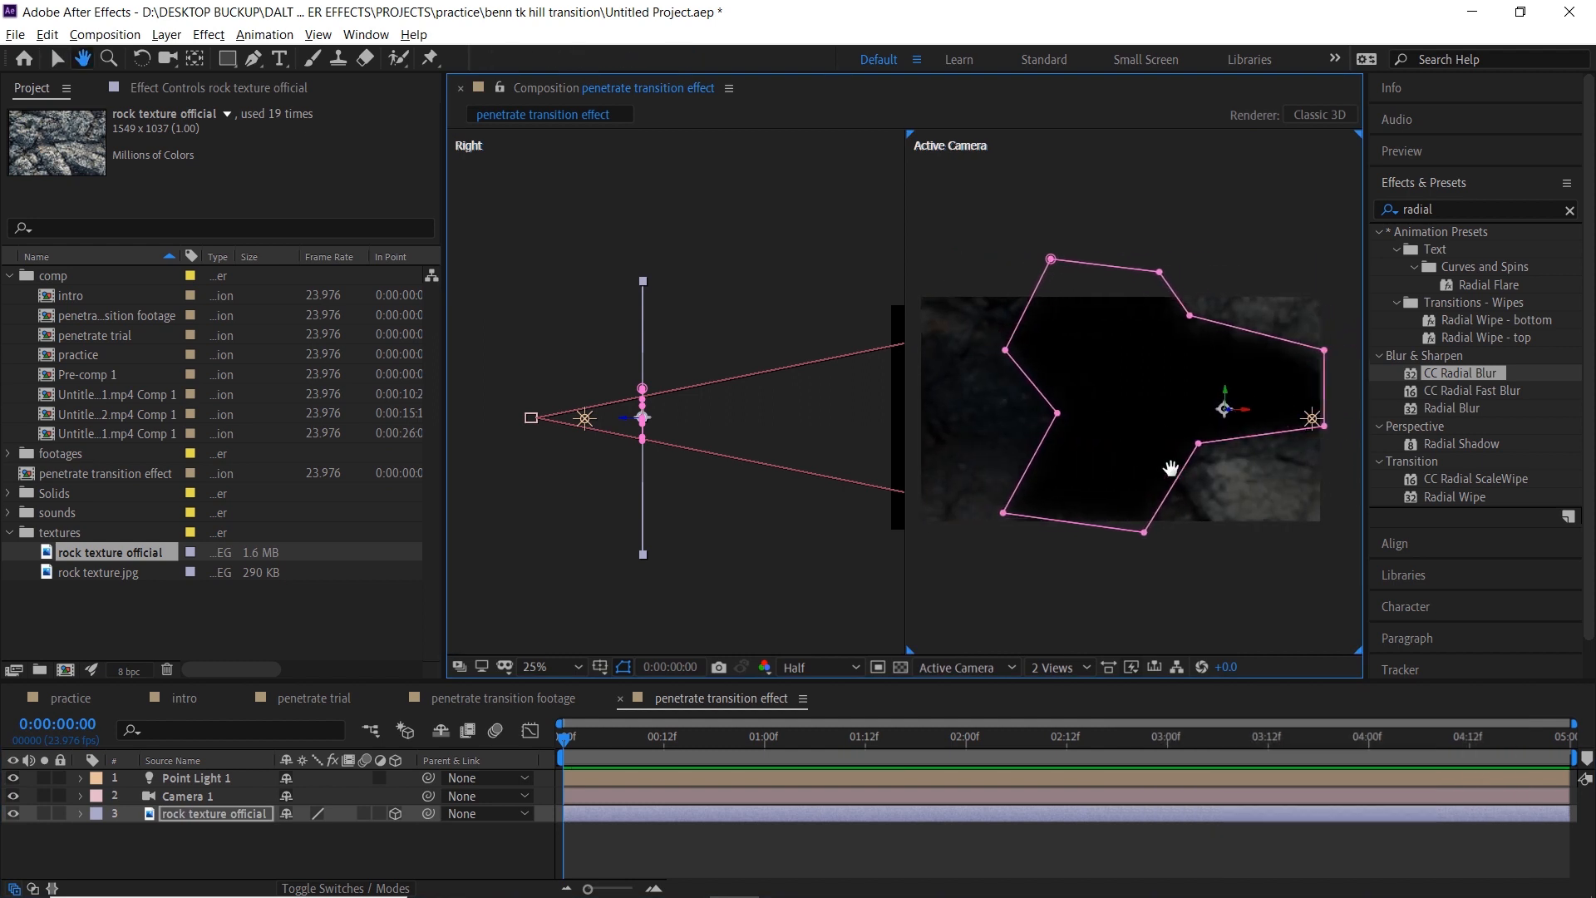
scroll(1169, 459, "down", 1)
scroll(1172, 427, "up", 1)
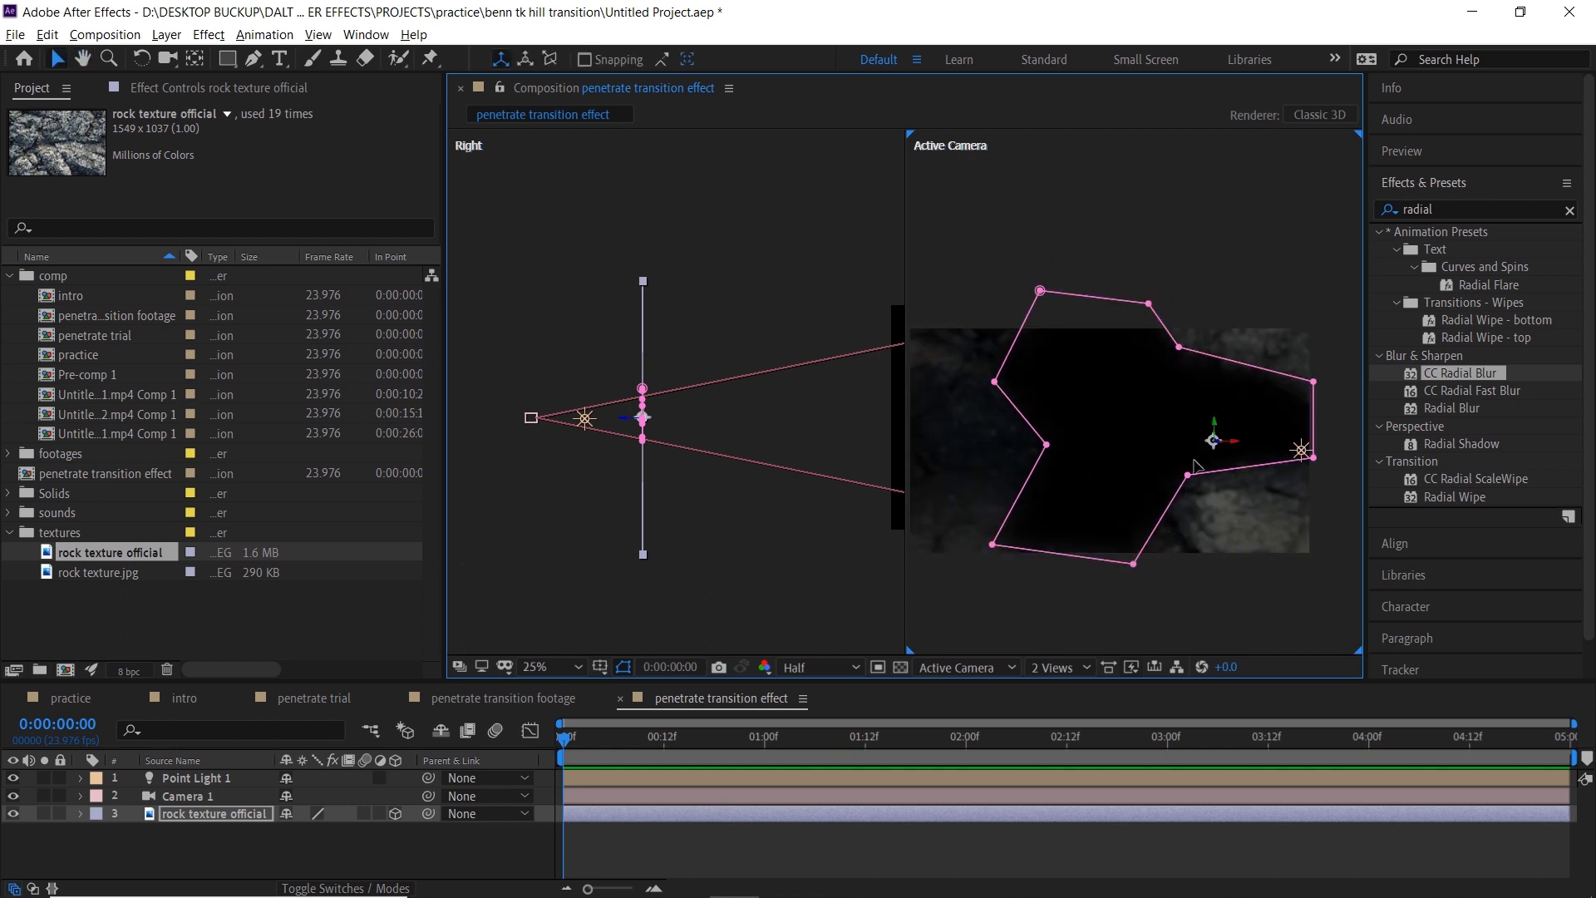
left_click(814, 857)
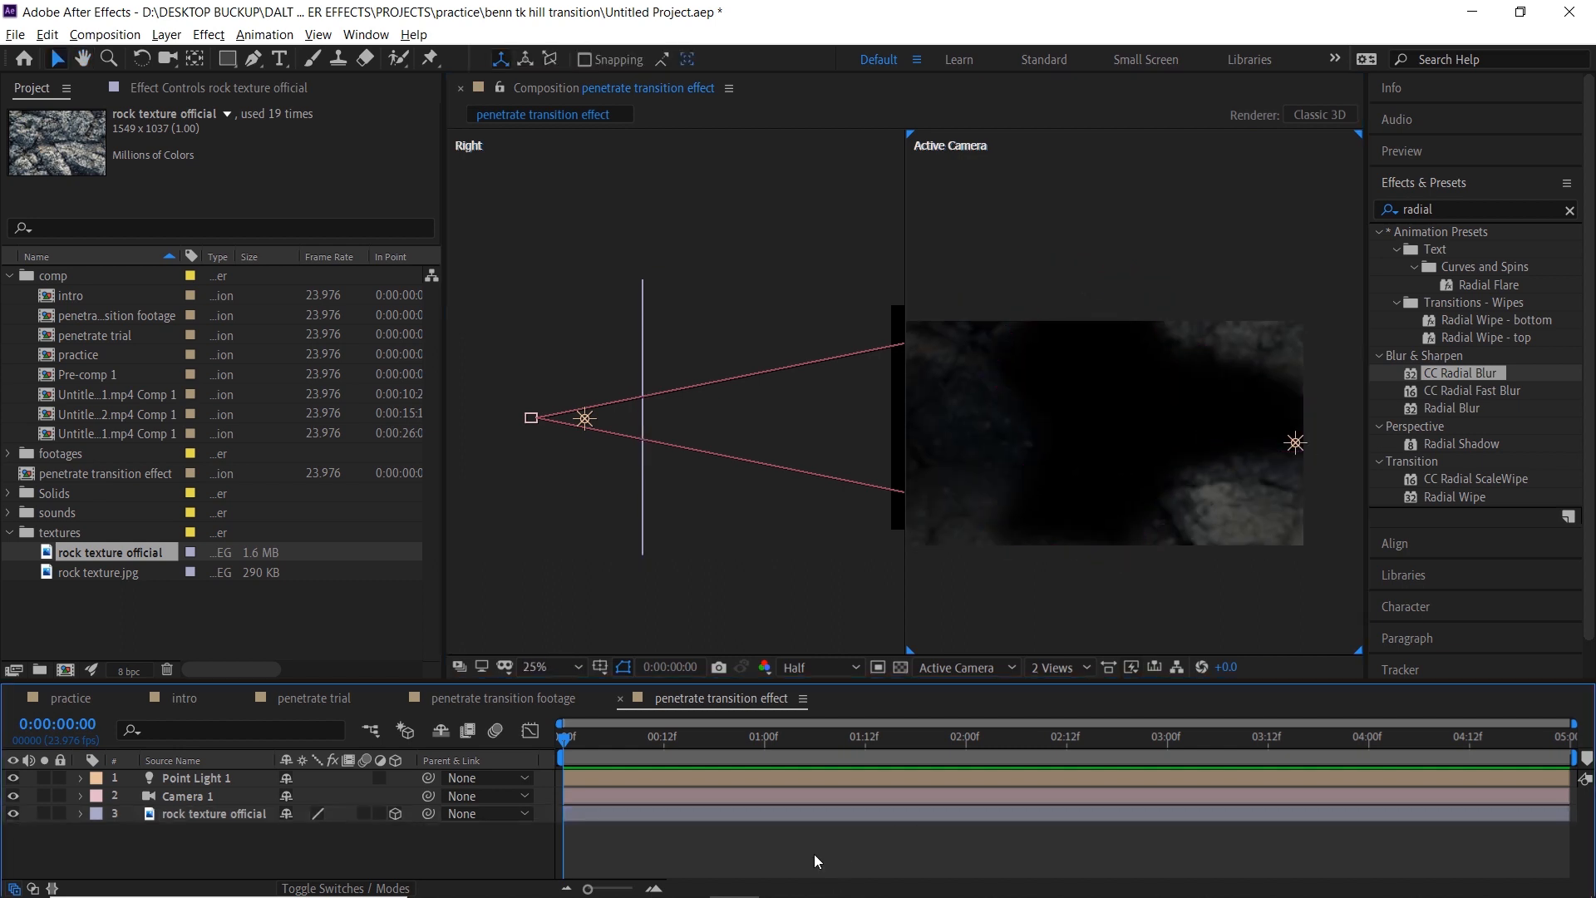
Move the rock texture layer slightly closer to the point light along its Z axis and deselect it.
left_click(644, 407)
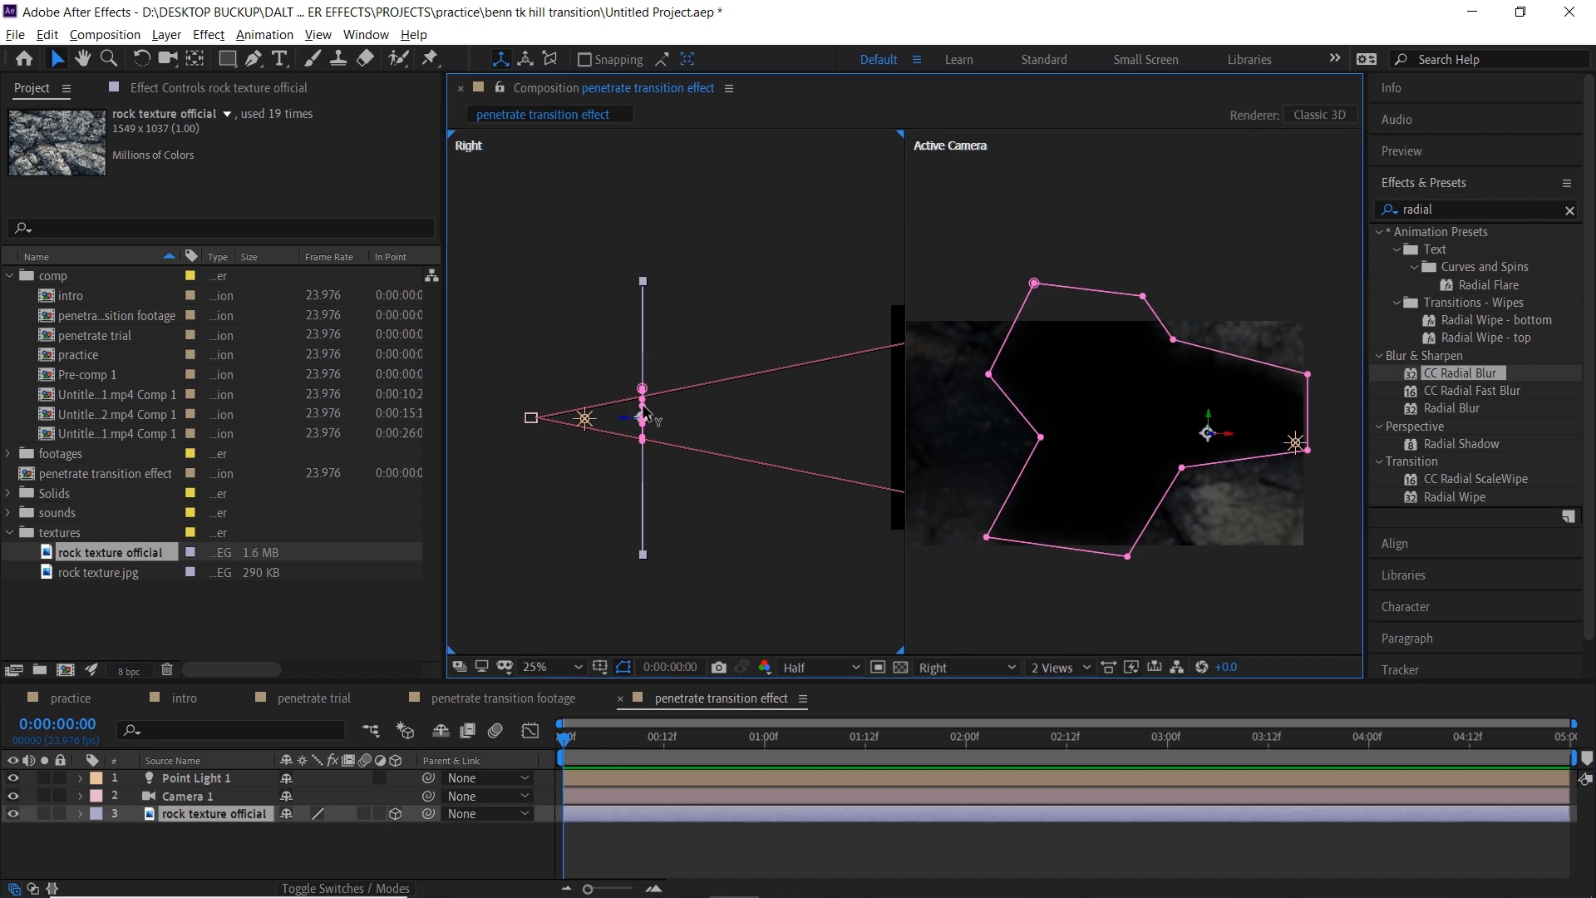
left_click_drag(632, 418, 612, 421)
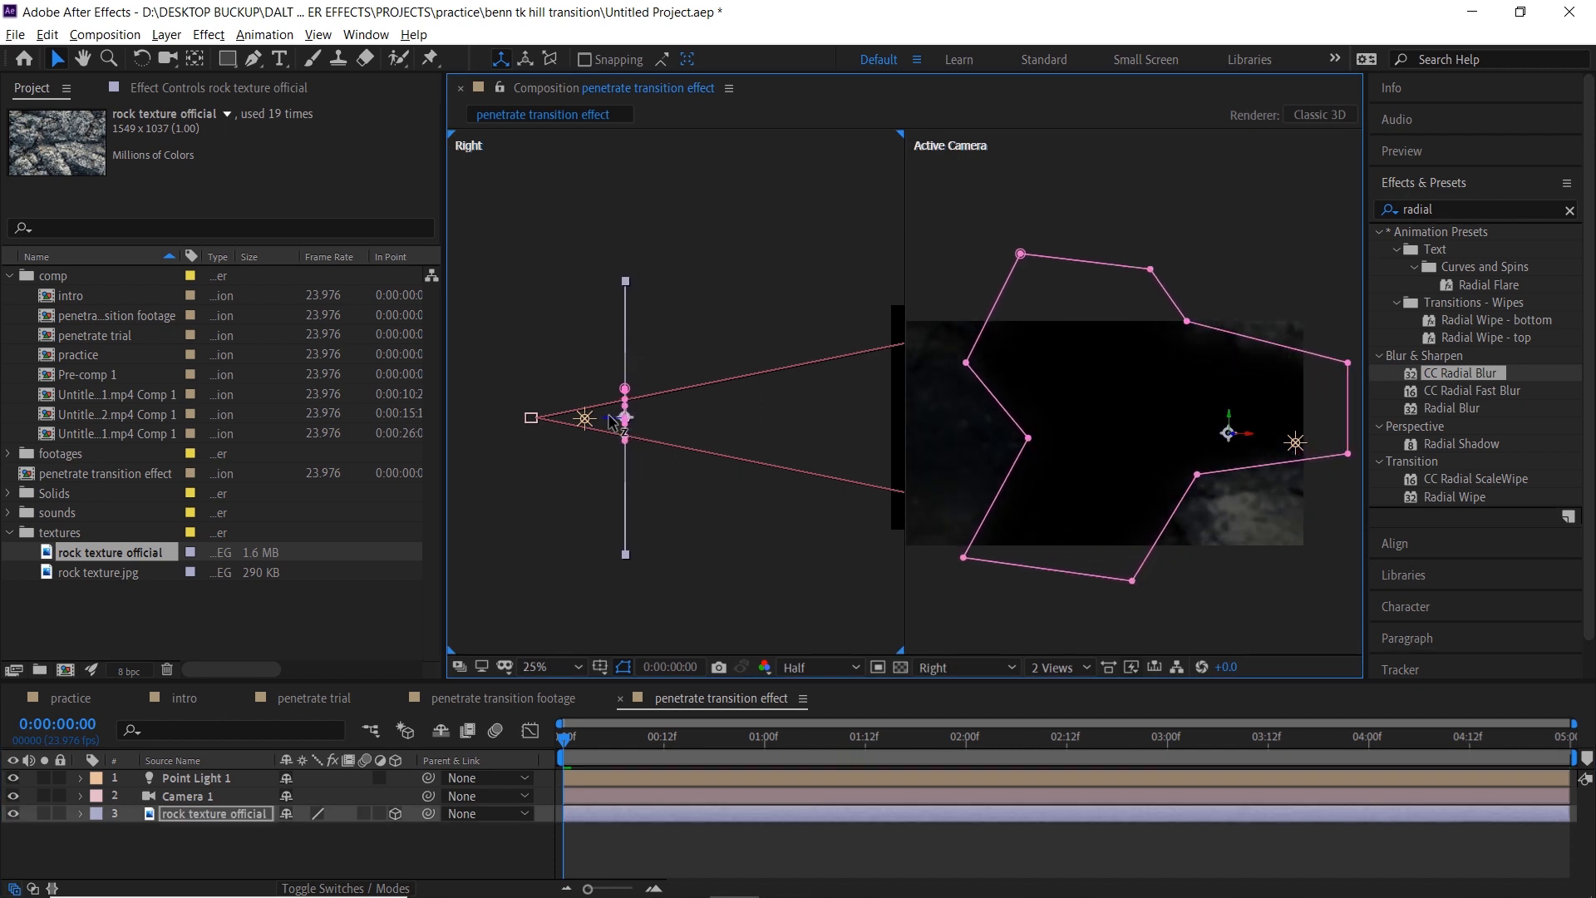
left_click(807, 854)
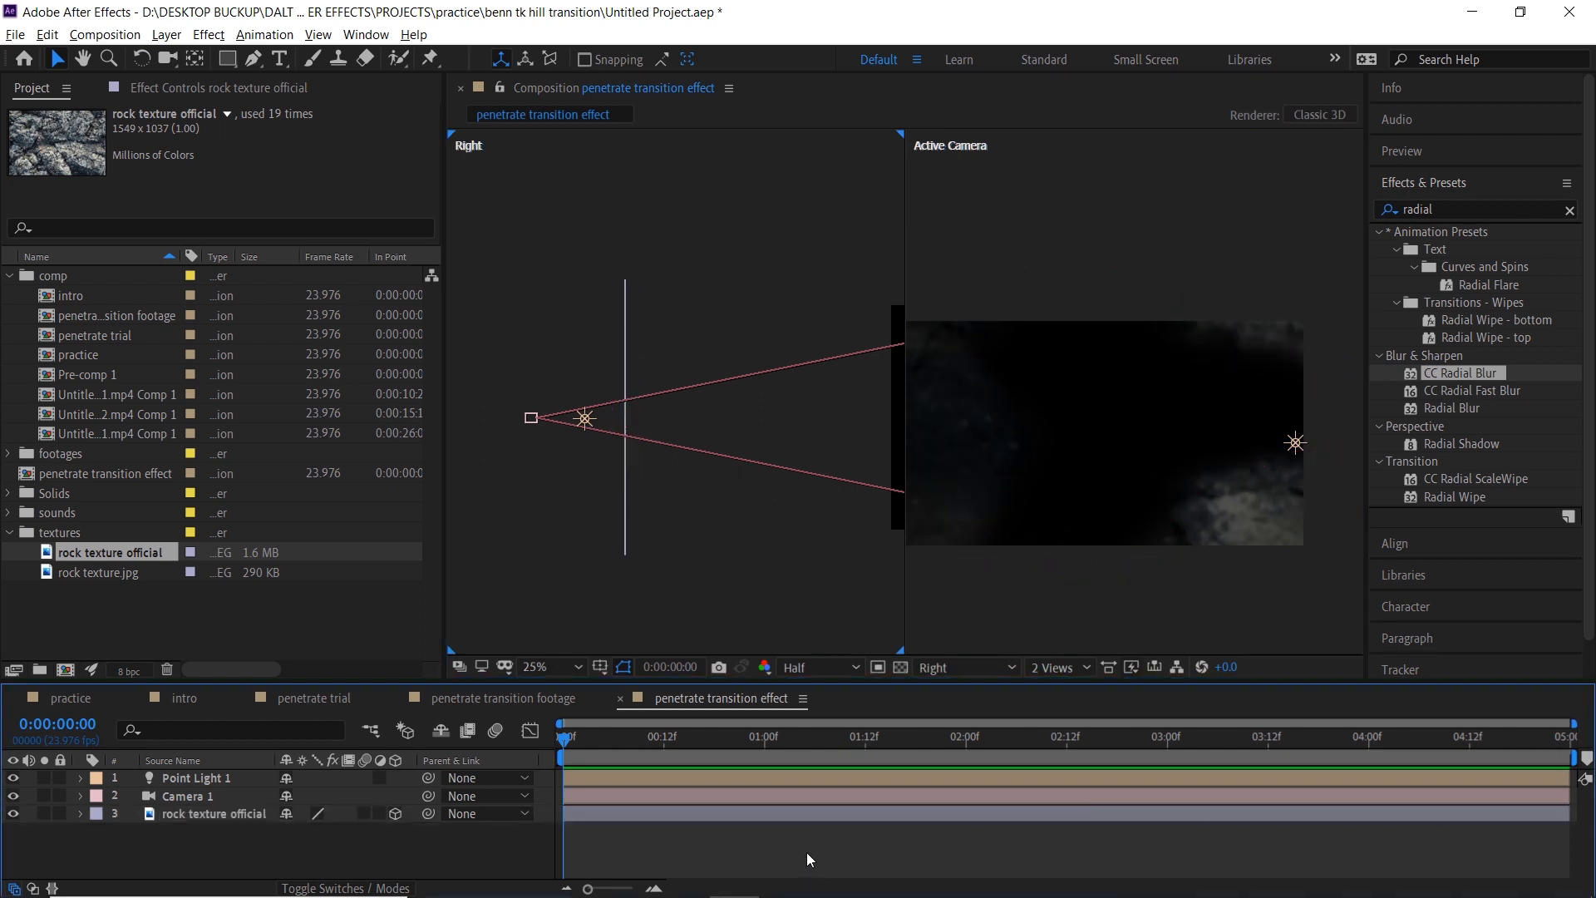
left_click(789, 813)
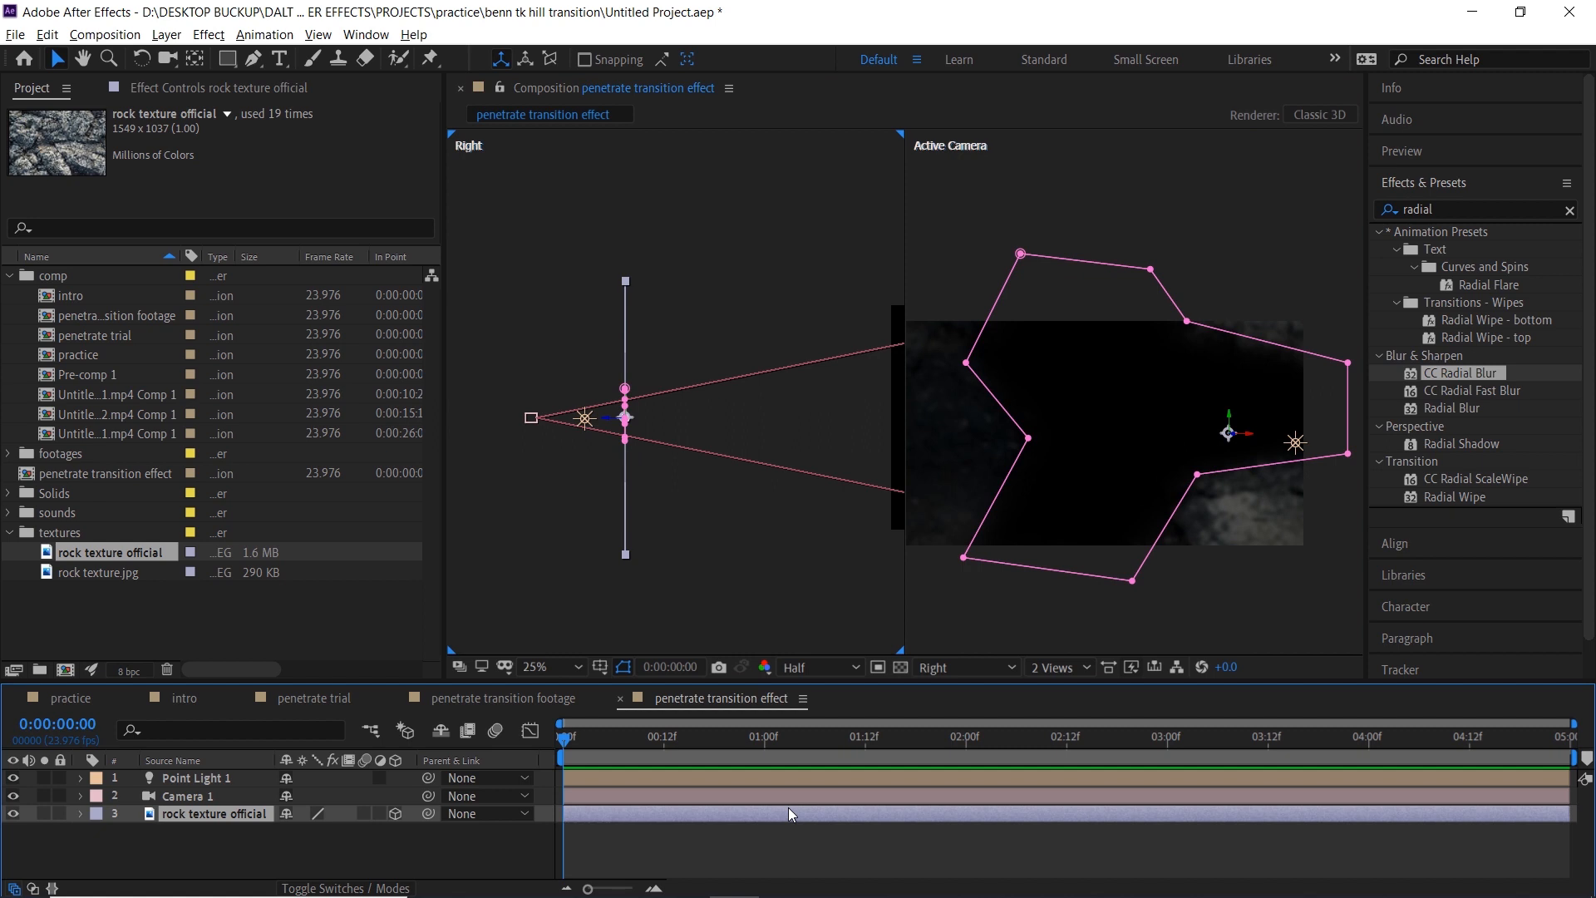
left_click(647, 844)
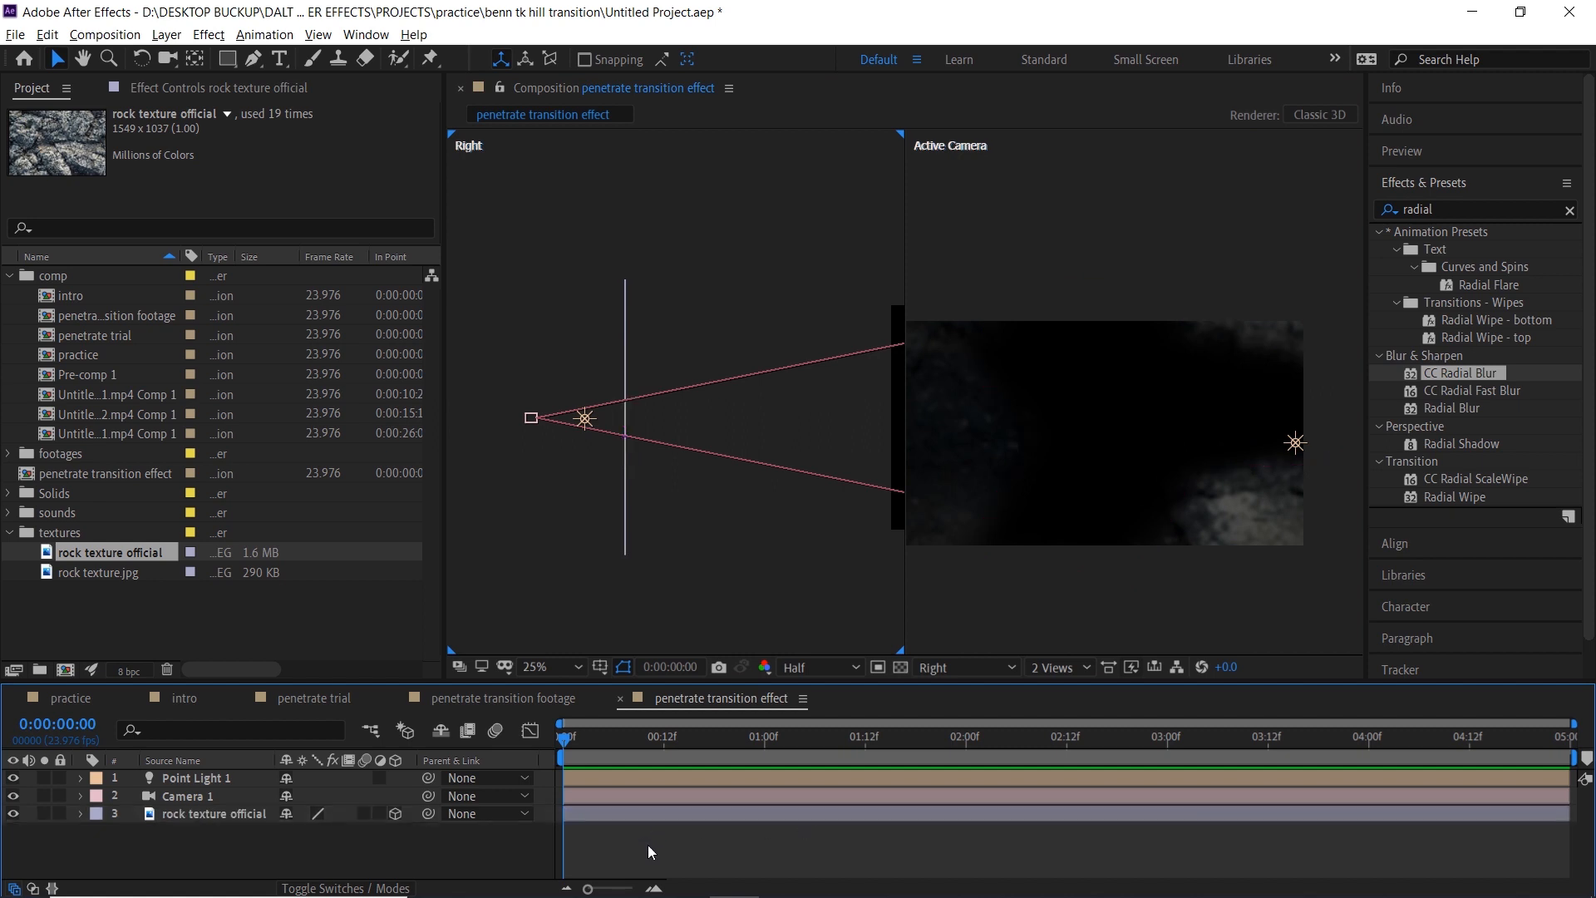
Find the Curves effect, apply it to the rock texture layer and raise the midtones of the RGB curve slightly.
left_click(1569, 209)
left_click(1512, 206)
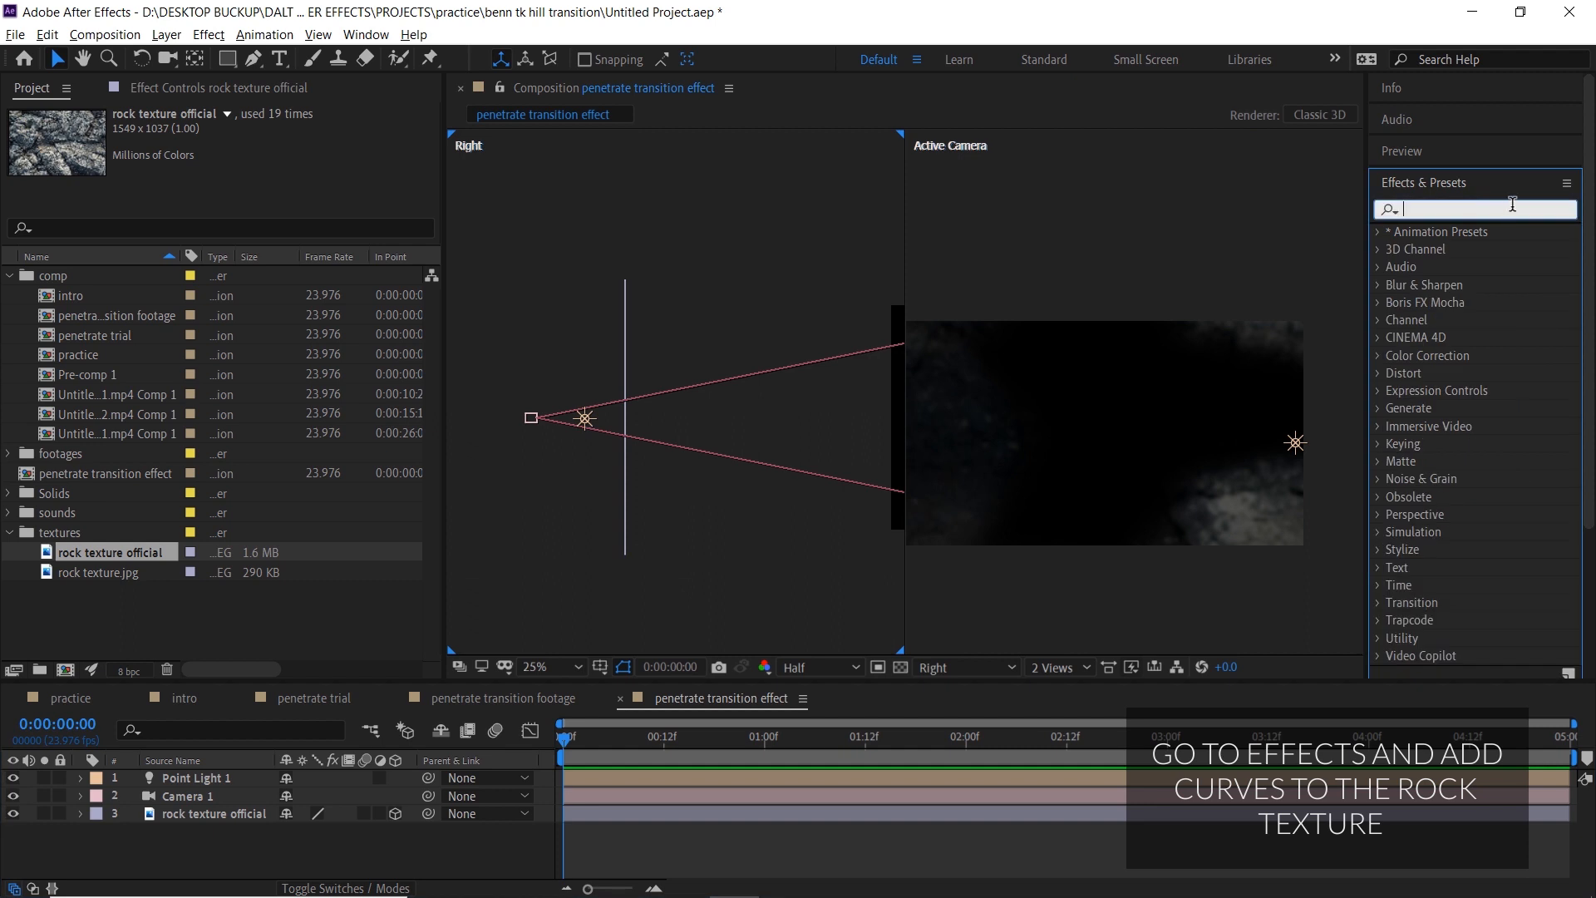
type("cu")
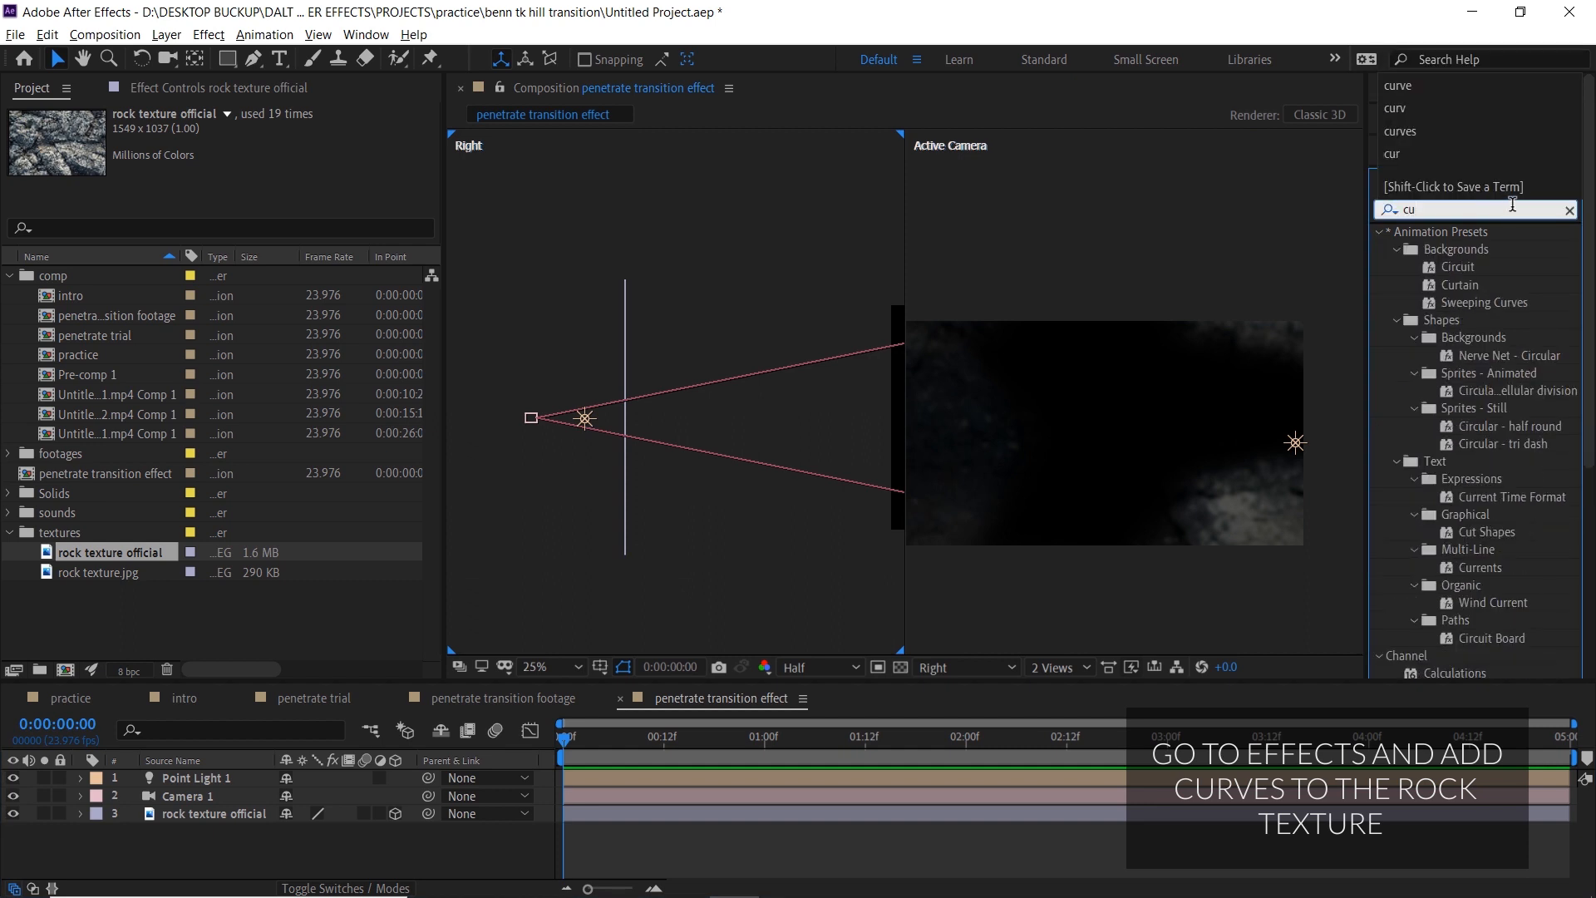
type("rve")
left_click(1456, 303)
left_click_drag(1456, 309, 914, 813)
left_click_drag(174, 346, 166, 334)
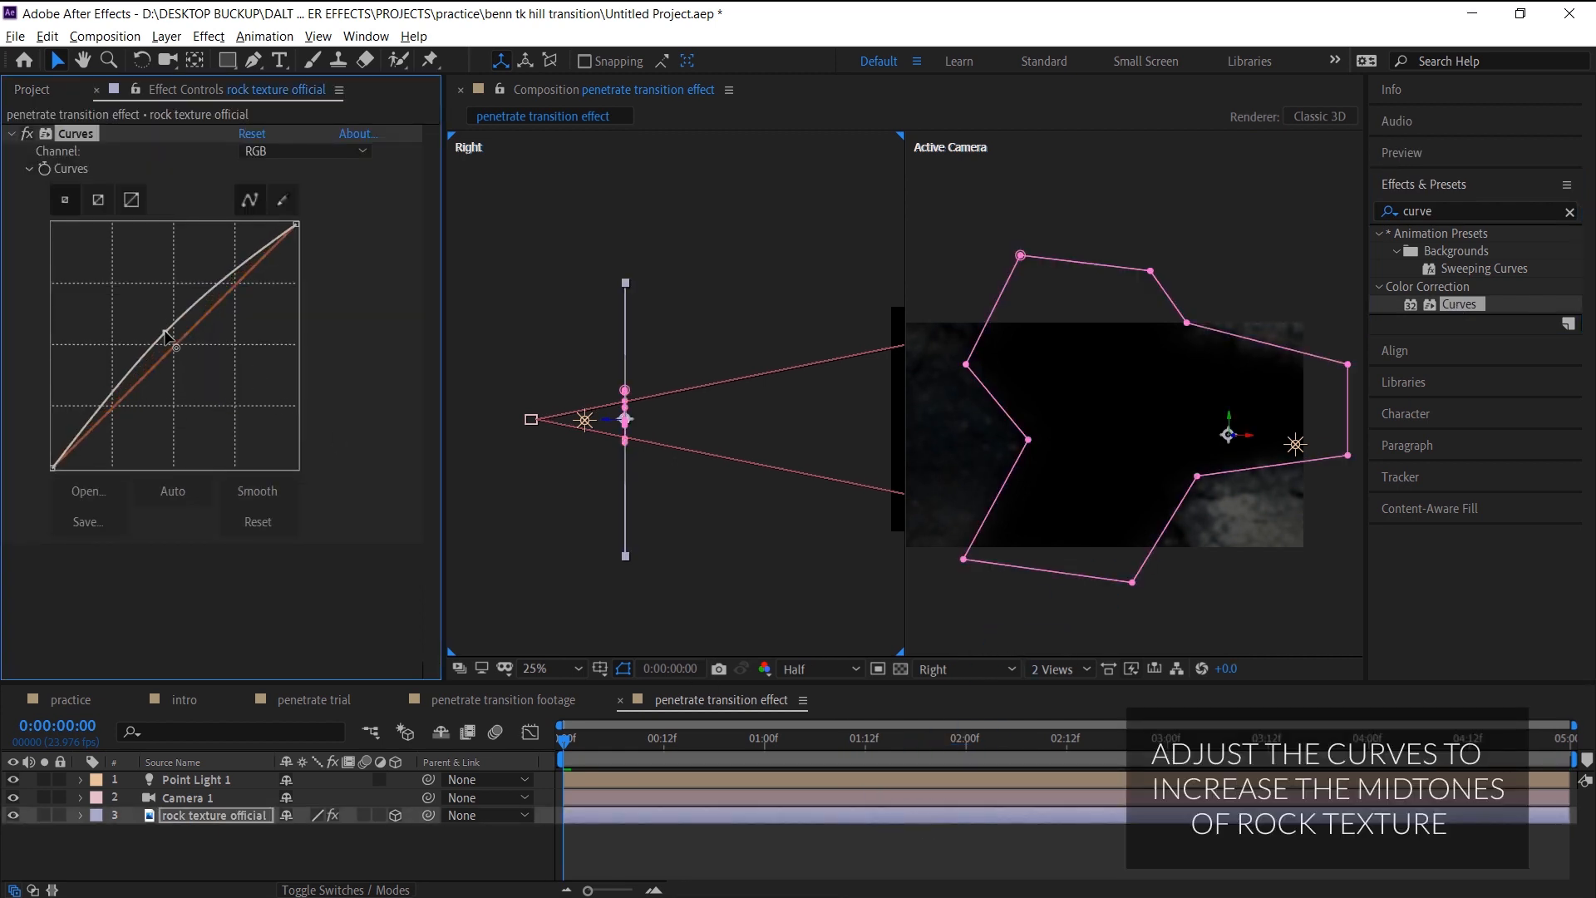
Duplicate the rock texture layer and move the lower copy away from the camera to Z position -2088.
left_click(744, 851)
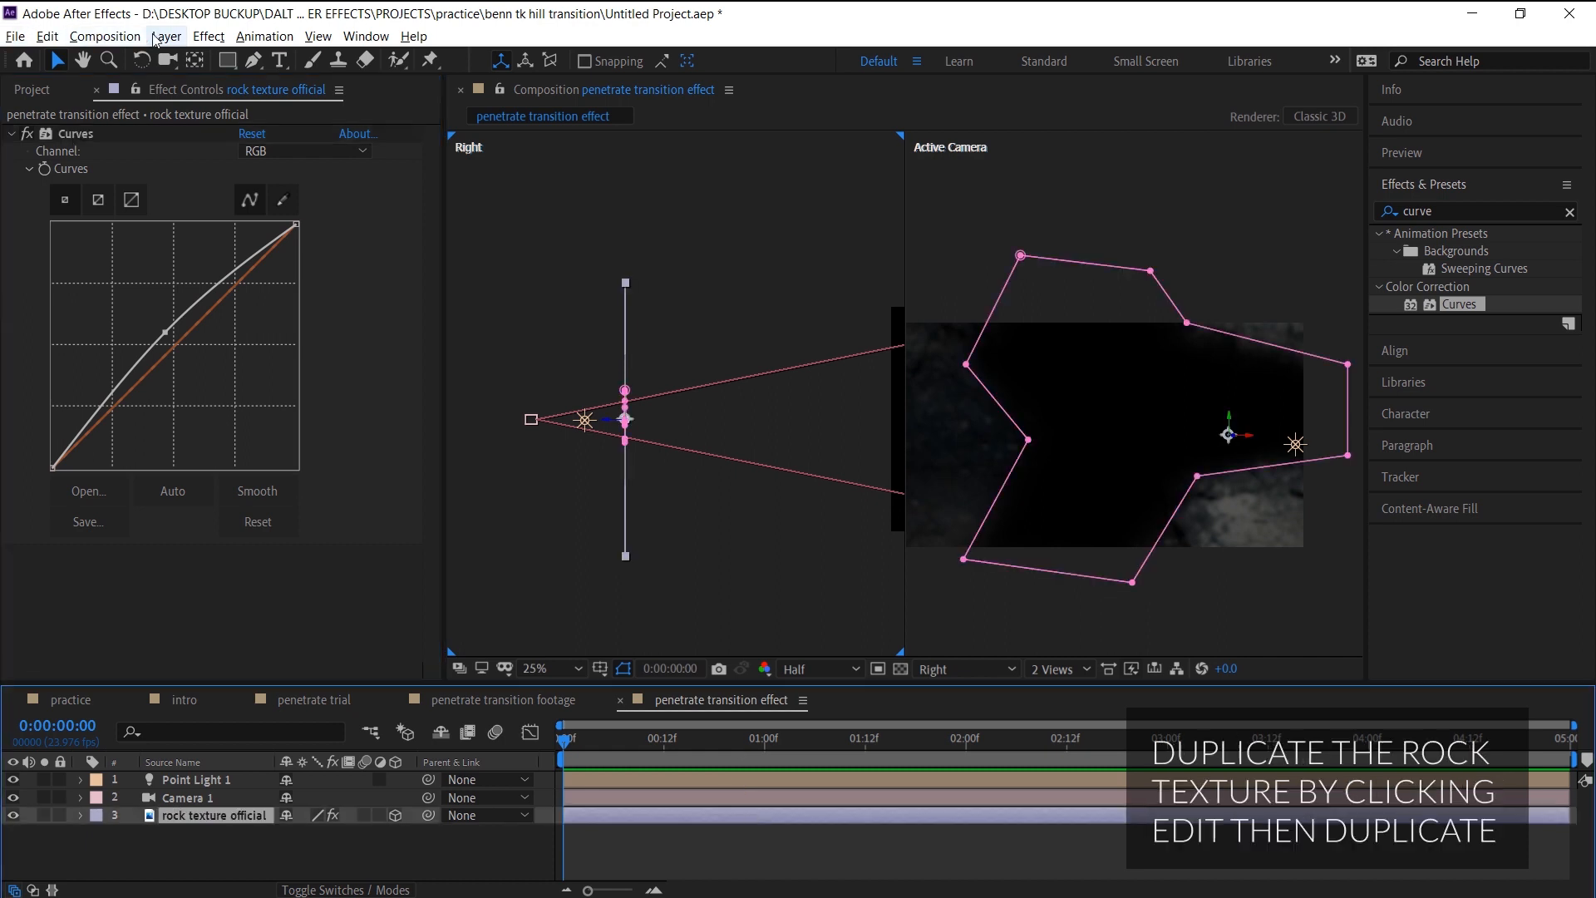
left_click(48, 36)
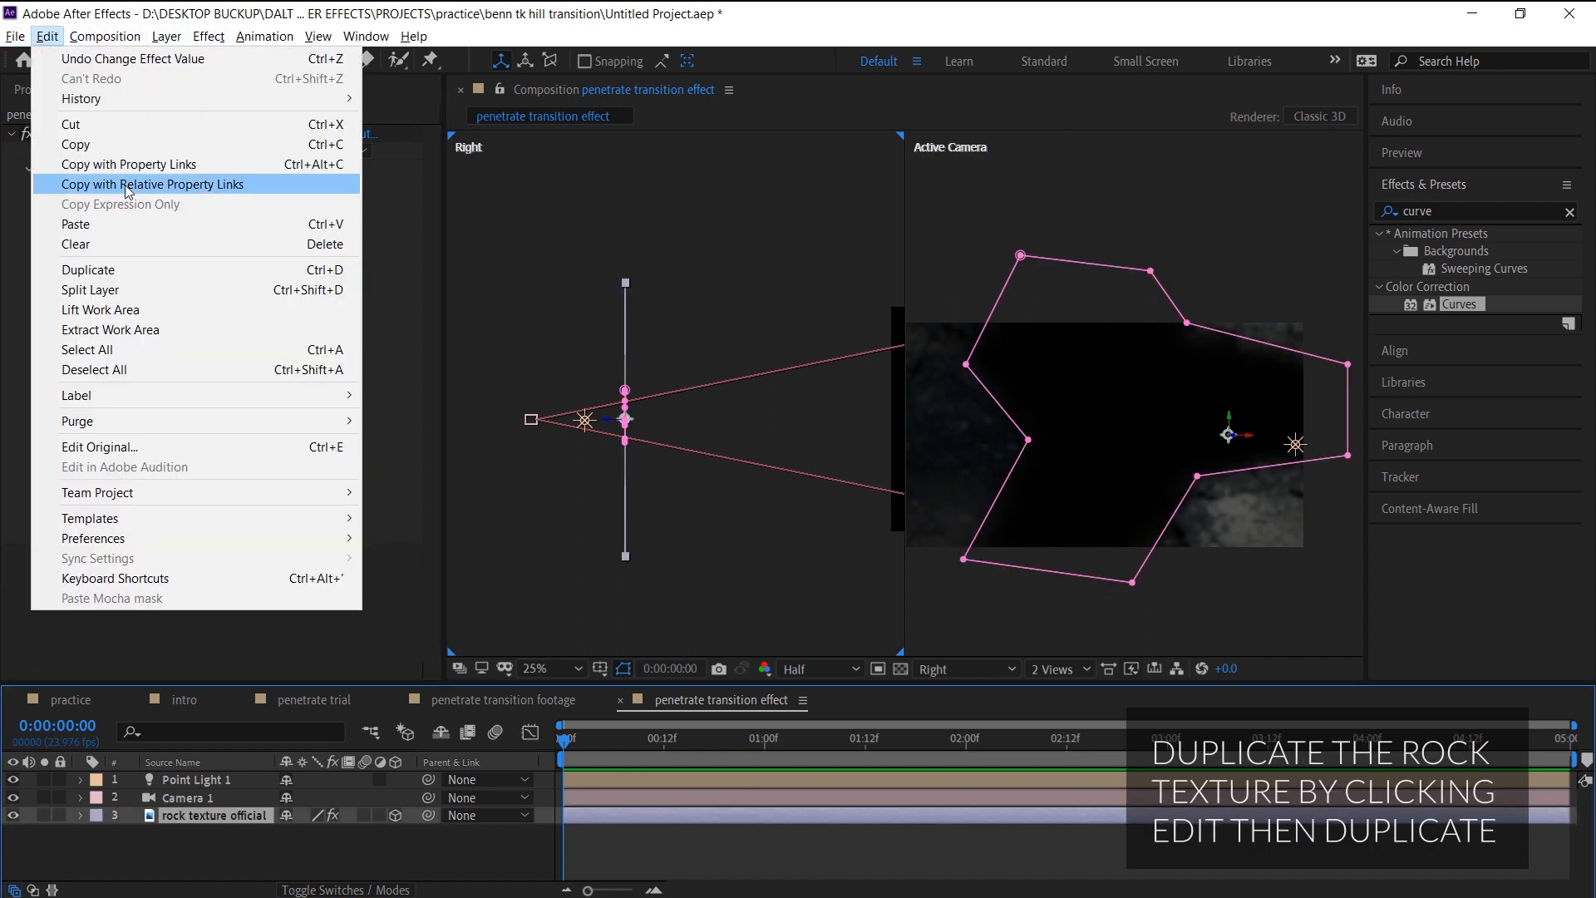
left_click(158, 283)
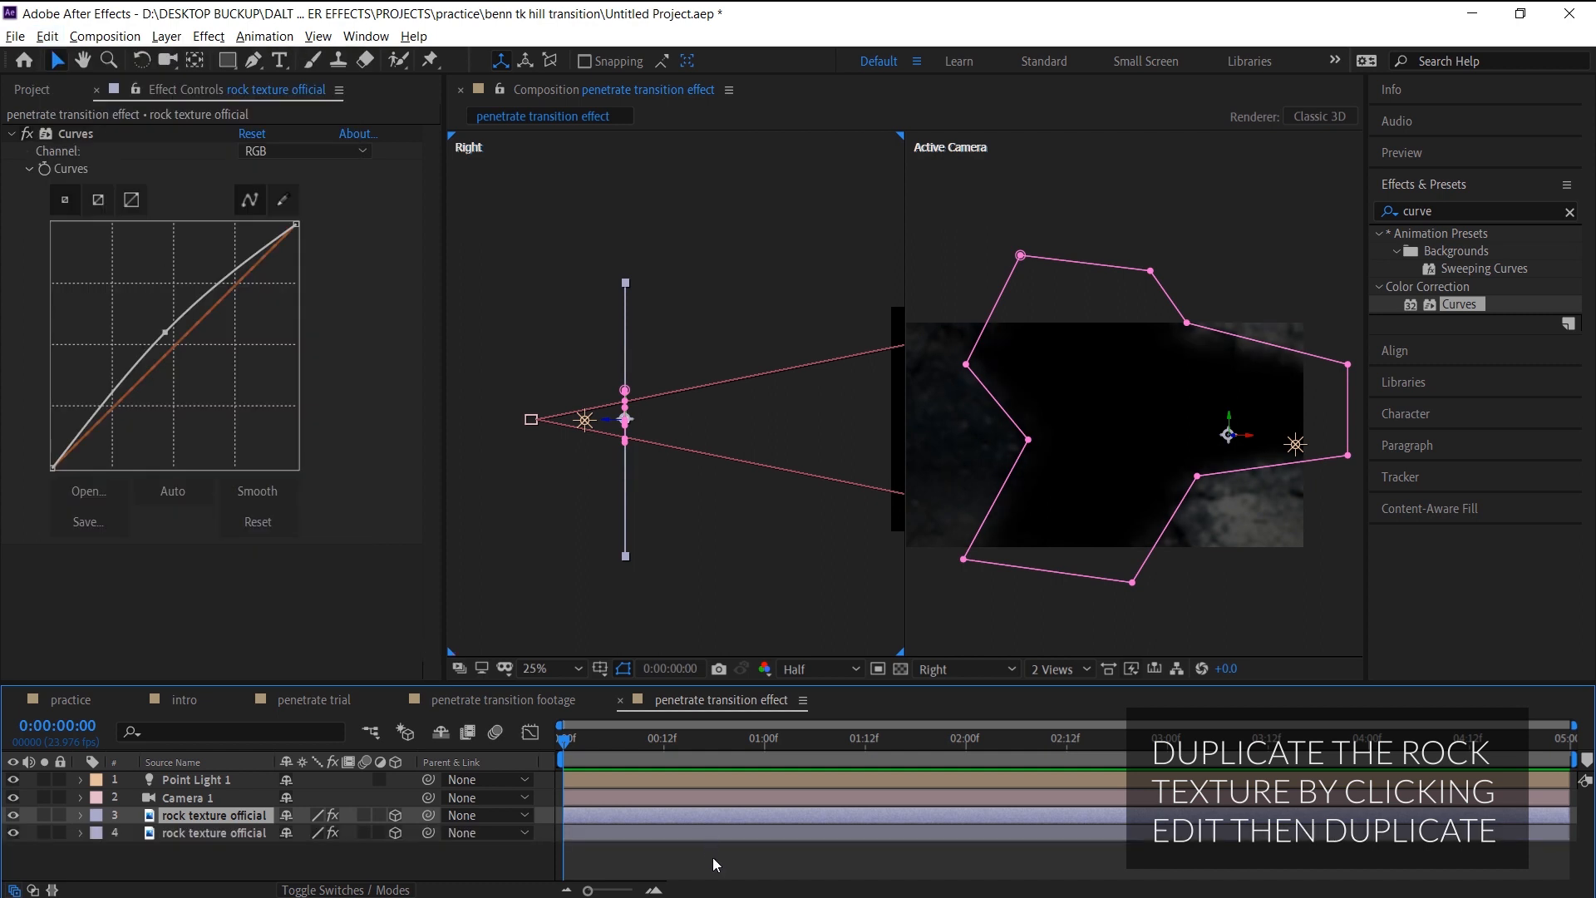
left_click(717, 836)
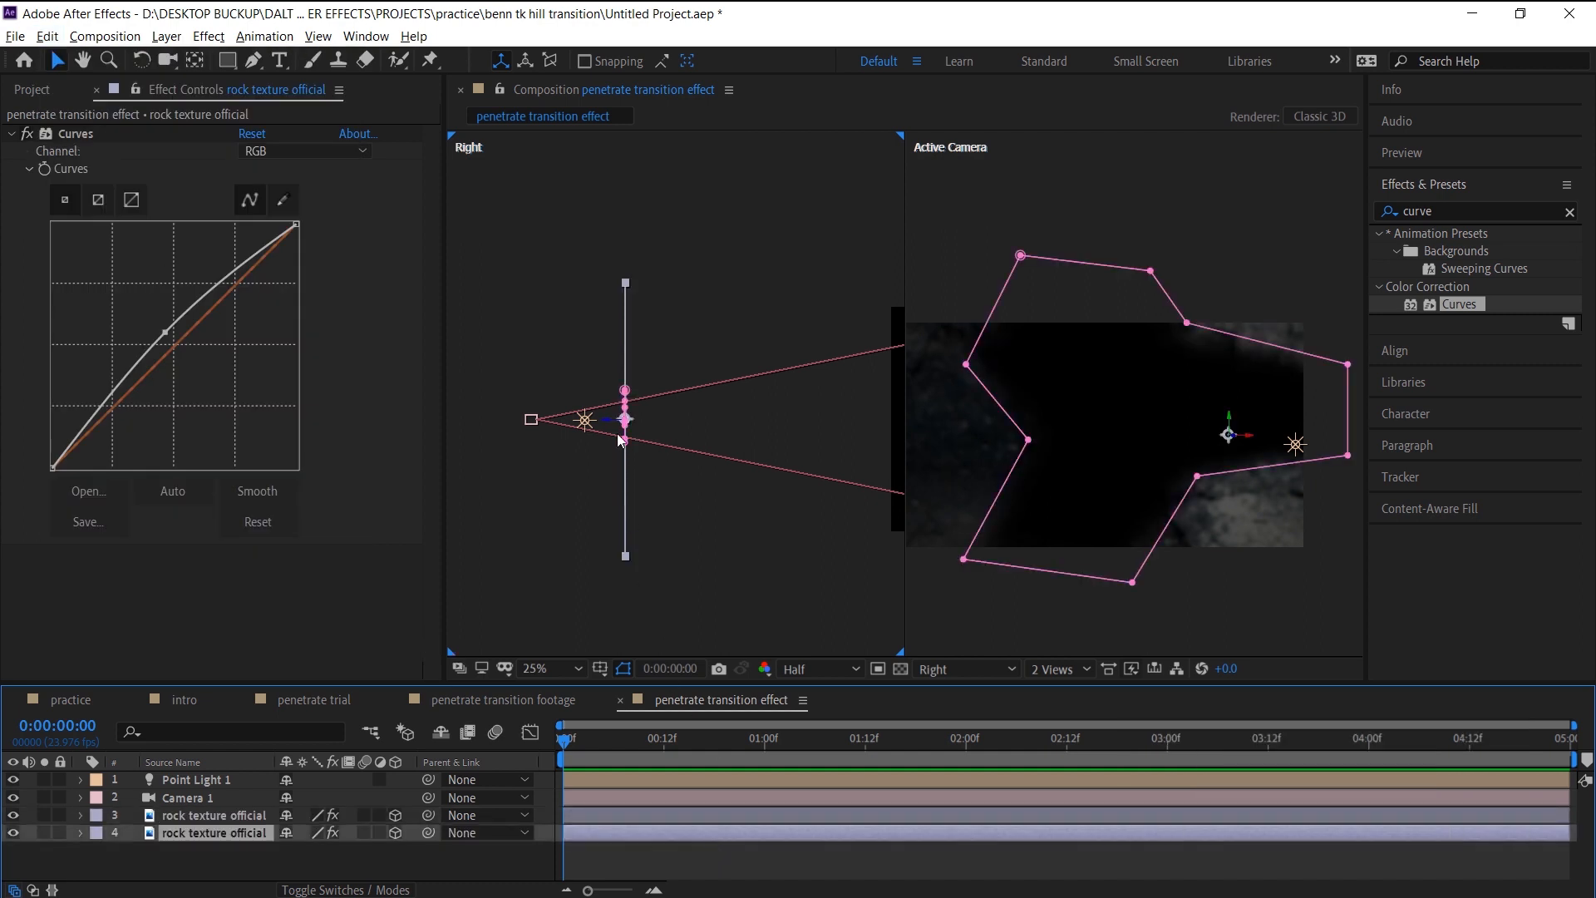
left_click_drag(612, 426, 638, 426)
Show the lower rock texture copy's transform properties, scale it to 112% and set its X position to 1058.
key("s")
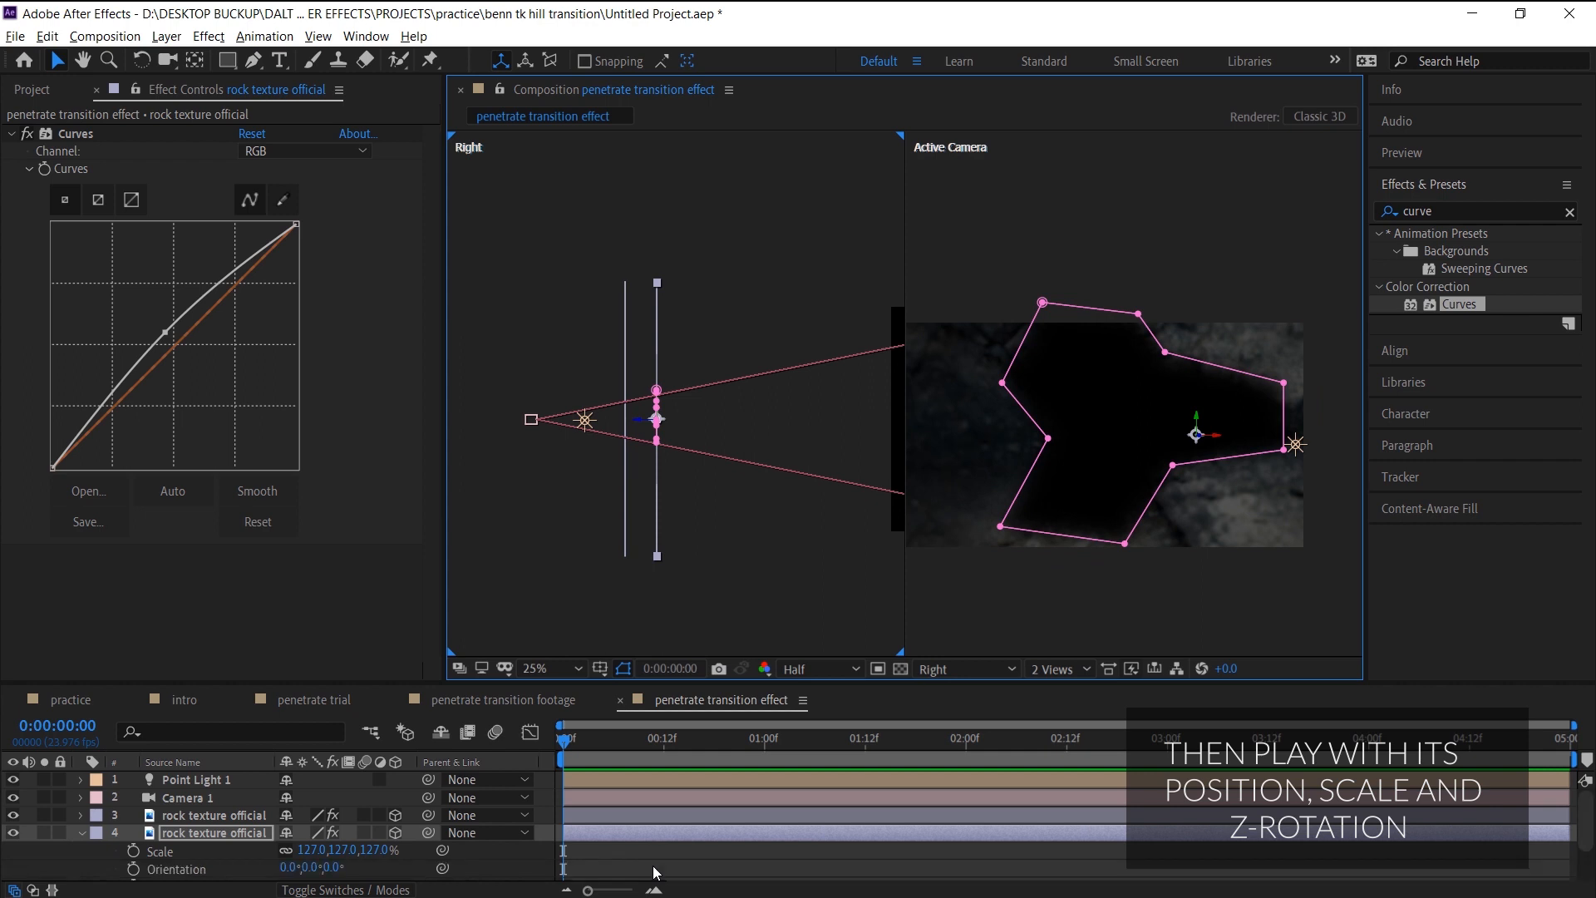
key("shift+p")
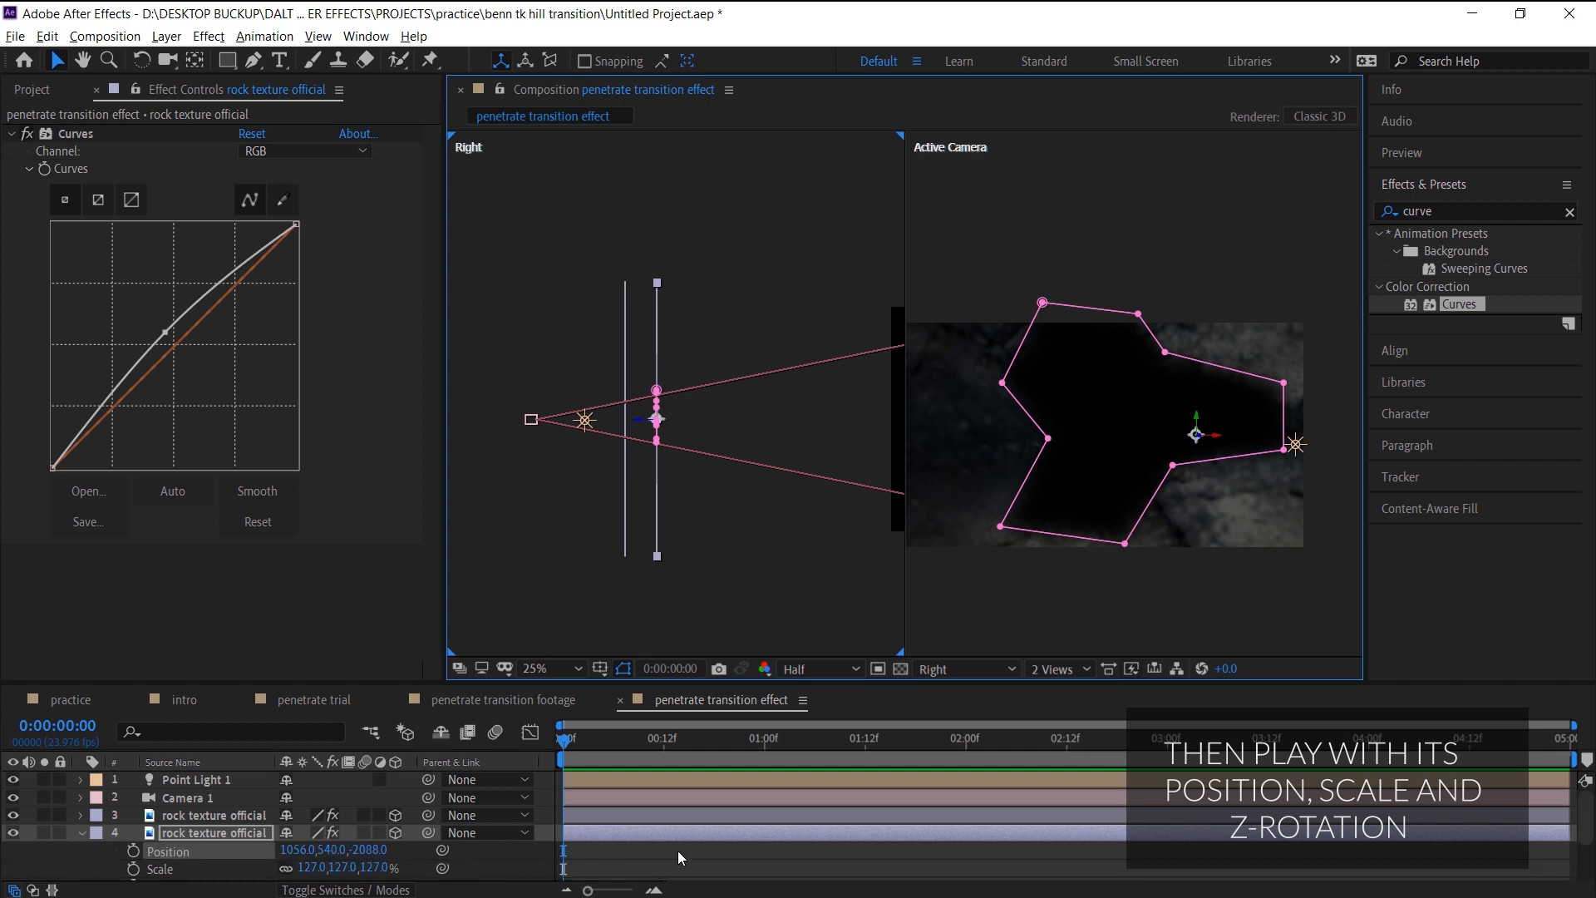
scroll(676, 853, "down", 2)
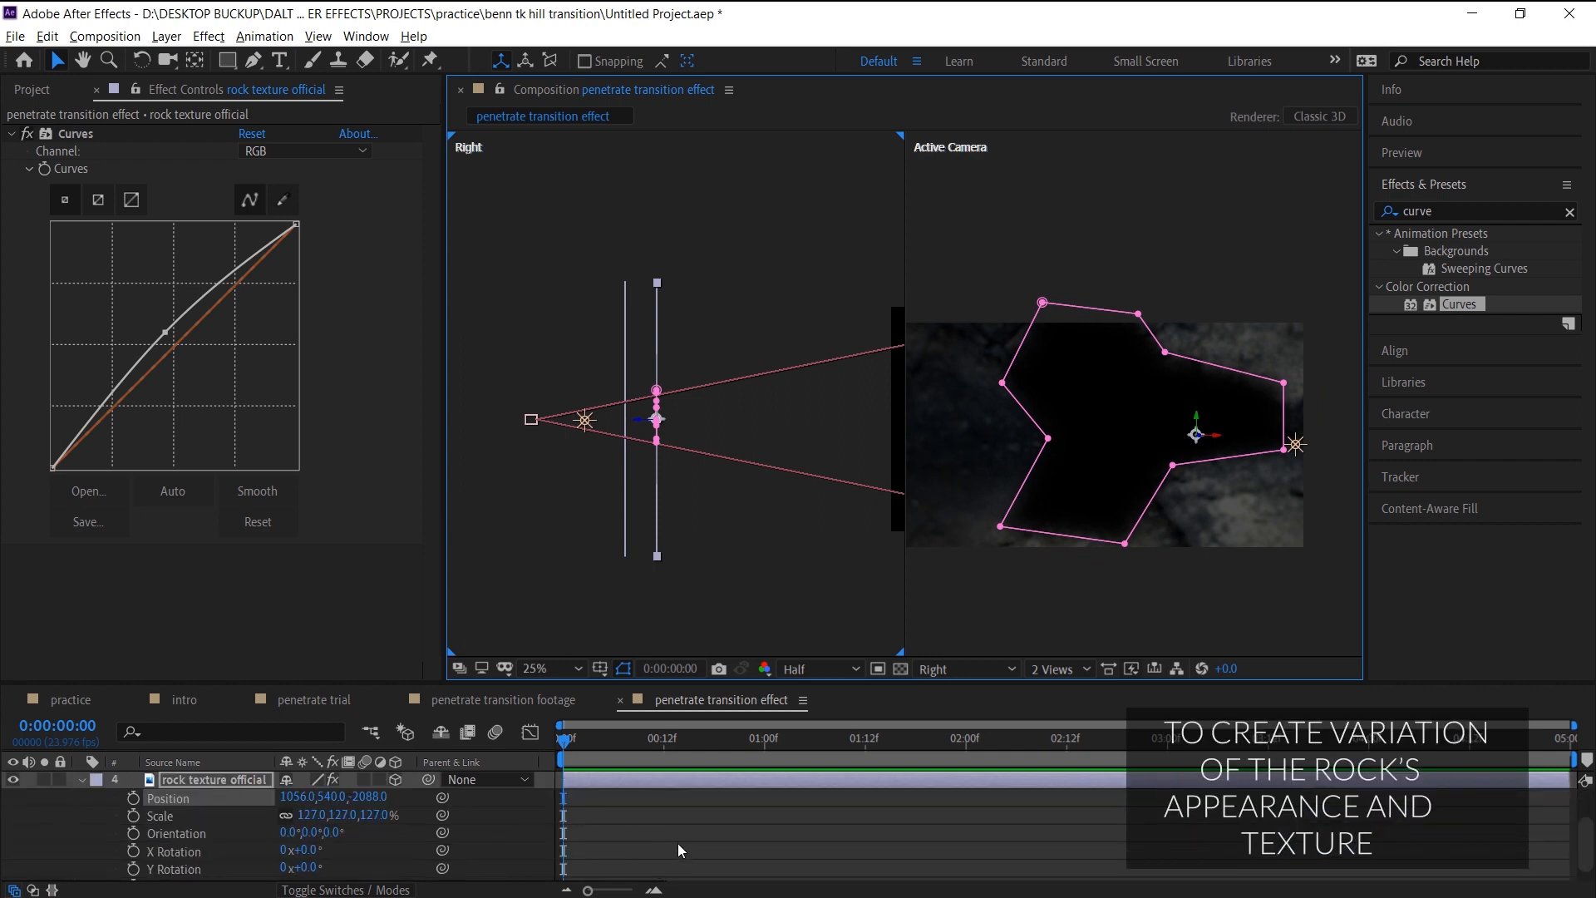
mouse_move(290, 798)
left_mouse_down()
mouse_move(377, 816)
mouse_move(291, 797)
left_mouse_up()
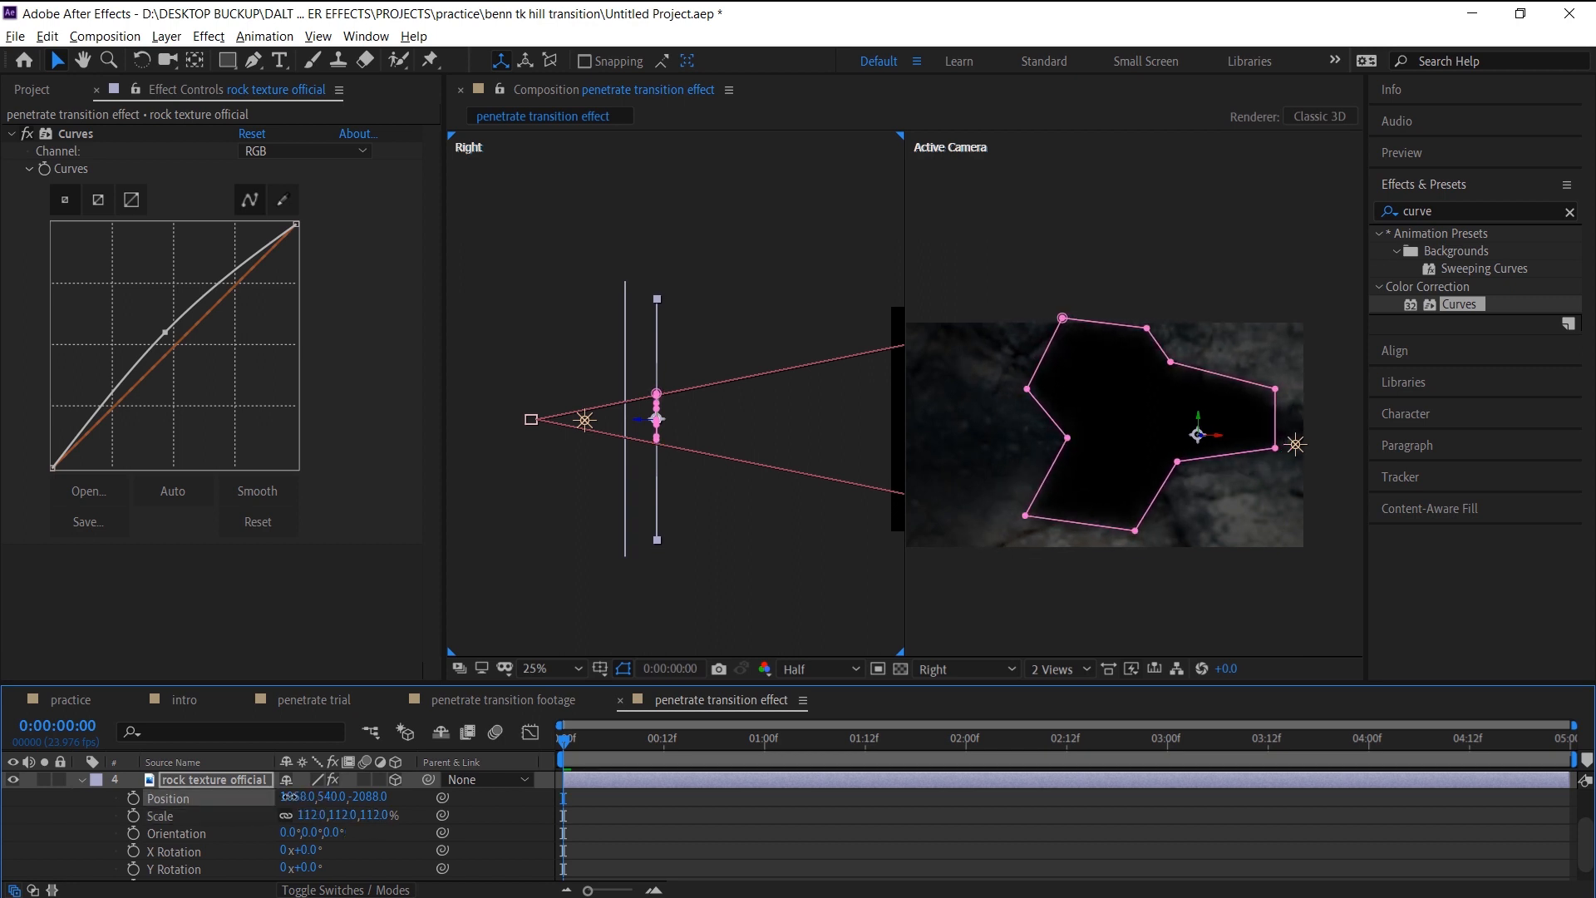
Set the lower rock texture copy's Z Rotation to 30° and its position to 1033, 573, -2088.
scroll(320, 871, "down", 1)
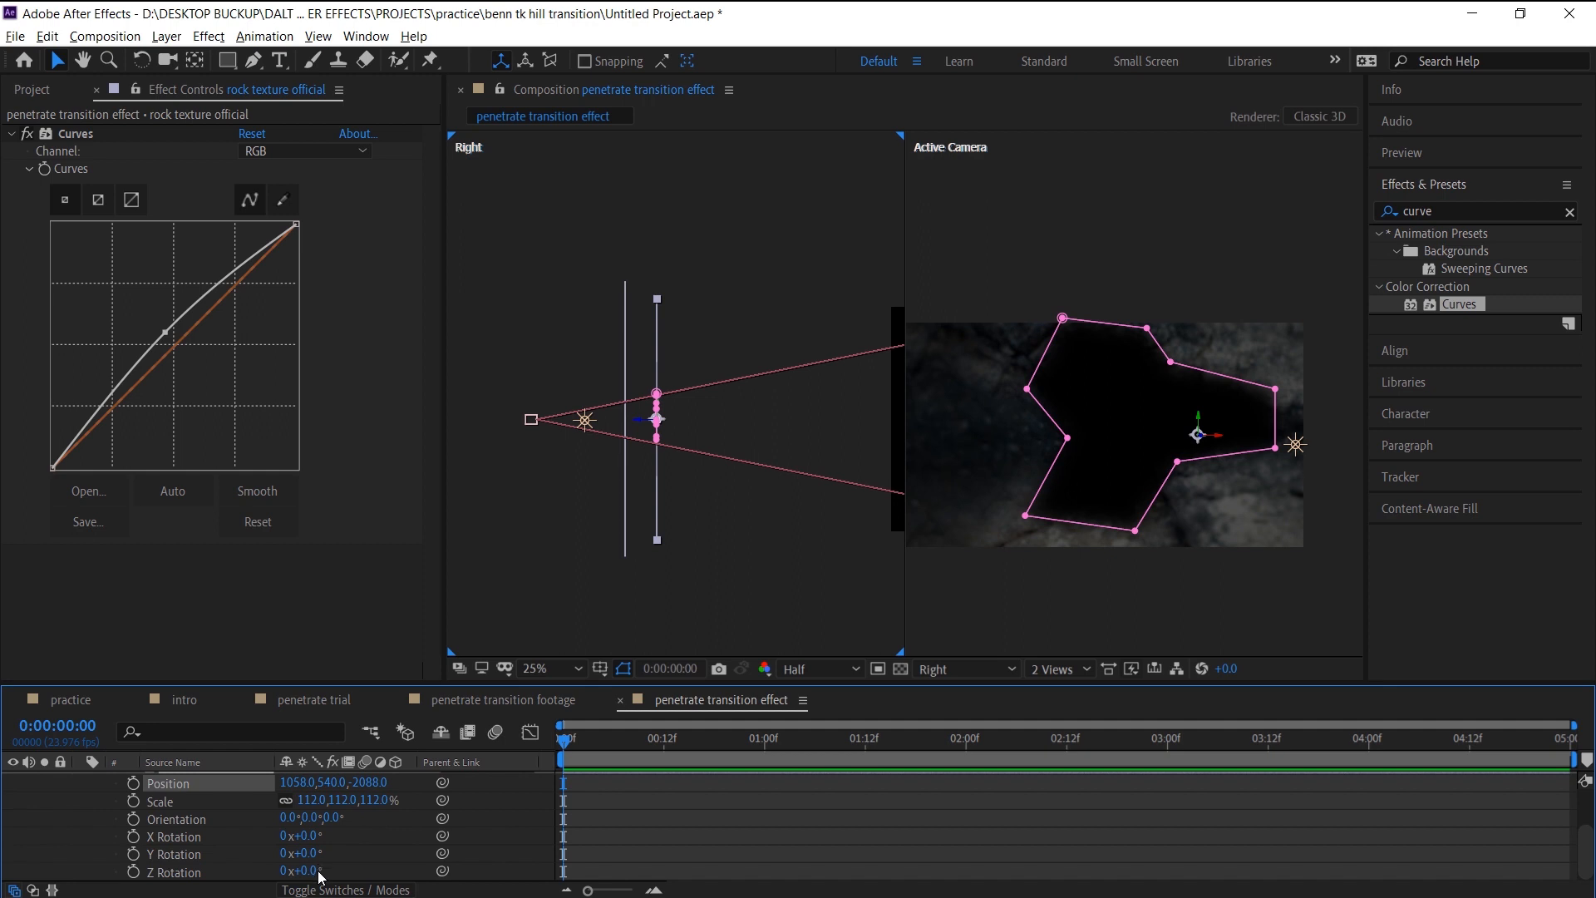
left_click_drag(312, 870, 341, 870)
left_click_drag(299, 788, 372, 788)
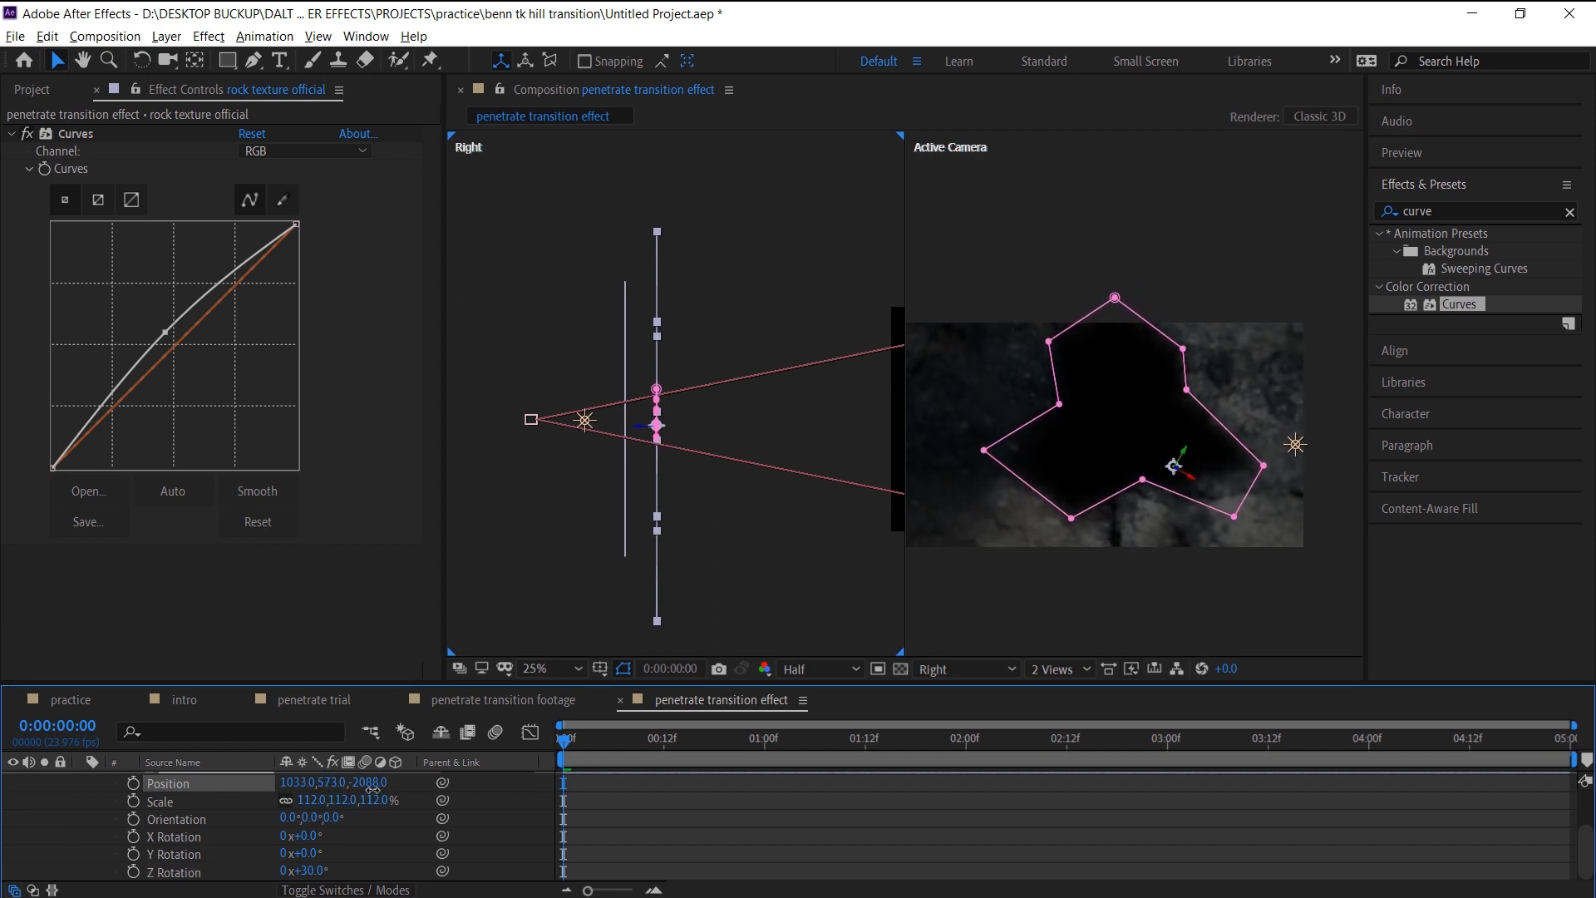
Duplicate the last rock texture layer and move the lower copy away from the camera to Z position -1936.
left_click(783, 831)
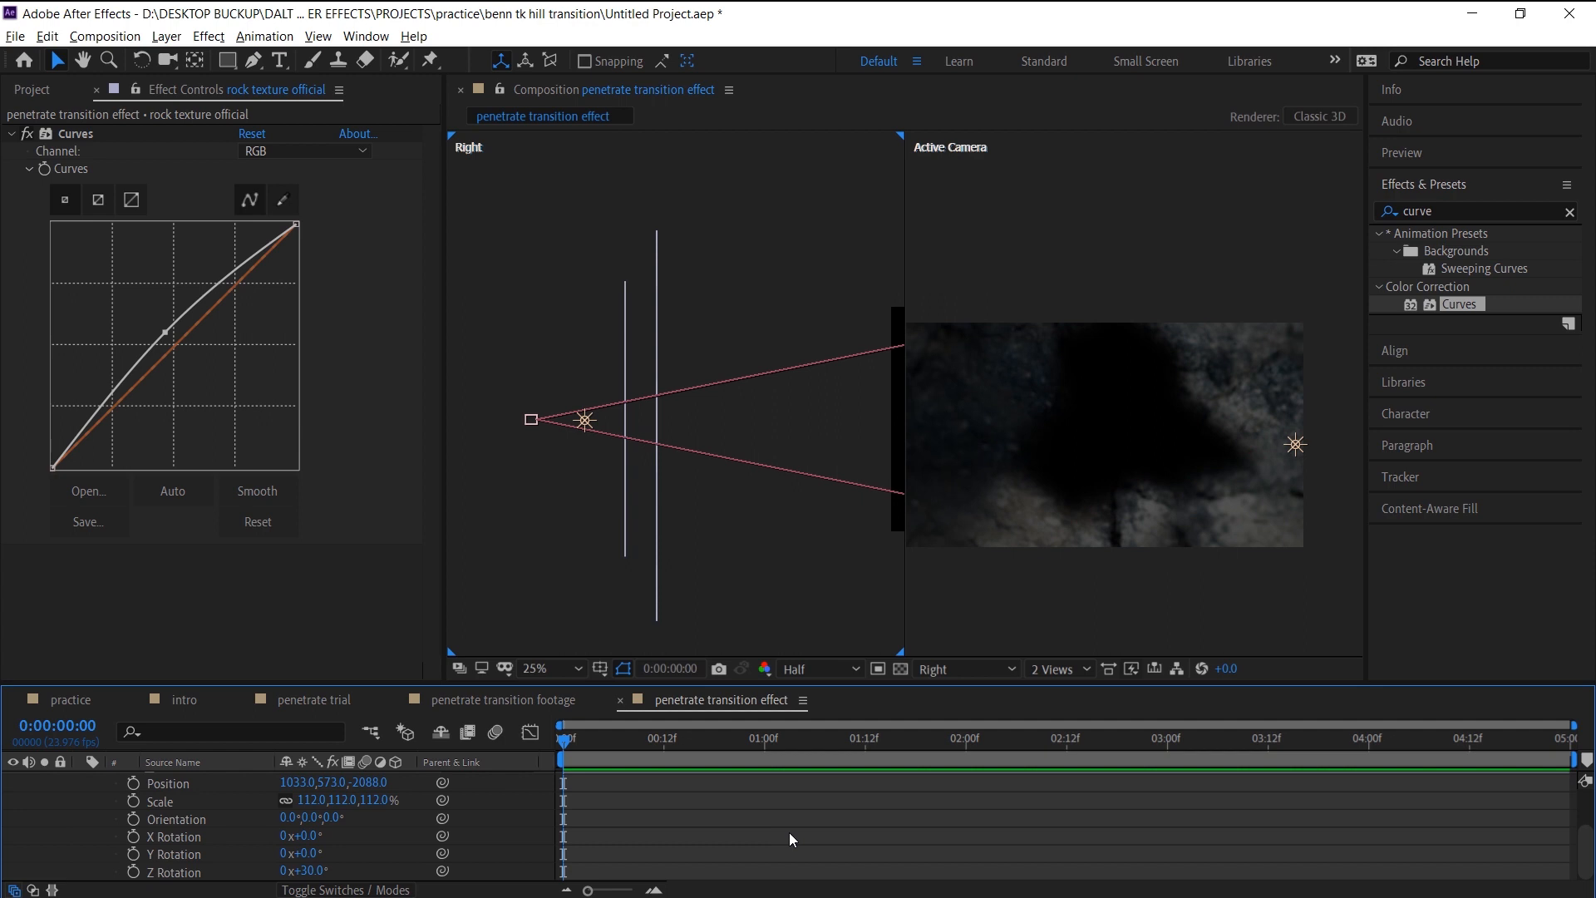
scroll(731, 809, "up", 3)
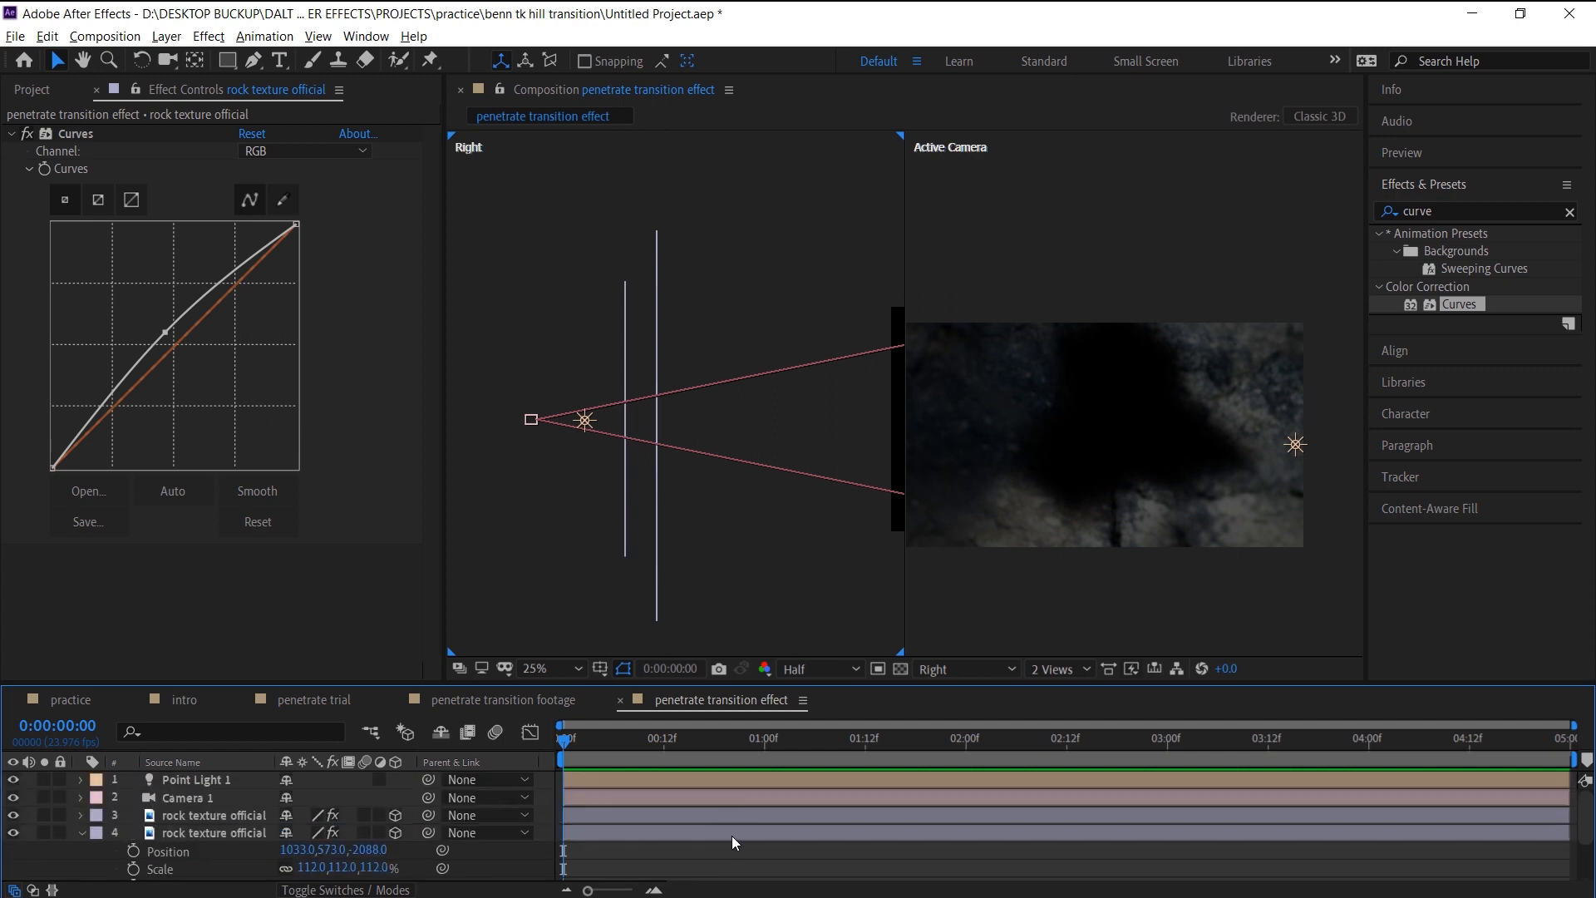
left_click(732, 835)
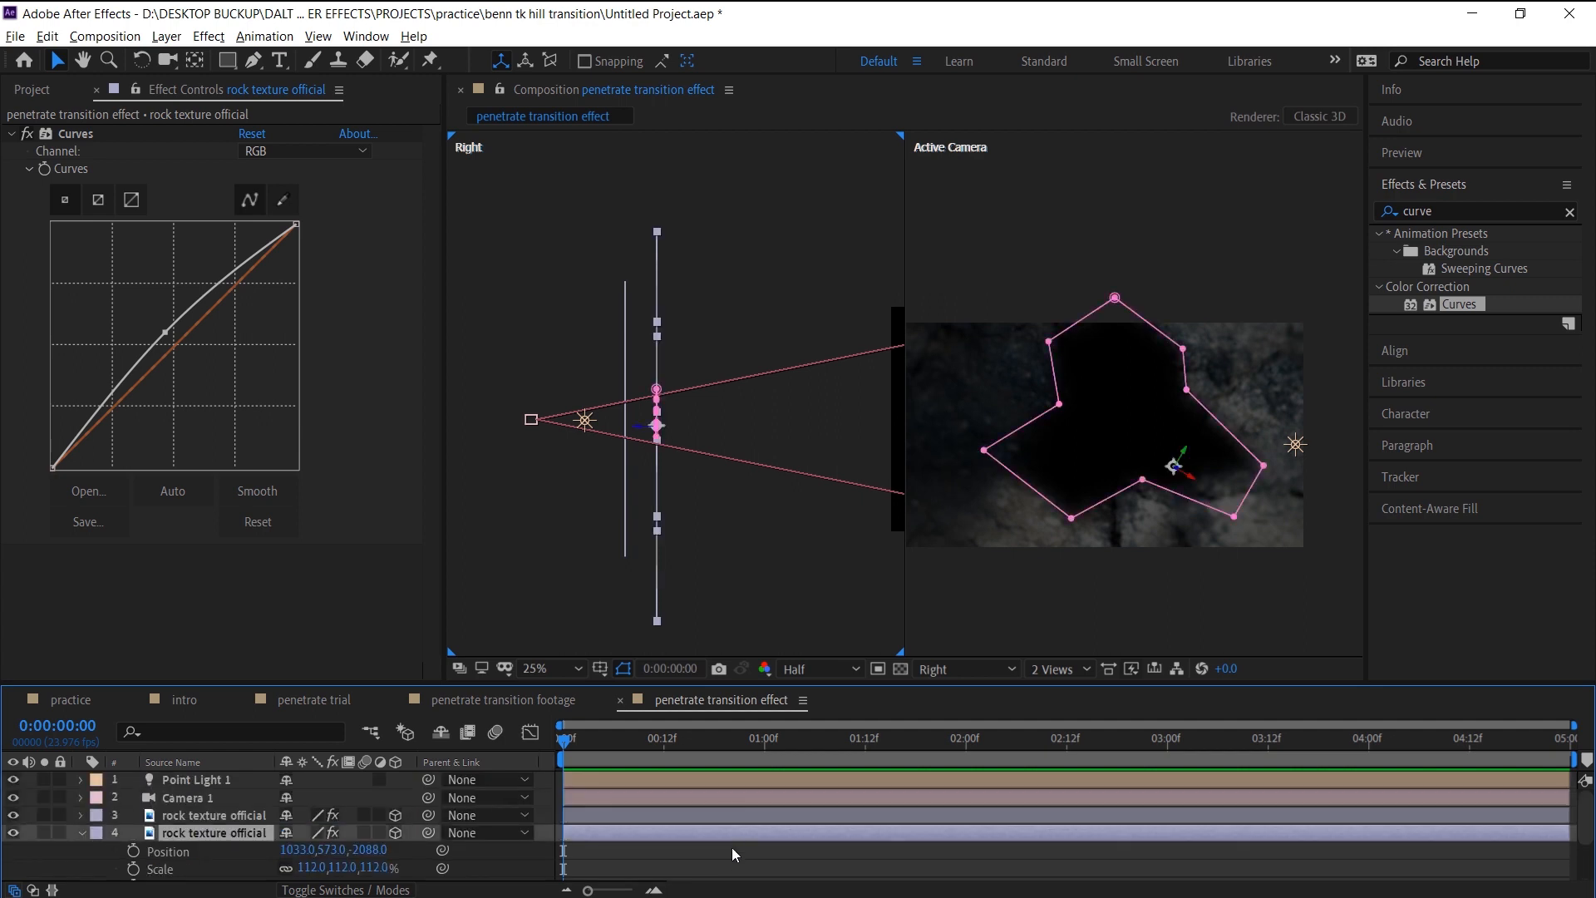
left_click(731, 849)
left_click(728, 835)
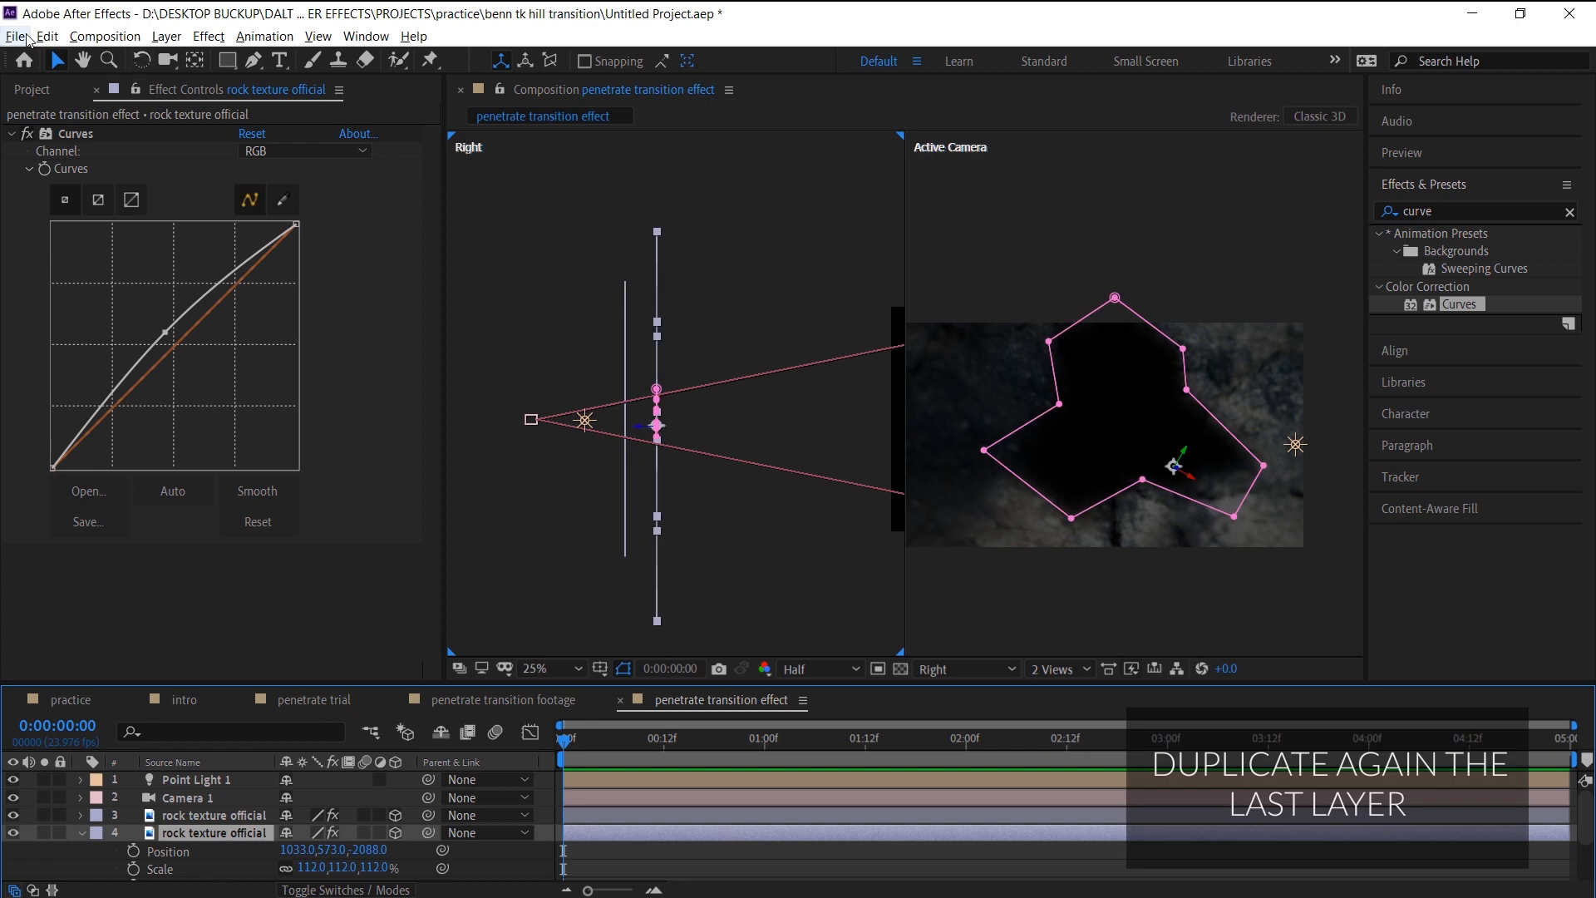
left_click(44, 39)
left_click(67, 269)
left_click(772, 846)
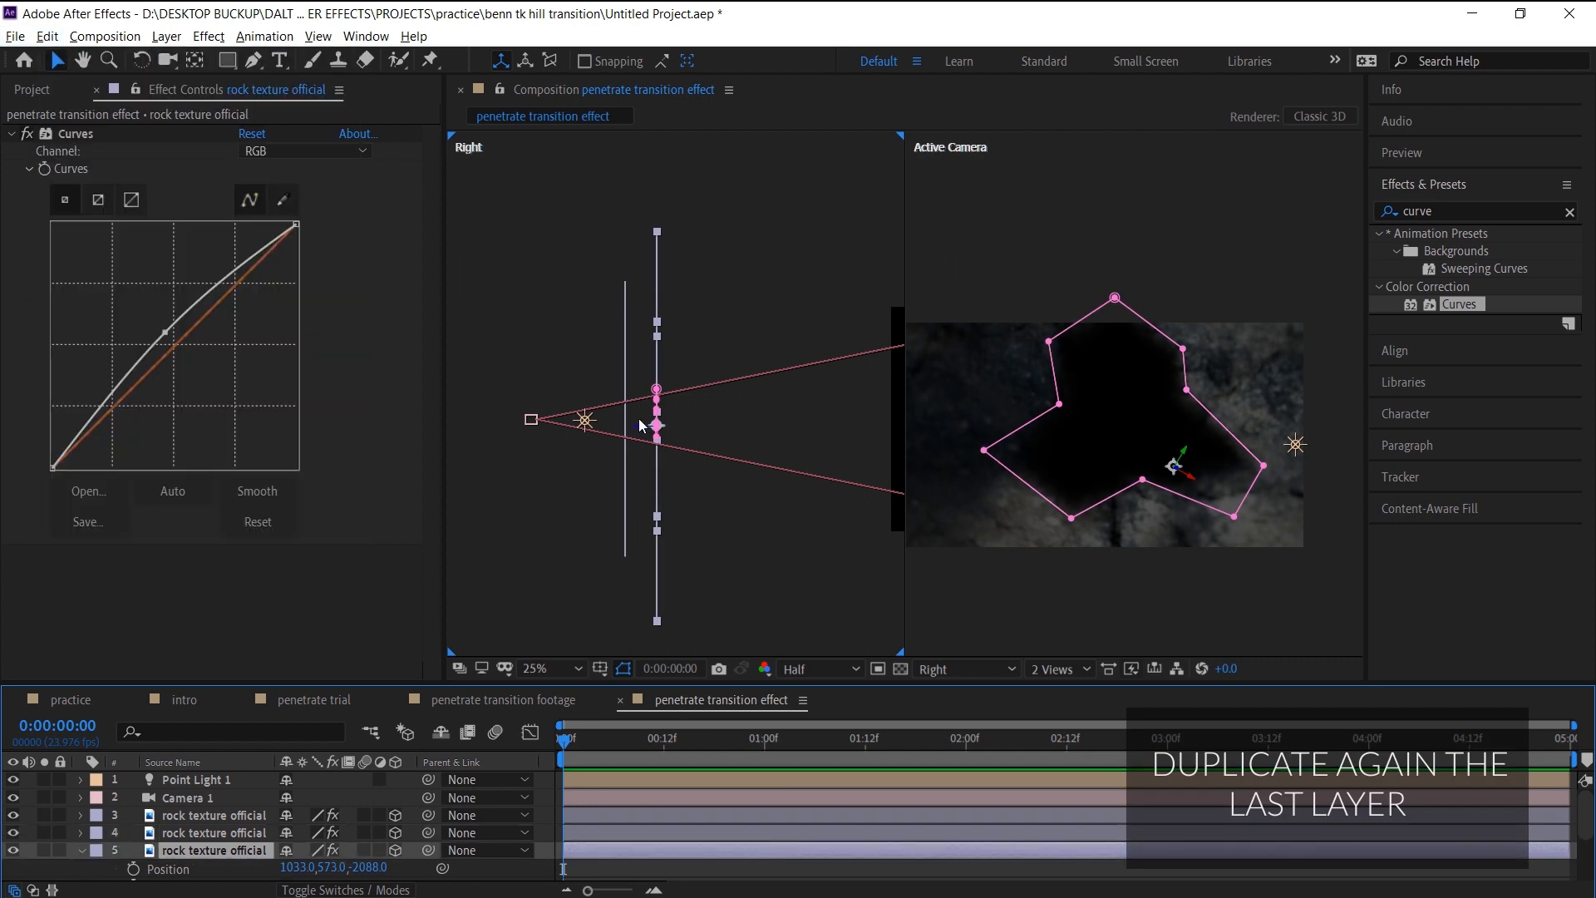
left_click_drag(638, 431, 670, 428)
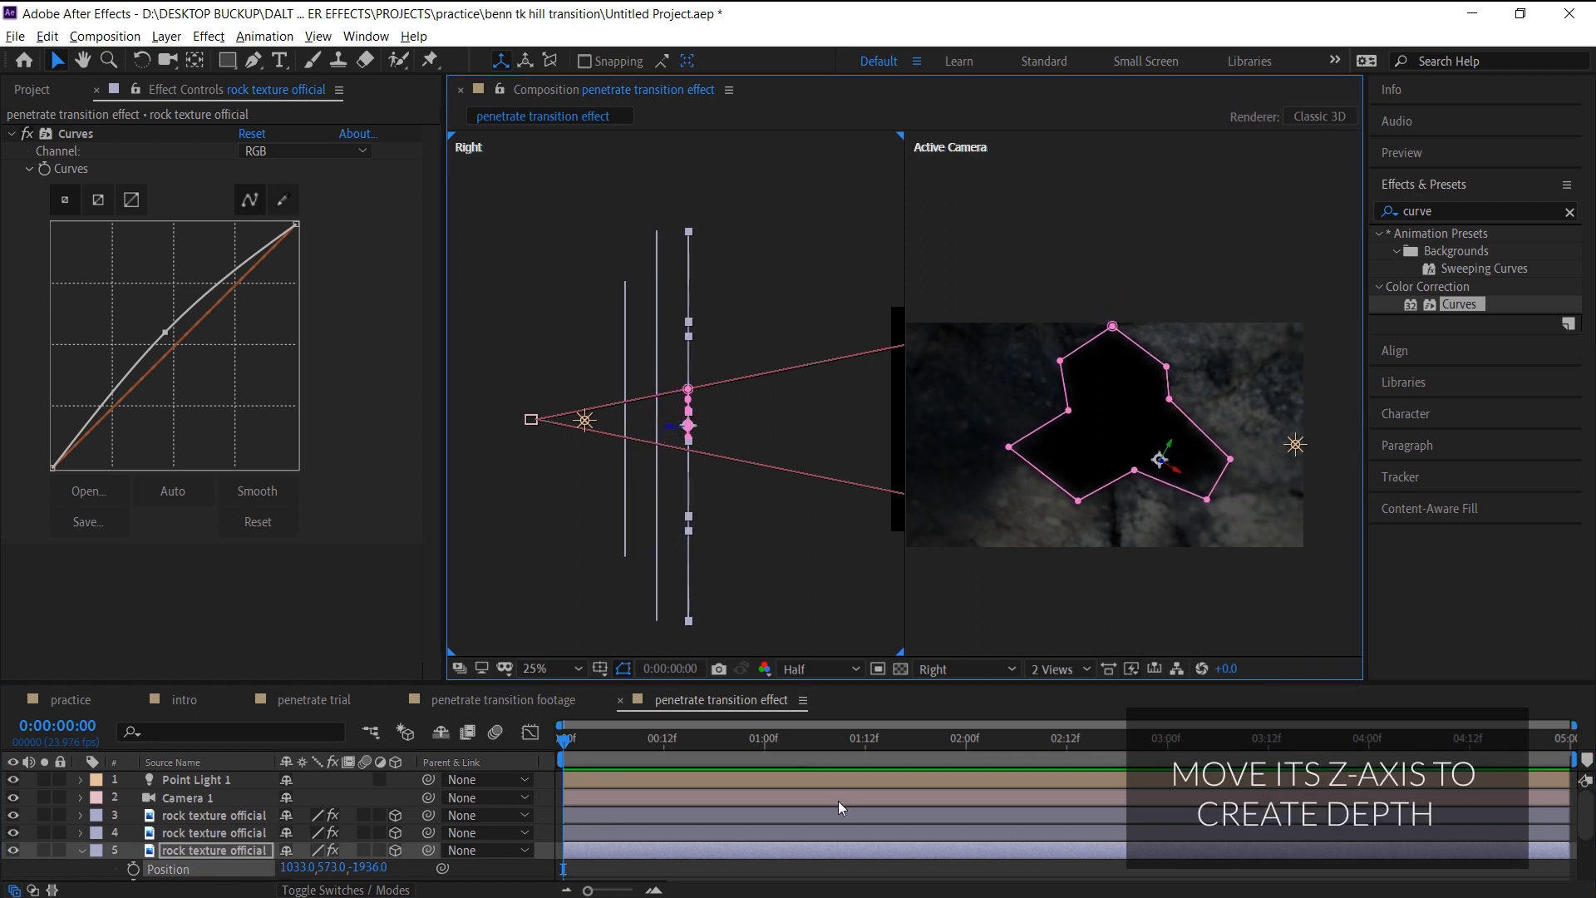
Scale the third rock texture layer to 99%, set its X position to 998 and change its Z Rotation.
scroll(828, 829, "down", 3)
left_click_drag(308, 786, 359, 803)
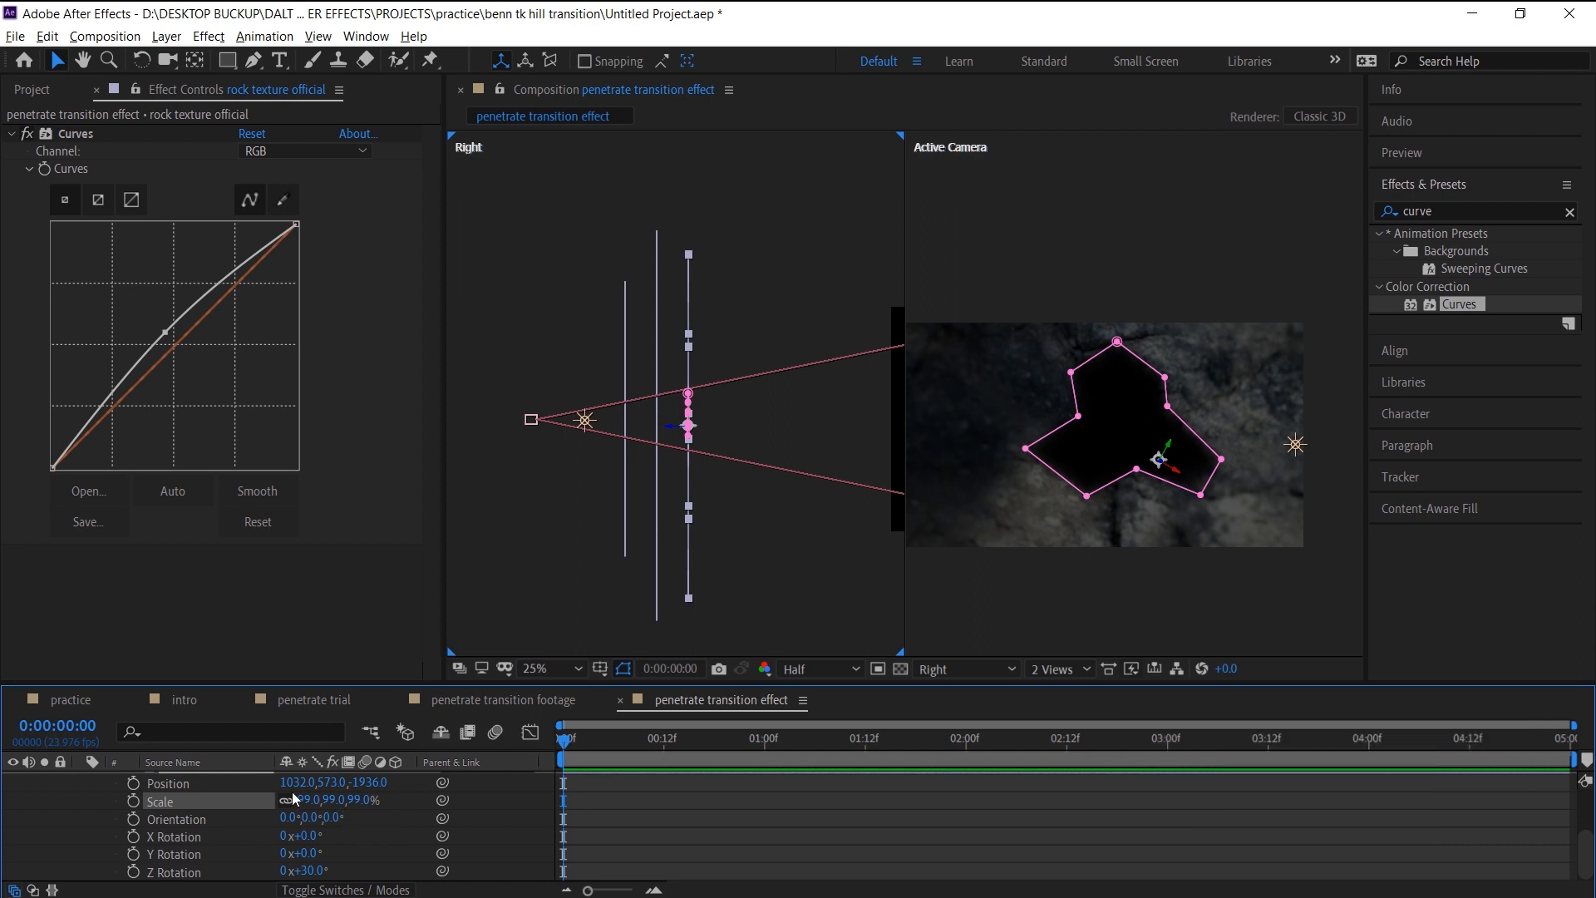
left_click_drag(308, 883, 279, 794)
left_click(725, 812)
scroll(768, 851, "up", 2)
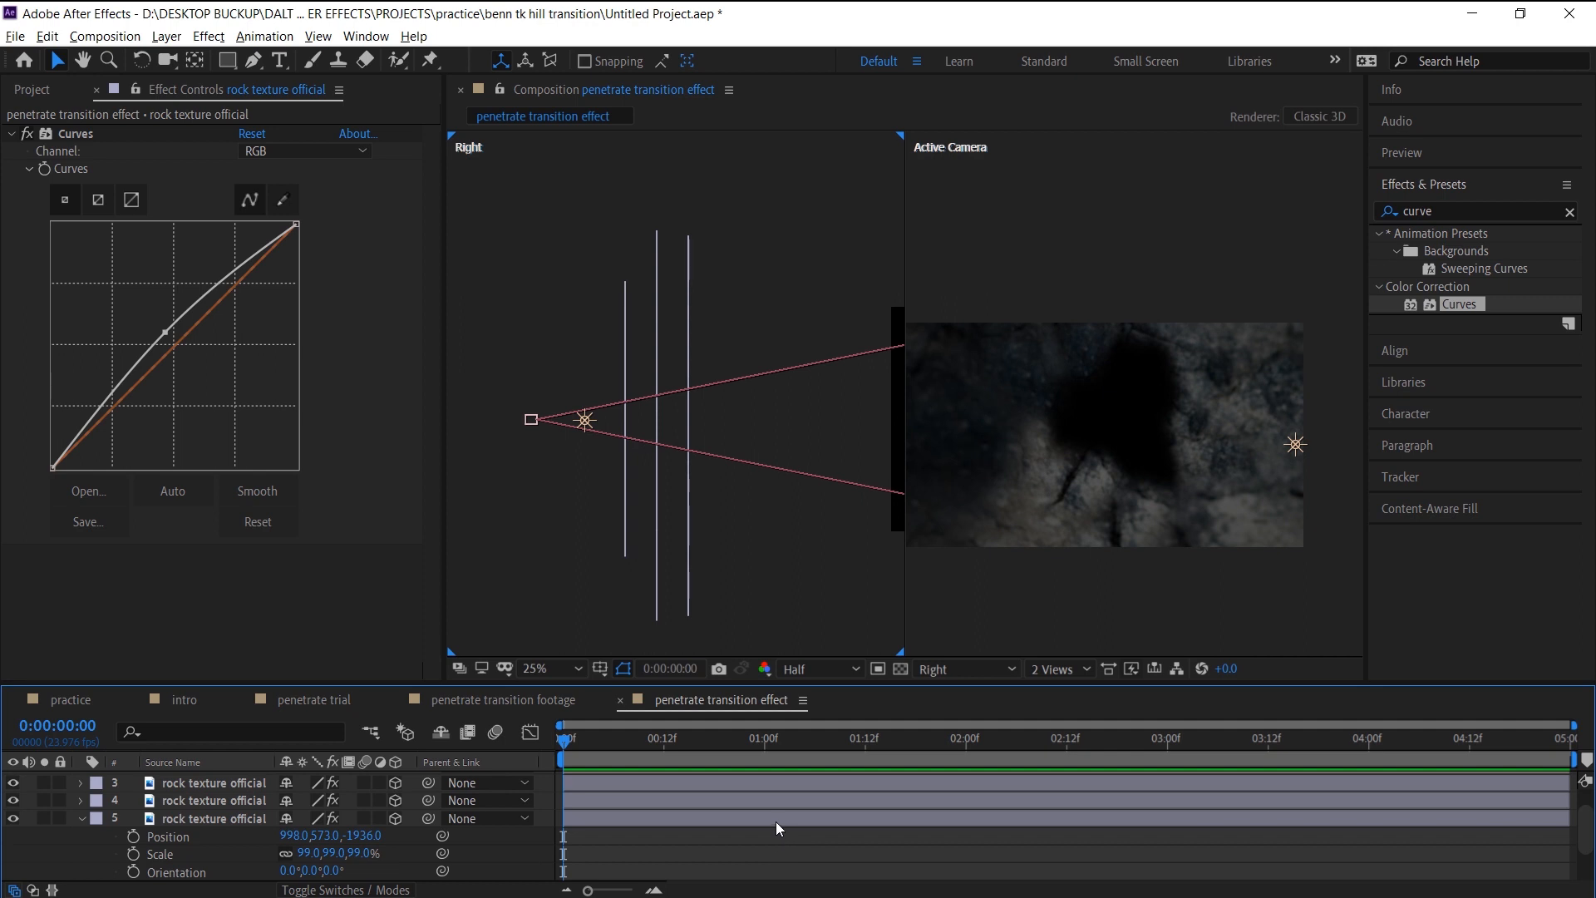
Lower the midtones of the third rock texture layer's RGB curve well below the diagonal to darken it.
left_click(776, 822)
left_click_drag(165, 332, 205, 376)
left_click(859, 841)
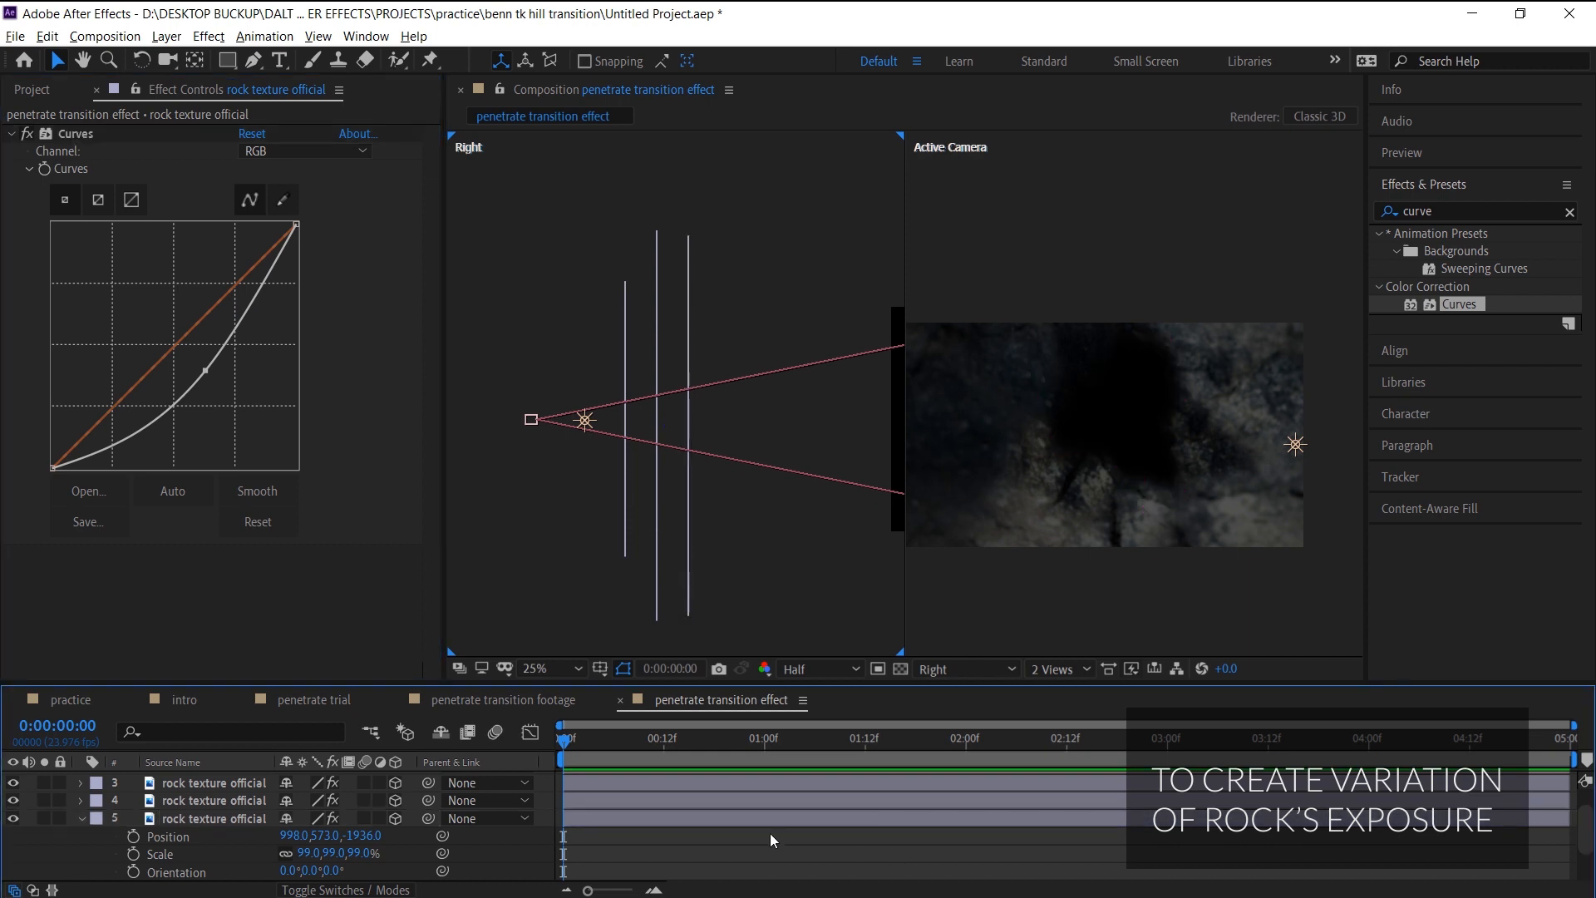
Duplicate the darkened rock texture layer and move the lower copy deeper to Z position -1772.
left_click(725, 820)
left_click(47, 36)
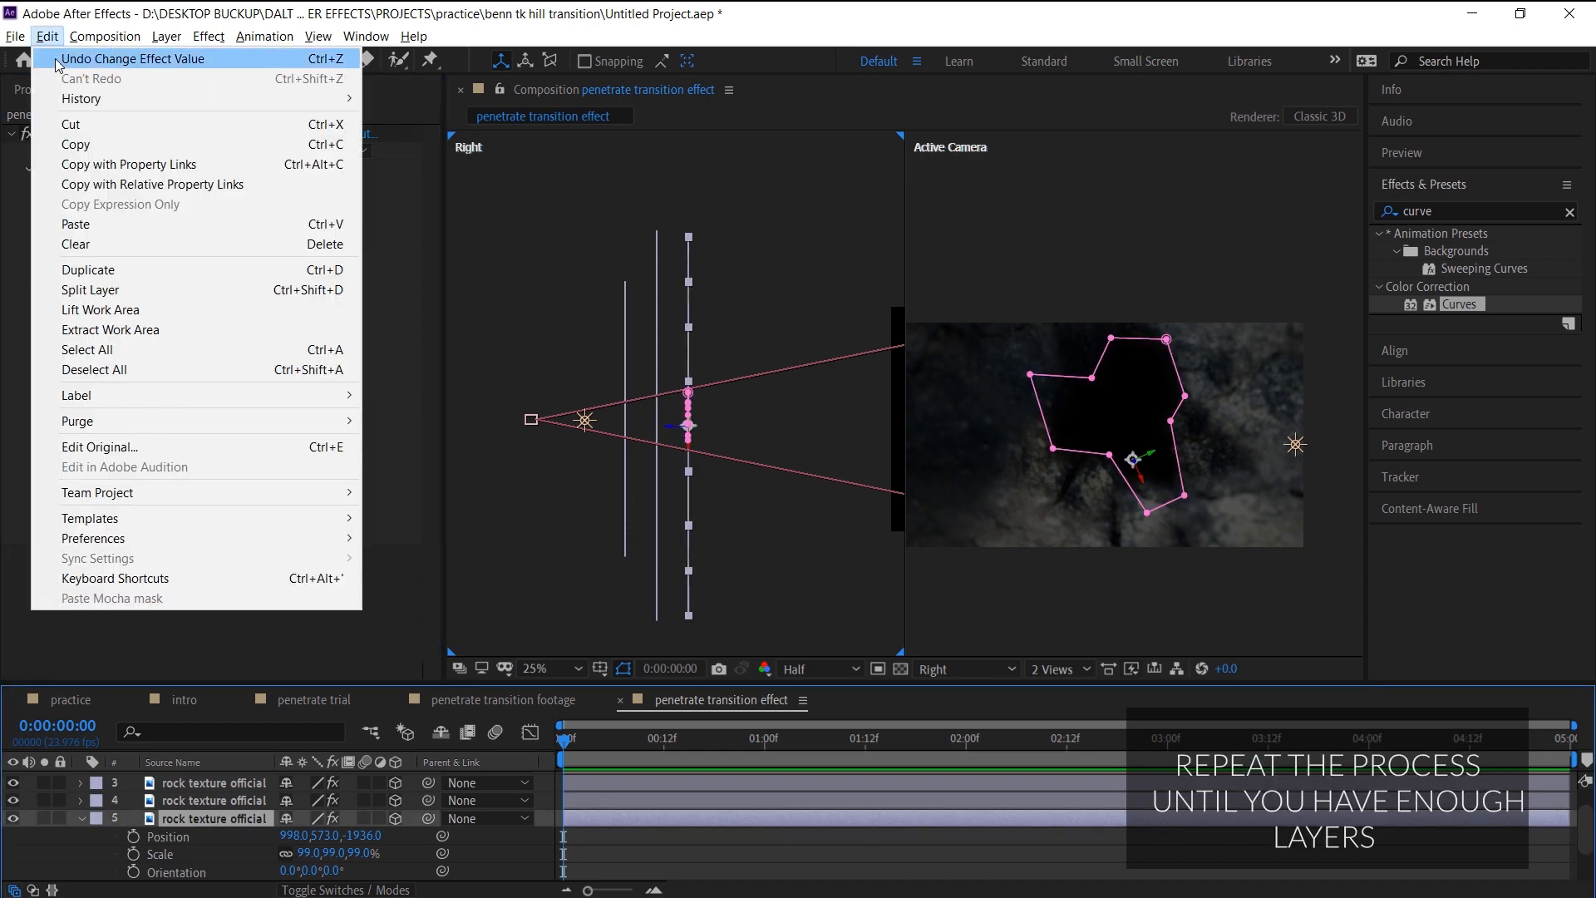
left_click(67, 267)
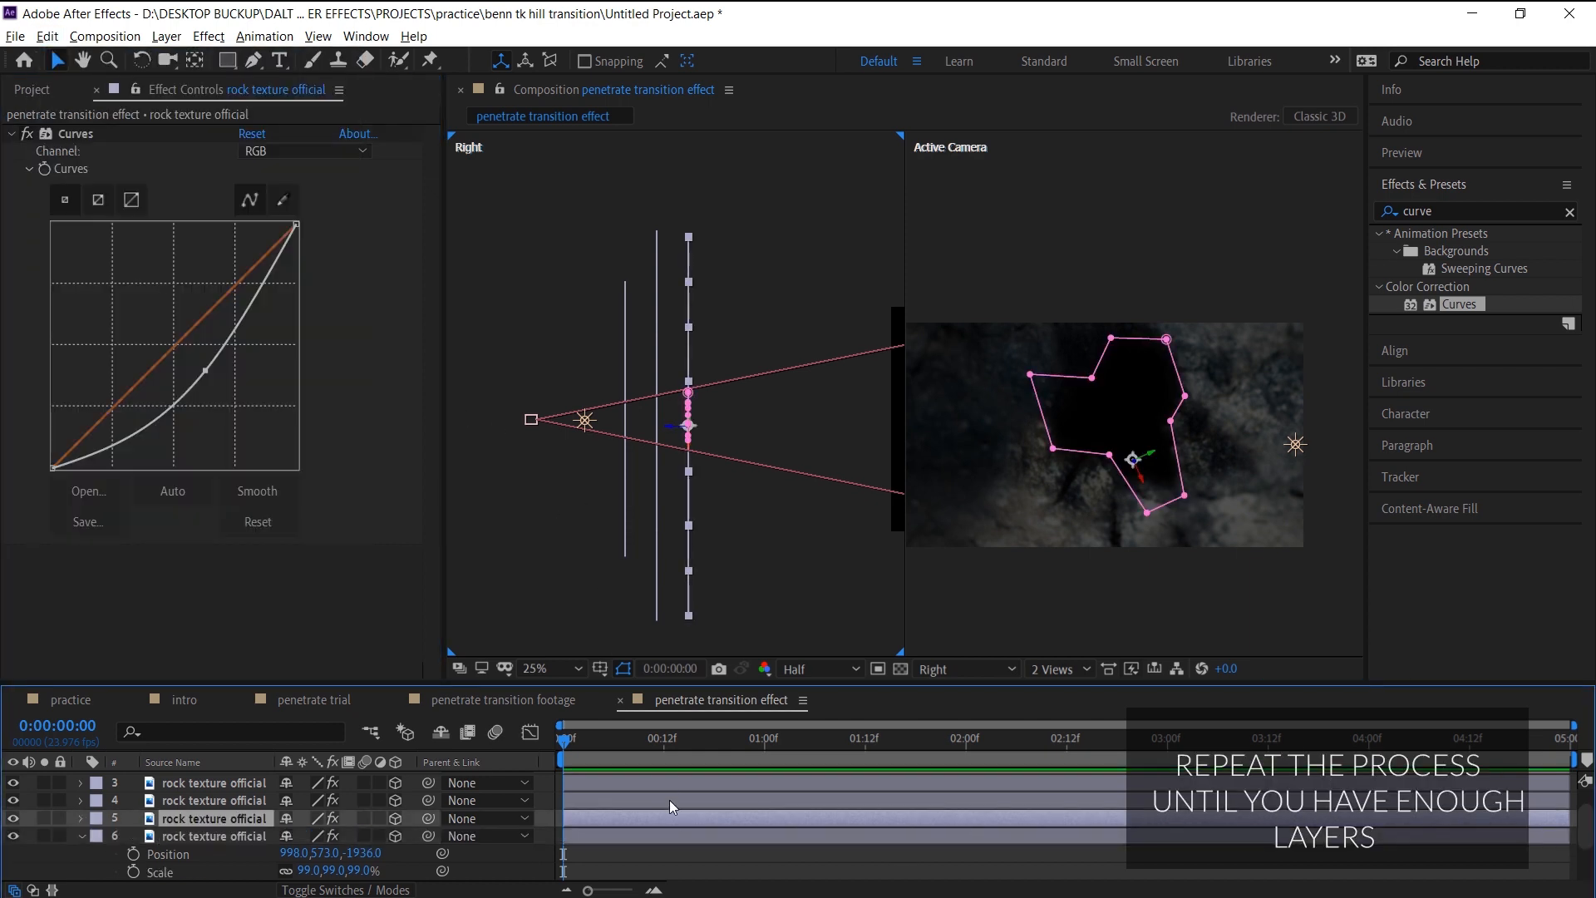
left_click(680, 835)
left_click_drag(688, 425, 722, 425)
Set the new rock texture copy's Z Rotation to 101°, its X position to 965 and its scale to 87%.
scroll(716, 786, "down", 1)
left_click(806, 830)
left_click(758, 783)
scroll(754, 784, "down", 1)
left_click_drag(320, 871, 354, 870)
left_click_drag(297, 782, 270, 783)
left_click_drag(364, 801, 353, 801)
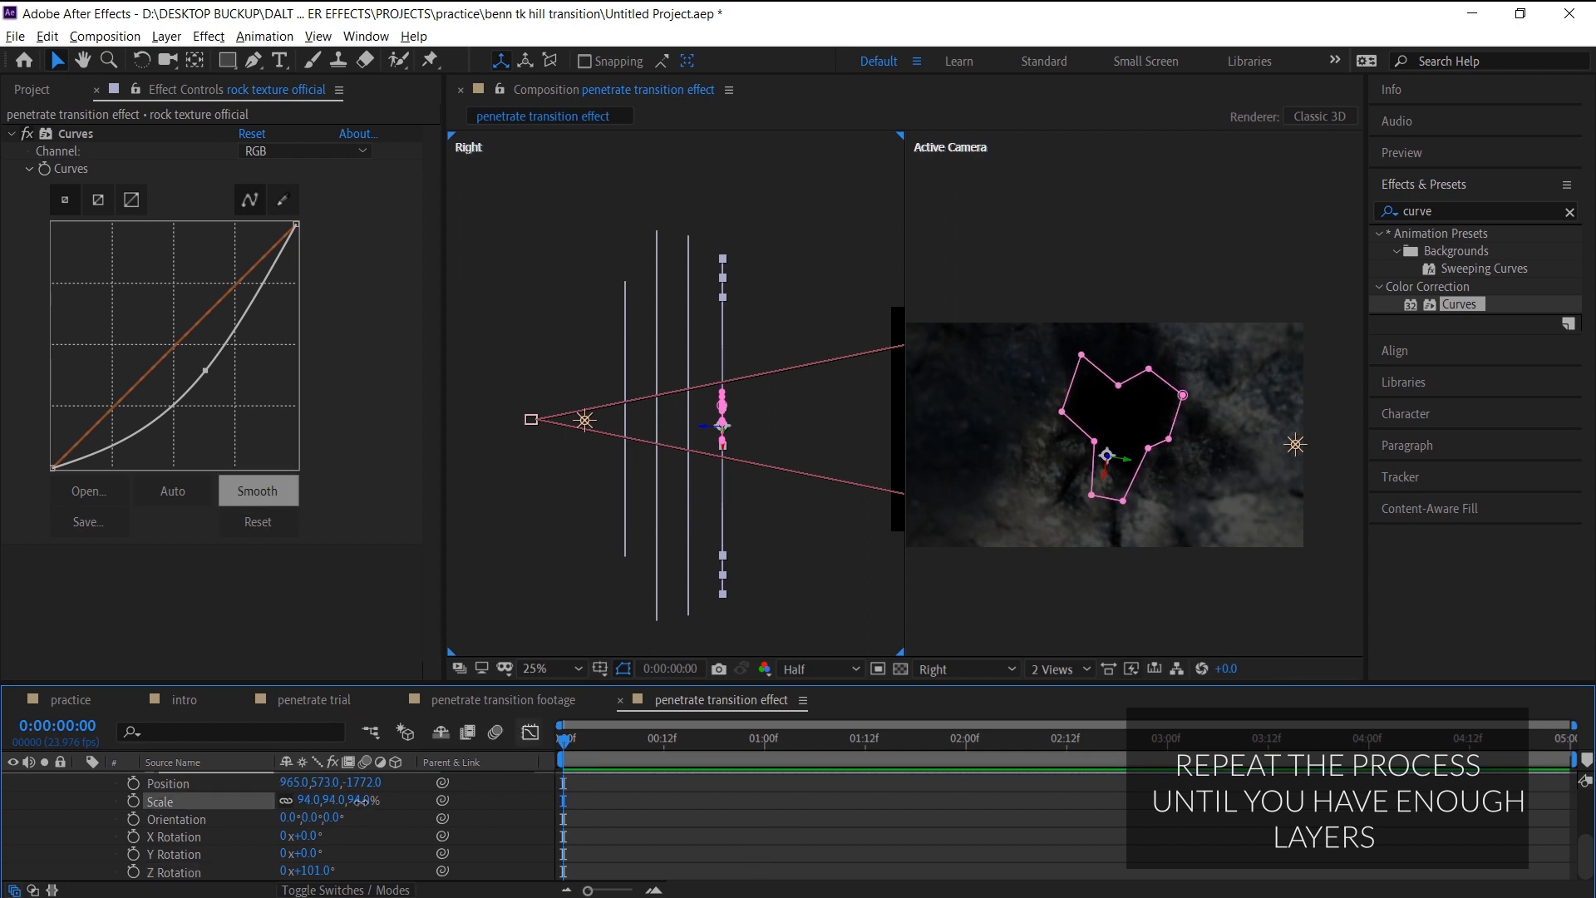
Raise the midtones of this copy's RGB curve until it runs just below the diagonal.
scroll(354, 801, "up", 2)
left_click_drag(206, 370, 175, 355)
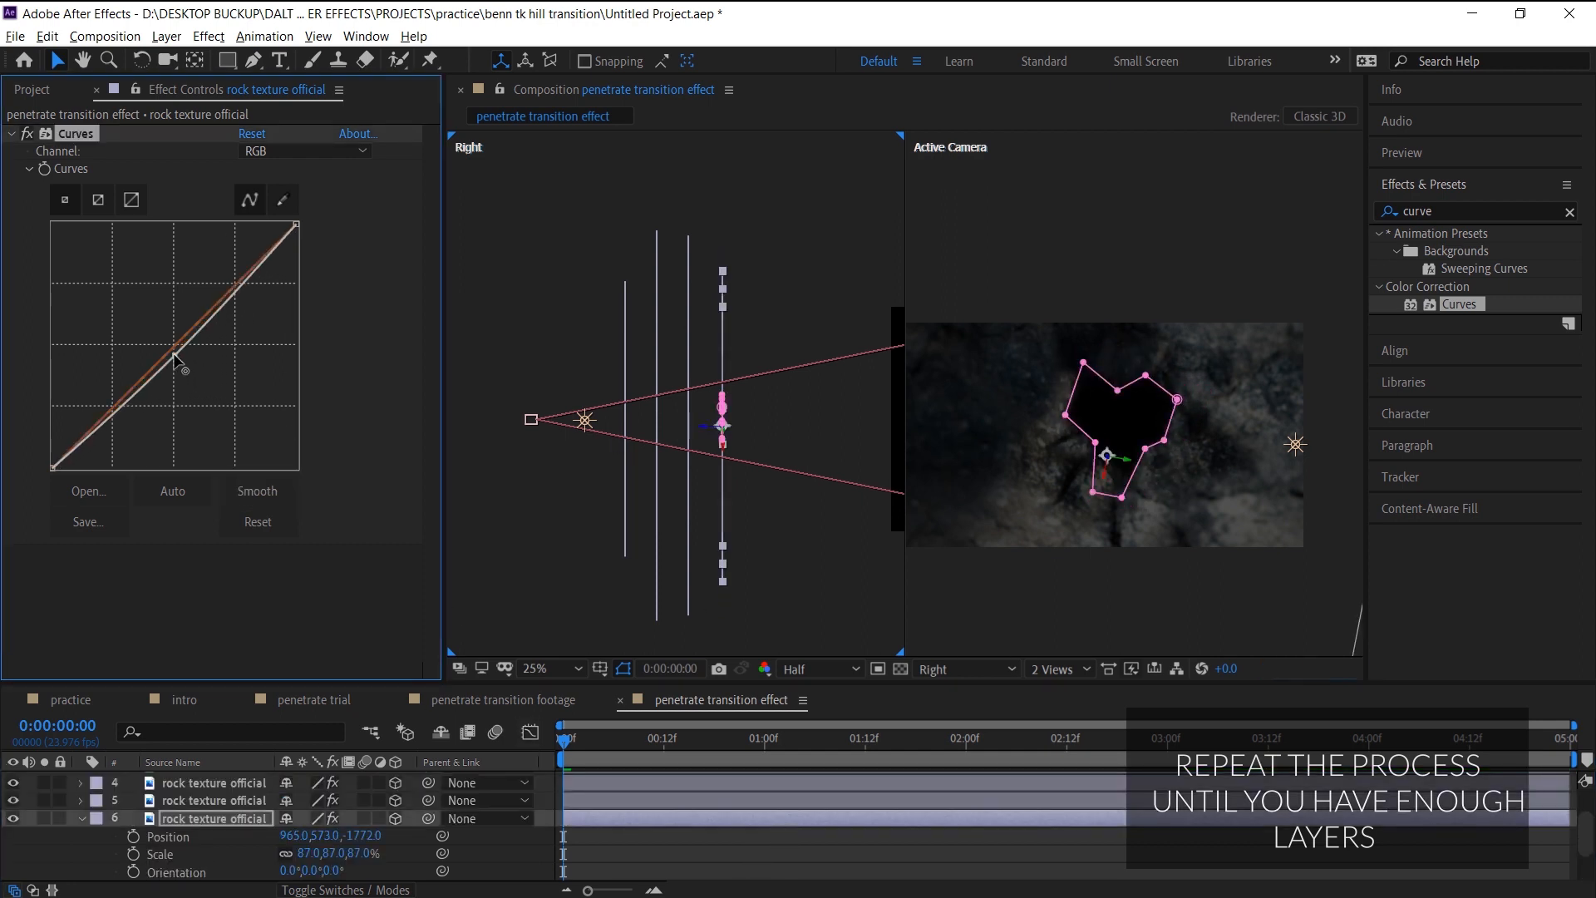
left_click(837, 875)
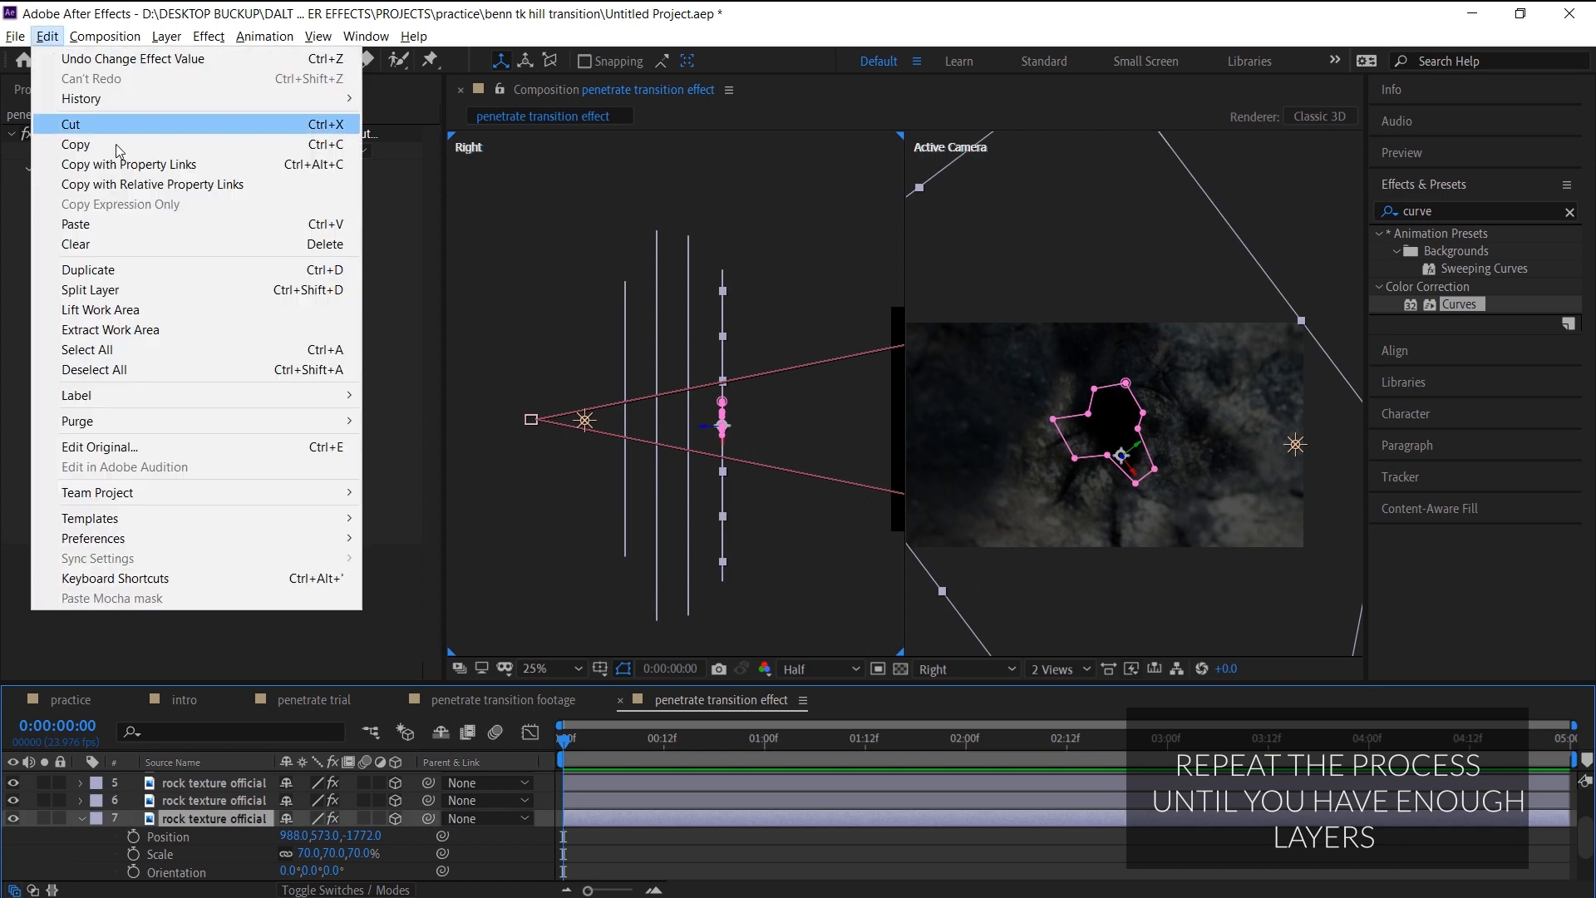
Duplicate the last rock texture layer, scaled to 70%, and move the lower copy to Z position -1600.
left_click(66, 267)
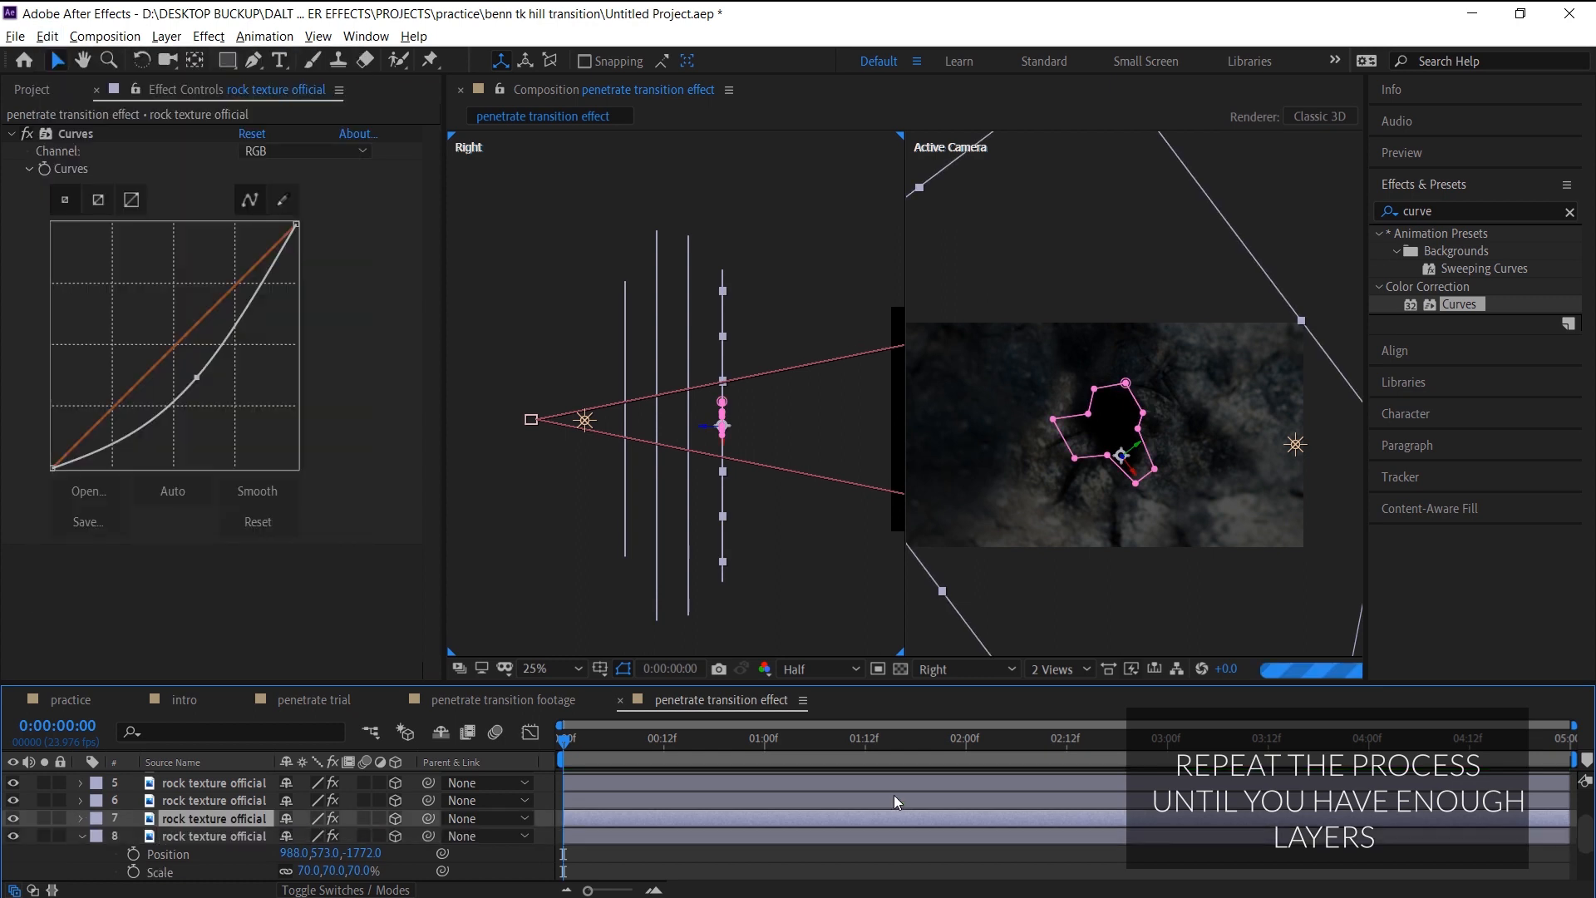
left_click_drag(713, 428, 749, 428)
Rotate the rock texture copy at Z -1600 further around its Z axis and shift its X position slightly.
scroll(372, 840, "down", 2)
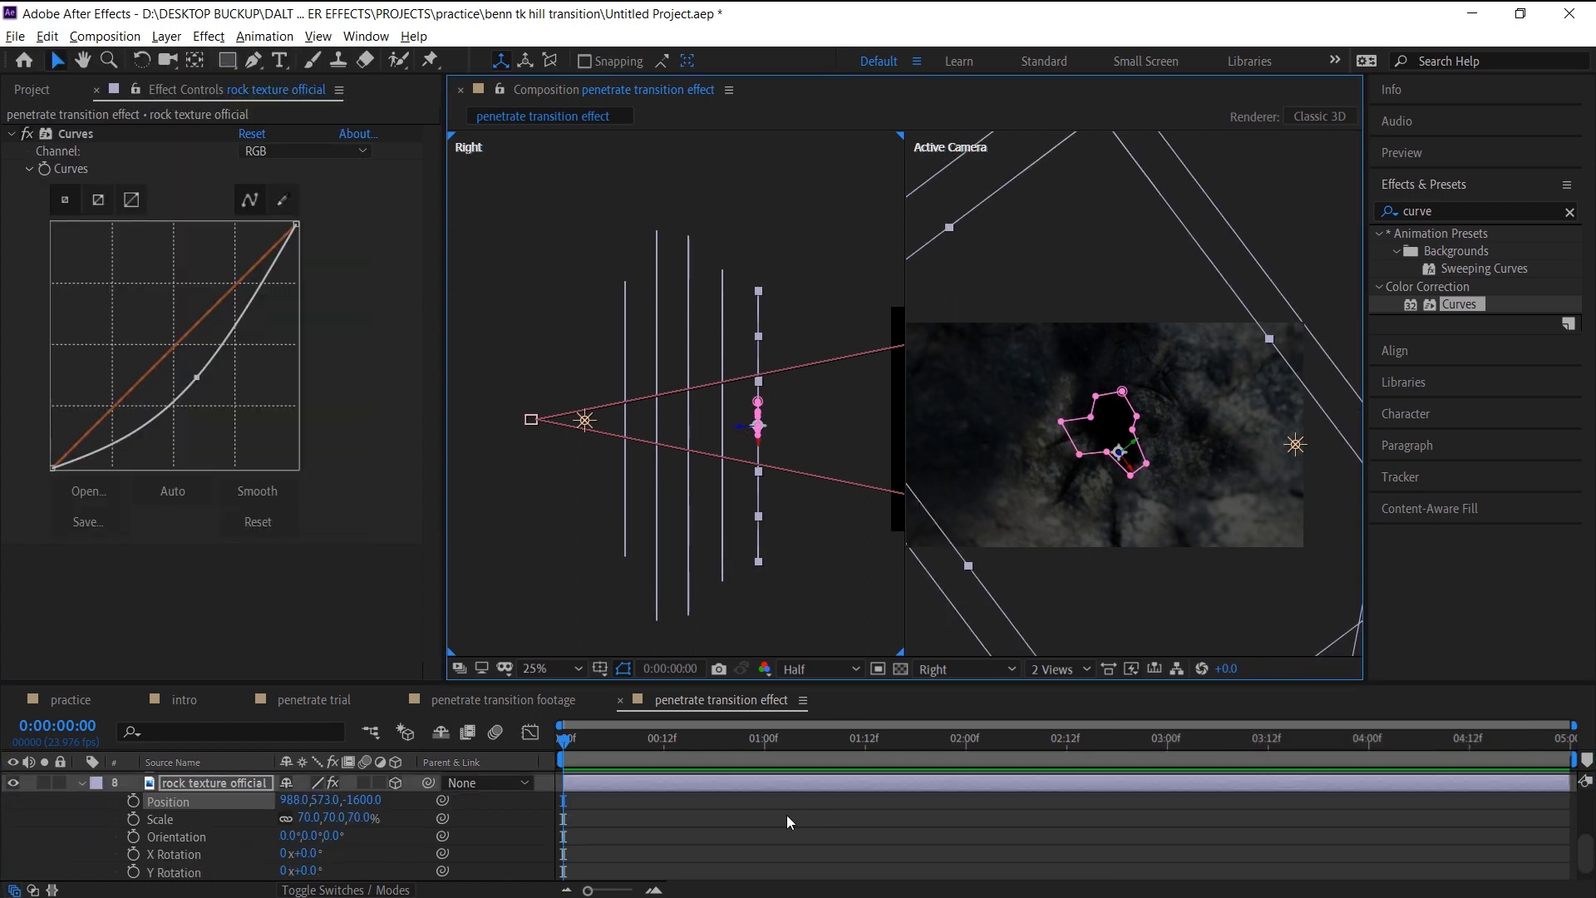
left_click_drag(309, 871, 339, 871)
mouse_move(292, 782)
left_mouse_down()
mouse_move(279, 782)
mouse_move(304, 800)
left_mouse_up()
left_click(758, 845)
Pull the RGB curve point of the copy at Z -1600 down into the shadows.
scroll(758, 845, "up", 1)
left_click(747, 821)
left_click_drag(197, 378, 138, 441)
left_click(742, 850)
Duplicate the rock texture layer at Z -1600 and move the lower copy farther from the camera.
left_click(739, 819)
left_click(48, 36)
left_click(200, 274)
left_click(804, 831)
scroll(804, 832, "down", 2)
scroll(804, 831, "up", 1)
left_click_drag(746, 428, 776, 428)
Vary the Z Rotation of the newly added deeper rock texture copy.
key("space")
left_click_drag(809, 500, 717, 490)
scroll(761, 856, "down", 1)
left_click_drag(320, 873, 285, 841)
Move this copy's RGB curve point toward the highlights, keeping it below the diagonal.
scroll(377, 875, "up", 1)
left_click(849, 838)
left_click(853, 820)
left_click_drag(139, 440, 226, 366)
Duplicate the last rock texture layer again and move the lower copy to Z position -1276.
left_click(216, 819)
left_click(47, 36)
left_click(93, 268)
left_click(761, 837)
left_click_drag(679, 417, 716, 420)
Increase the Z Rotation of the copy at Z -1276 and set its X position to 948.
scroll(790, 834, "down", 1)
left_click(775, 818)
scroll(363, 855, "down", 3)
left_click_drag(333, 872, 378, 873)
left_click_drag(329, 787, 303, 787)
Reshape the RGB curve of the last rock texture copy, keeping its midtones below the diagonal.
scroll(756, 827, "up", 3)
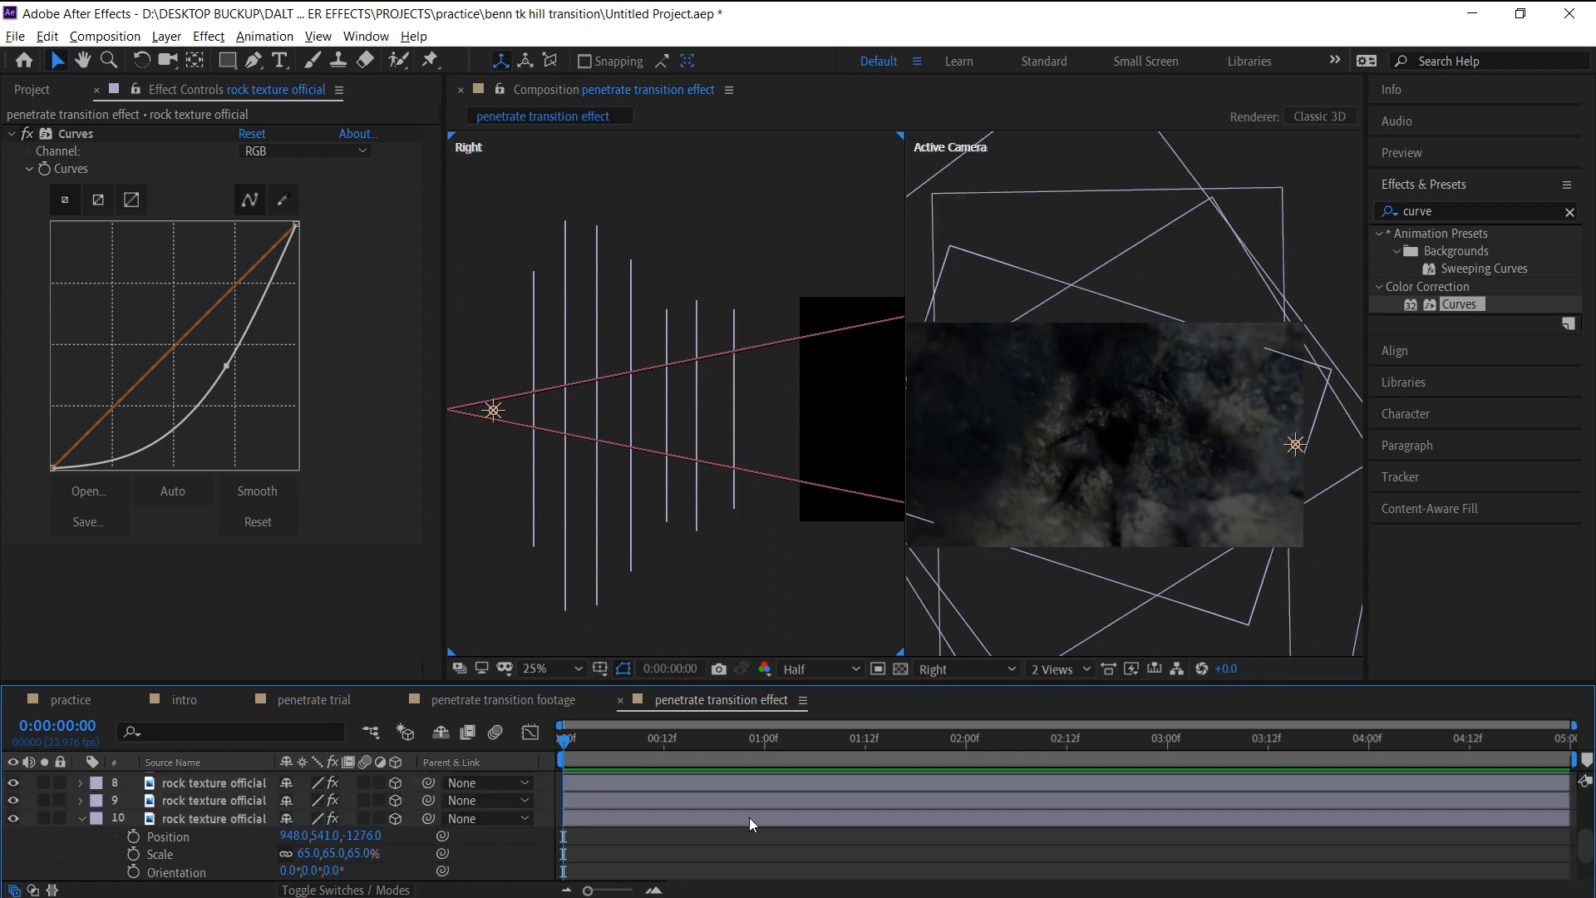
left_click_drag(226, 366, 231, 387)
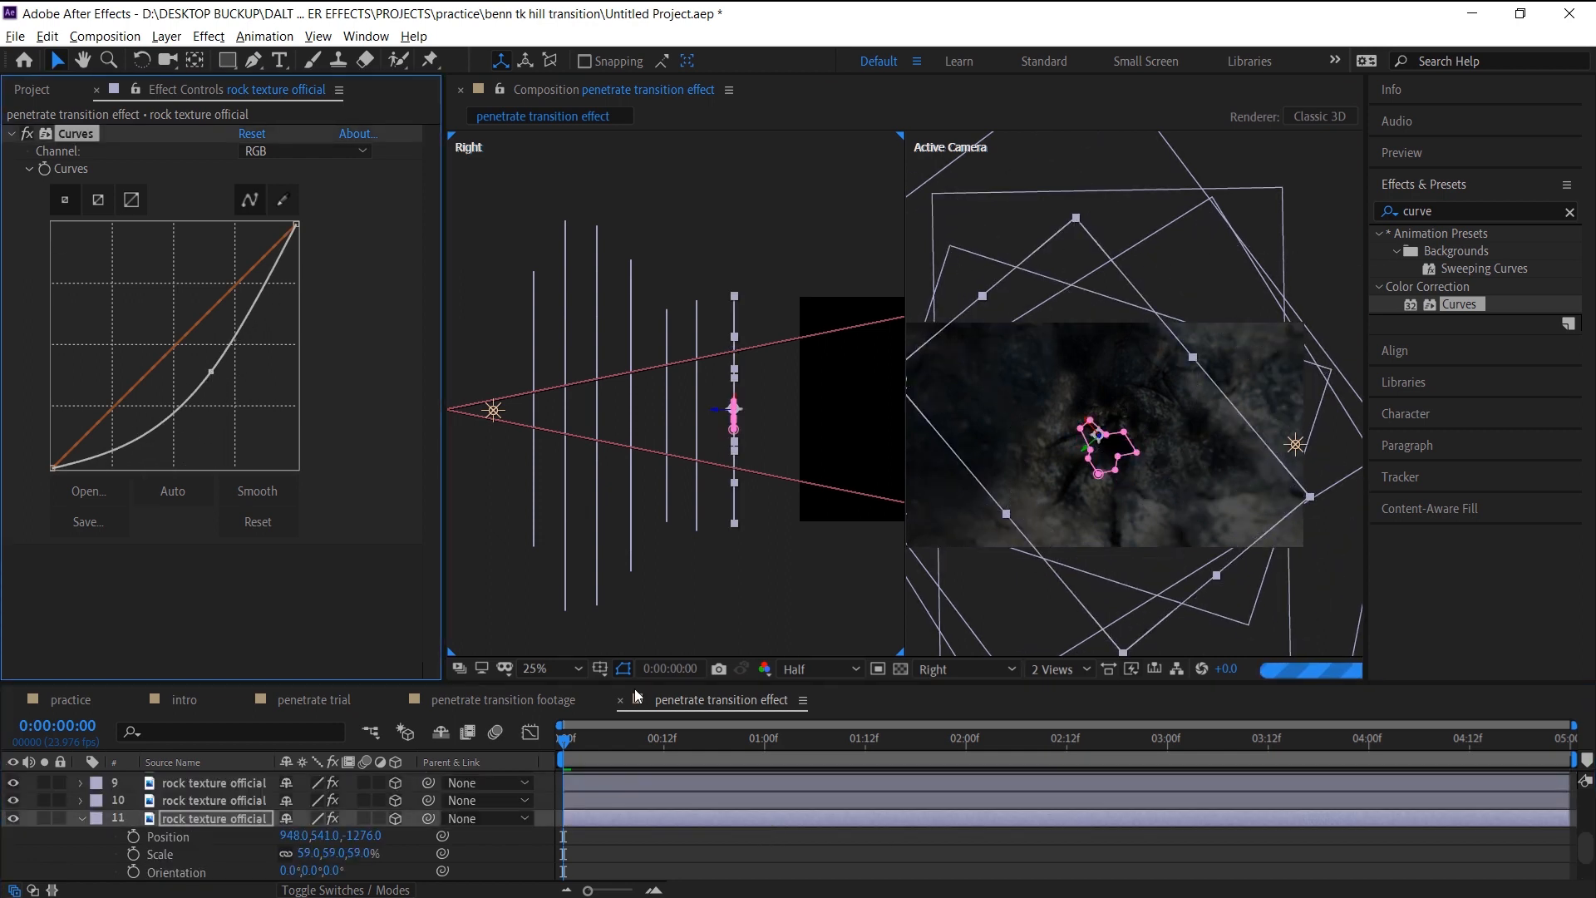
left_click(765, 856)
Show Camera 1's transform properties and add Point of Interest and Position keyframes at 0:00:00:00.
scroll(756, 848, "up", 5)
left_click(725, 796)
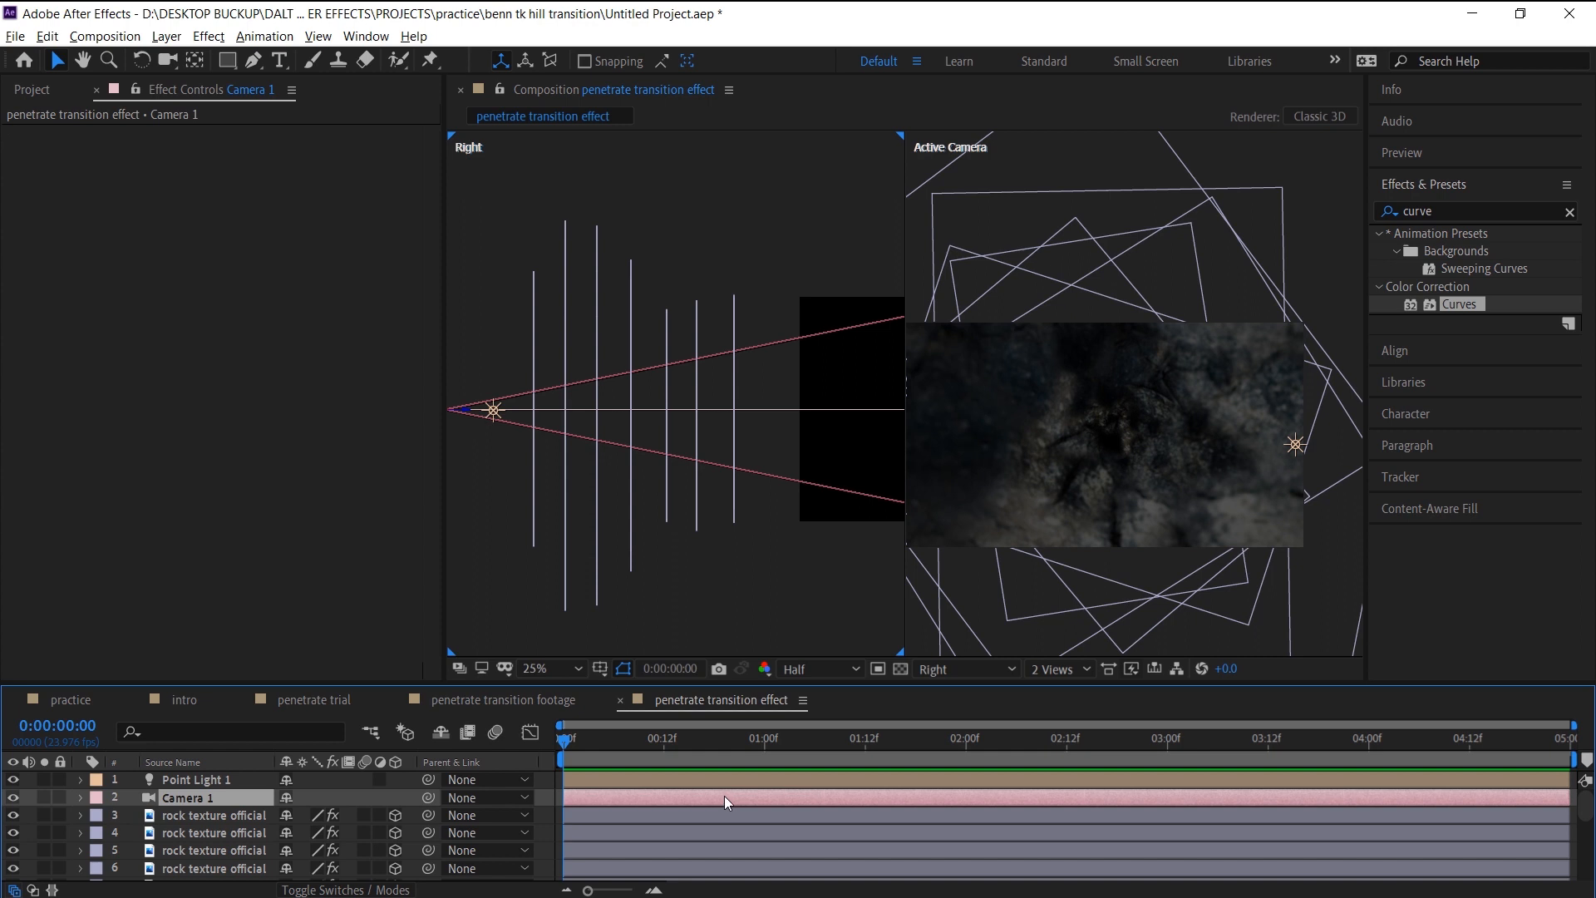
left_click(82, 799)
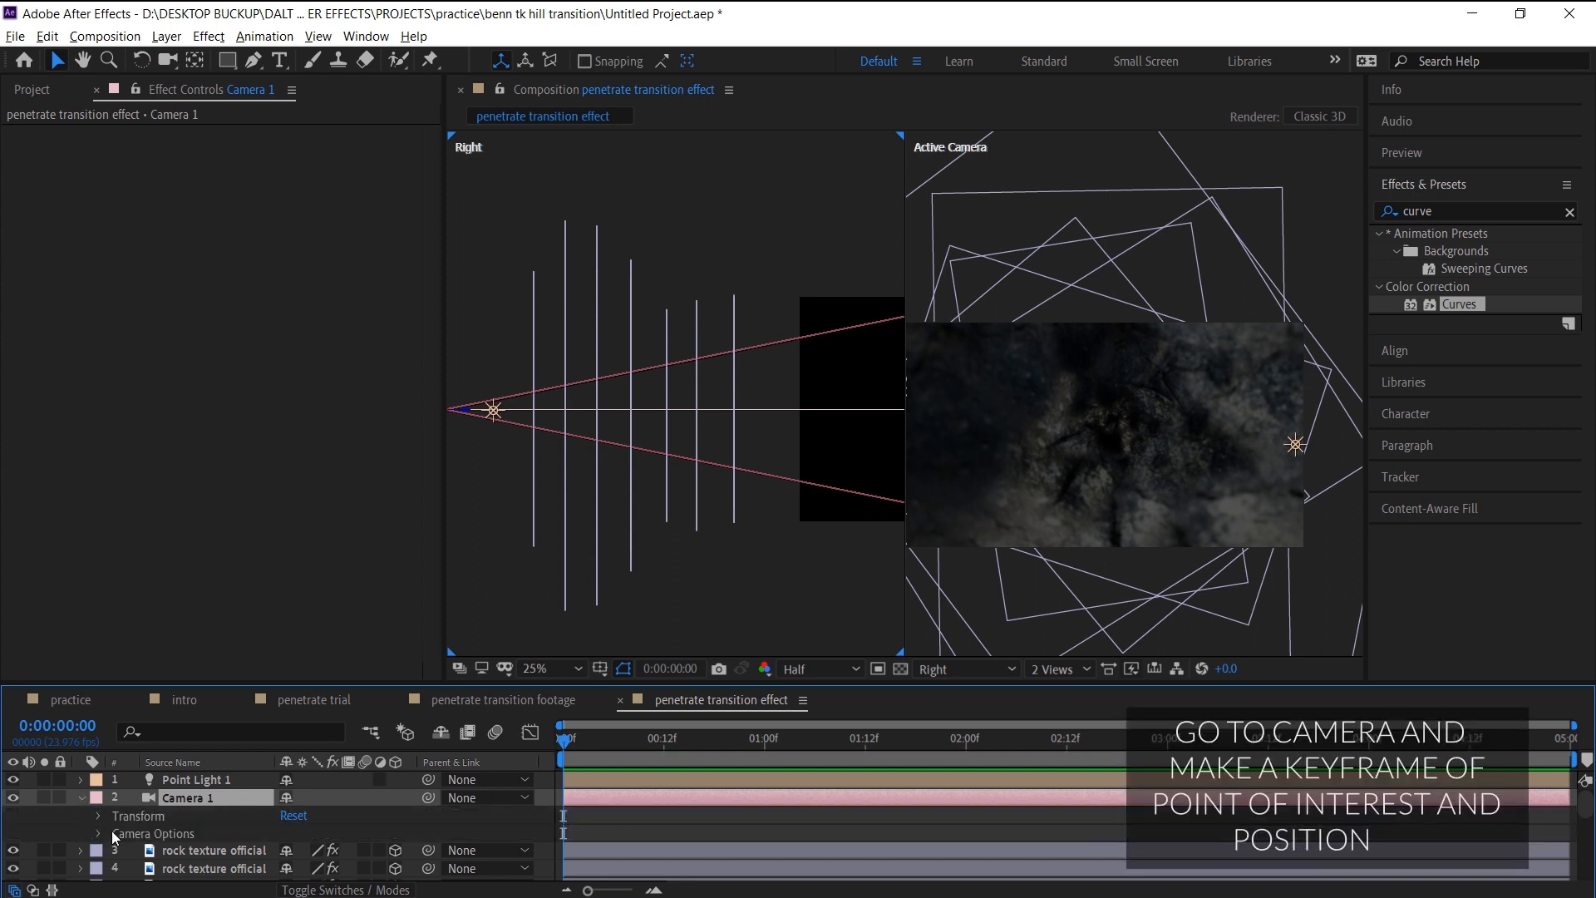
left_click(98, 816)
left_click(133, 798)
left_click(133, 815)
At 0:00:00:12, move Camera 1 forward through the rock layers to Z position -1454.7, with Point of Interest Z at 1212.
scroll(756, 835, "up", 1)
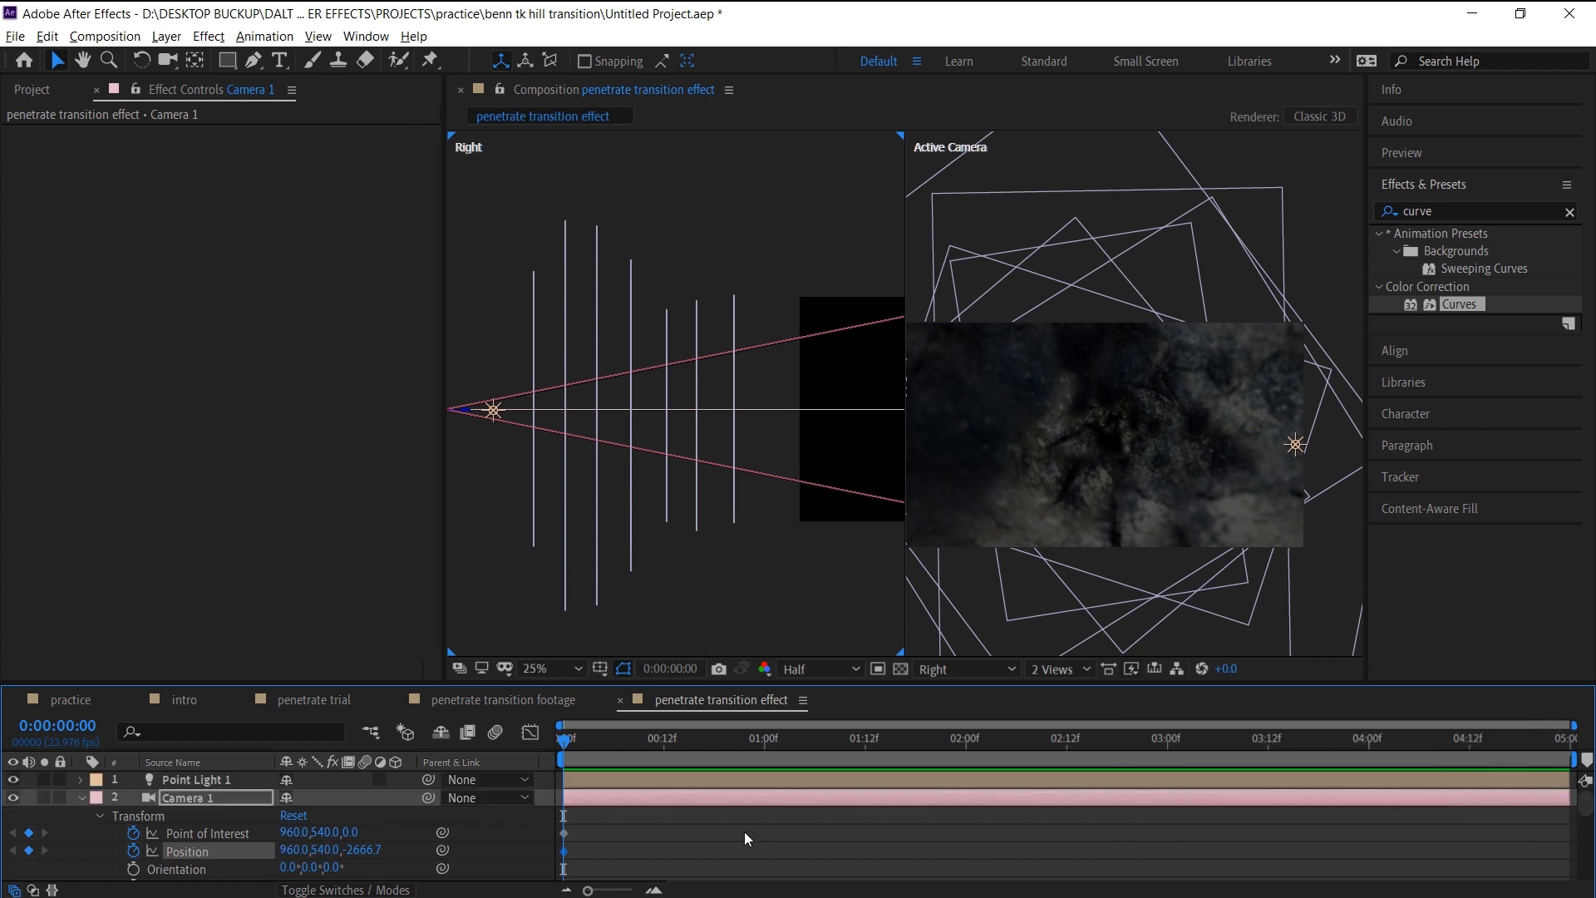
left_click_drag(569, 742, 670, 750)
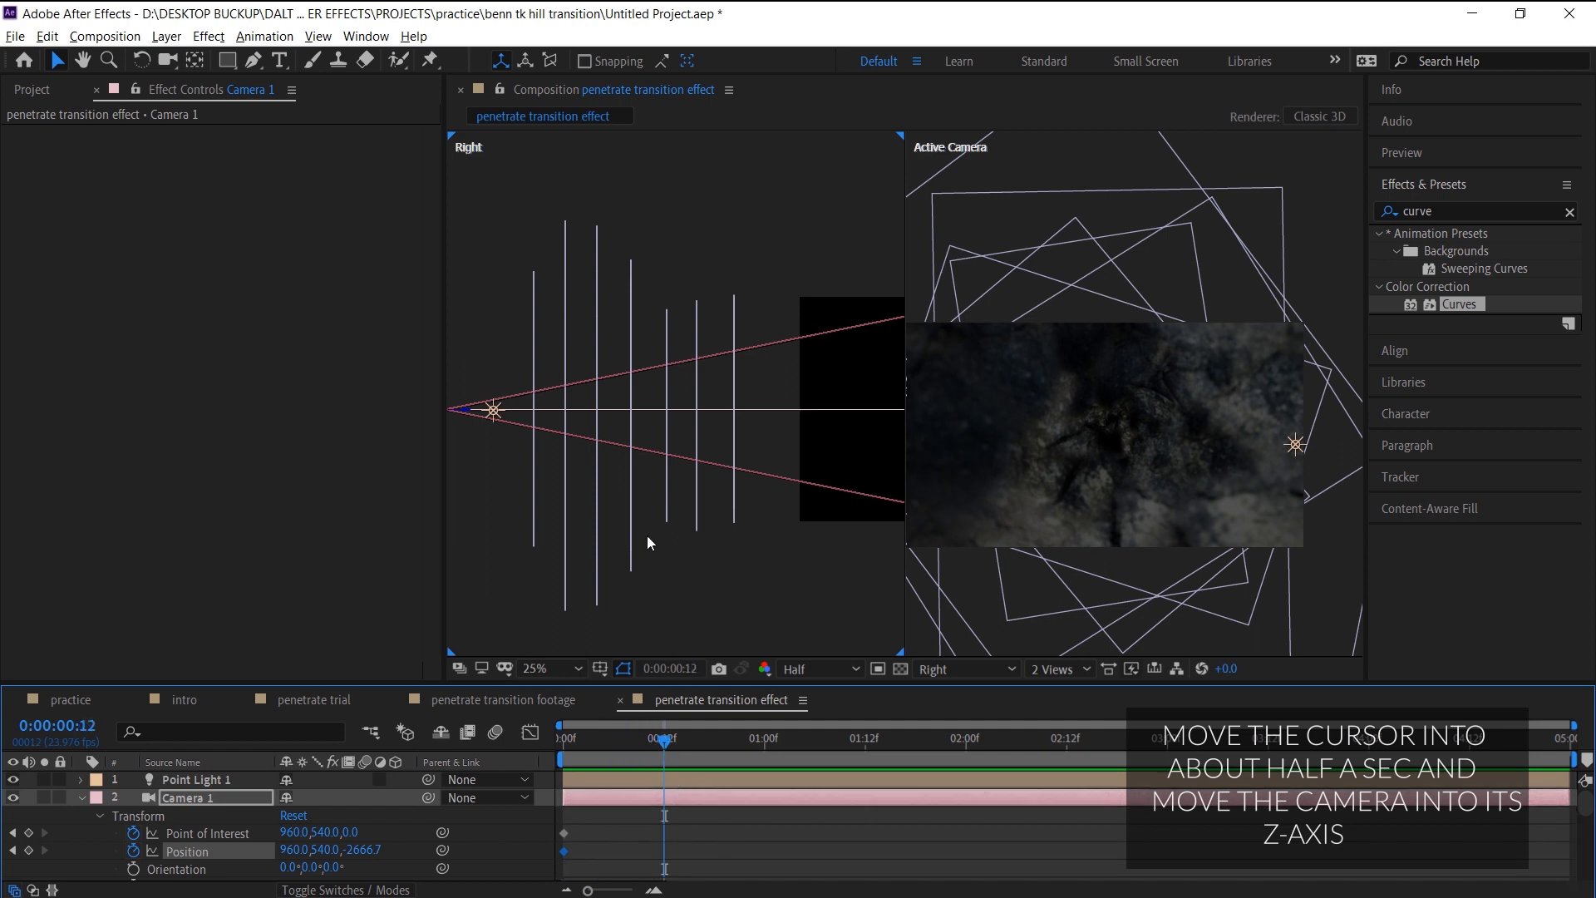
left_click_drag(620, 516, 677, 516)
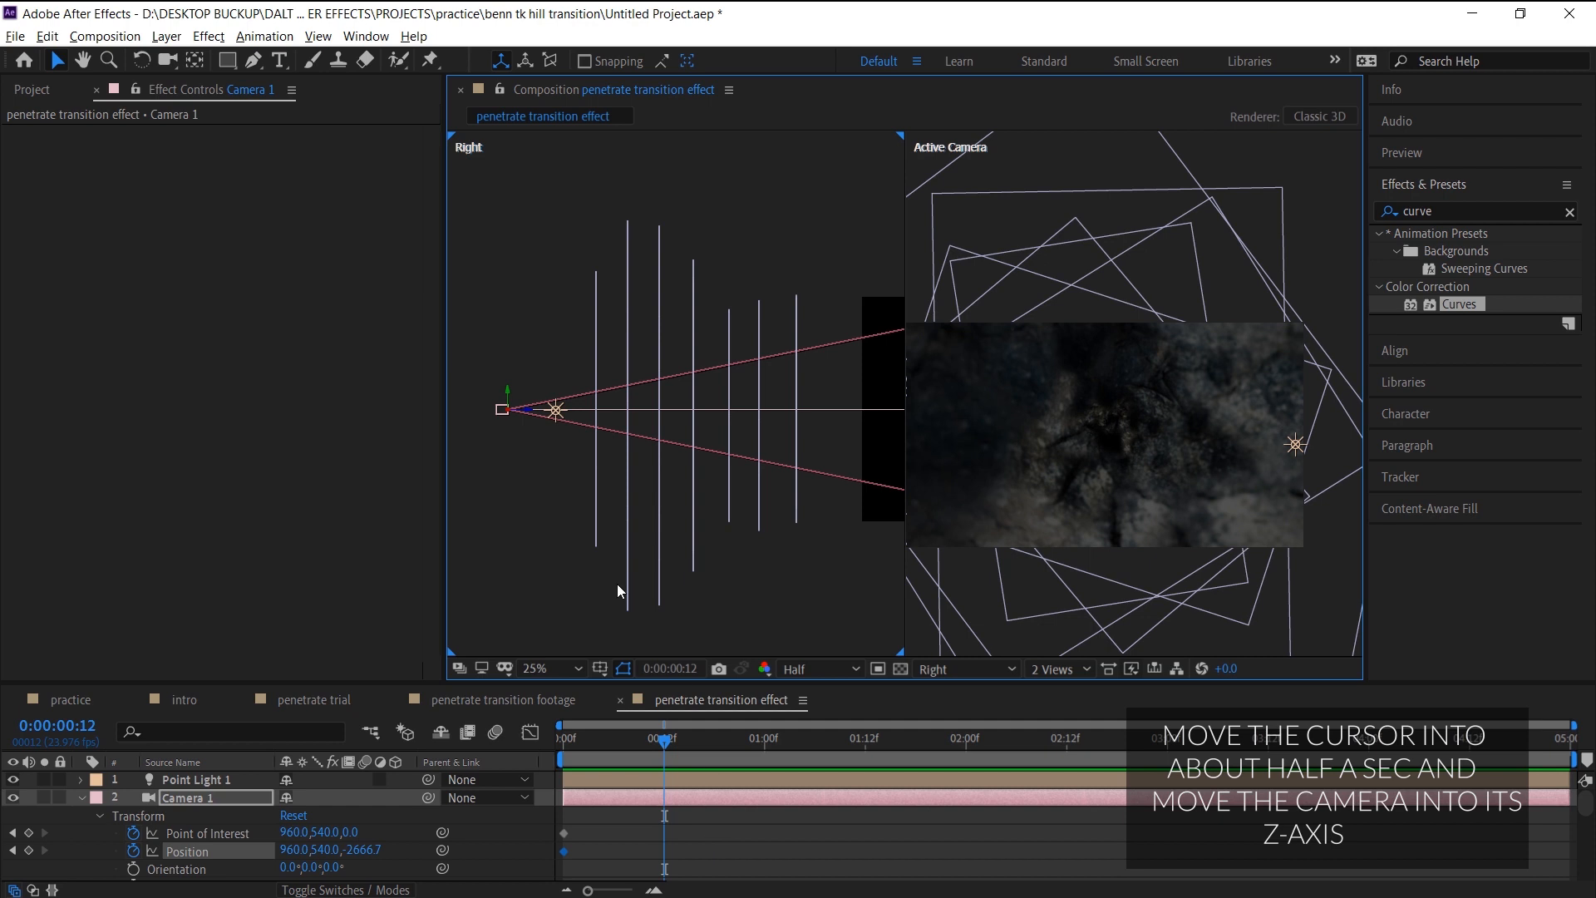
left_click_drag(532, 413, 782, 432)
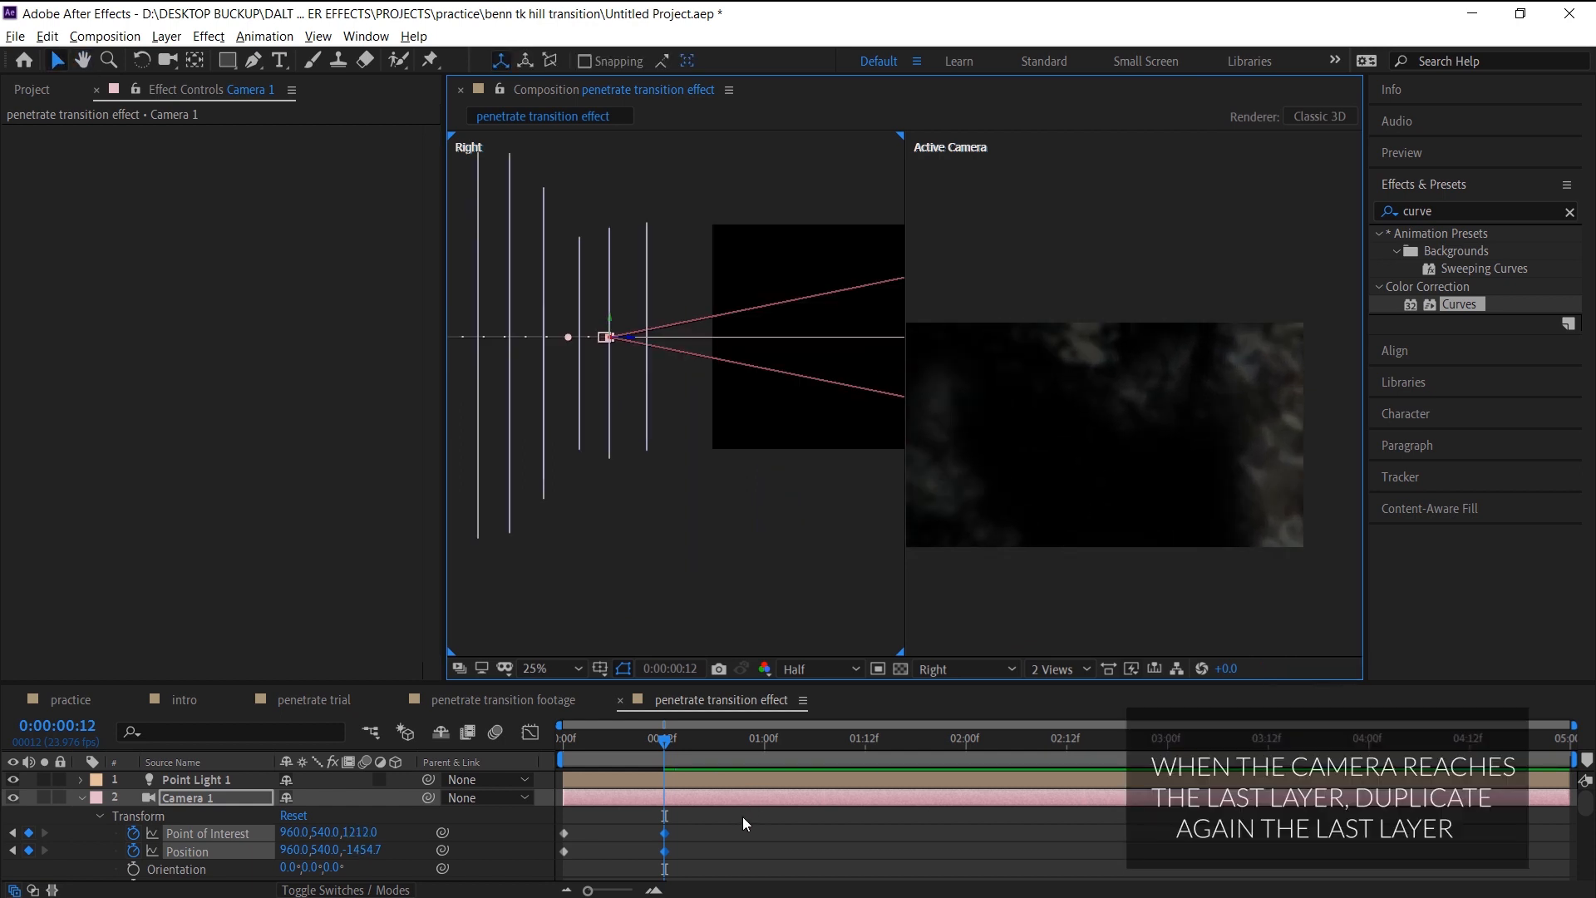
Duplicate the last rock texture layer beyond the camera and move the lower copy to Z position -1096.
scroll(742, 817, "down", 5)
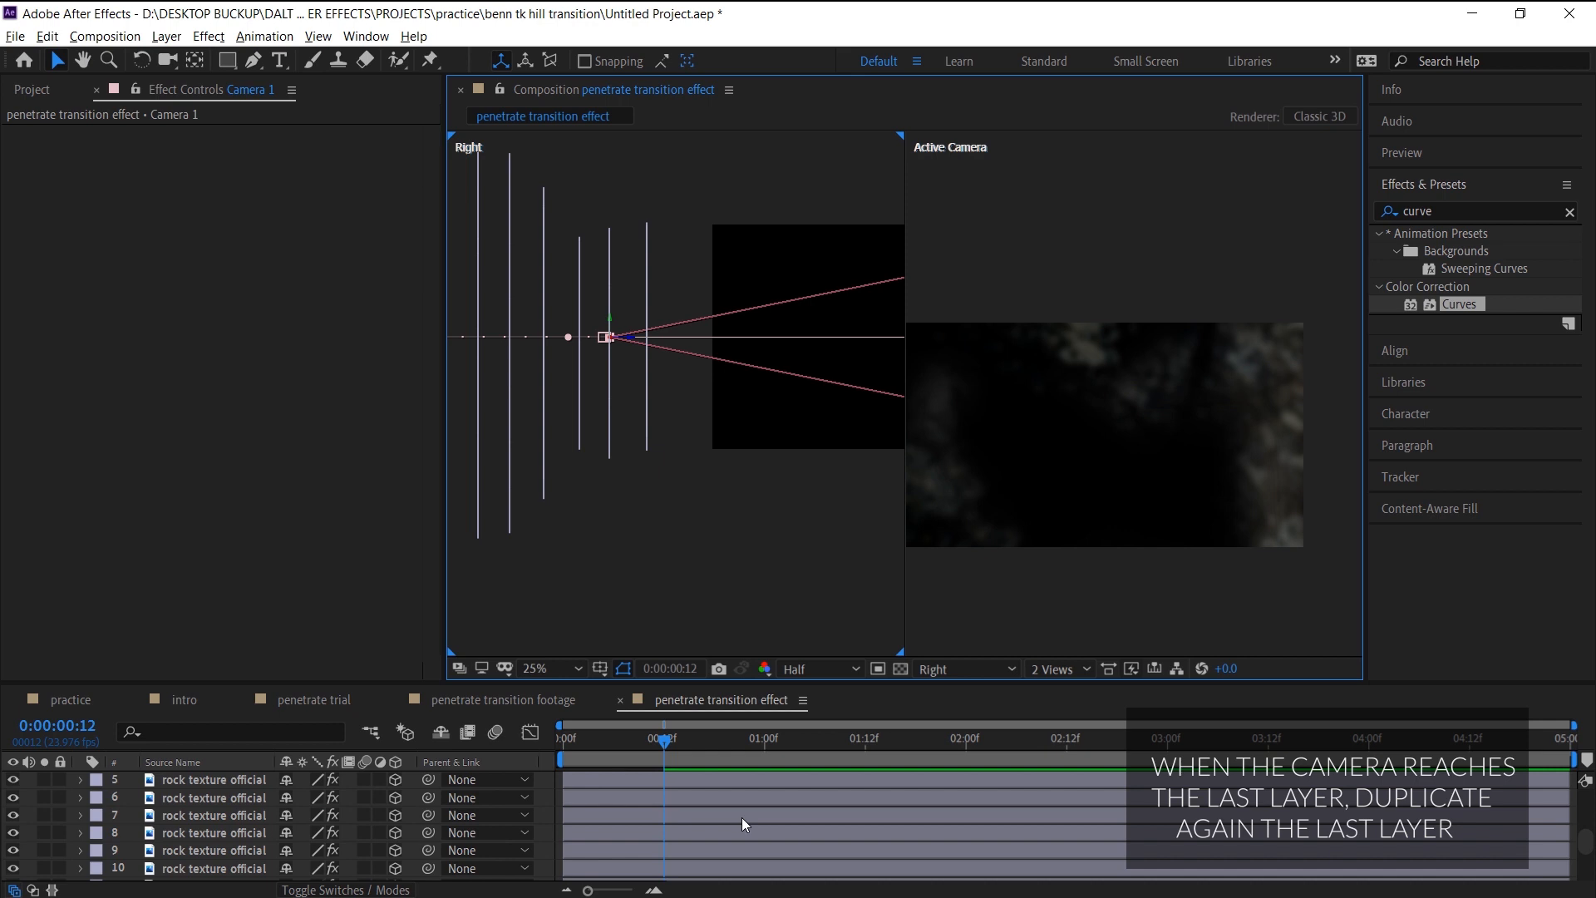
scroll(742, 816, "down", 3)
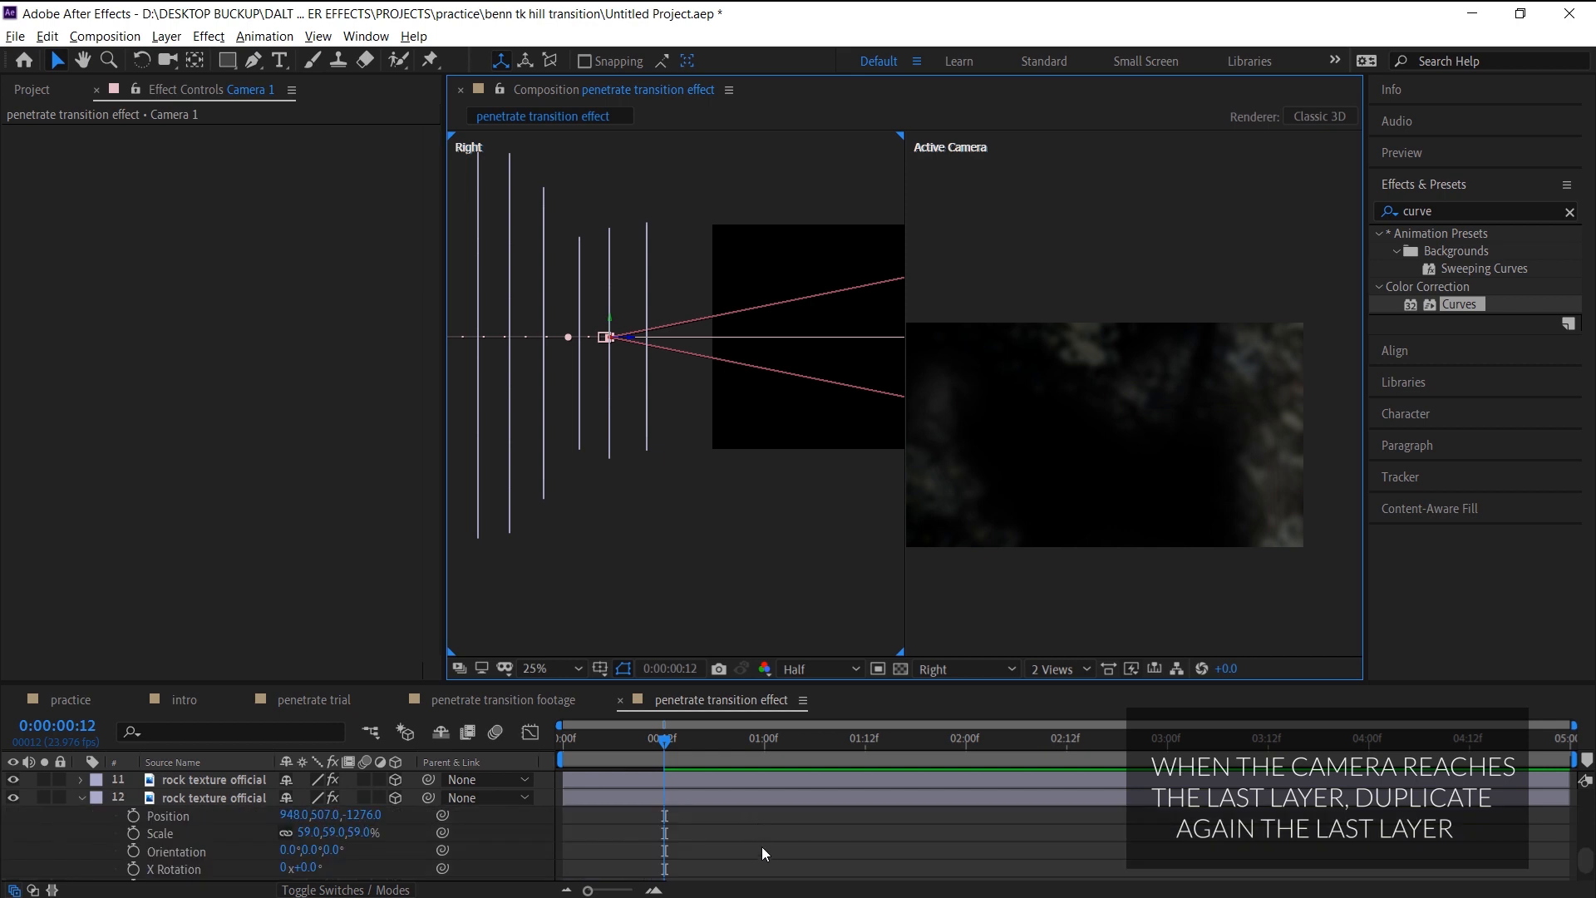
left_click(773, 800)
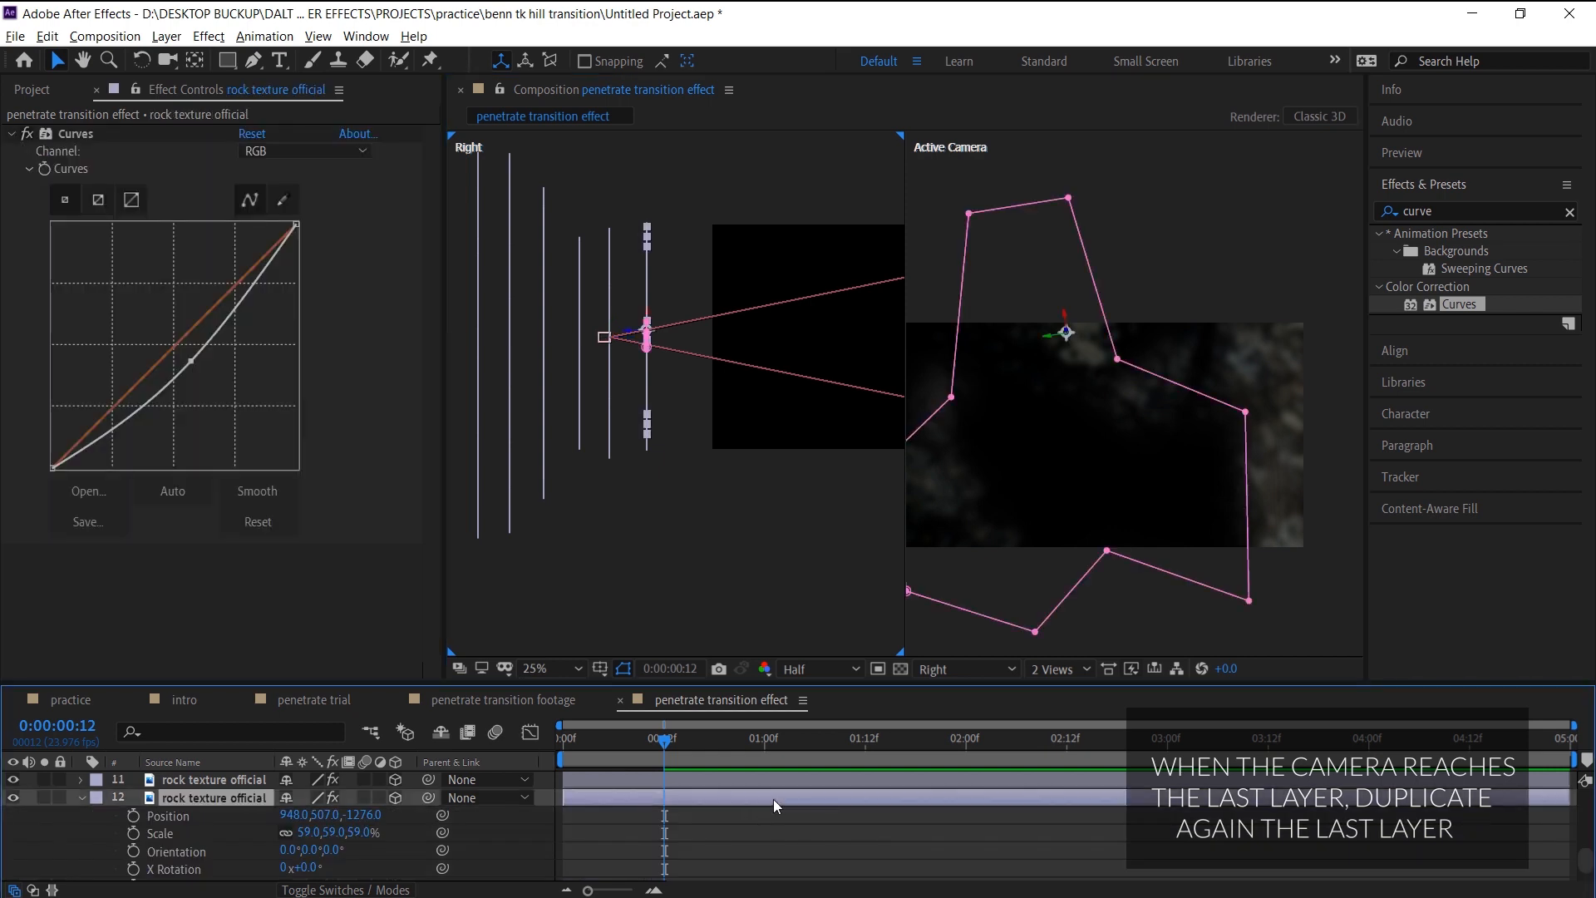
left_click(47, 36)
left_click(158, 290)
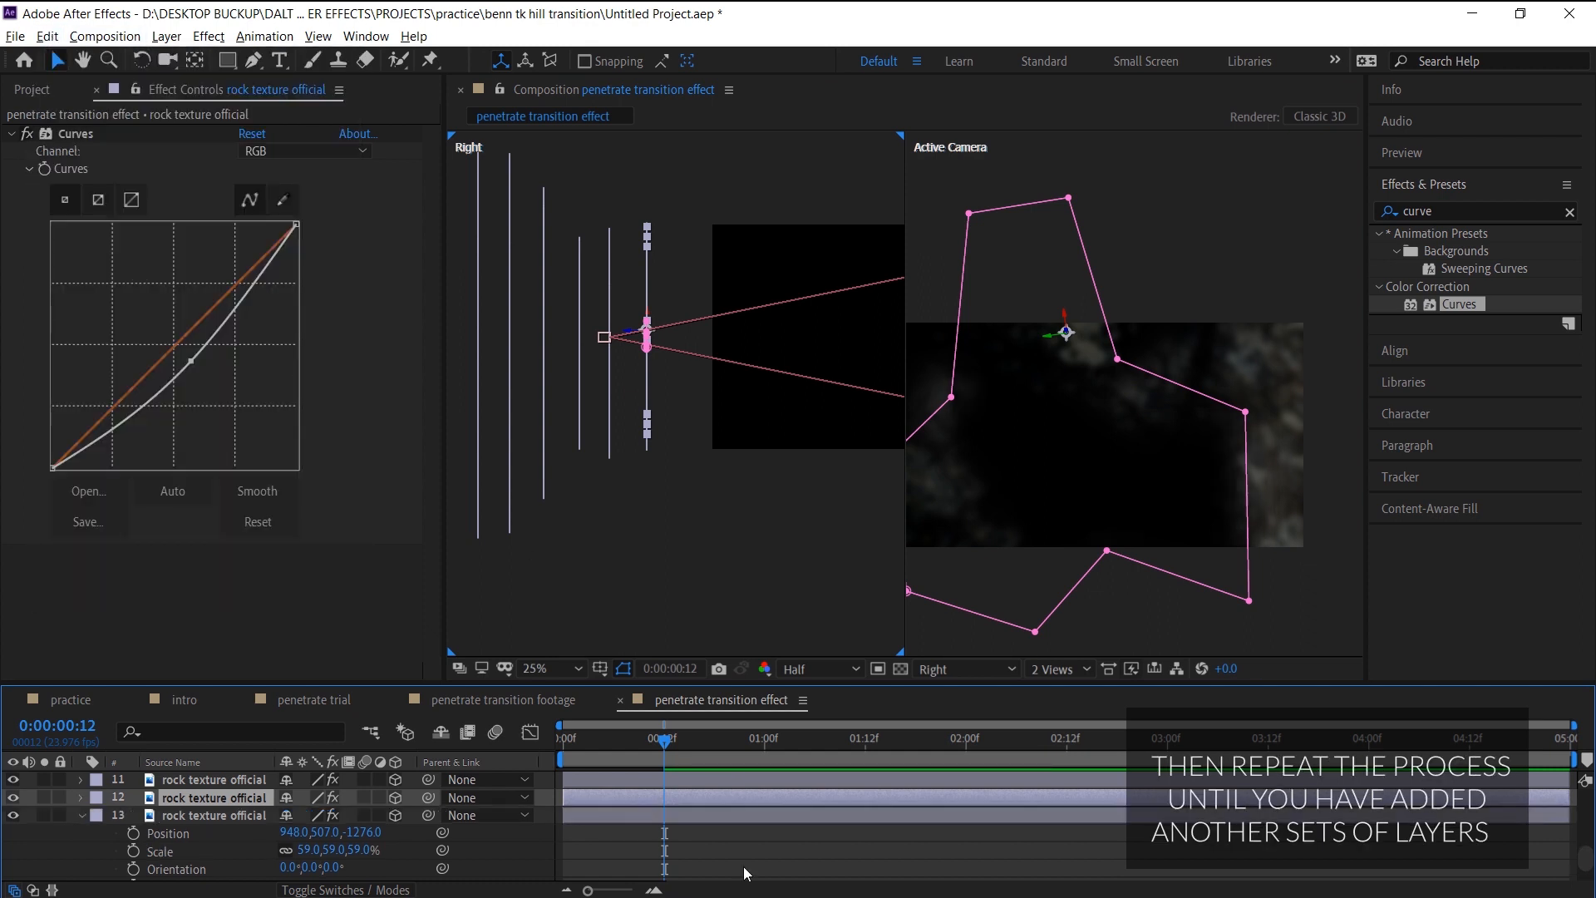
left_click(760, 816)
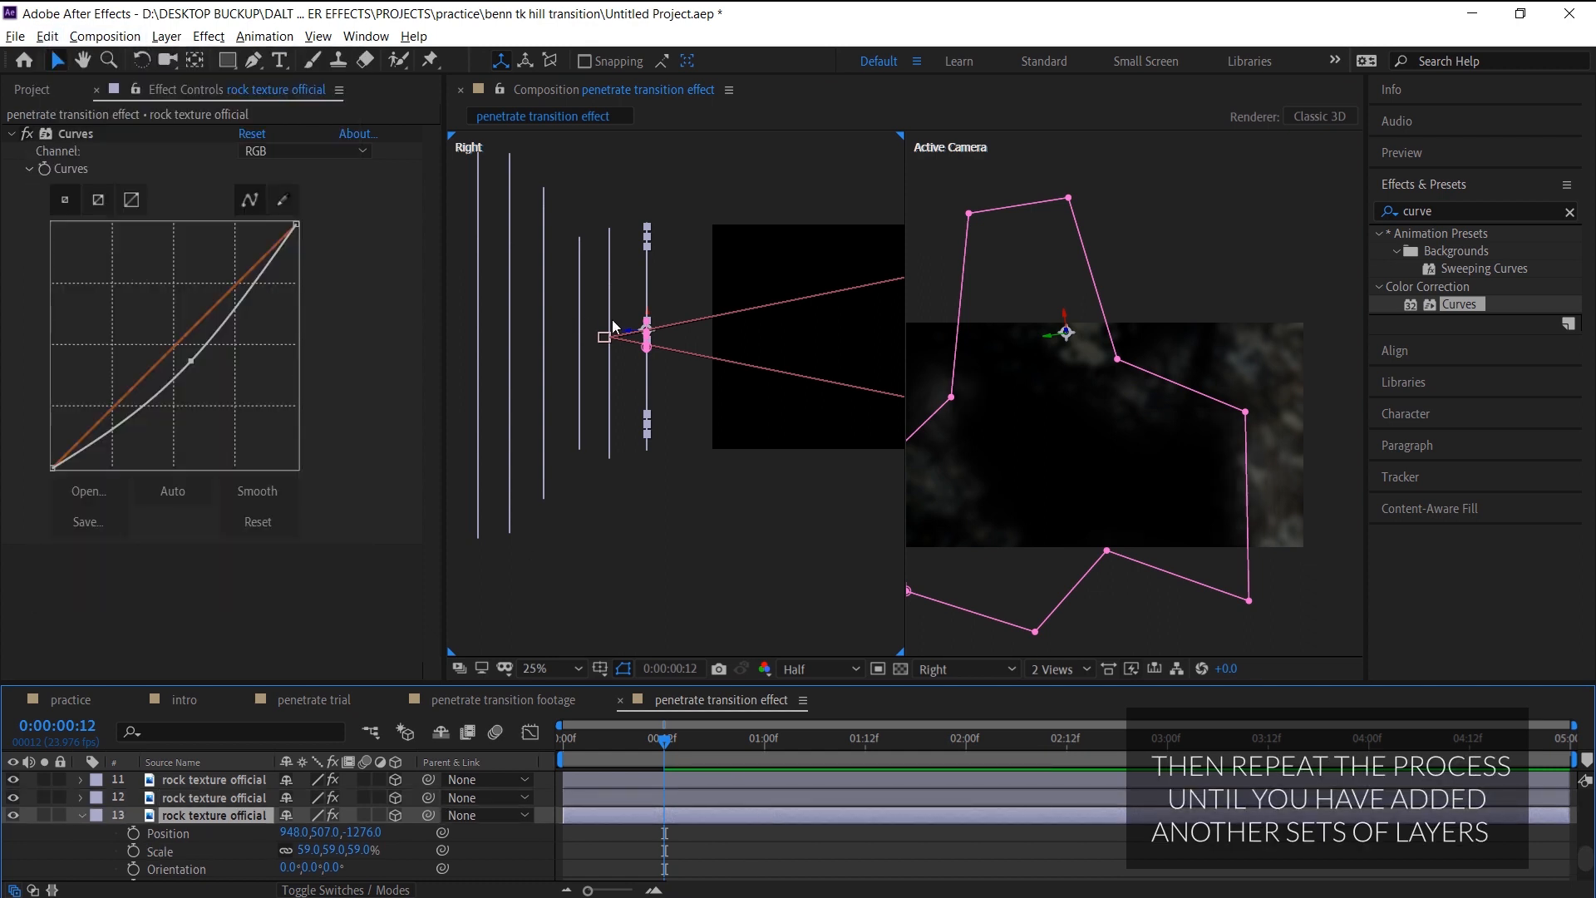
left_click_drag(633, 336, 672, 341)
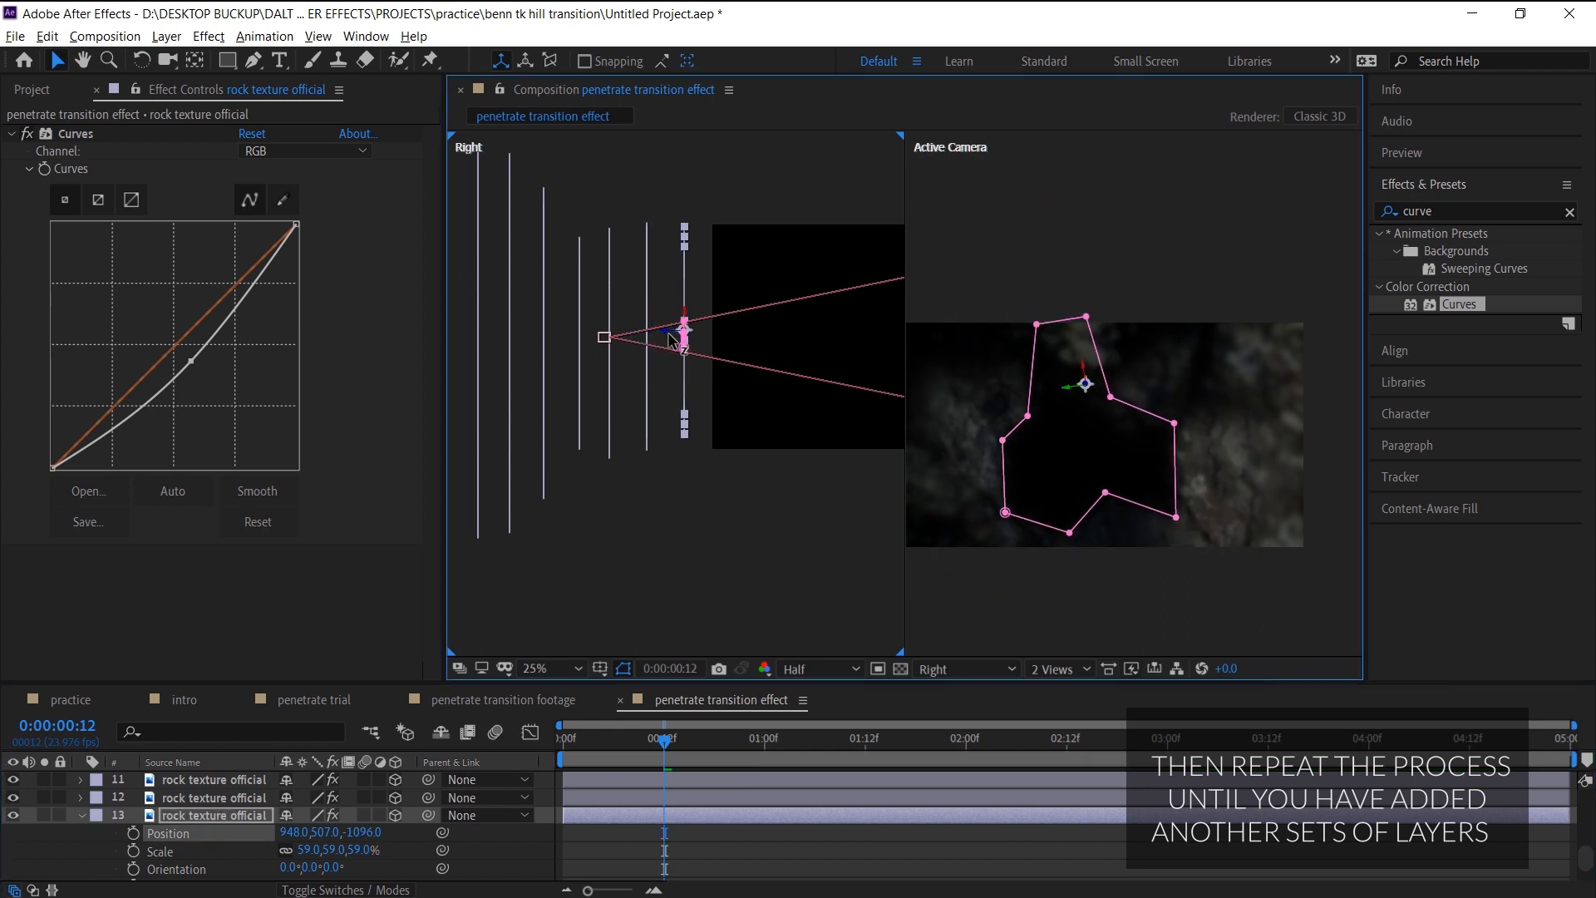
Set the Y position of the copy at Z -1096 to 510 with a changed Z Rotation, and darken its RGB curve.
left_click_drag(326, 832, 345, 875)
scroll(703, 845, "down", 1)
left_click_drag(191, 361, 211, 387)
scroll(758, 827, "up", 1)
Duplicate the rock texture layer at Z -1096 and move the lower copy to Z position -912.
left_click(758, 822)
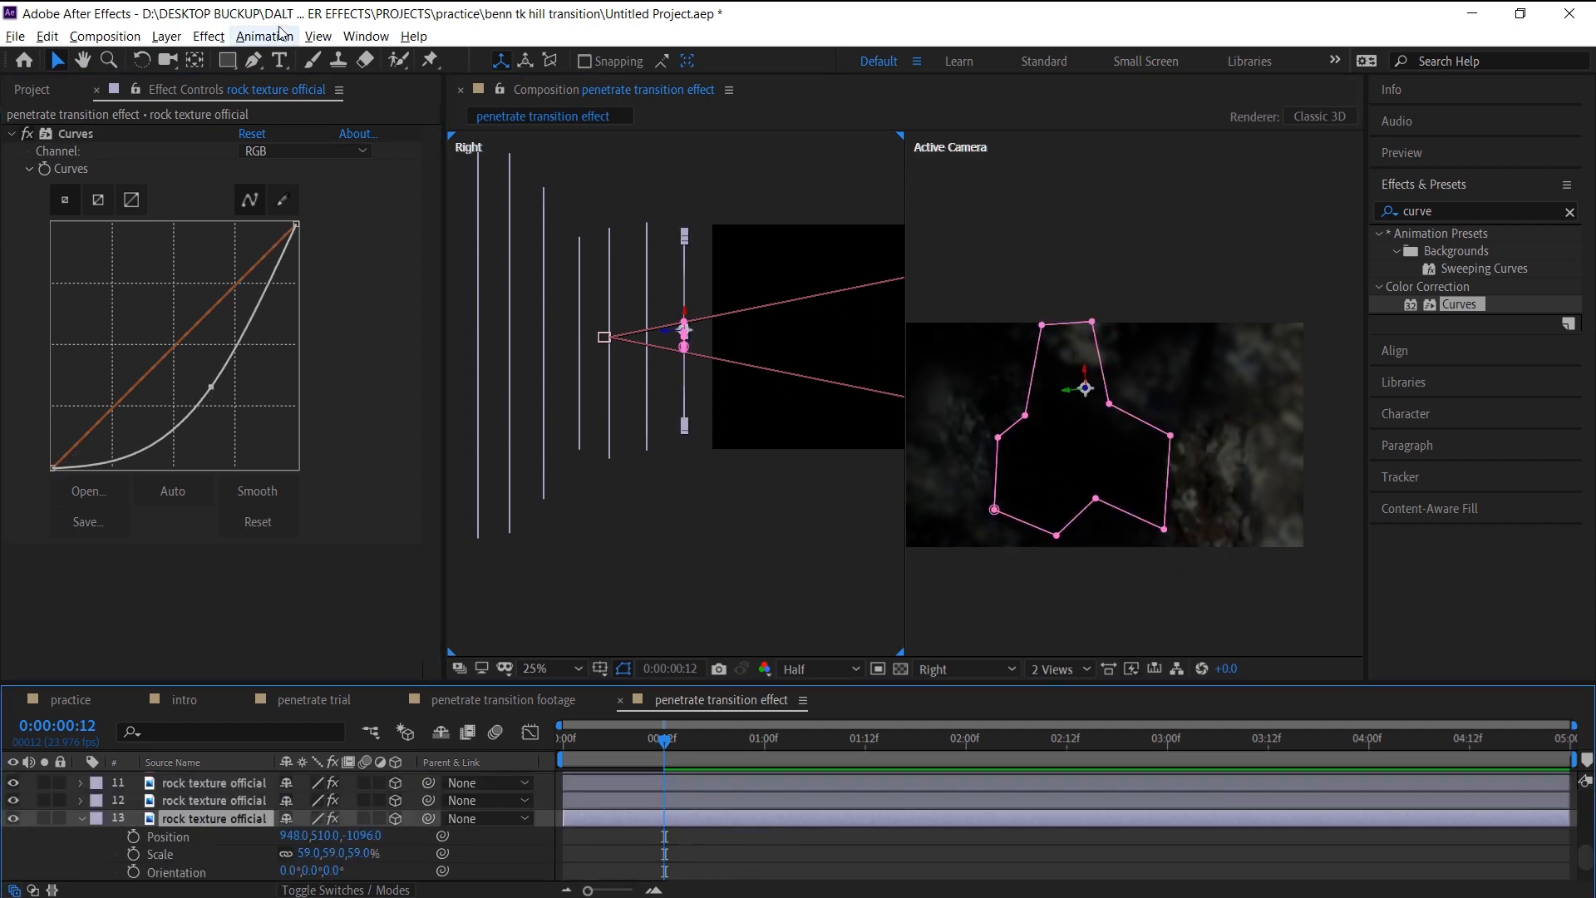
left_click(47, 37)
left_click(91, 271)
left_click_drag(666, 331, 704, 331)
Set the Z Rotation of the copy at Z -912 to 301° and increase its X position slightly.
scroll(794, 819, "down", 2)
left_click_drag(327, 870, 356, 870)
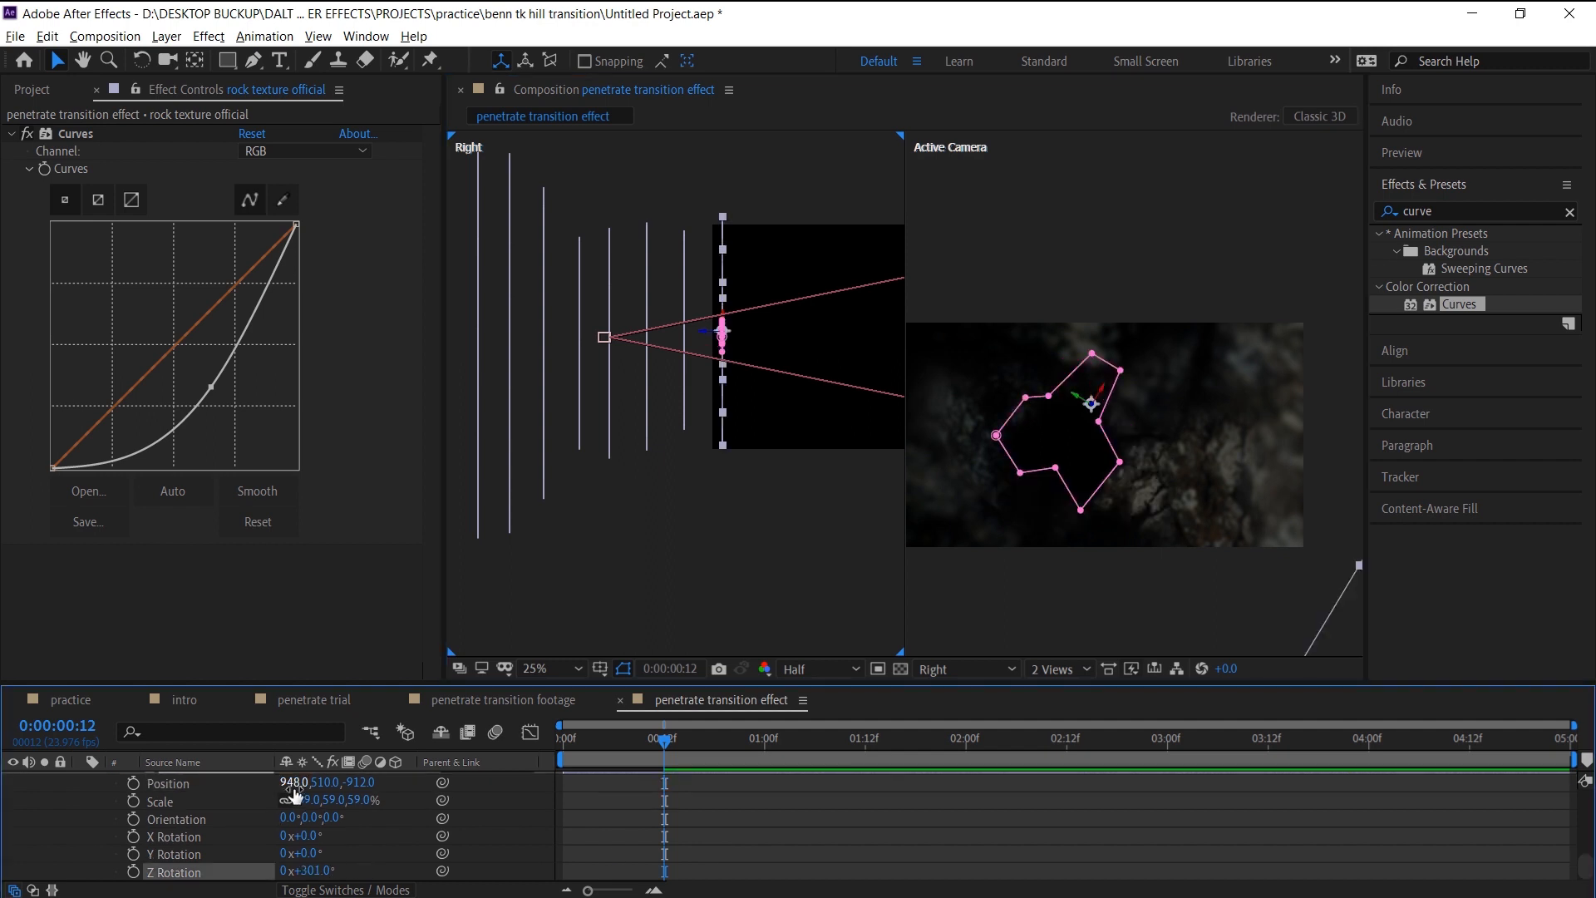
left_click_drag(295, 786, 315, 786)
left_click(773, 819)
Raise the RGB curve point of the copy at Z -912 slightly to lighten its midtones.
scroll(775, 820, "up", 1)
left_click_drag(211, 386, 198, 370)
left_click(776, 837)
Duplicate the rock texture layer at Z -912 and move the lower copy farther along Z.
left_click(776, 819)
left_click(48, 37)
left_click(167, 274)
left_click_drag(706, 352, 744, 352)
left_click(827, 845)
Adjust the X position and increase the Z Rotation of the newest rock texture copy.
scroll(827, 846, "down", 2)
left_click_drag(295, 784, 305, 784)
left_click_drag(319, 871, 339, 872)
left_click_drag(301, 784, 293, 785)
Lower the newest rock texture copy's RGB curve point to darken its midtones.
mouse_move(197, 373)
left_mouse_down()
mouse_move(217, 409)
mouse_move(210, 392)
left_mouse_up()
scroll(773, 819, "up", 1)
Duplicate the newest rock texture layer and move the lower copy to Z position -532.
left_click(774, 819)
left_click(47, 36)
left_click(167, 274)
left_click(773, 836)
left_click_drag(750, 334, 792, 336)
left_click(805, 836)
Set the Z Rotation of the copy at Z -532 to 352° and its X position to 962.
scroll(805, 836, "down", 2)
left_click_drag(320, 871, 342, 872)
left_click_drag(295, 784, 283, 784)
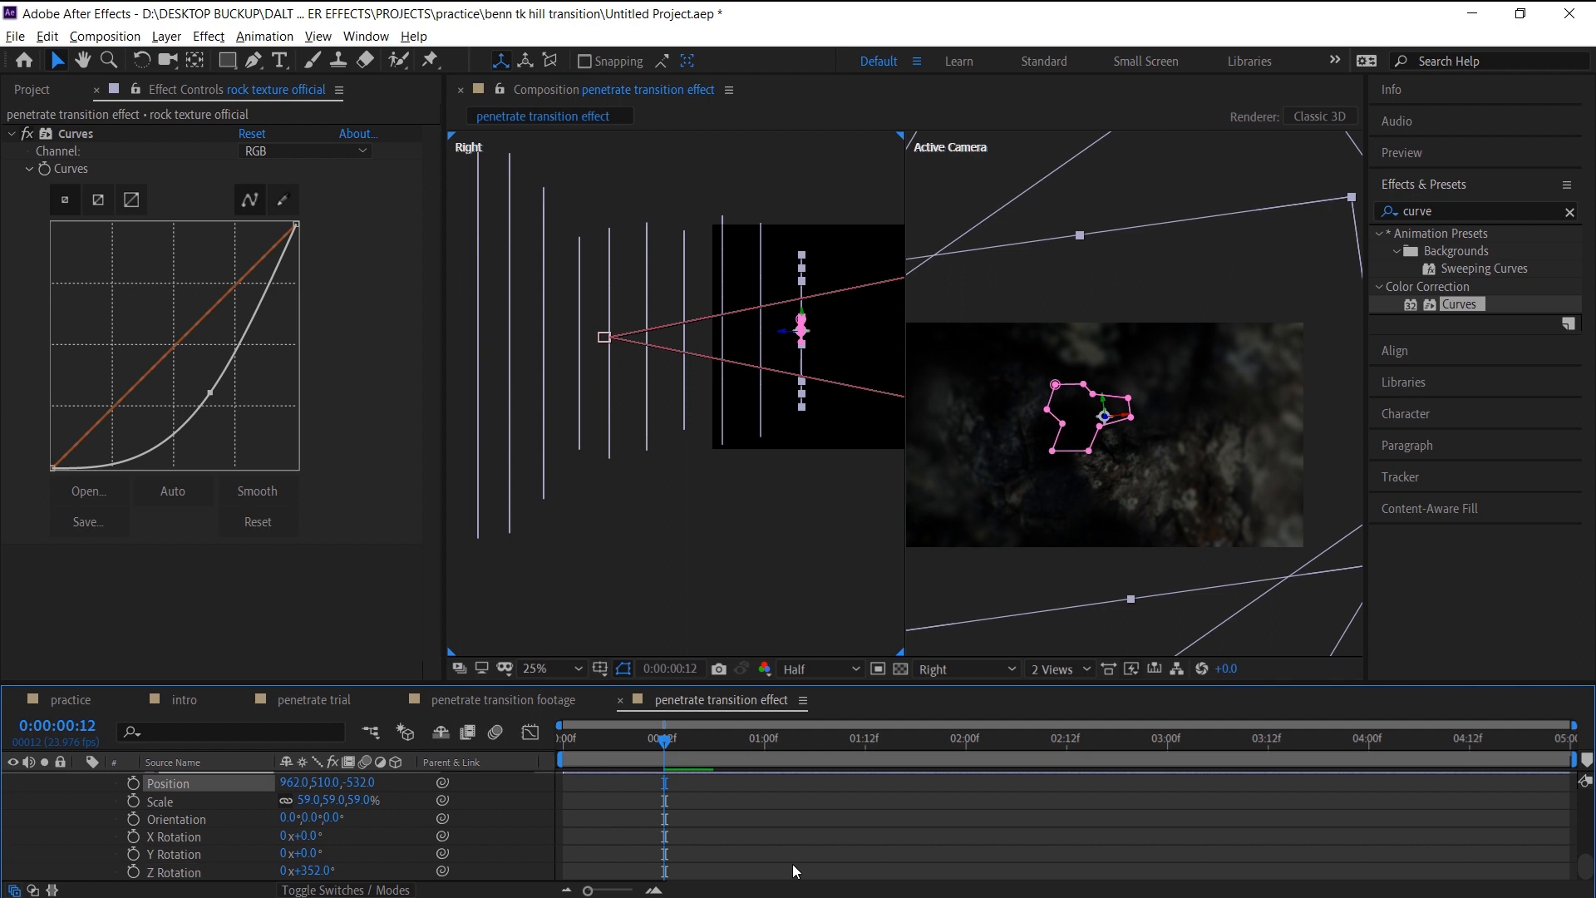
left_click(773, 821)
Strongly darken the rock texture copy at Z -532 by pulling its RGB curve down until the shadows clip to black.
scroll(773, 821, "up", 1)
left_click(773, 820)
left_click_drag(211, 393, 231, 432)
left_click(748, 866)
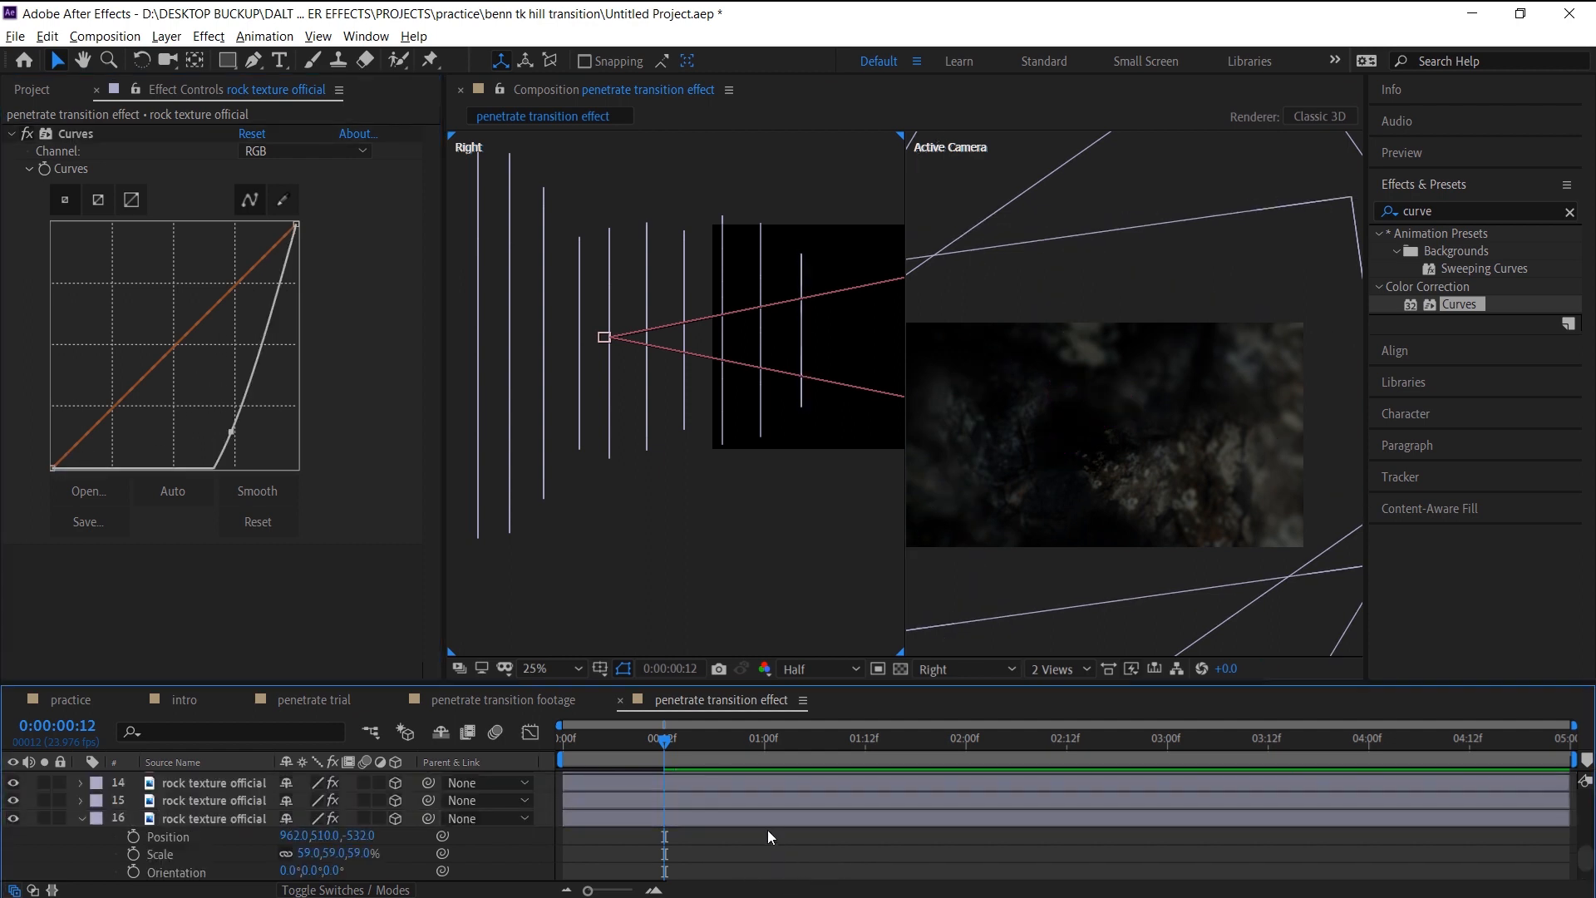
Keyframe the camera at 0:00:01:00, moving it forward through the rock layers to Z position -850.7 and X position 919.
scroll(766, 830, "up", 10)
left_click_drag(671, 741, 688, 744)
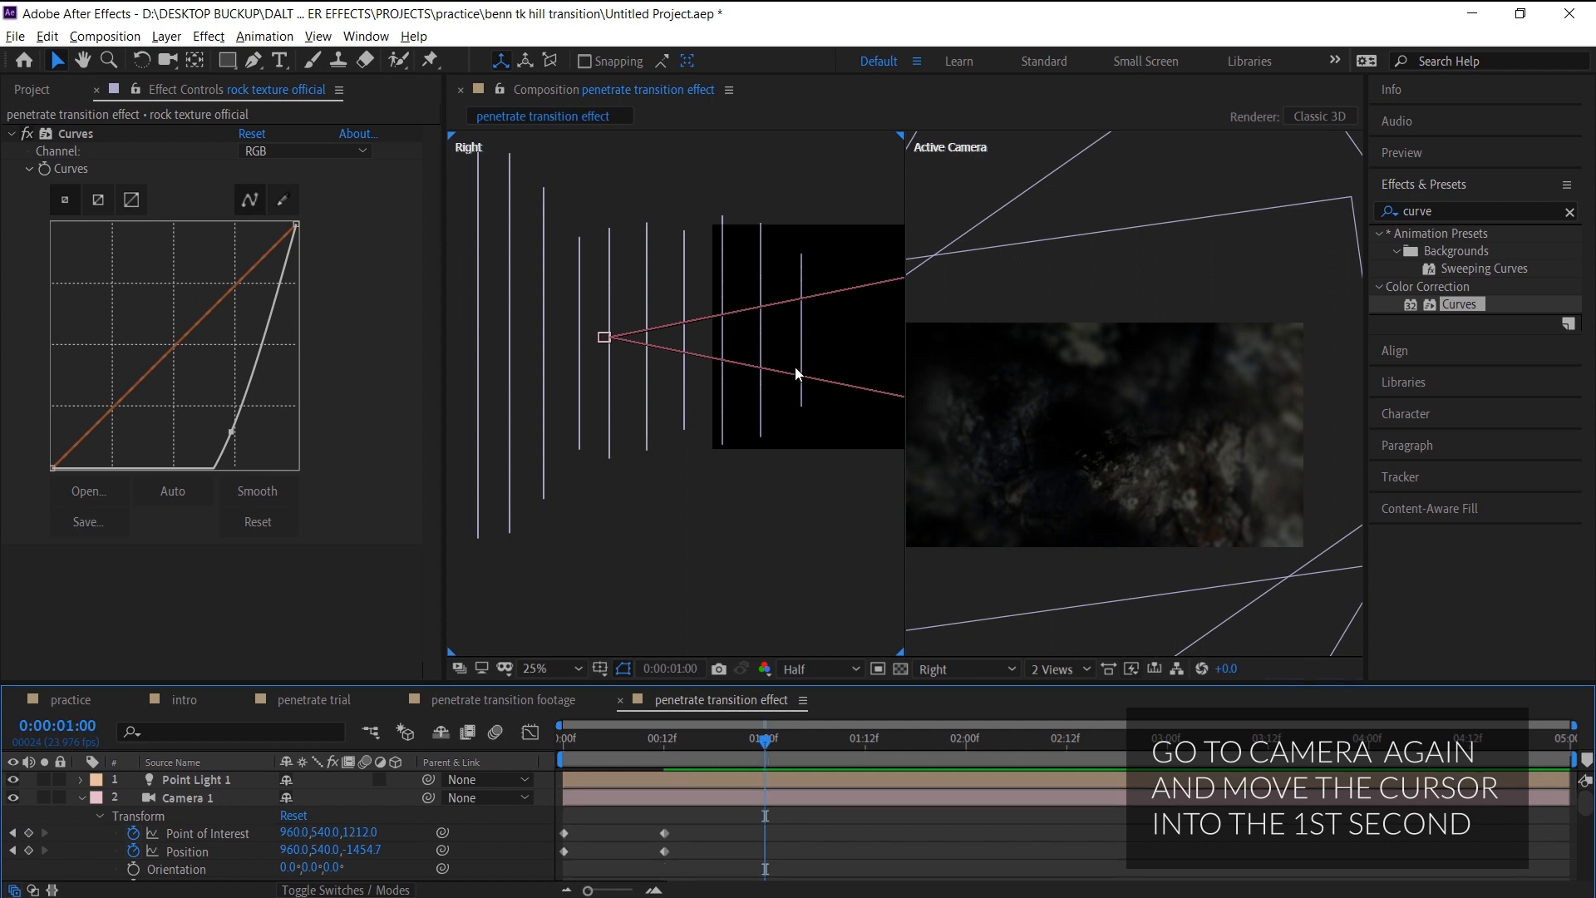
left_click(606, 338)
key("space")
left_click_drag(762, 438, 695, 439)
left_click_drag(566, 343, 612, 347)
left_click_drag(625, 347, 697, 377)
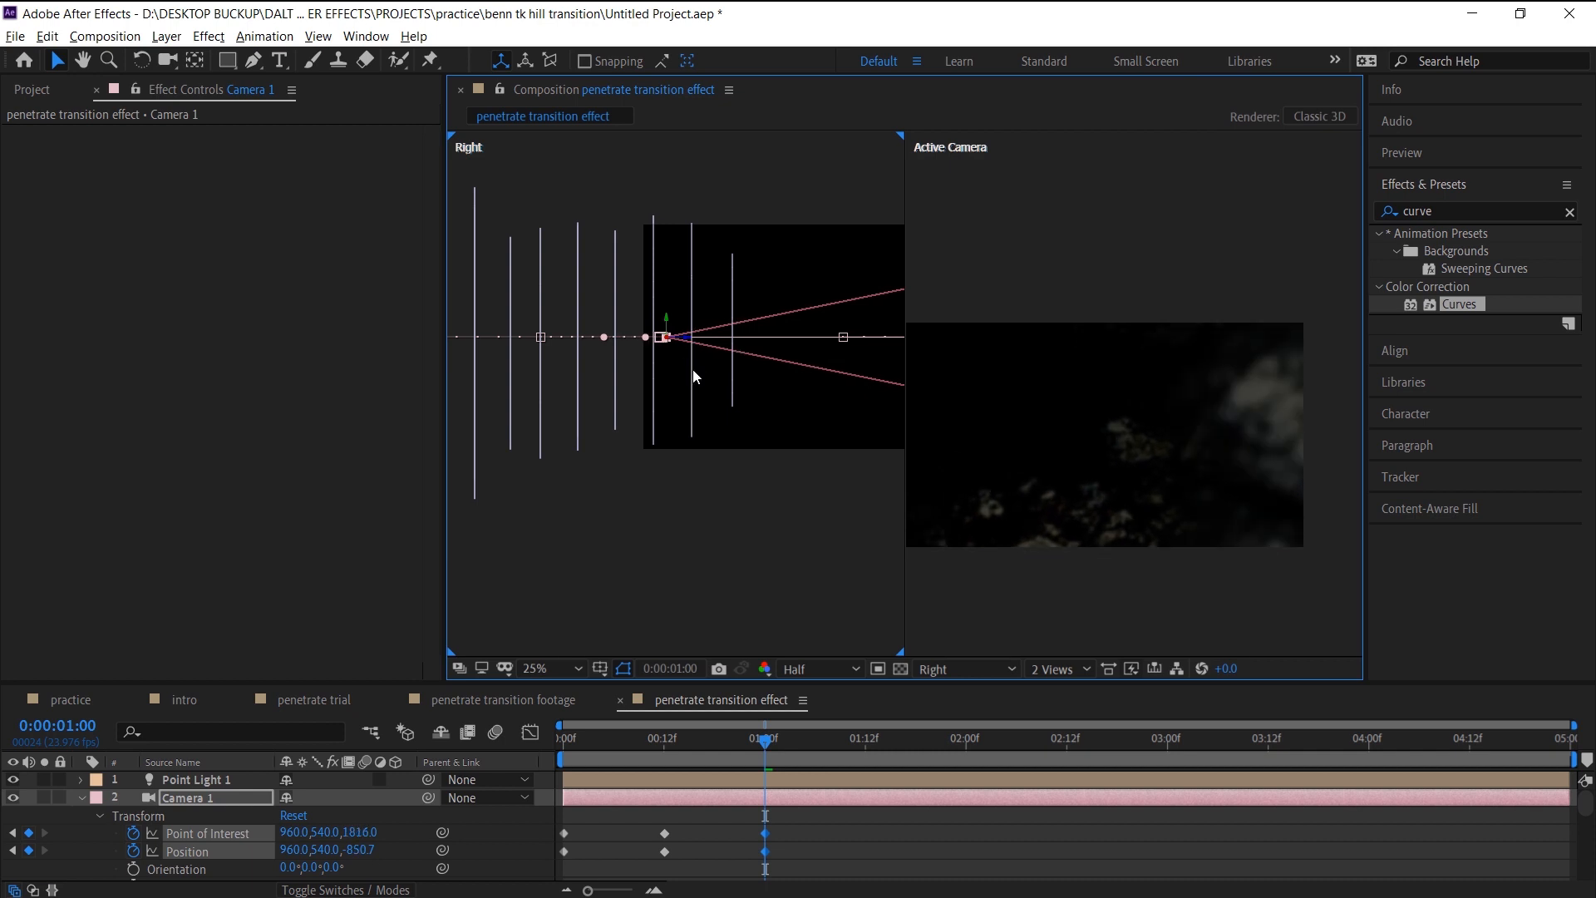
left_click(668, 859)
left_click_drag(299, 849, 260, 848)
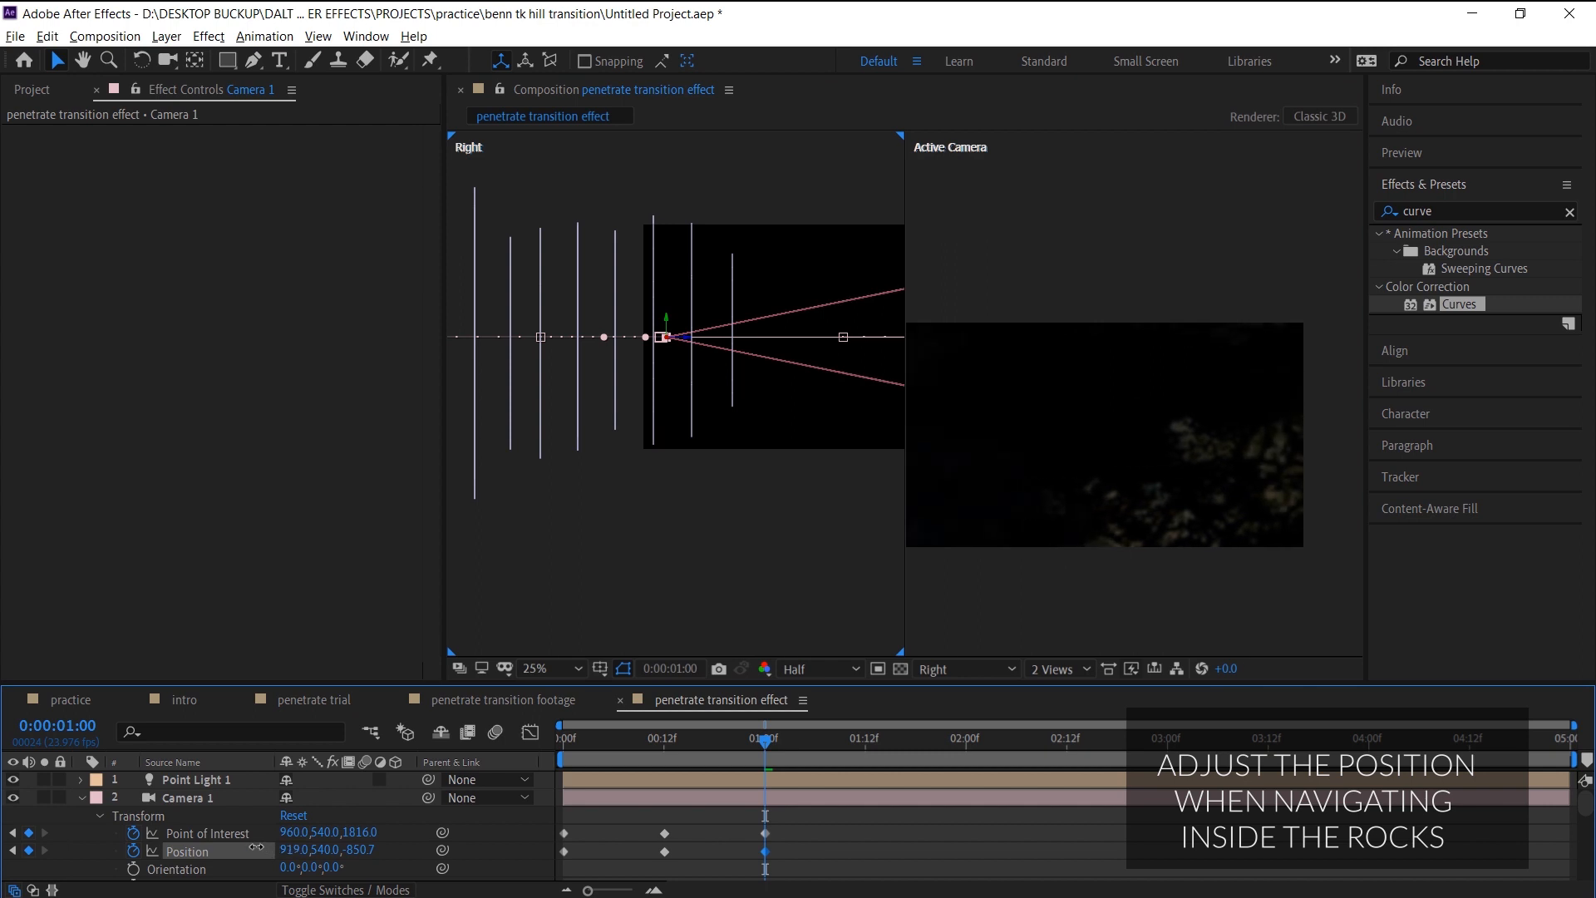
Raise the RGB curve point of the rock texture copy at Z -532 to brighten its midtones and restore its shadows.
scroll(803, 826, "down", 6)
scroll(800, 823, "down", 3)
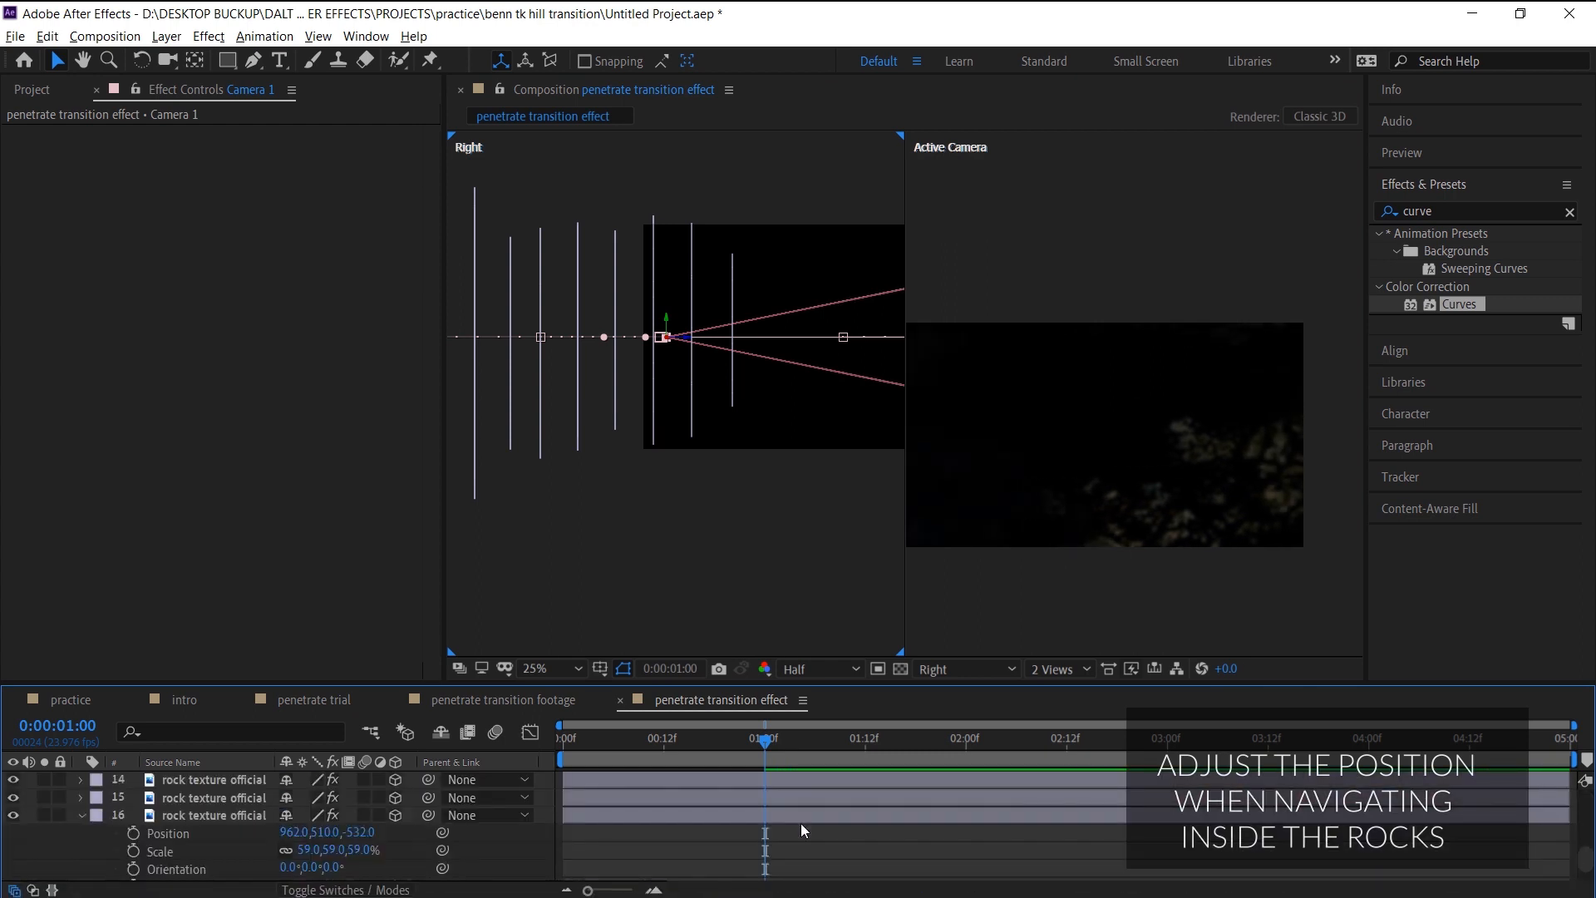
left_click(793, 815)
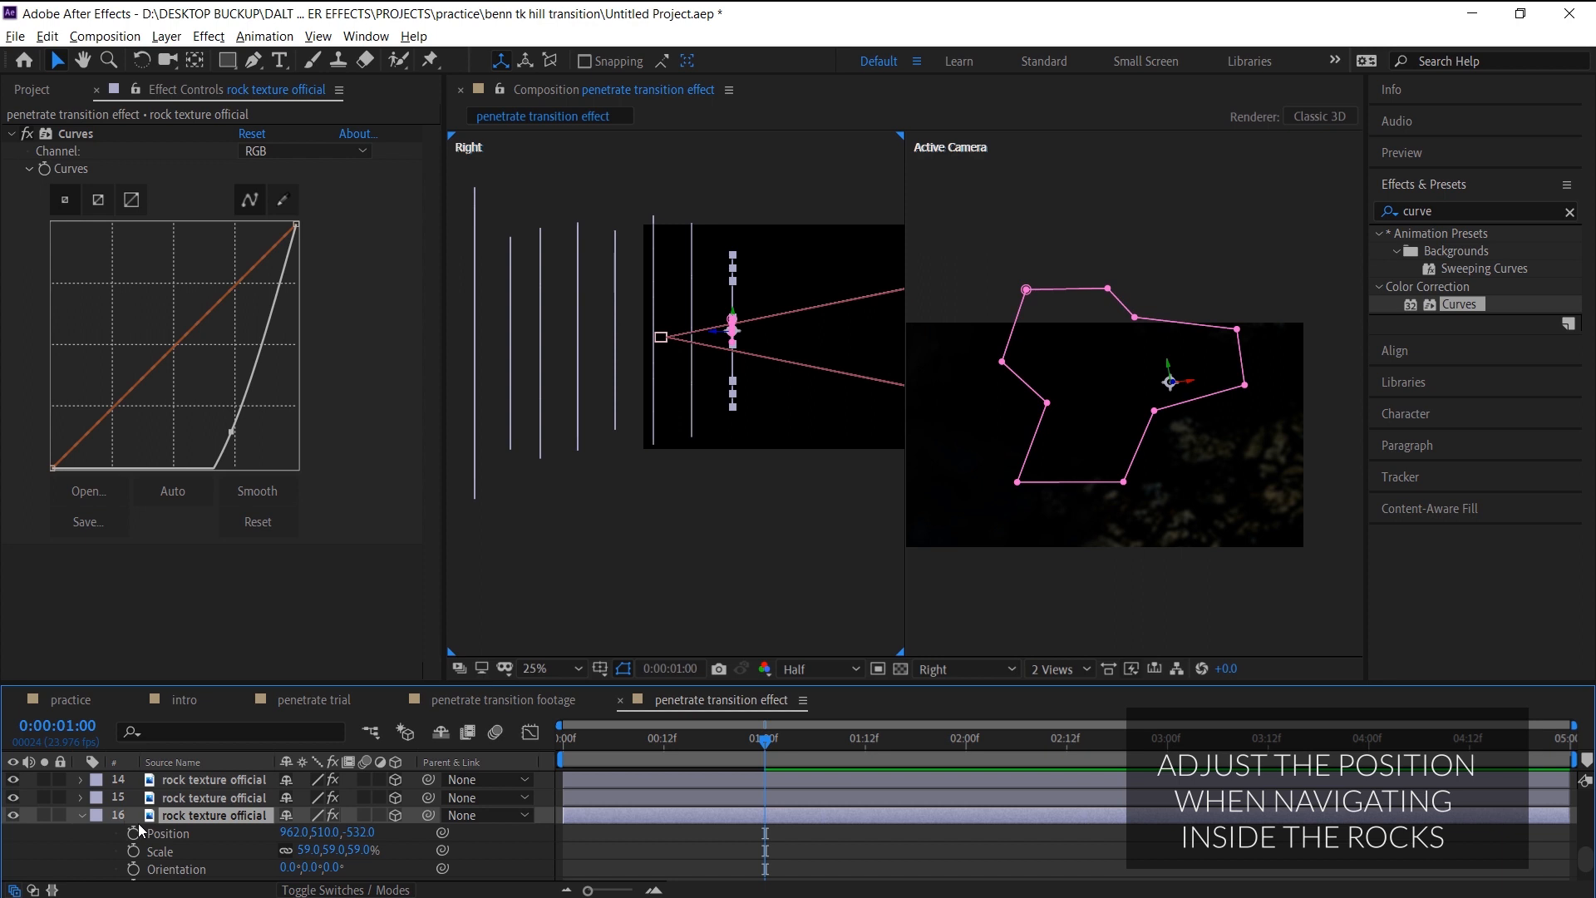
left_click_drag(231, 434, 204, 380)
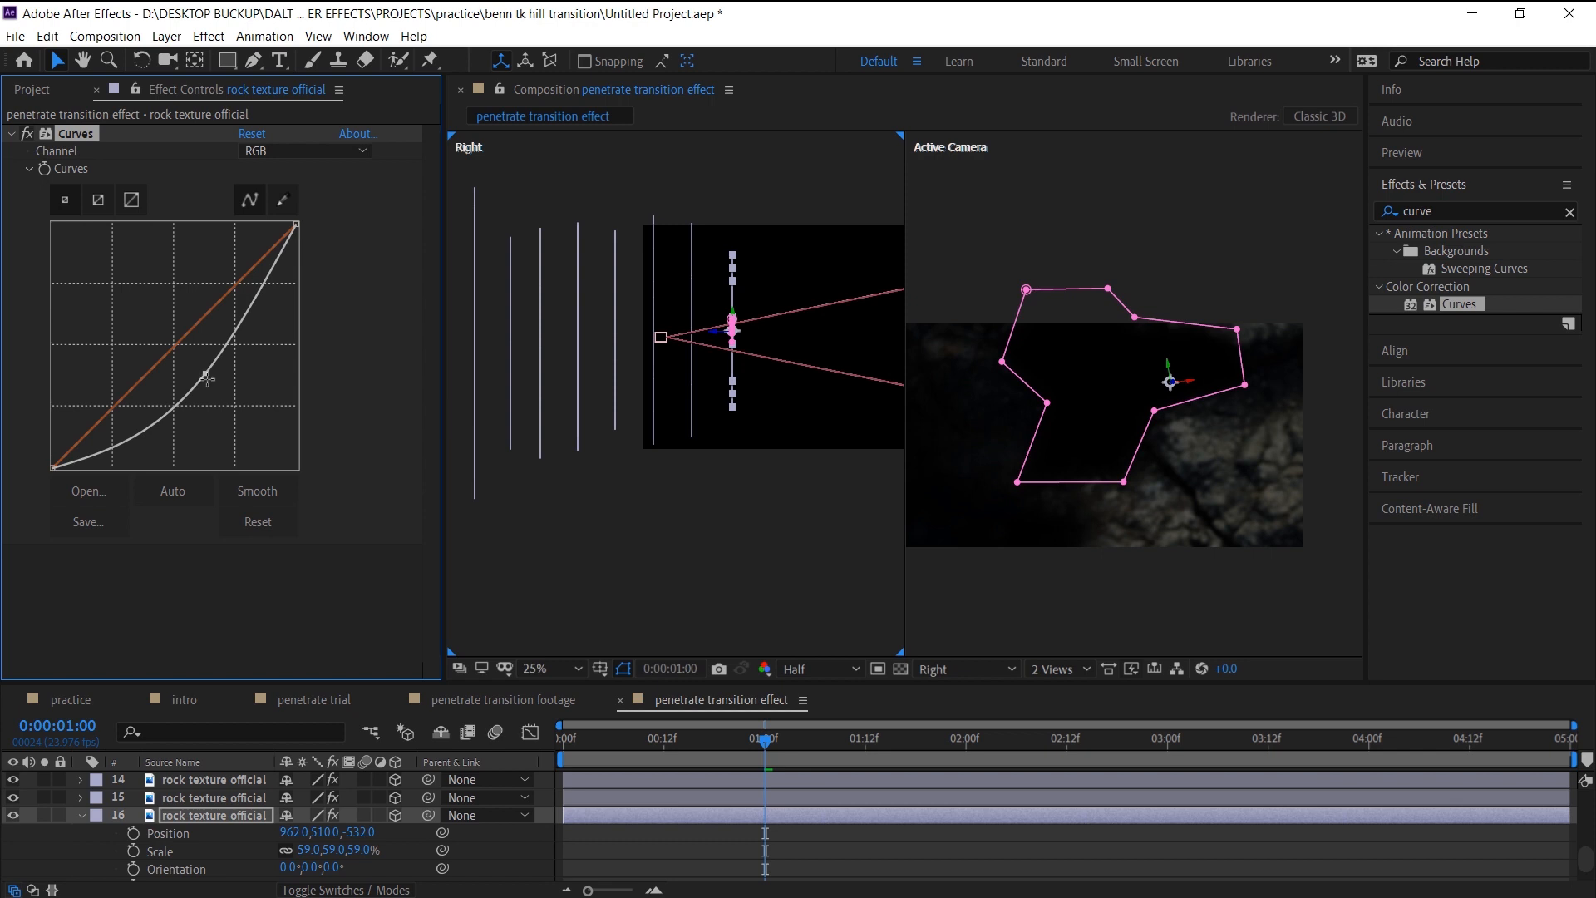
left_click(50, 834)
Push the camera farther forward at 1 second to Z position -550.7 and shift it up to Y position 506.3.
scroll(775, 802, "up", 8)
scroll(777, 807, "up", 2)
left_click(661, 337)
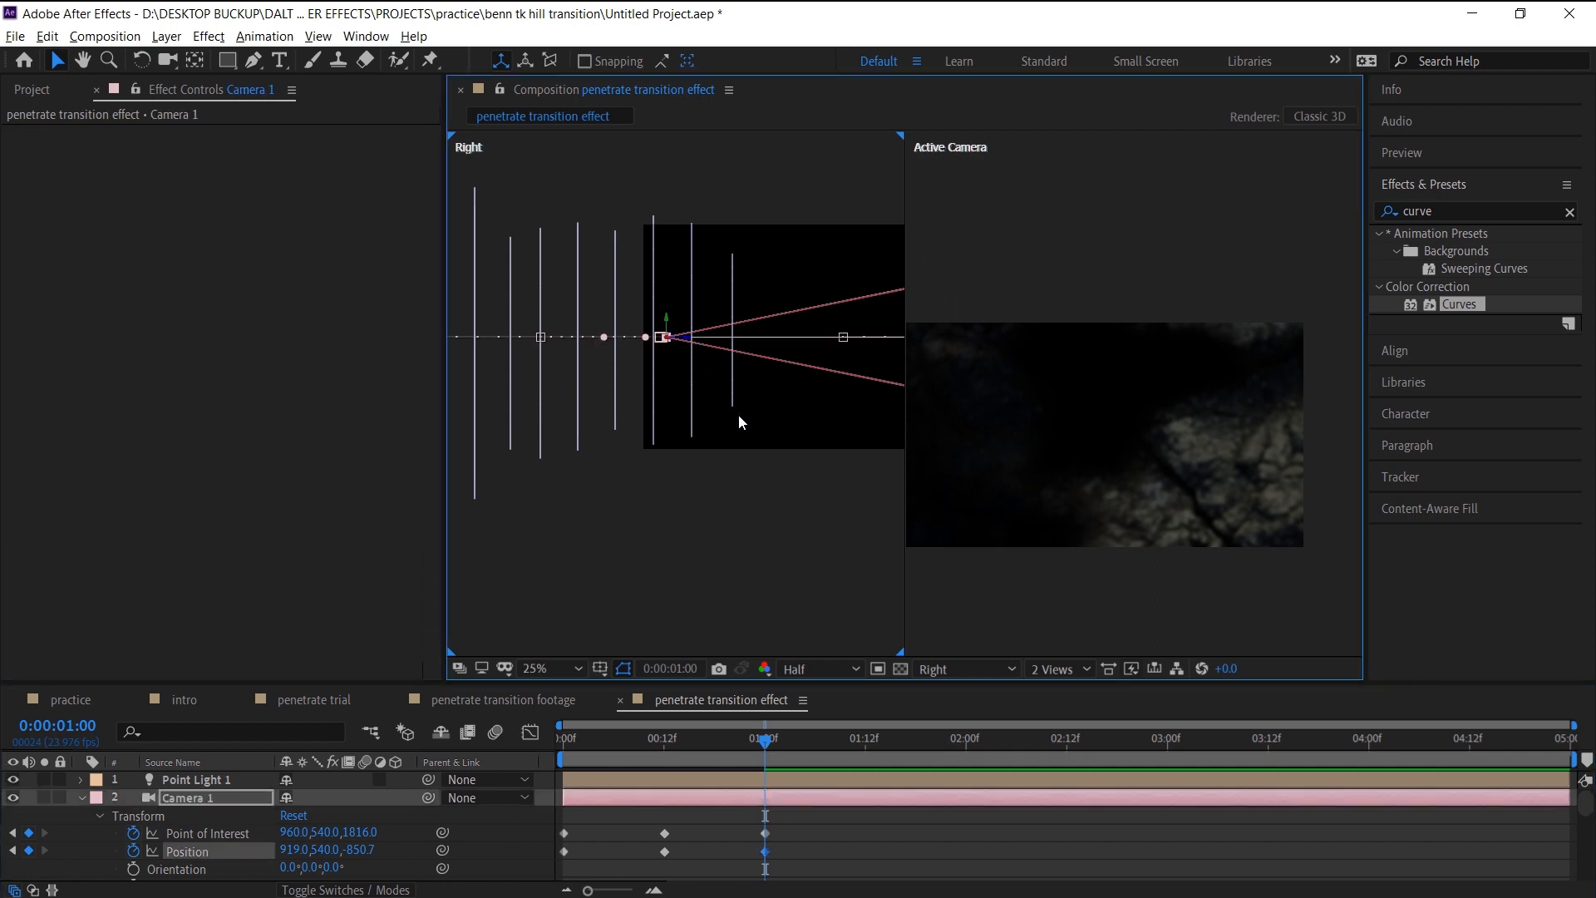
key("space")
left_click_drag(737, 416, 668, 416)
left_click_drag(621, 344, 649, 348)
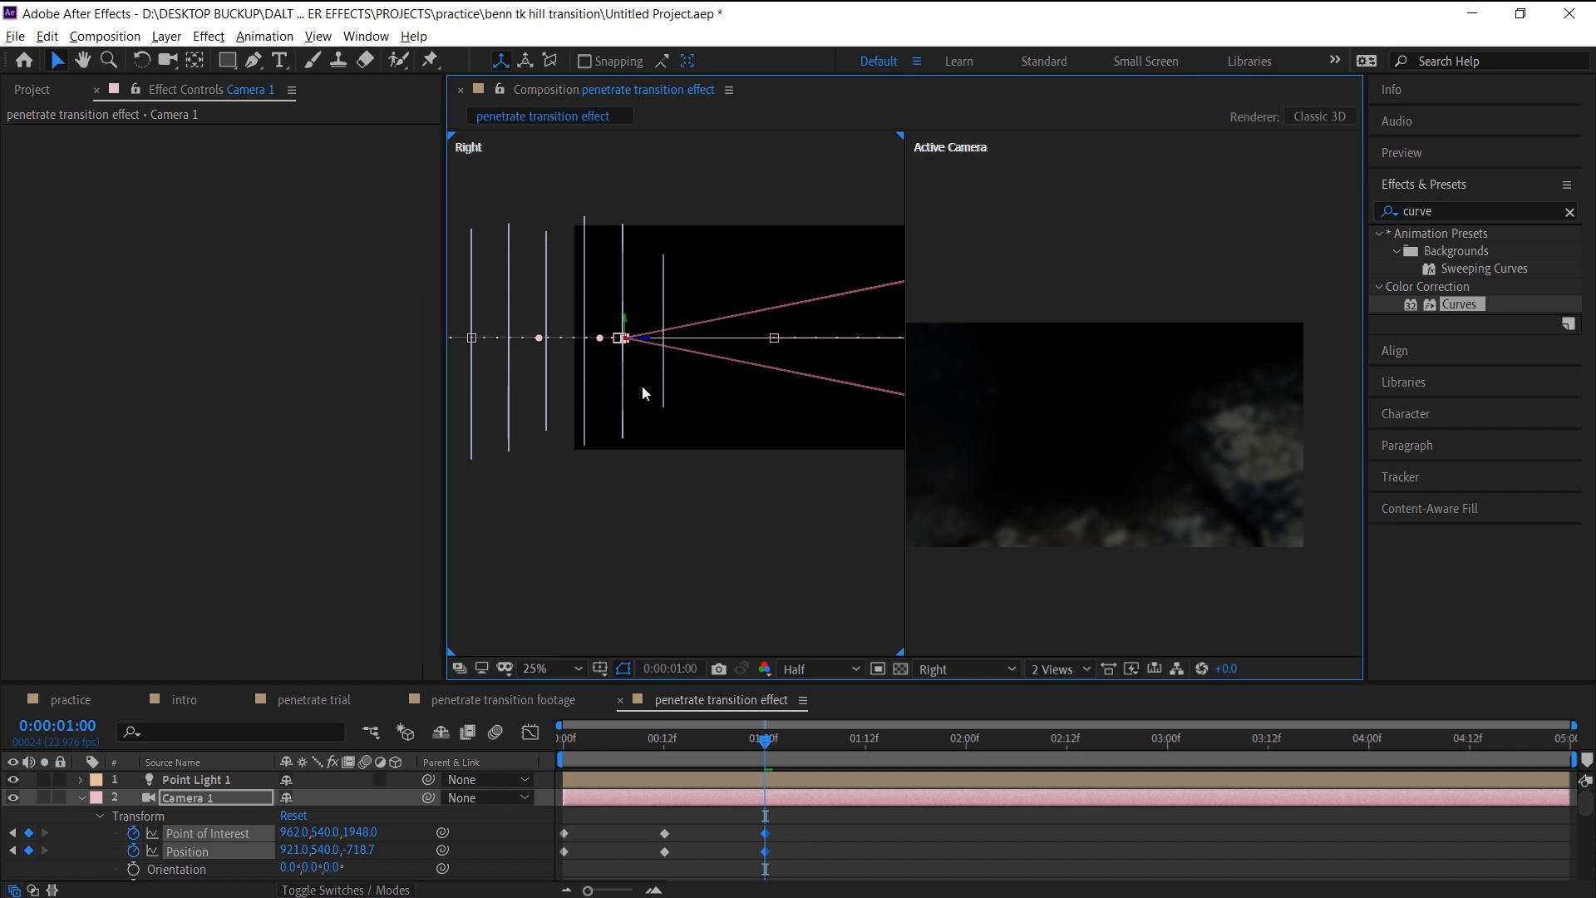
left_click_drag(334, 850, 292, 852)
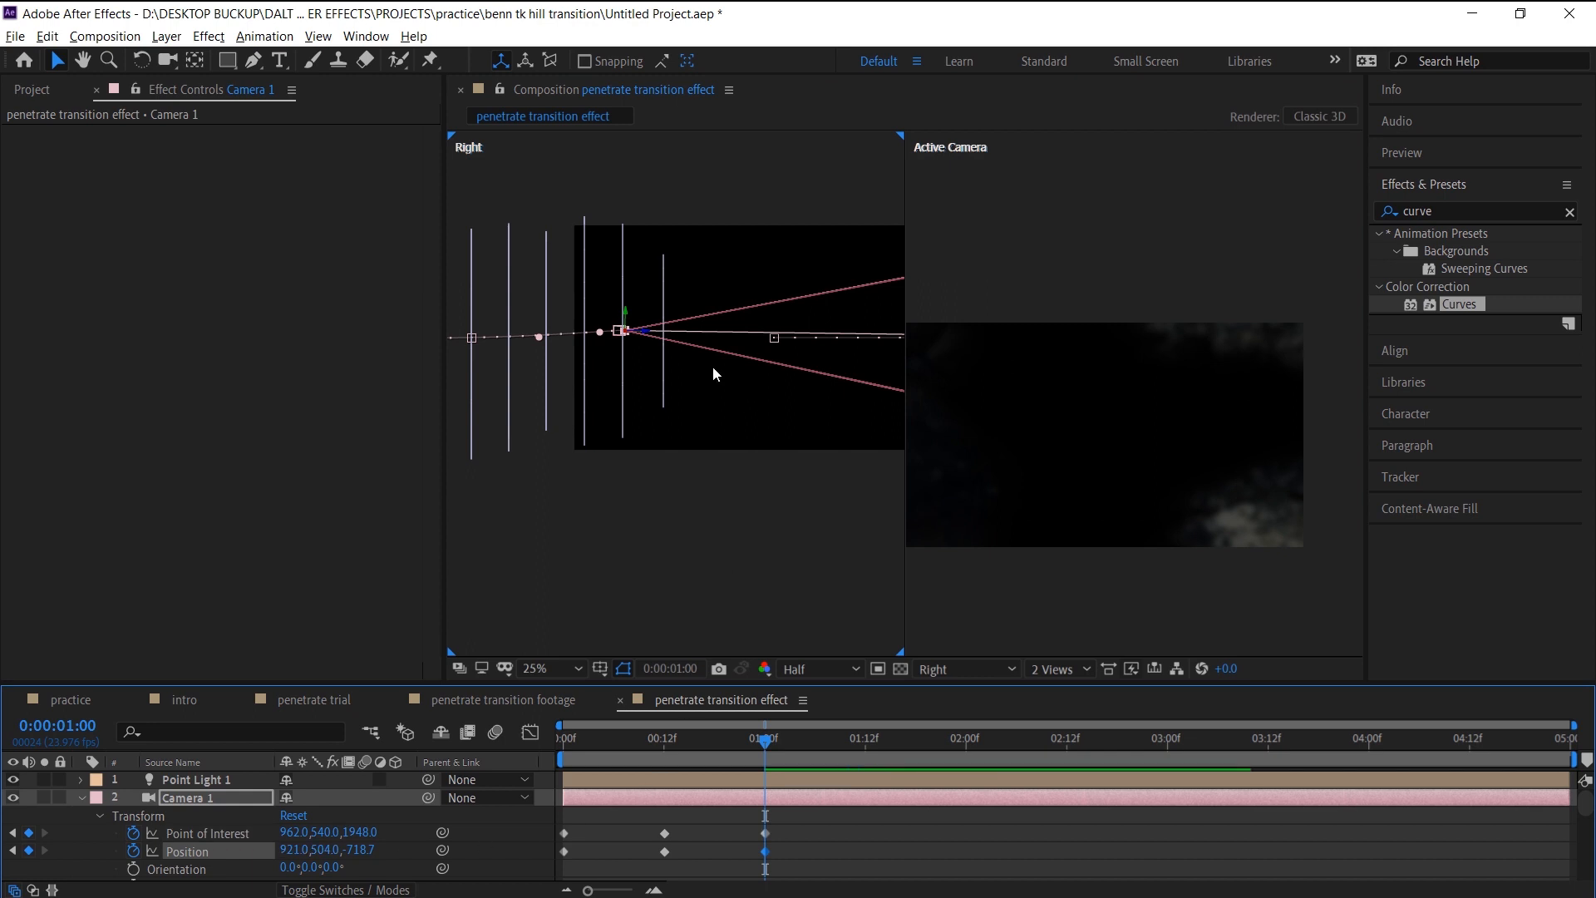
left_click_drag(651, 337, 688, 343)
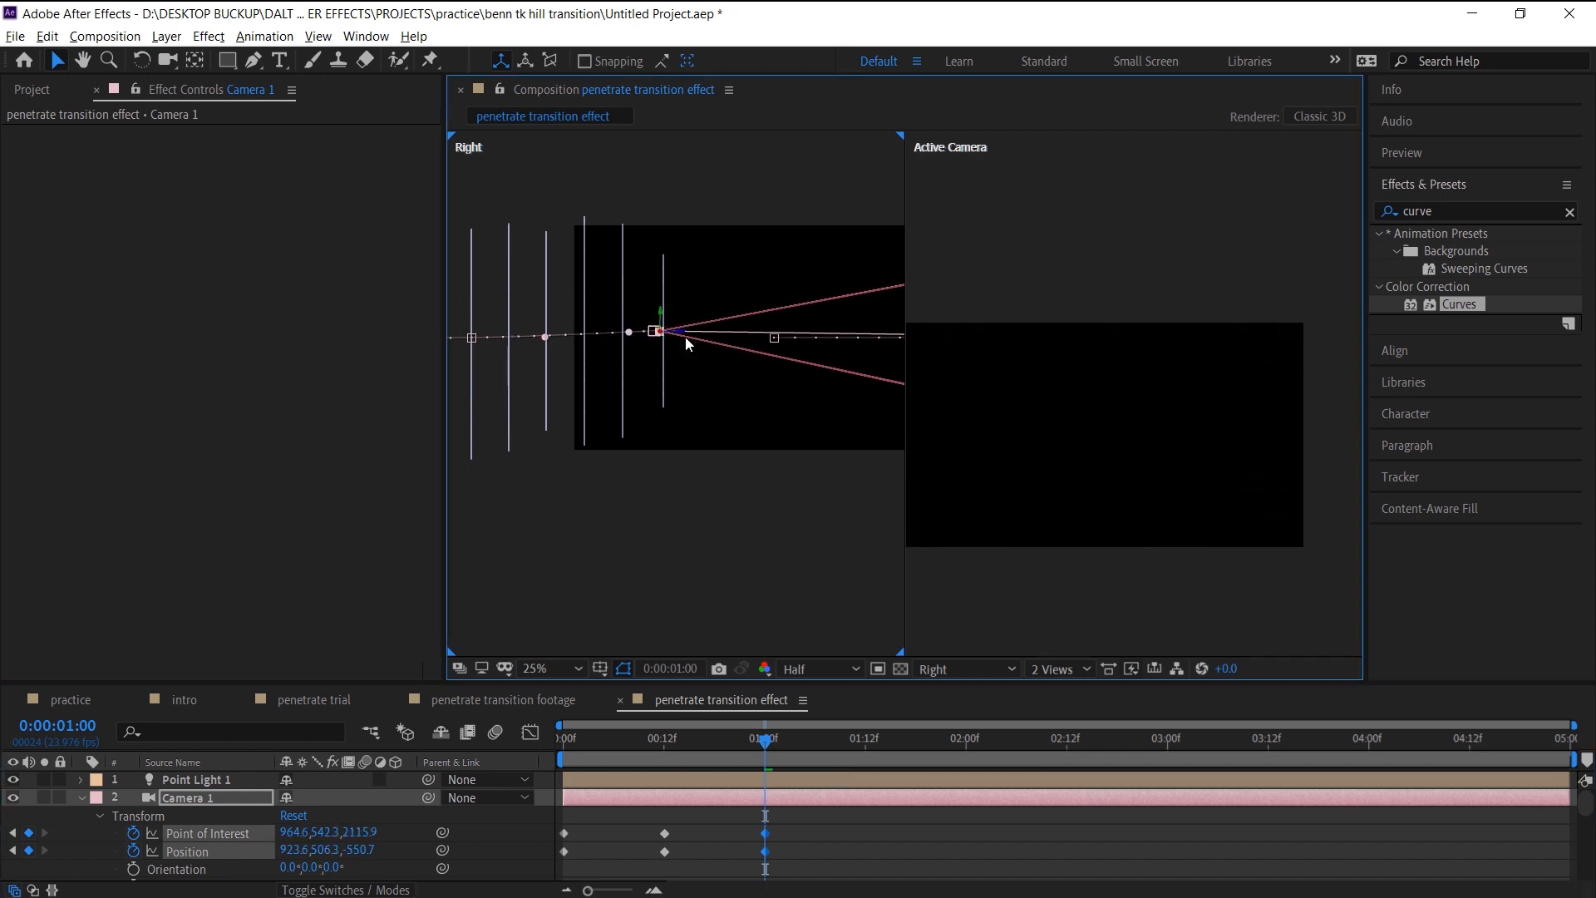
End the work area at about 0:00:01:06 and preview the camera flight from the start.
left_click(819, 748)
key("n")
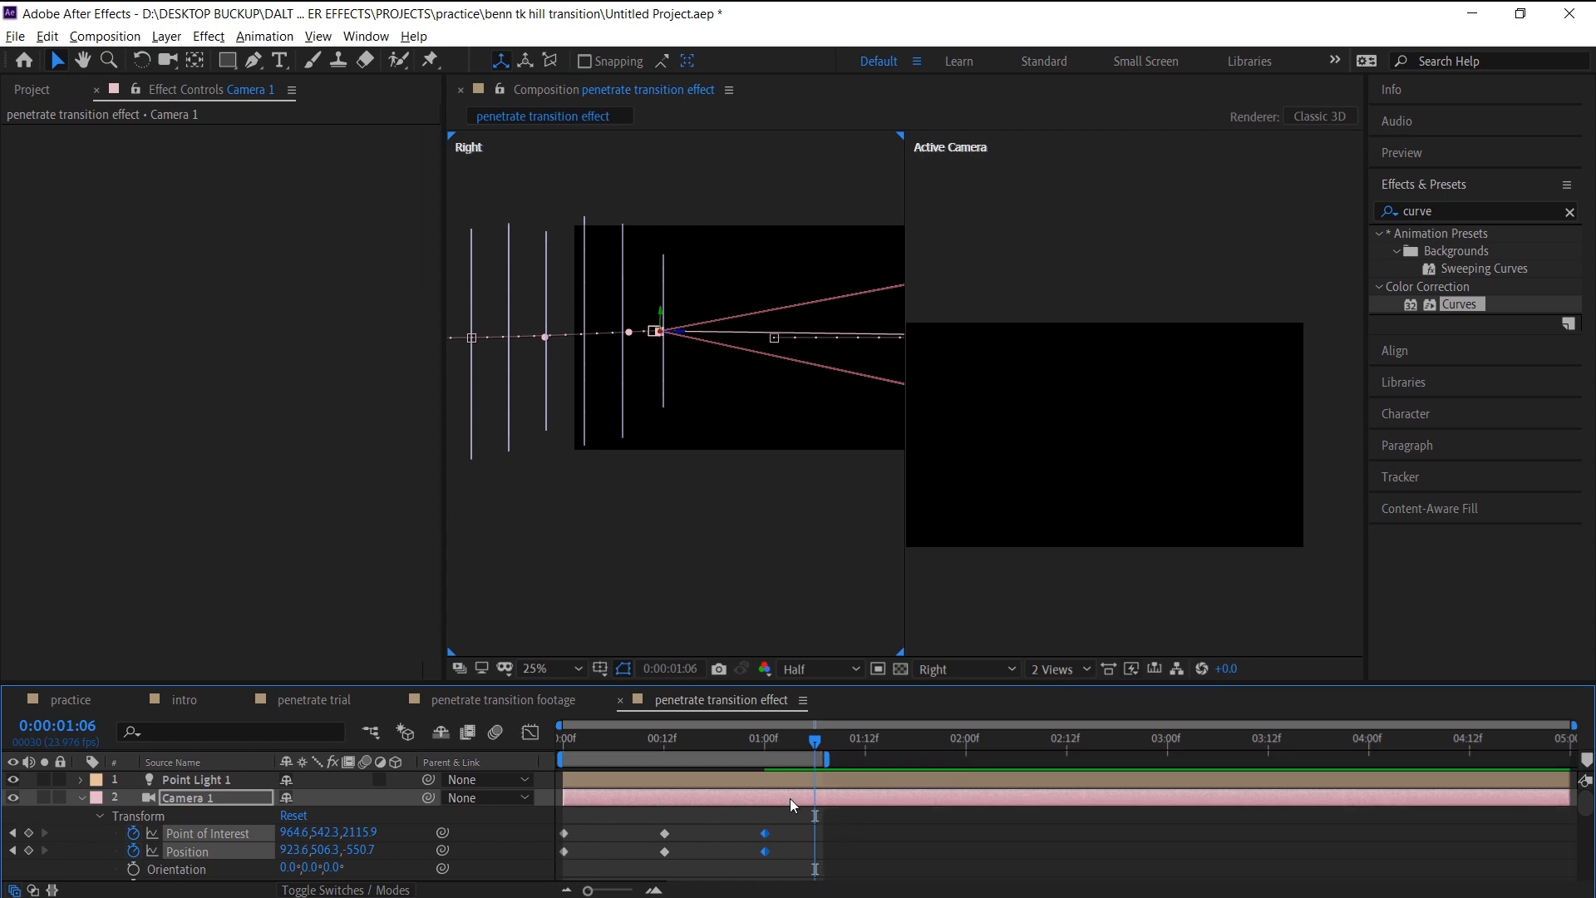
left_click(573, 739)
key("space")
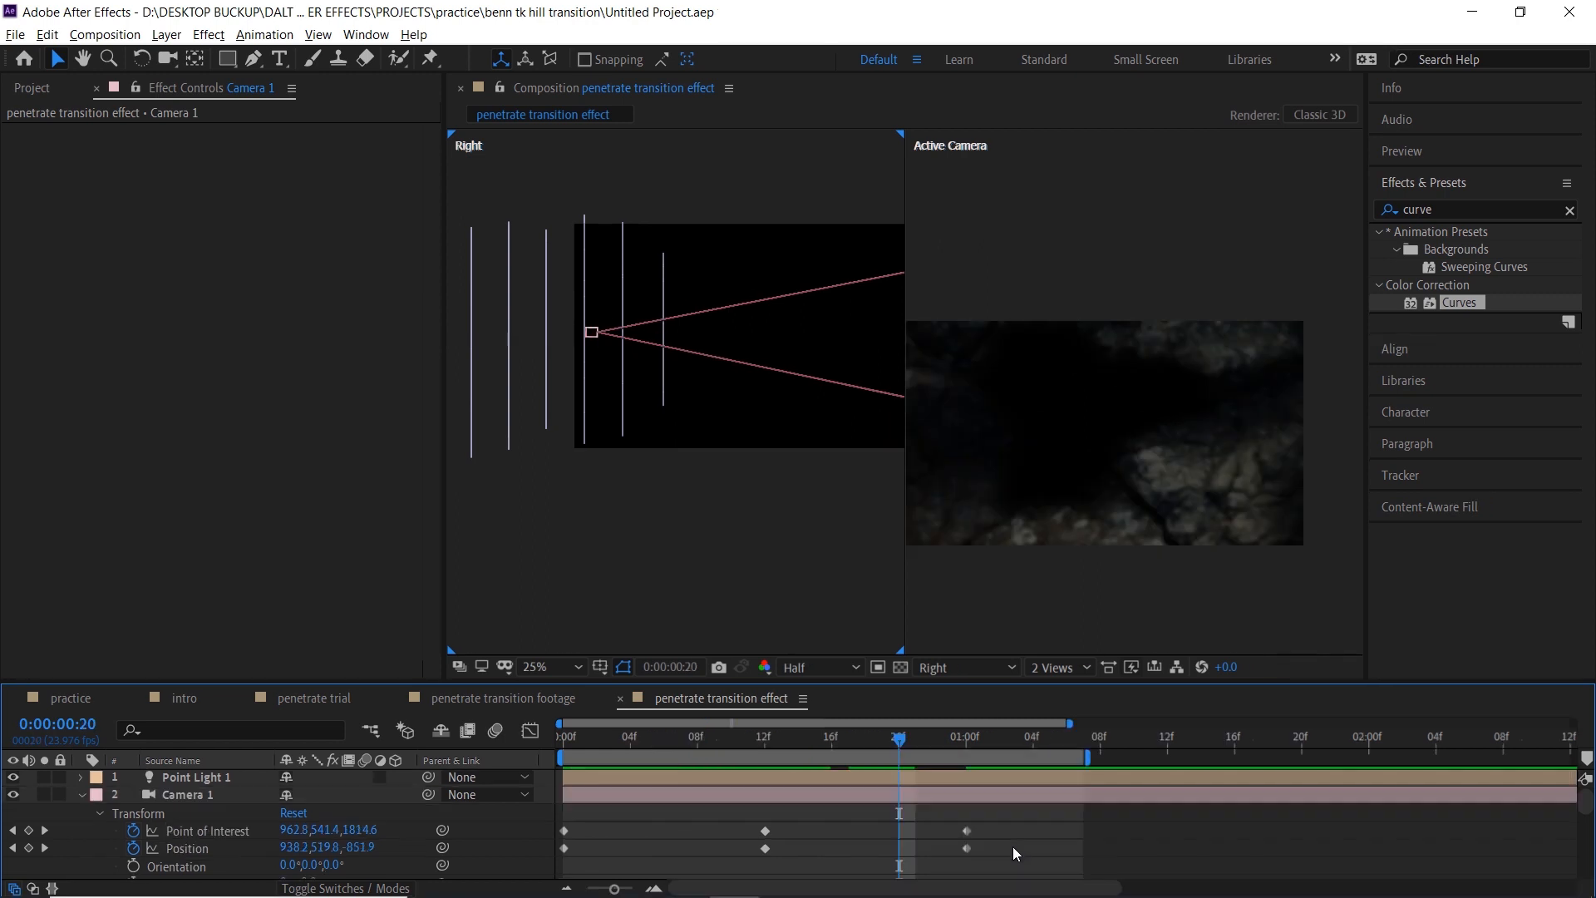
Apply Easy Ease In to the camera's Point of Interest keyframe at 1 second and Easy Ease Out to its first keyframe.
scroll(957, 855, "up", 1)
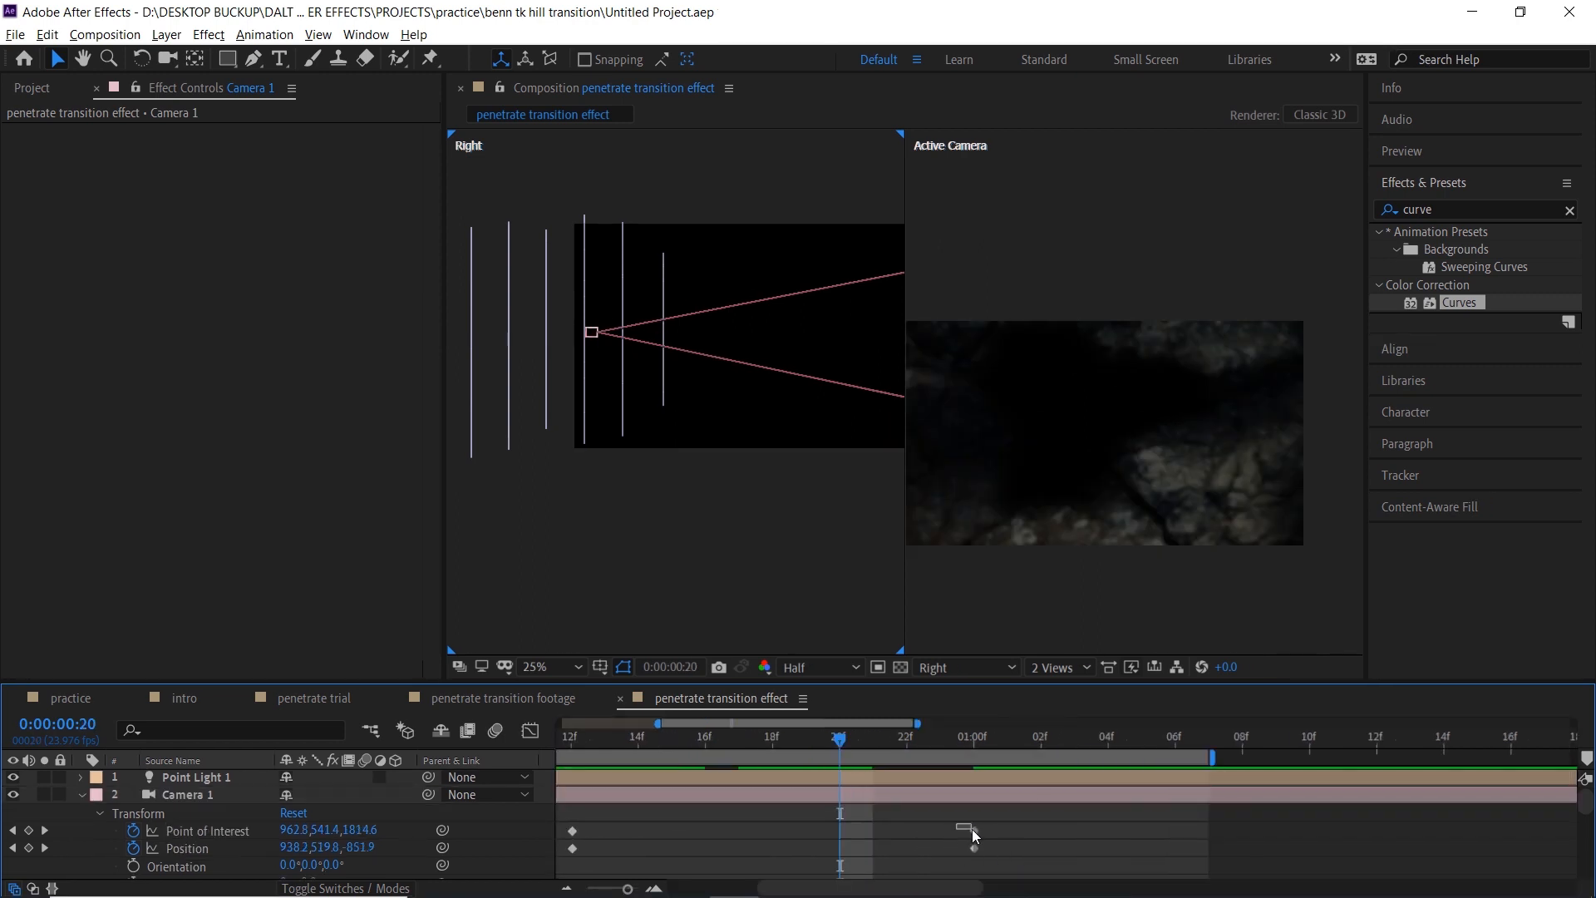
right_click(975, 830)
mouse_move(1080, 819)
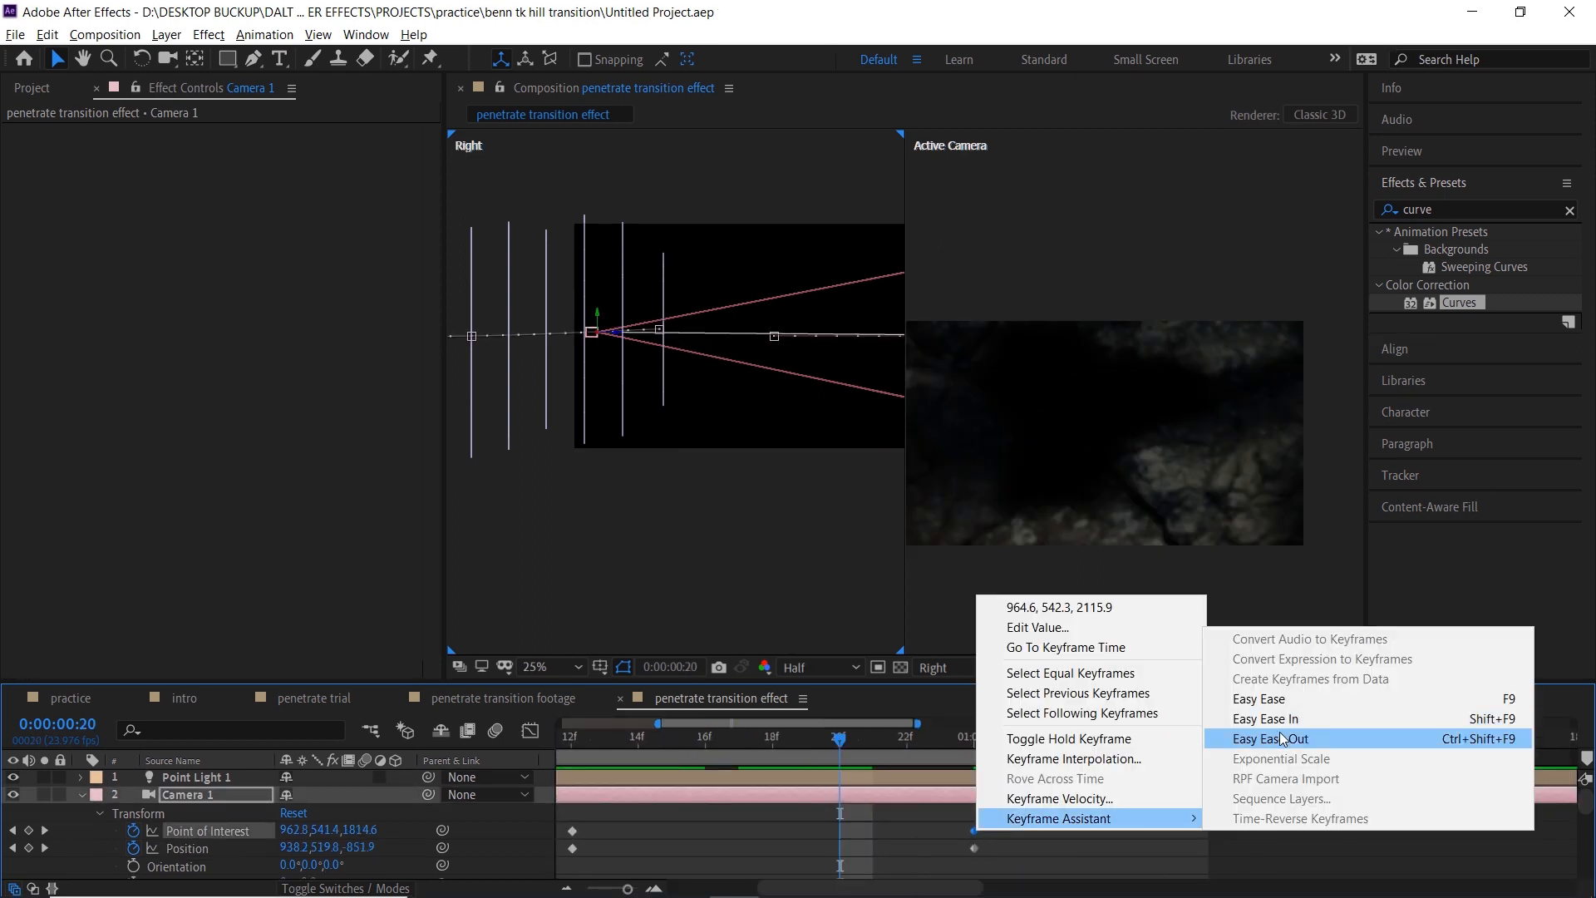
left_click(1279, 721)
left_click_drag(940, 796, 1049, 796)
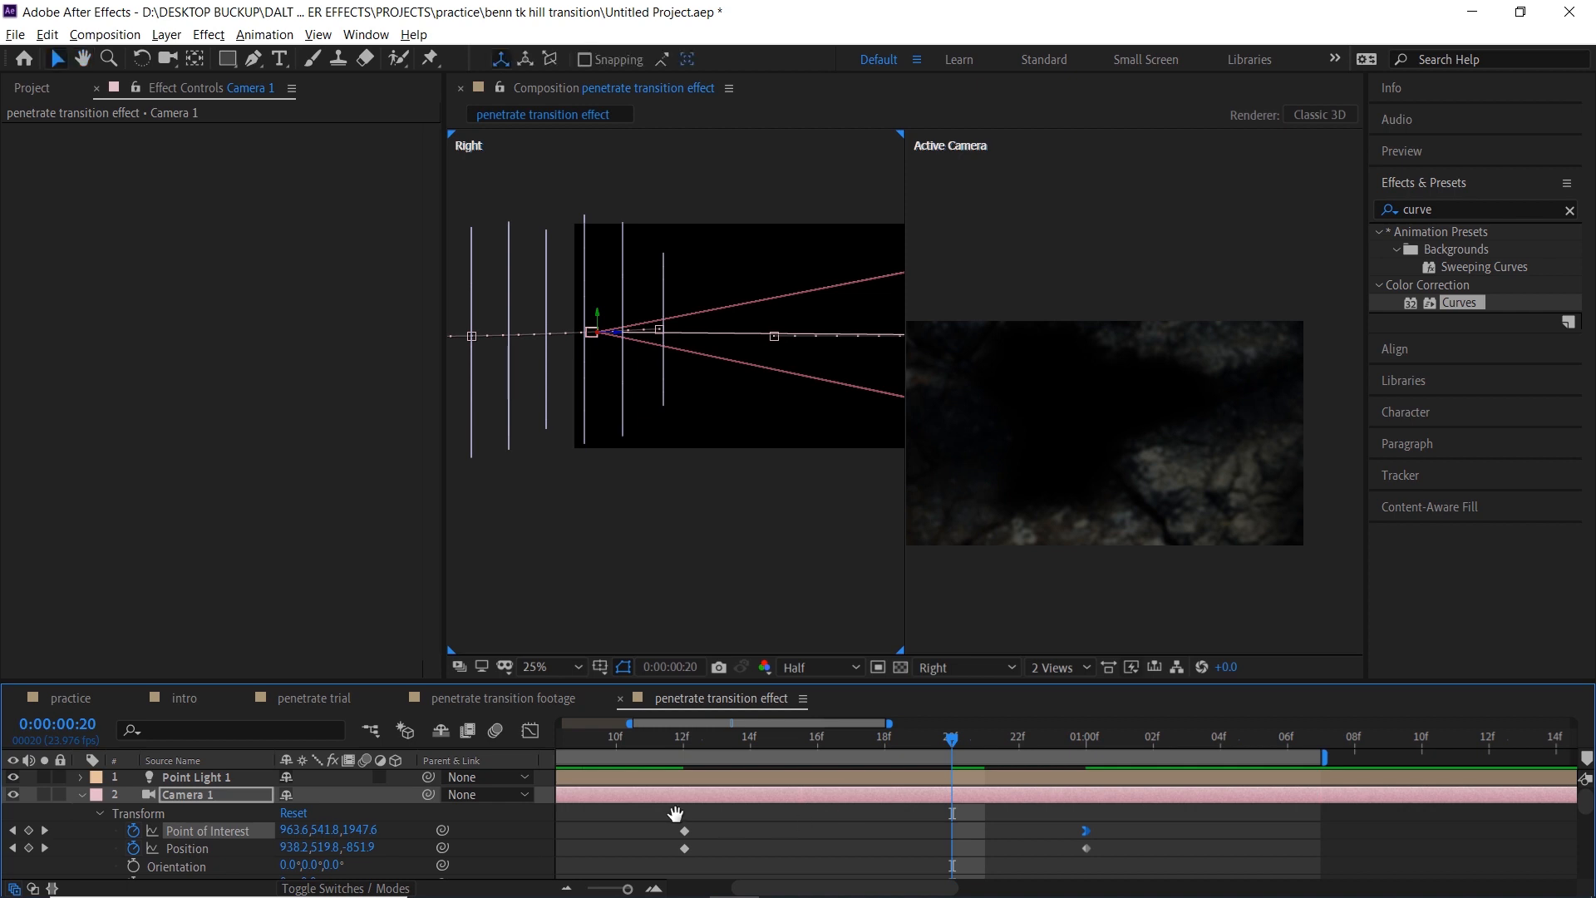
left_click_drag(675, 813, 1074, 814)
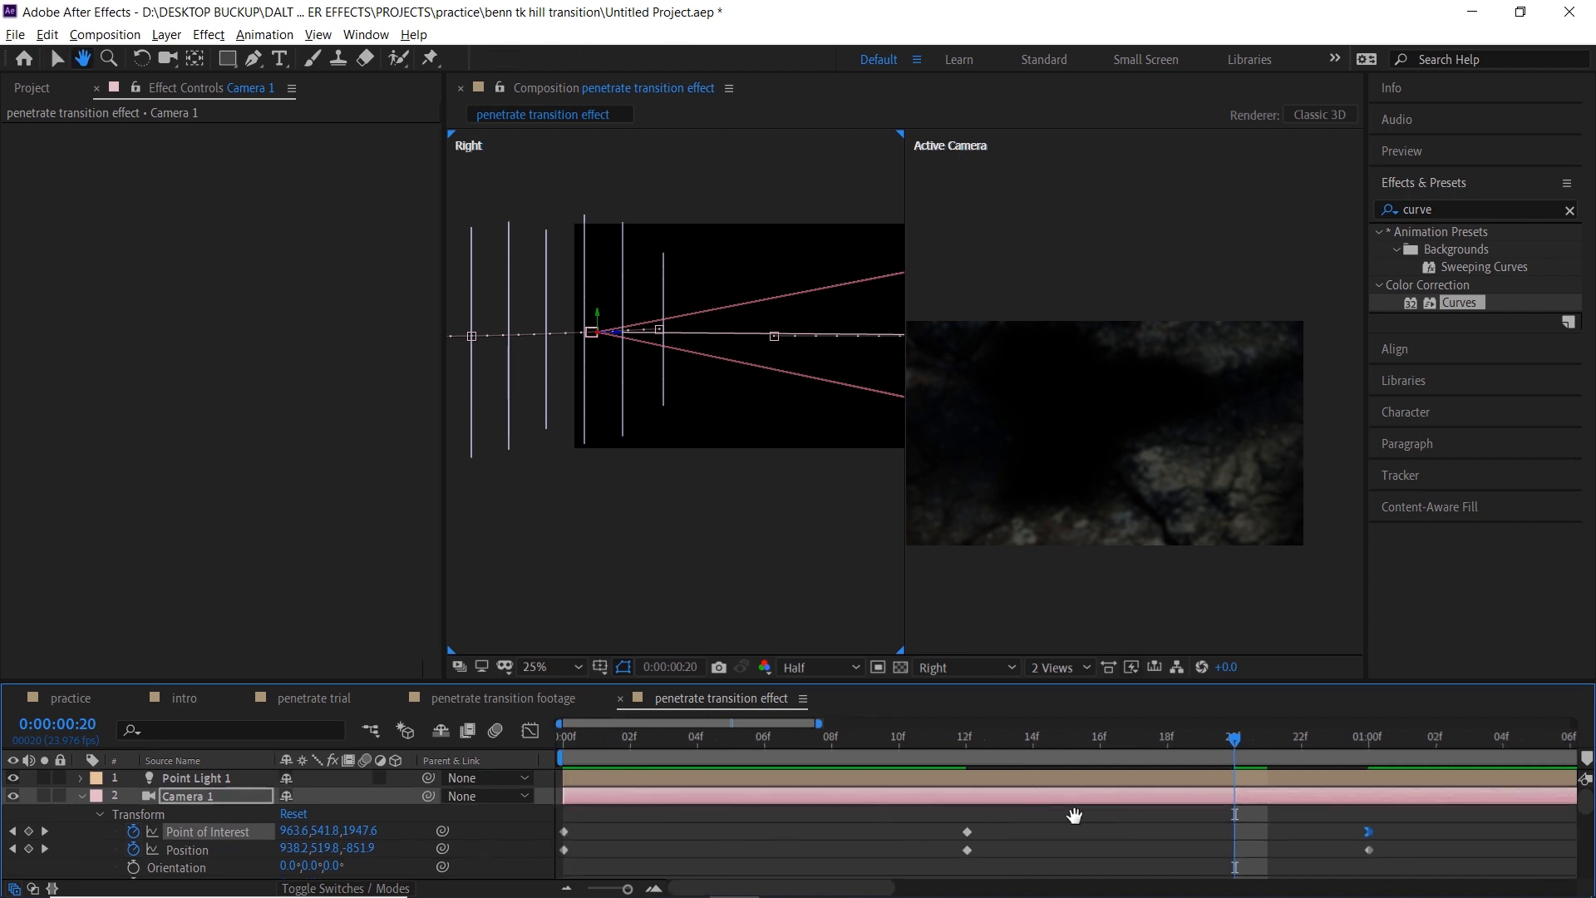
right_click(564, 831)
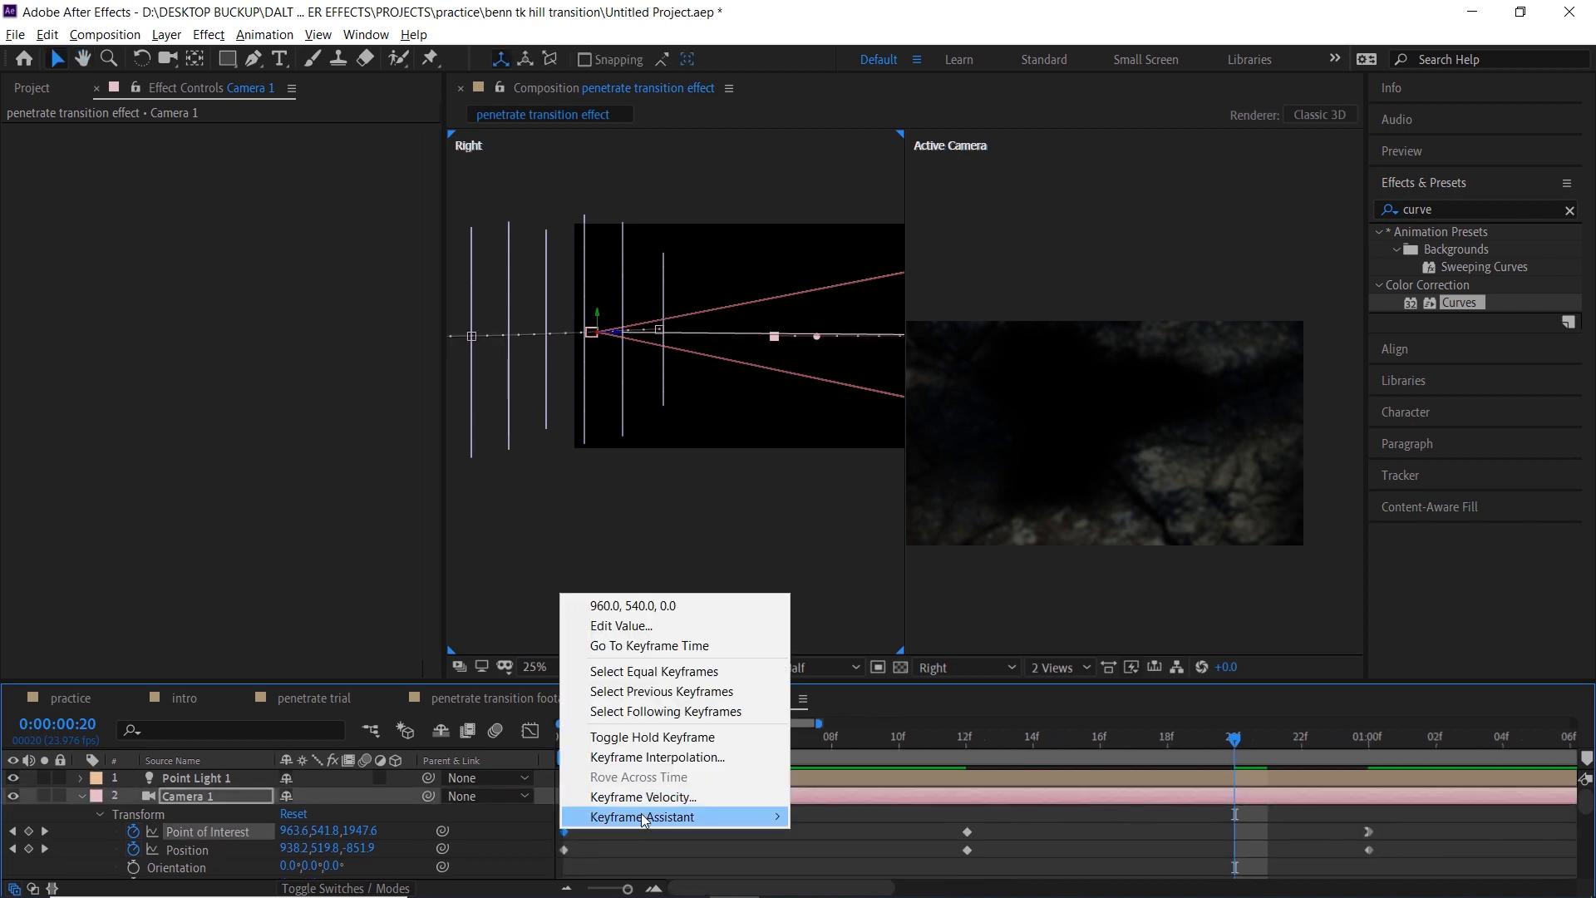
mouse_move(646, 819)
left_click(878, 736)
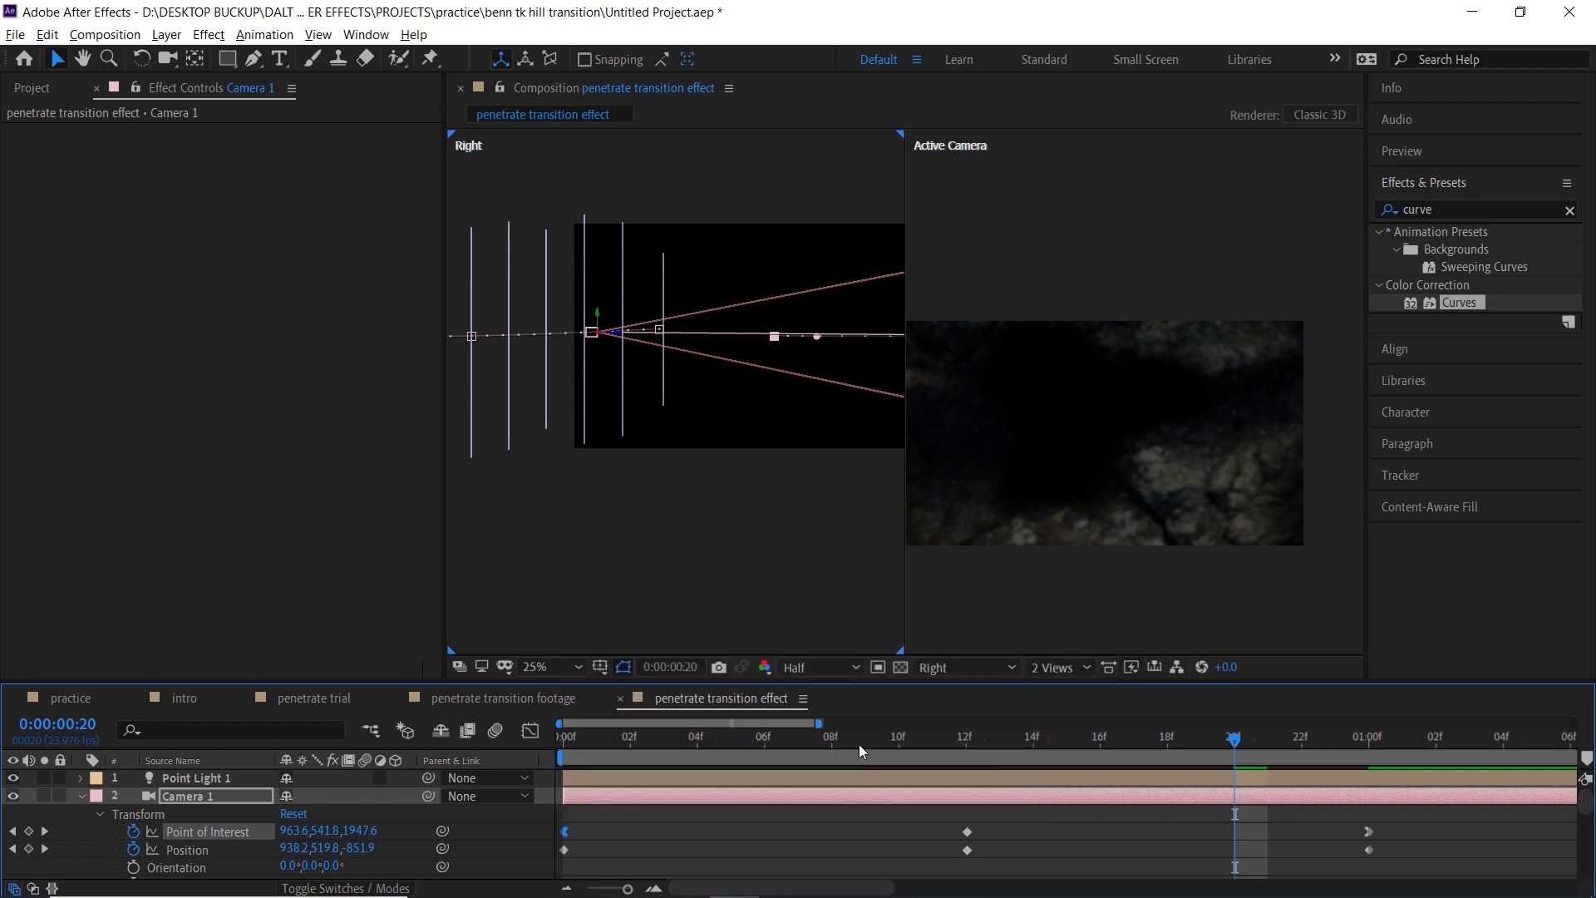
Preview the eased camera move from the first frame and collapse the properties of all layers.
left_click(565, 742)
scroll(784, 849, "down", 5)
key("space")
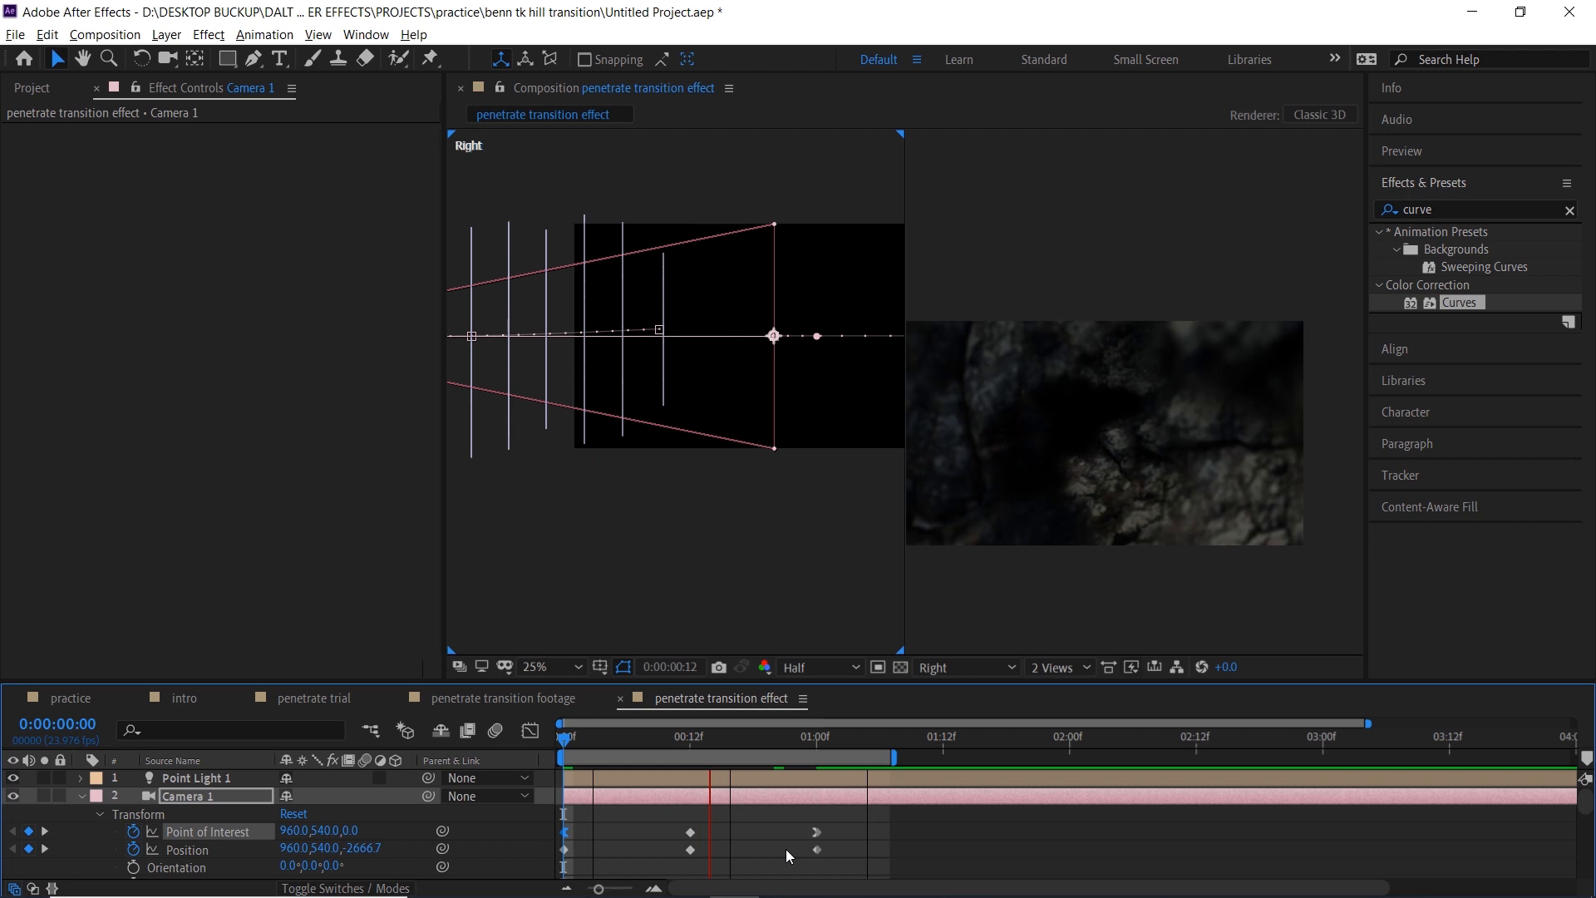
key("space")
left_click_drag(693, 740, 561, 742)
key("ctrl+a")
key("u")
key("space")
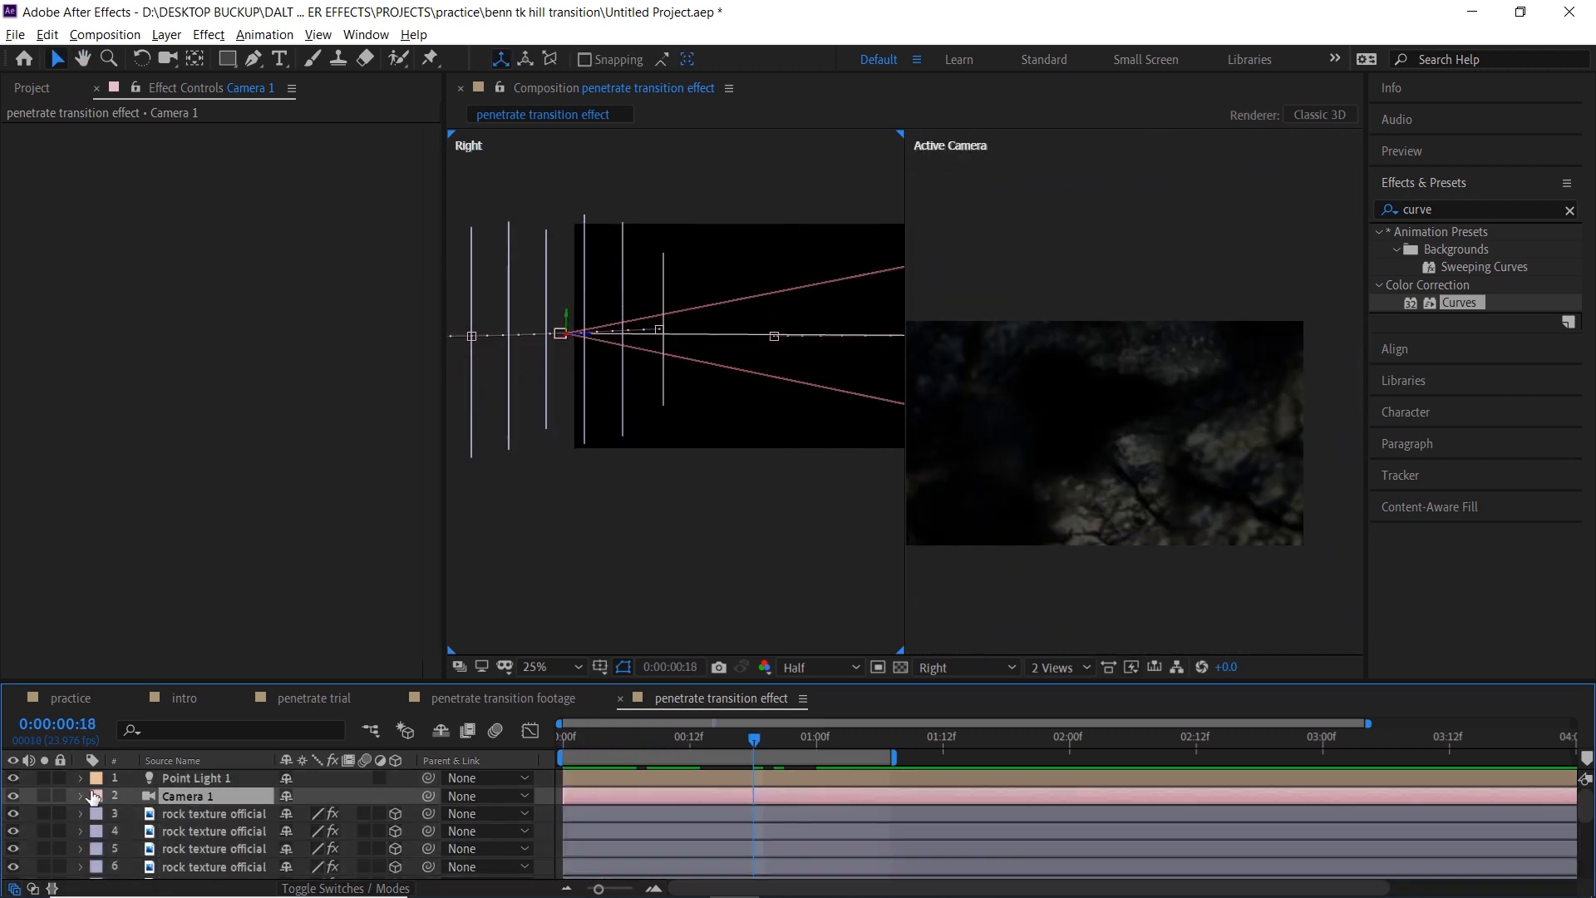
Add the expression wiggle(1,40) to the camera's Point of Interest for a shake and preview it.
left_click(80, 795)
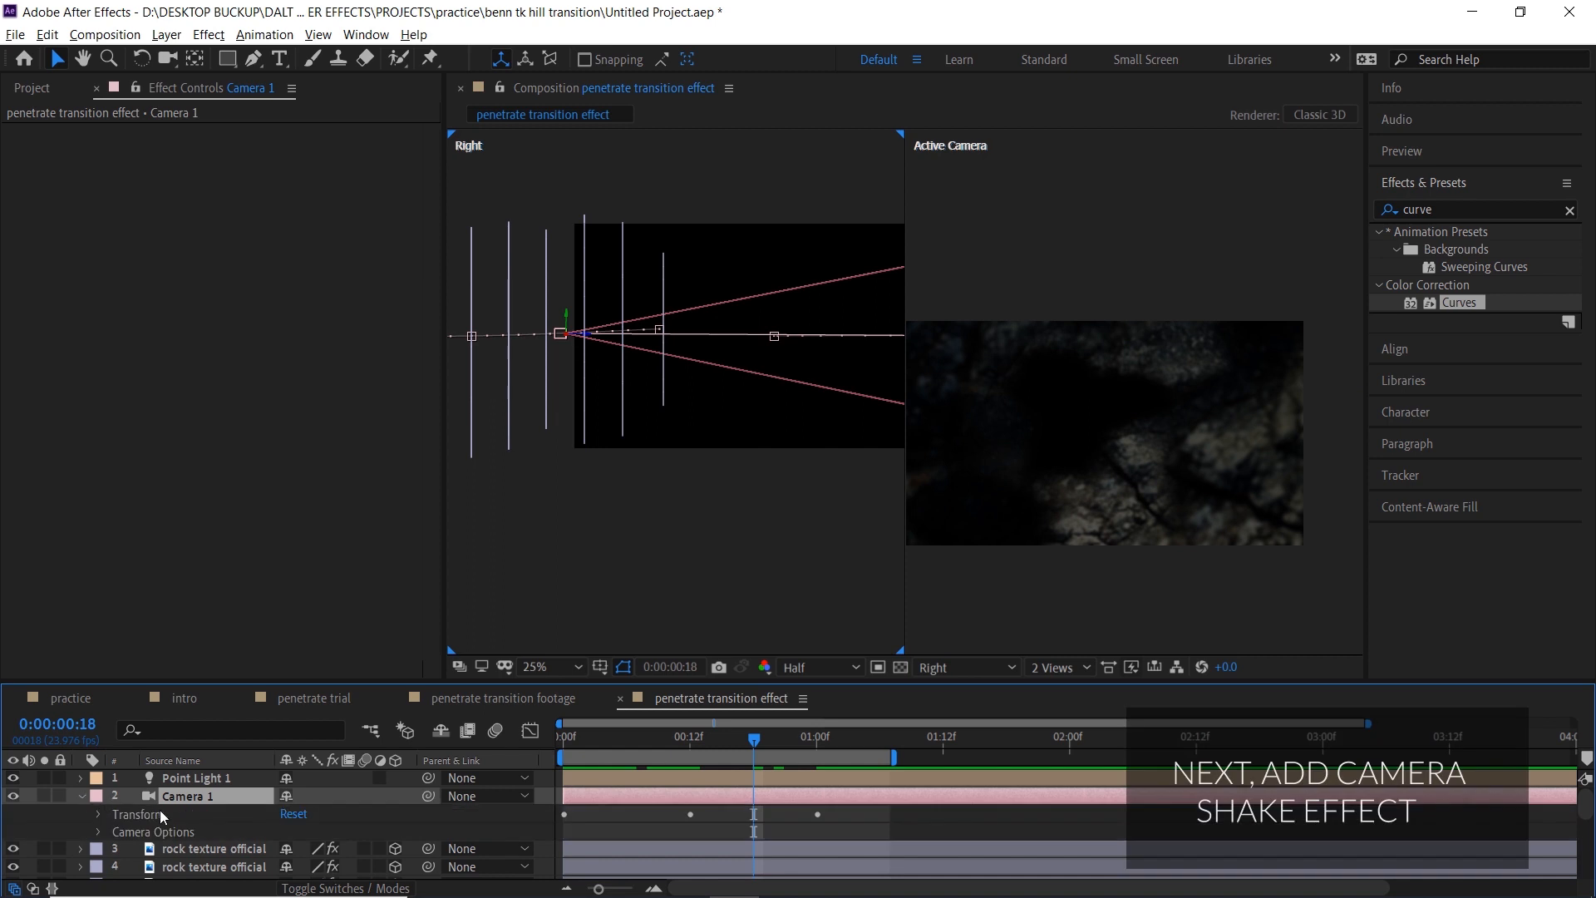
left_click(99, 814)
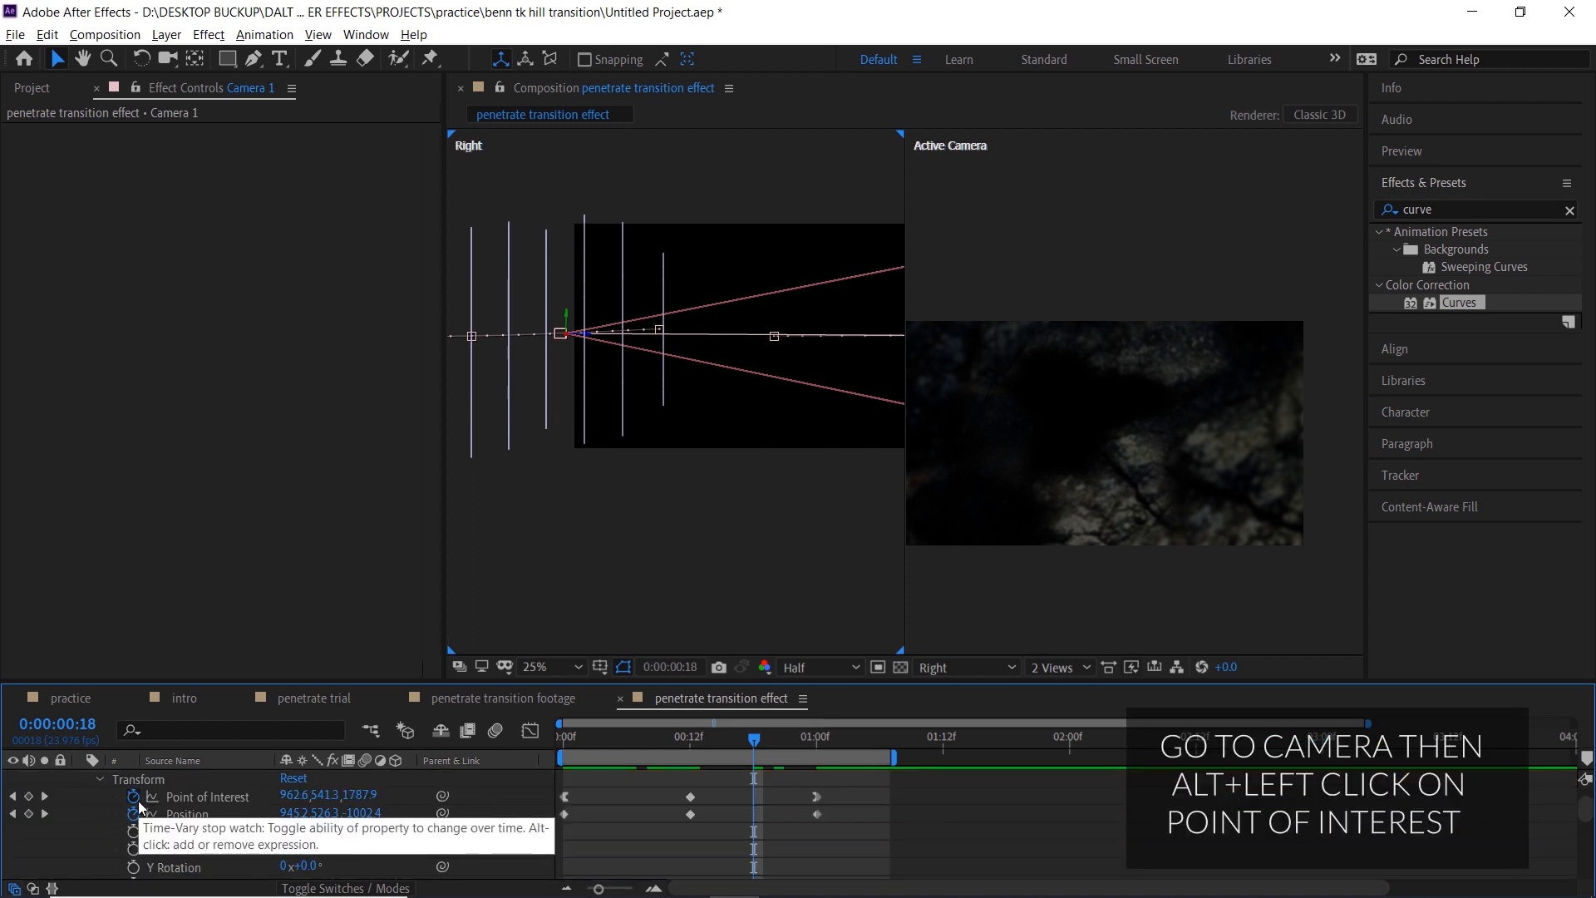
left_click(135, 798, "alt")
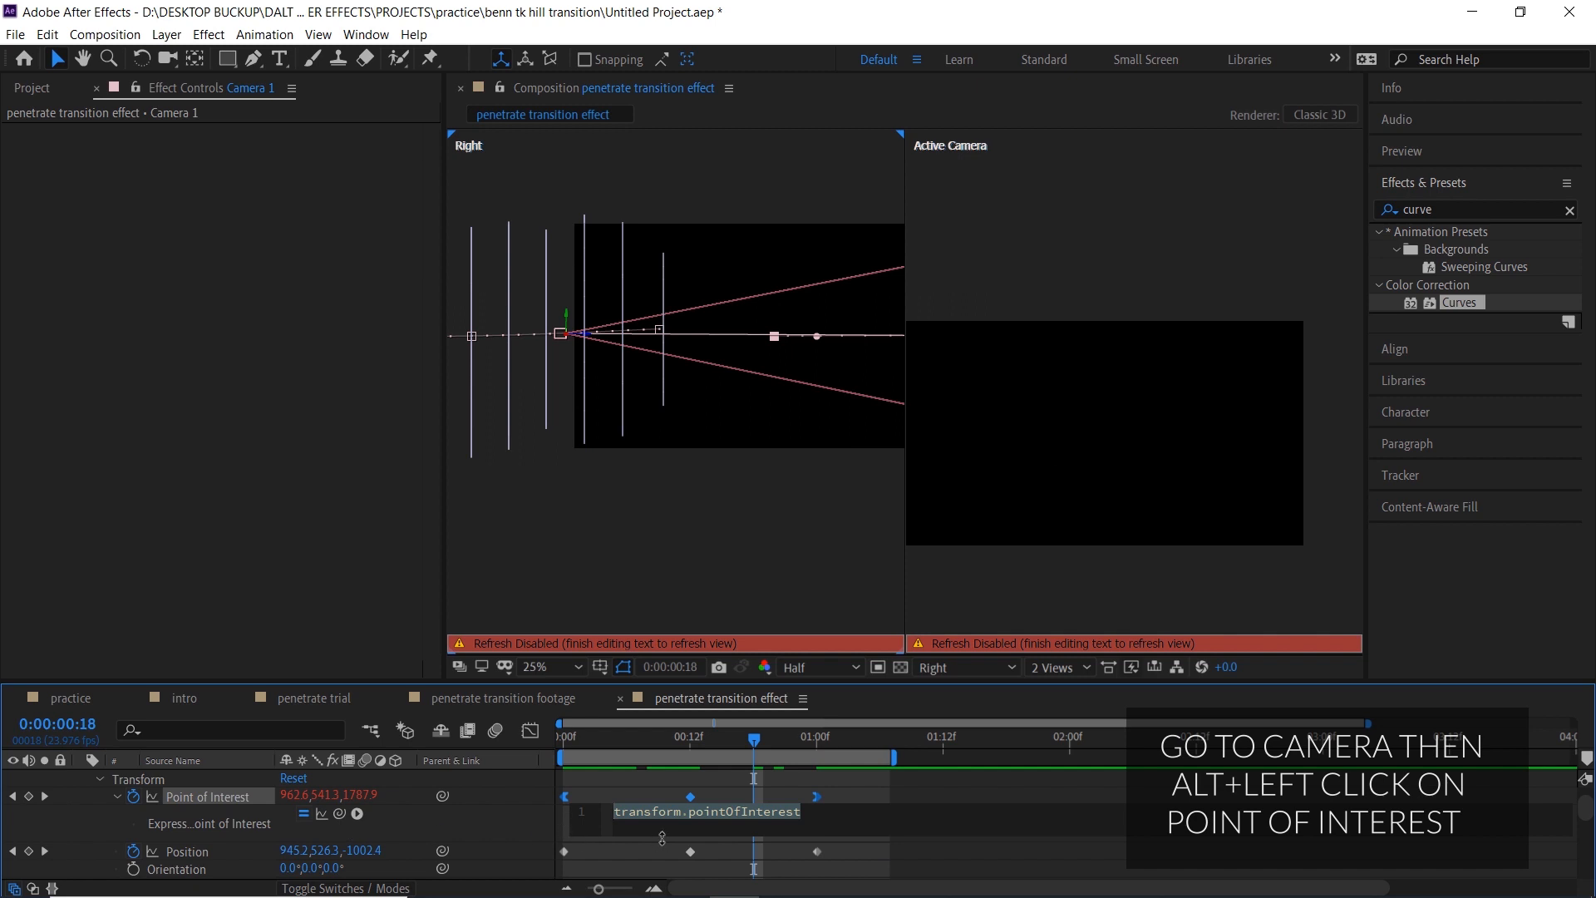
type("wigg")
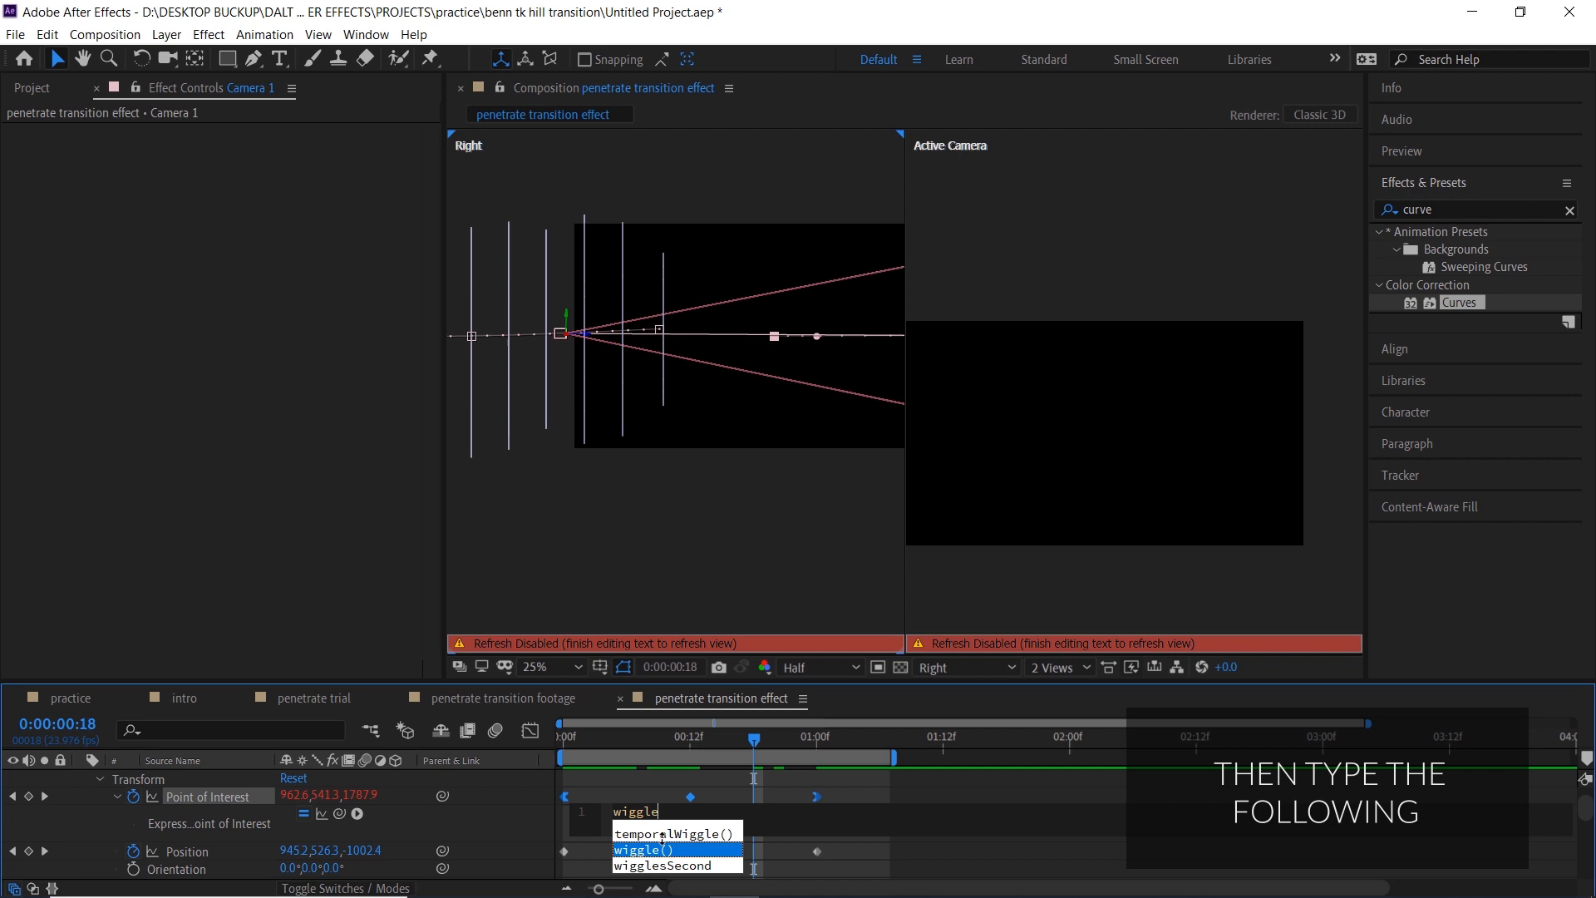
type("le")
key("Return")
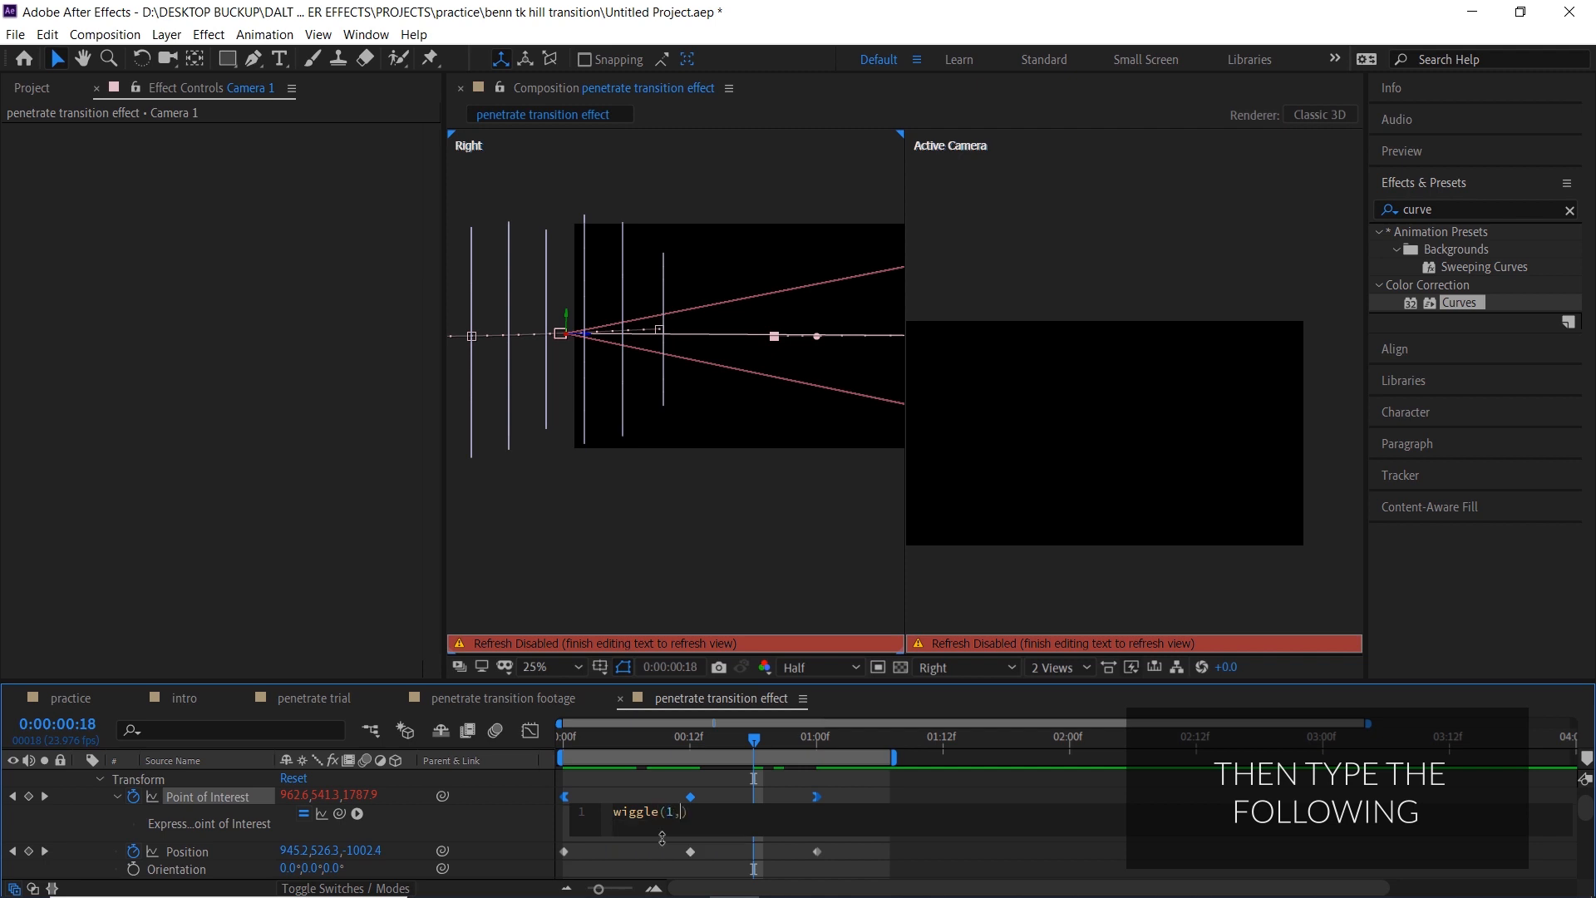
left_click(542, 833)
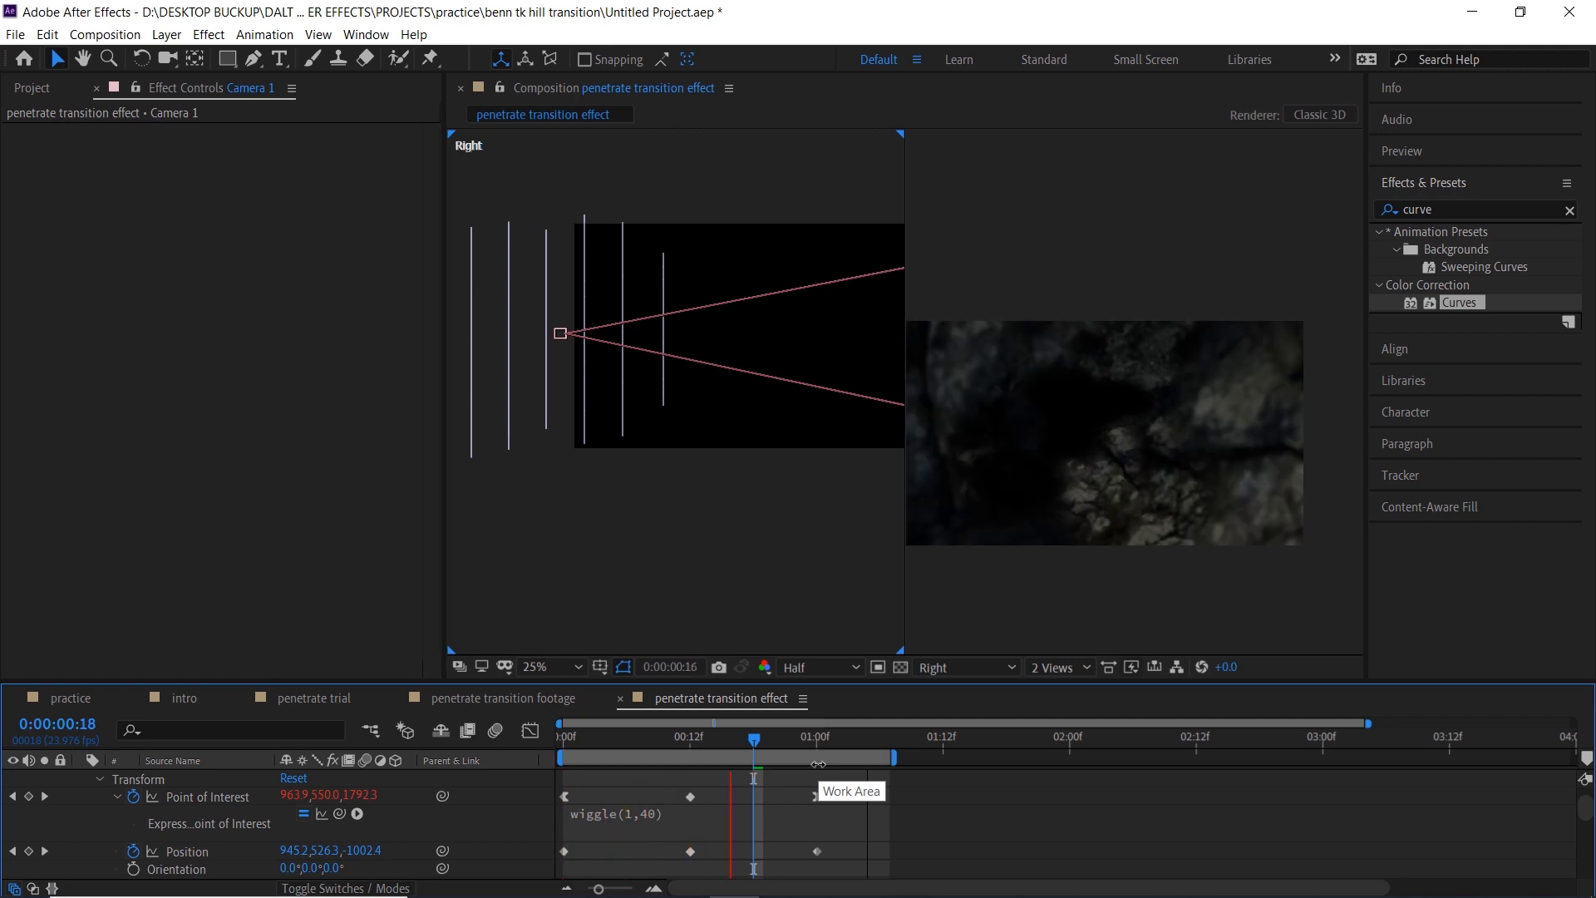
key("space")
Collapse all layer properties and reduce Point Light 1's intensity to 30% in its light settings.
key("ctrl+a")
key("u")
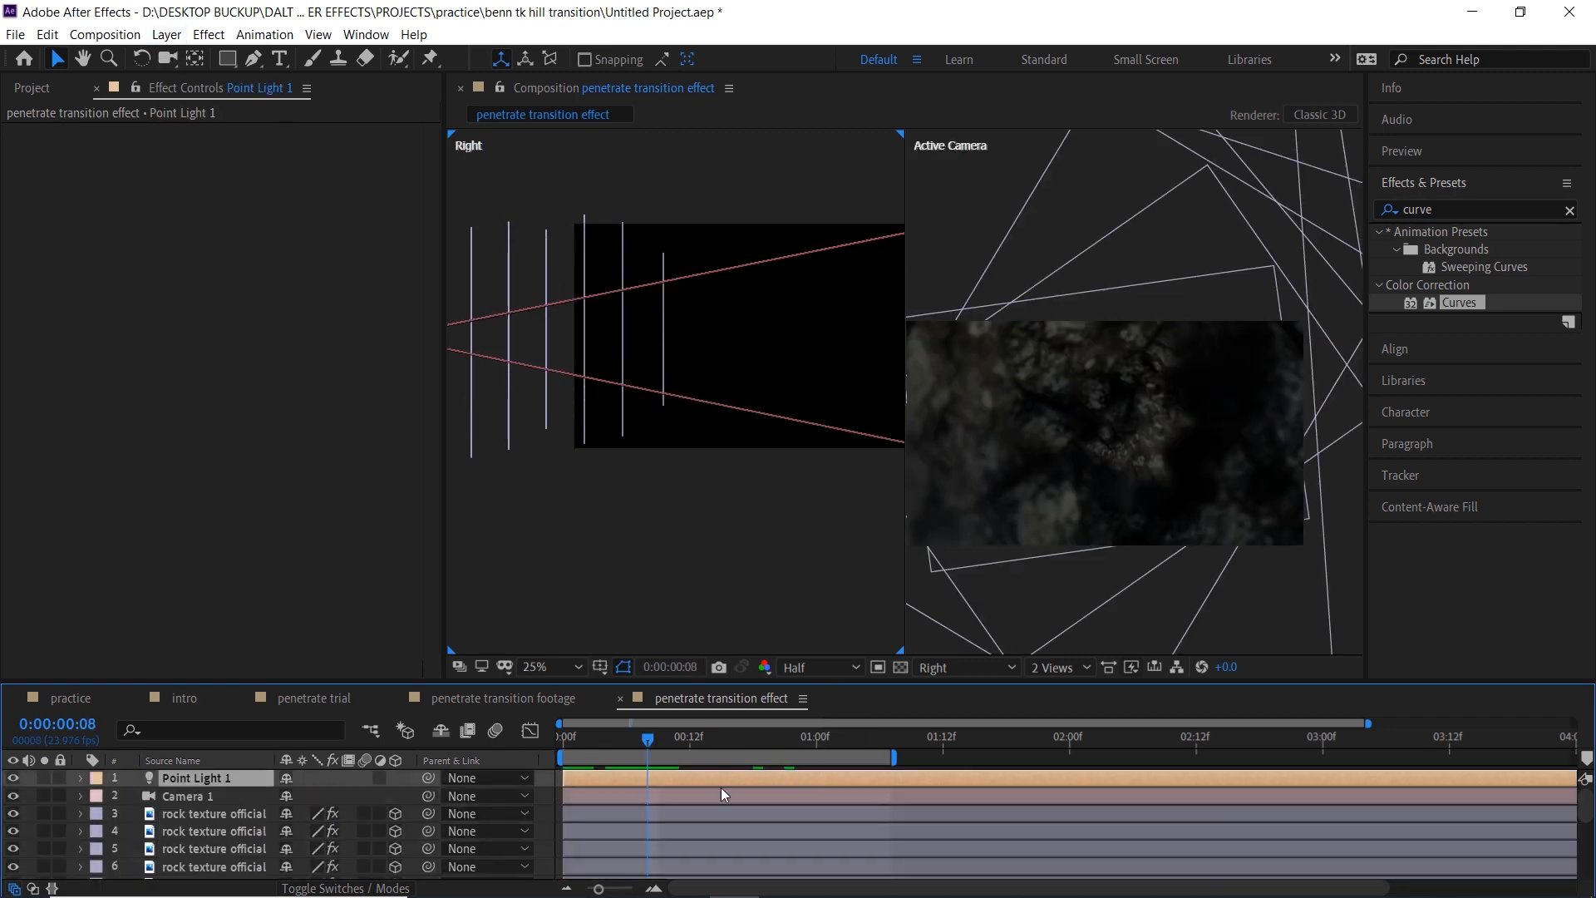
left_click(167, 34)
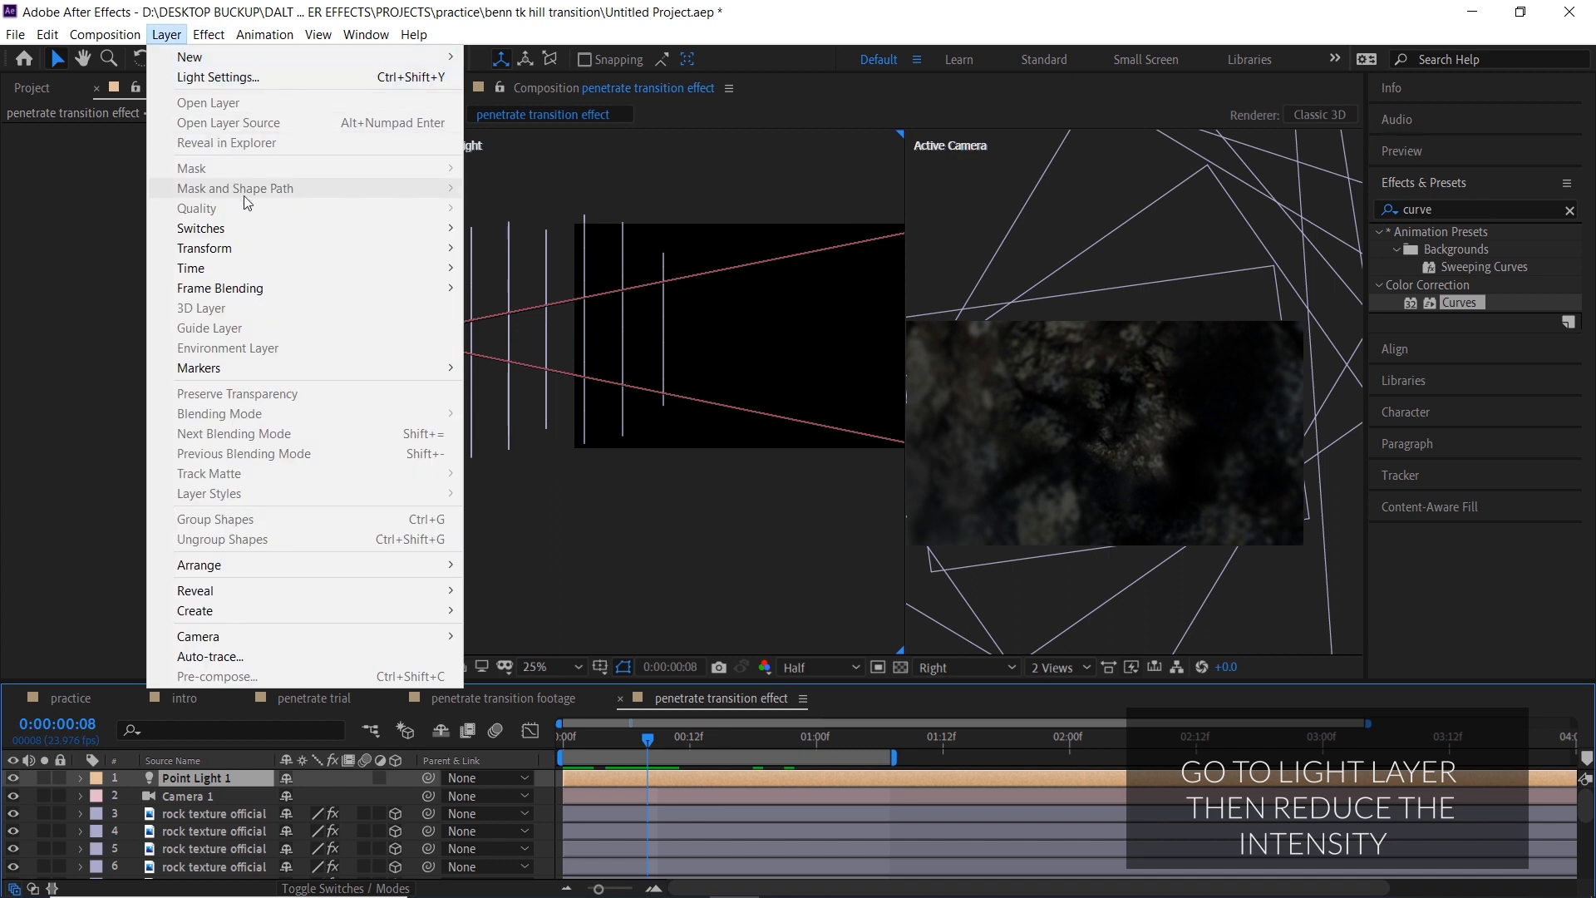
left_click(228, 79)
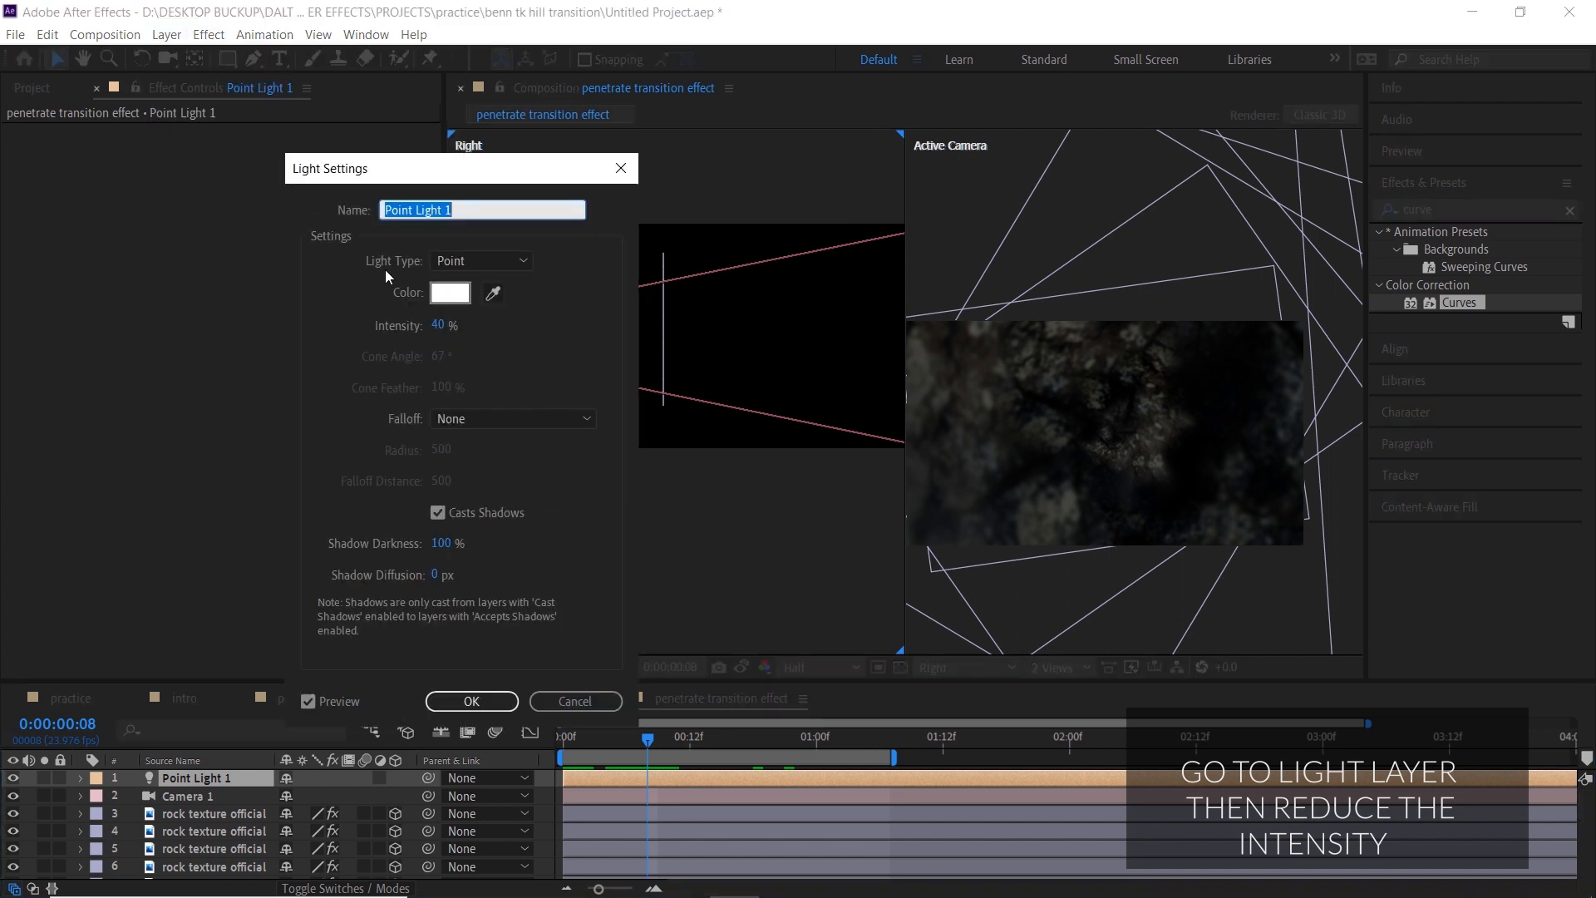
left_click(442, 325)
mouse_move(433, 326)
left_mouse_down()
mouse_move(405, 327)
mouse_move(429, 330)
left_mouse_up()
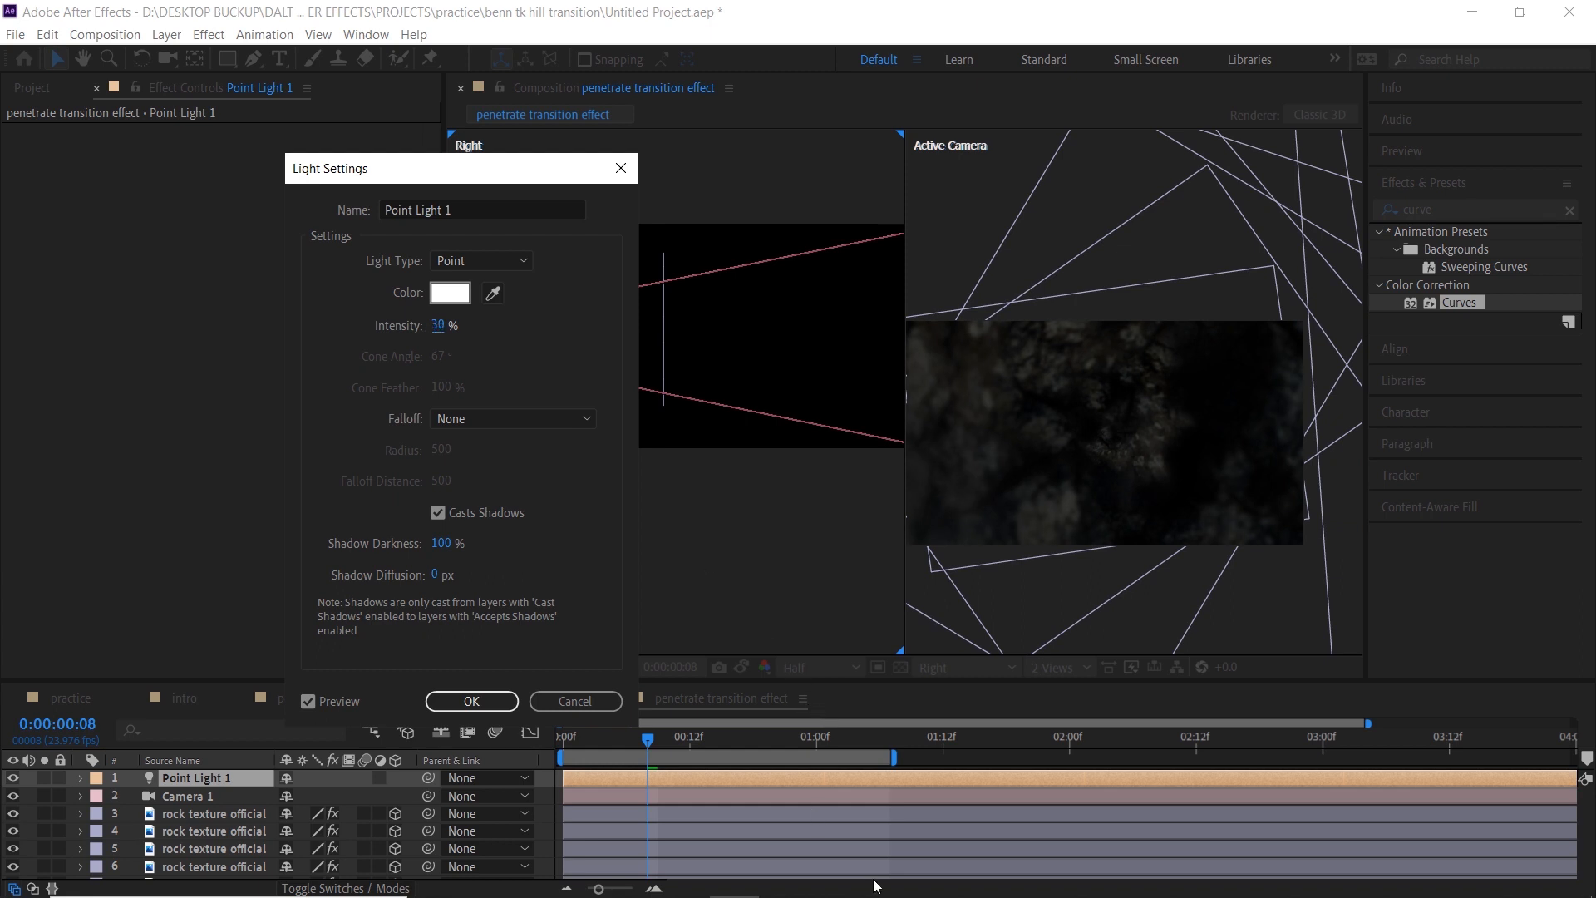
left_click(466, 700)
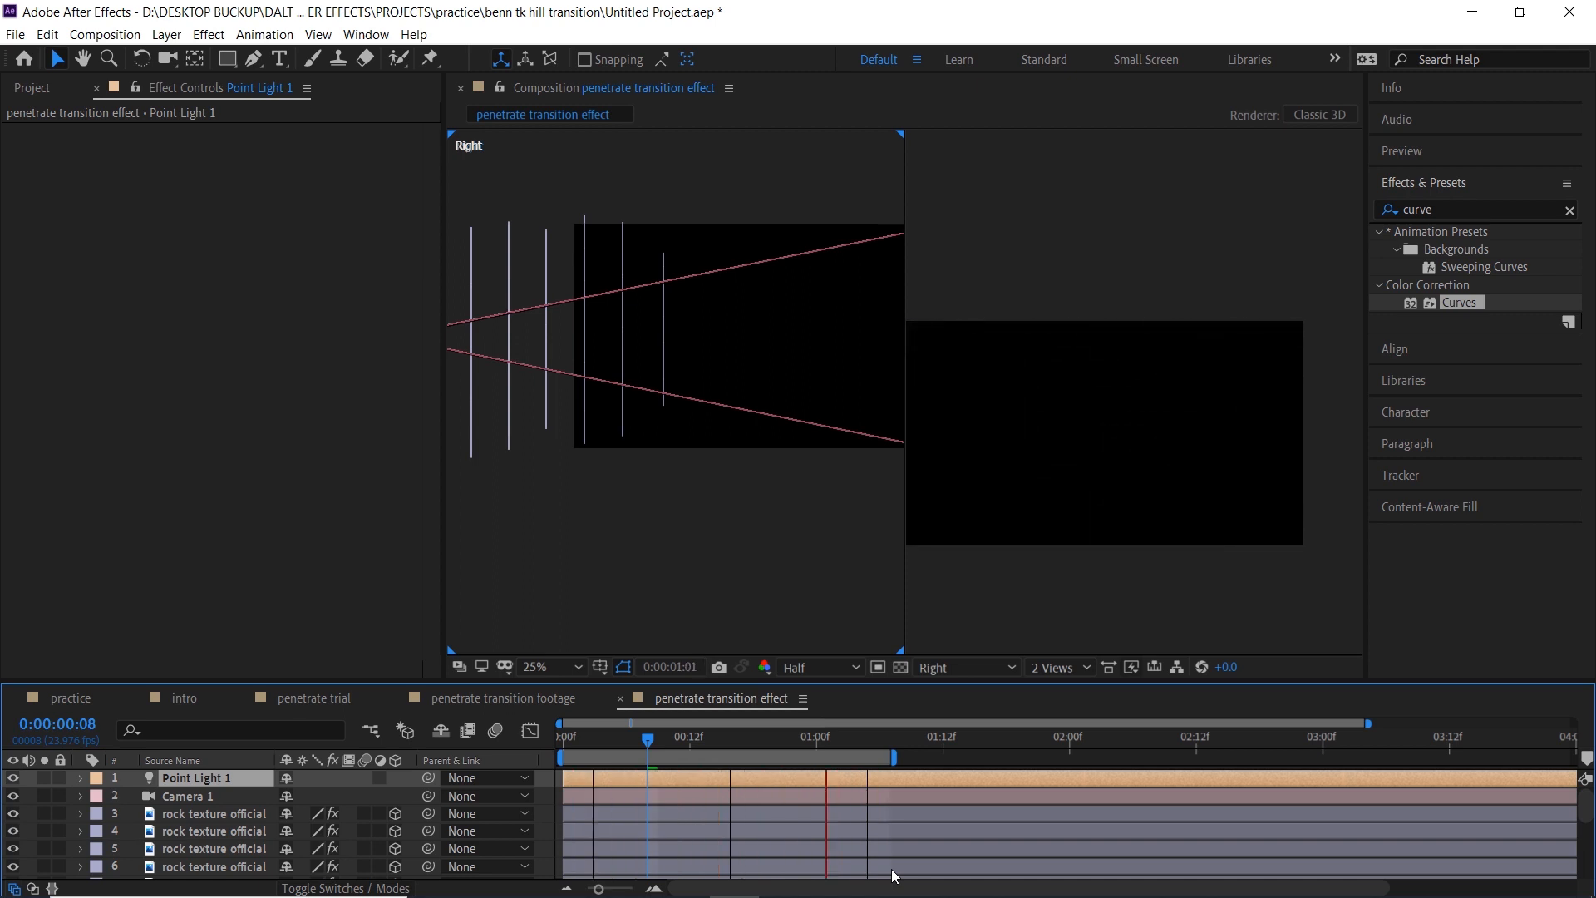
Switch the composition viewer to a single Active Camera view and preview the transition.
left_click(1060, 668)
left_click(1076, 687)
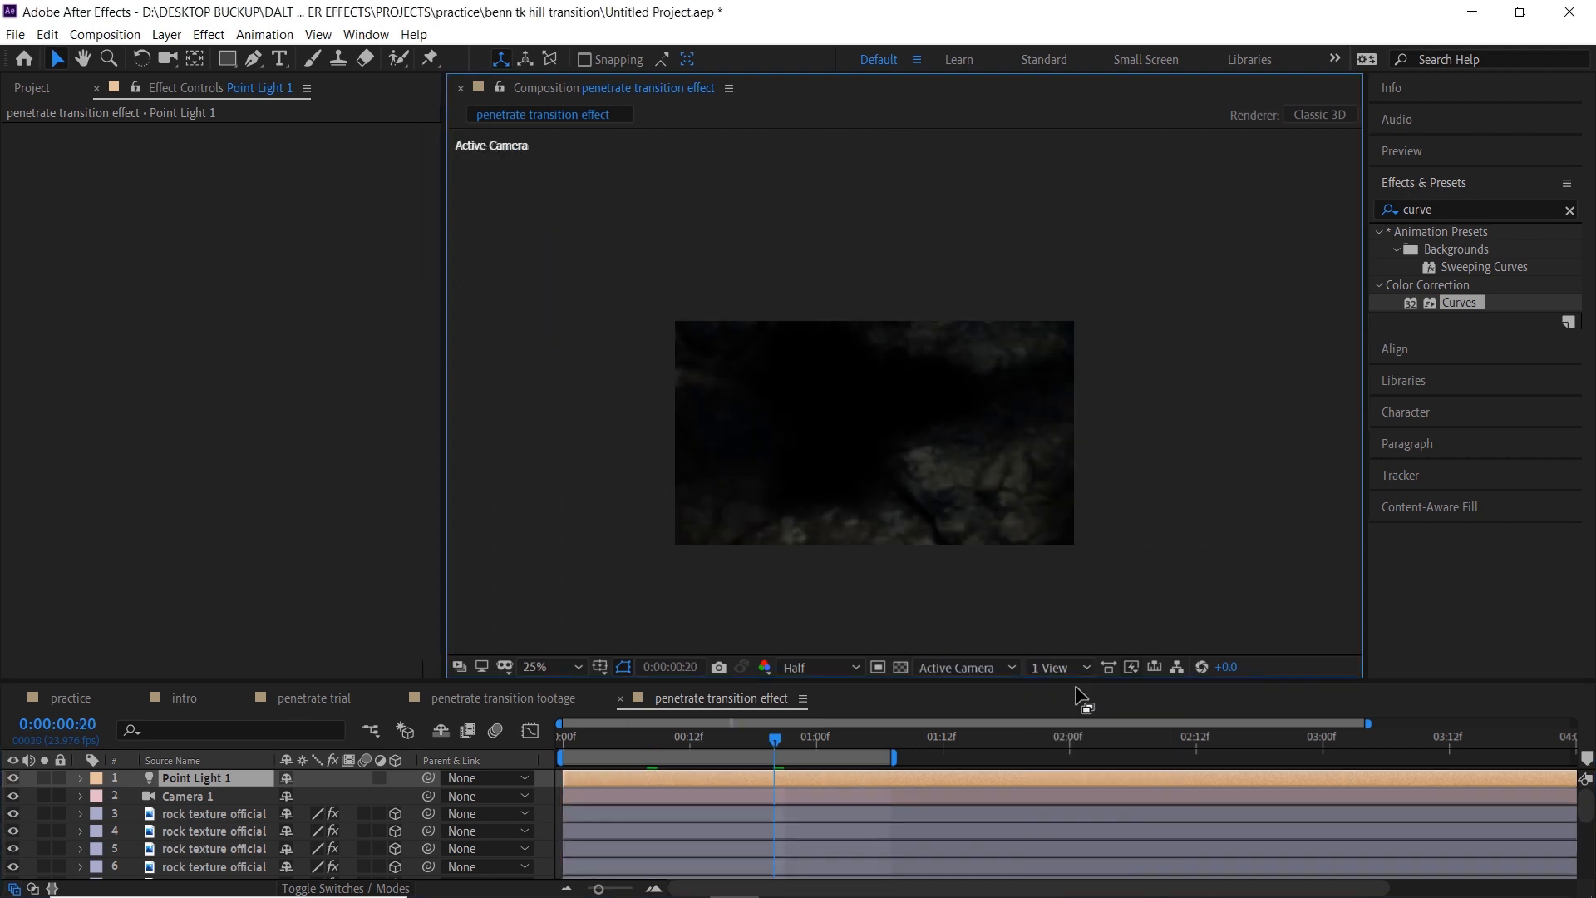
key("space")
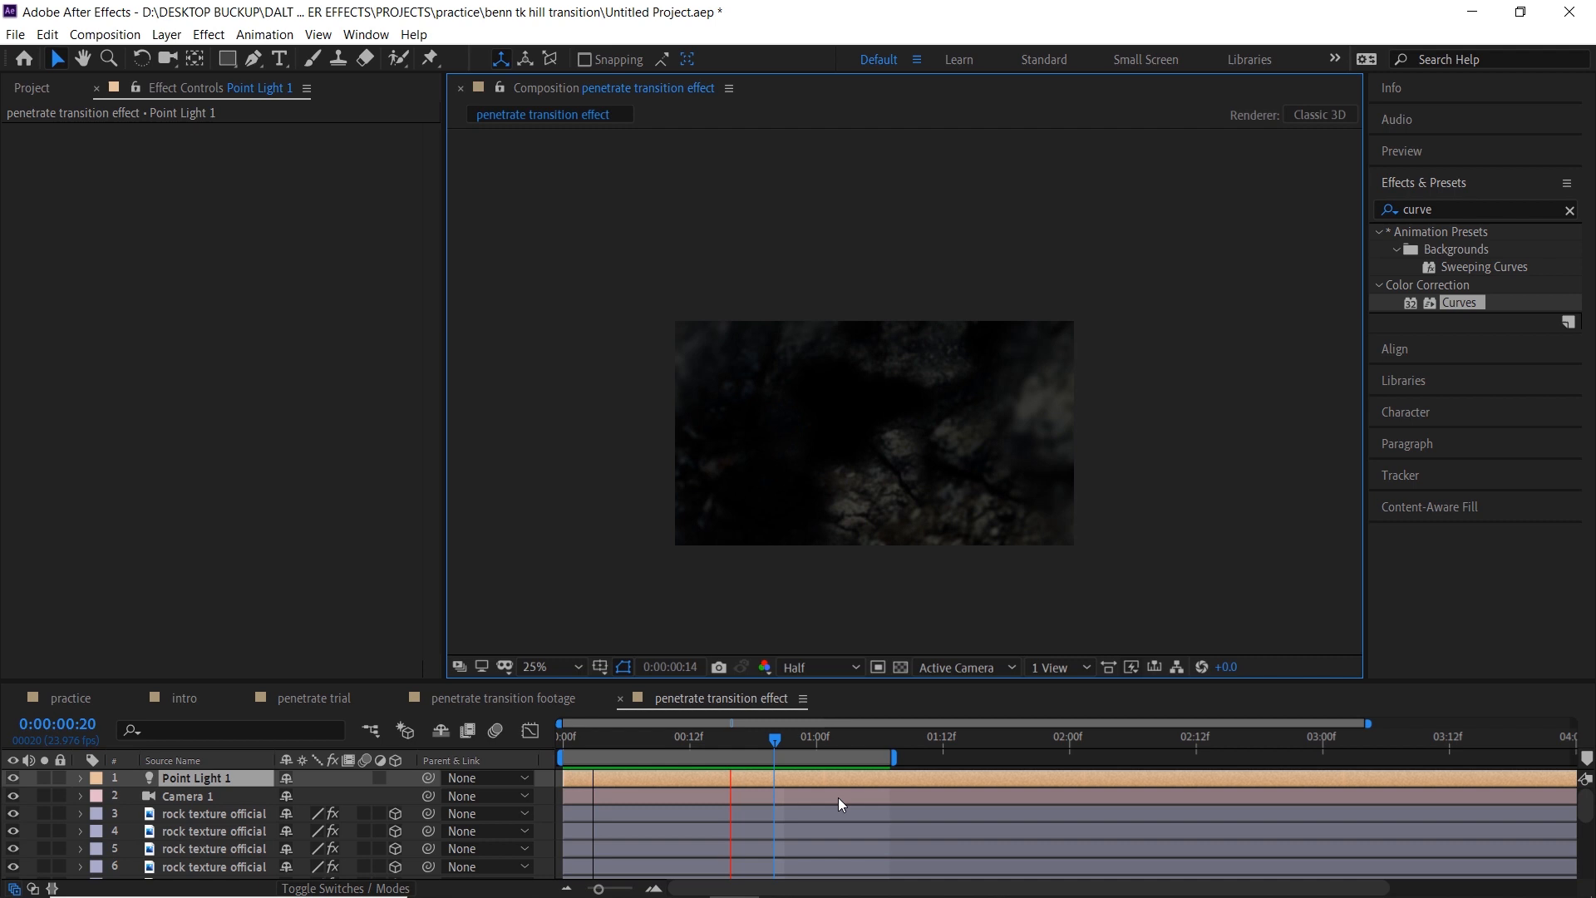
Pre-compose all layers as "penetrate transition effect", moving all attributes into the new composition, and preview it.
left_click(774, 811)
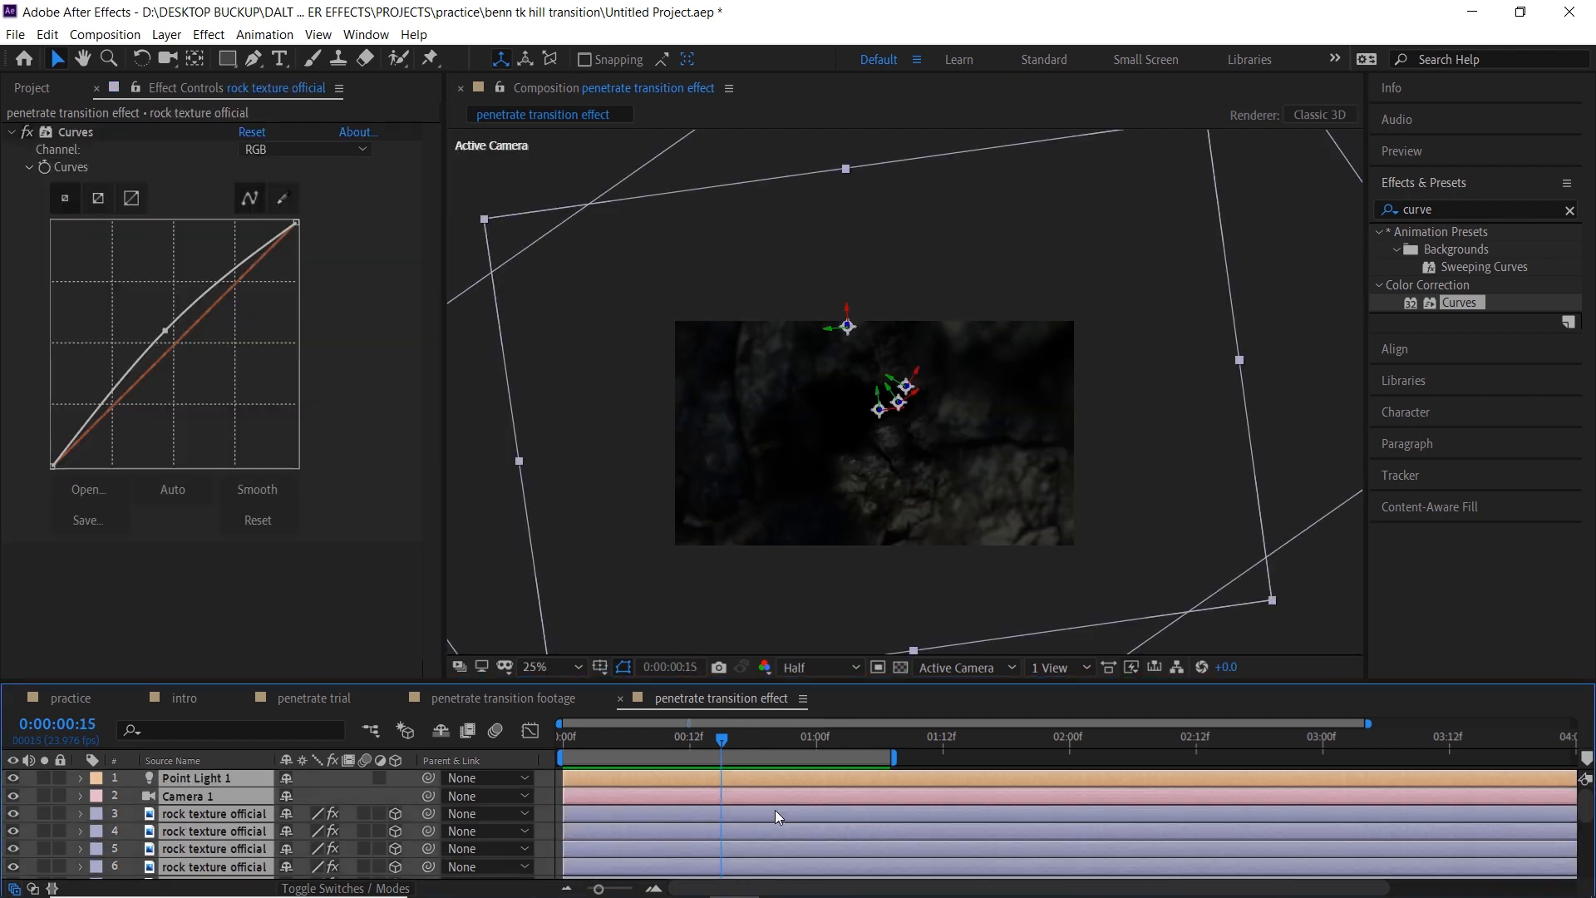
right_click(775, 810)
left_click(835, 731)
type("penetrate transition effect")
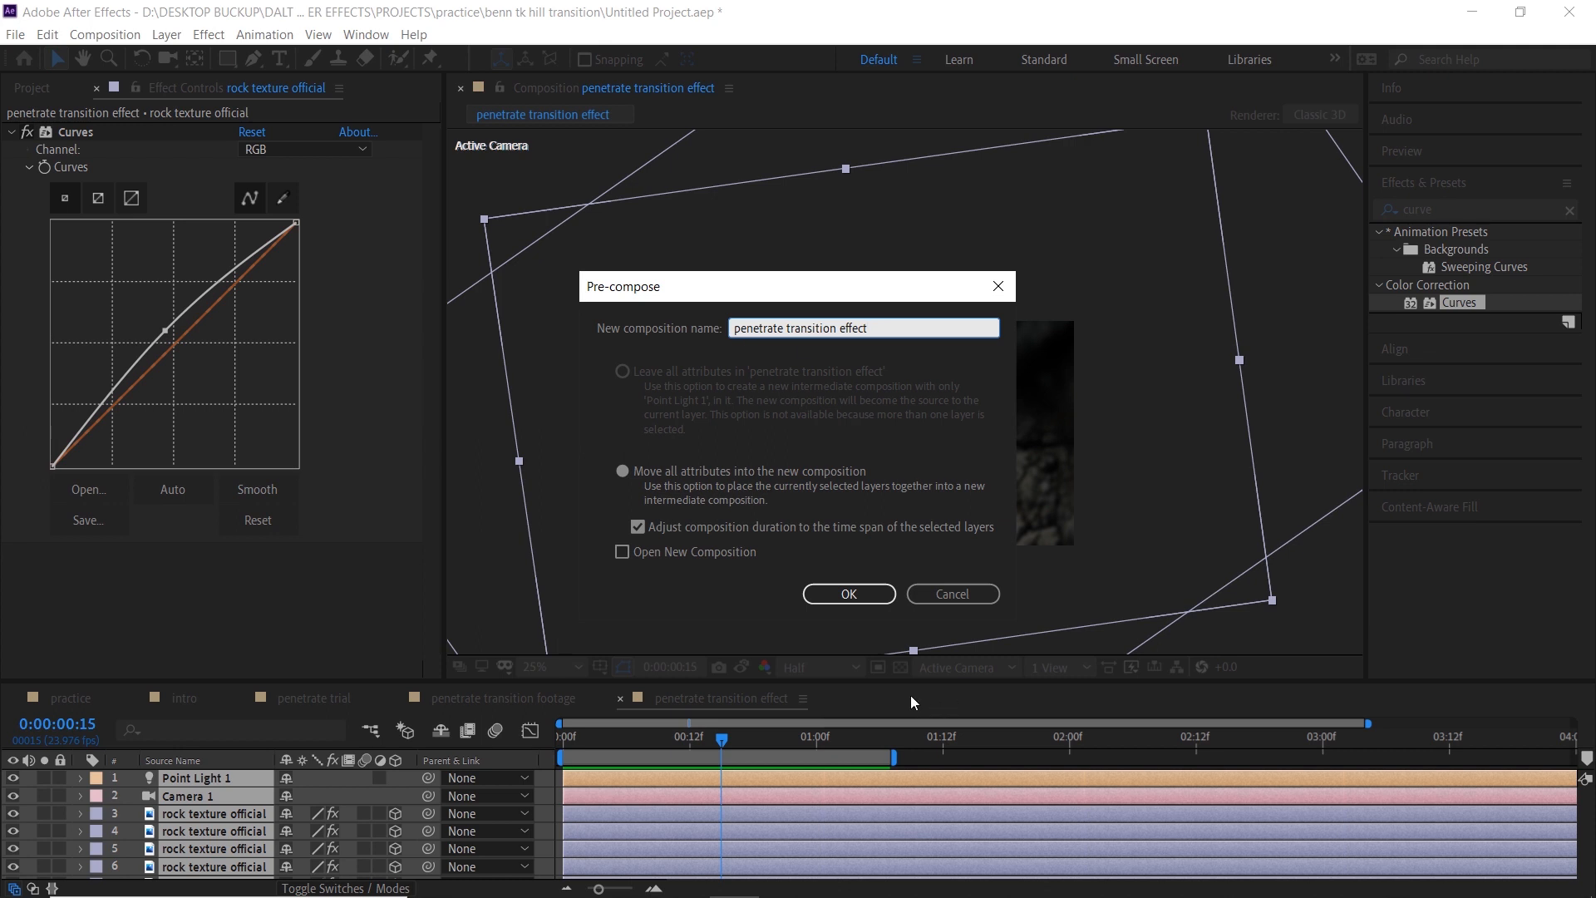
left_click(868, 593)
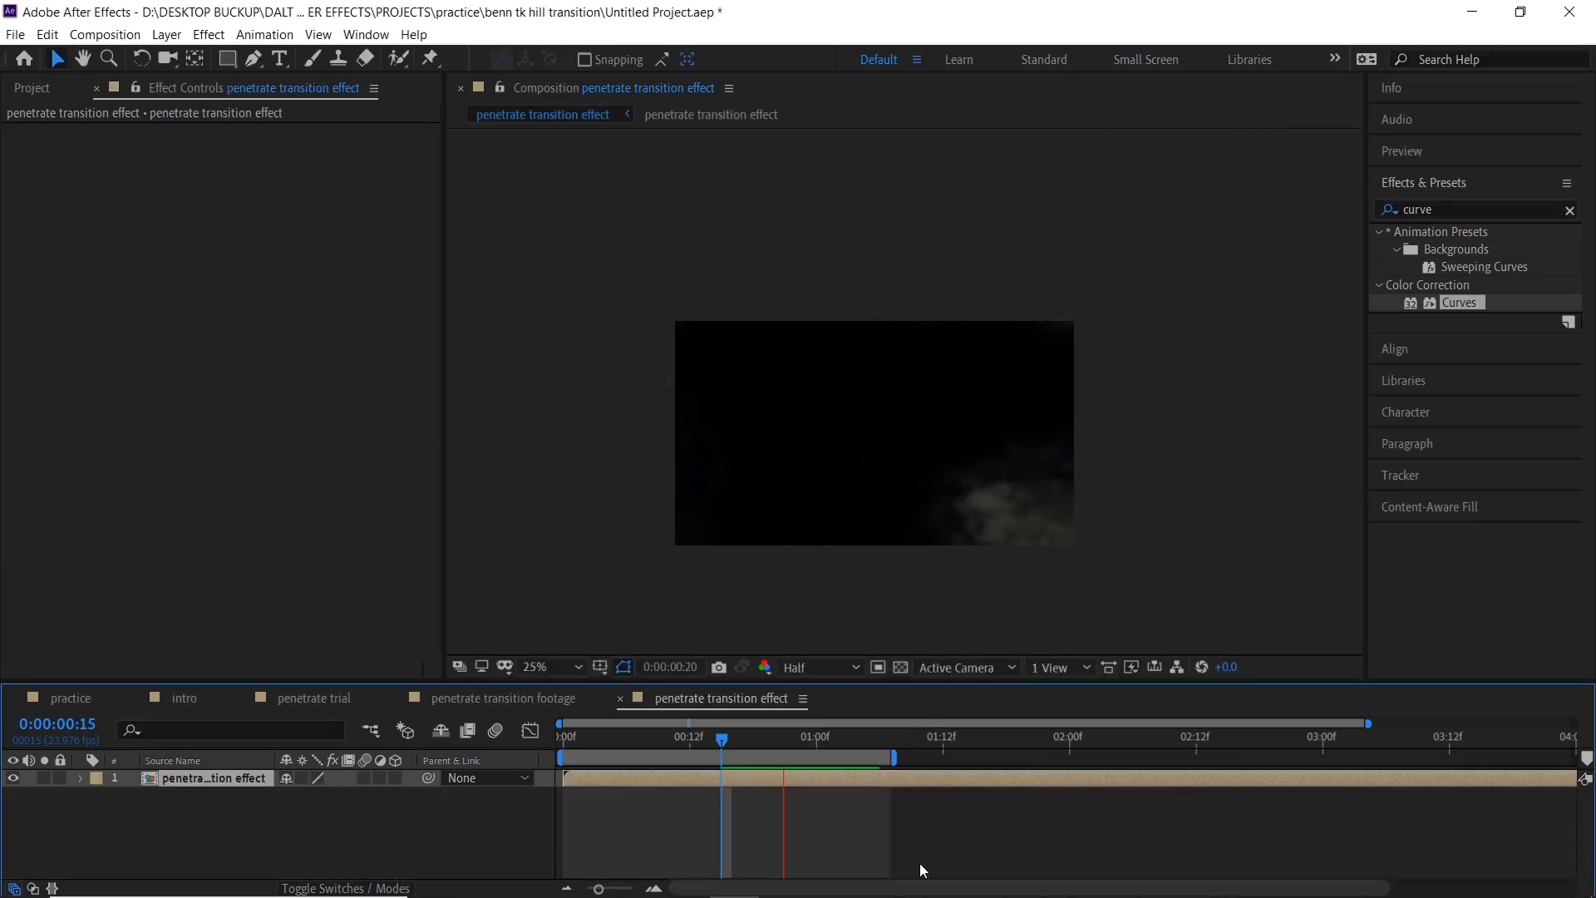
key("space")
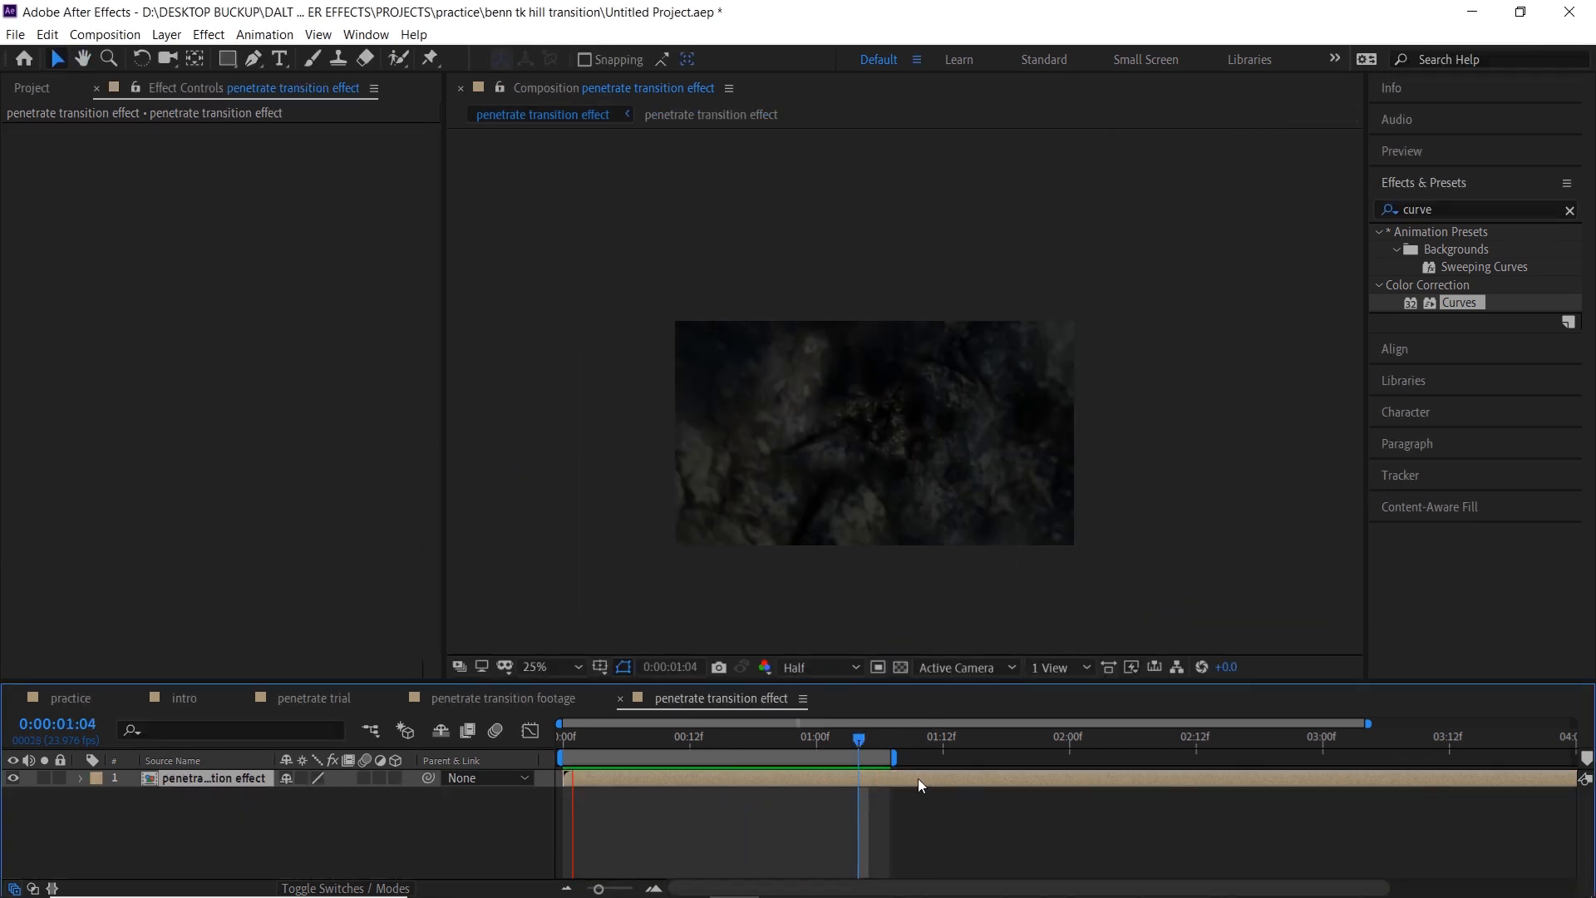
key("space")
Split the pre-composed layer at 0:00:01:07, delete the part after it and preview the remaining transition.
left_click_drag(883, 744, 887, 747)
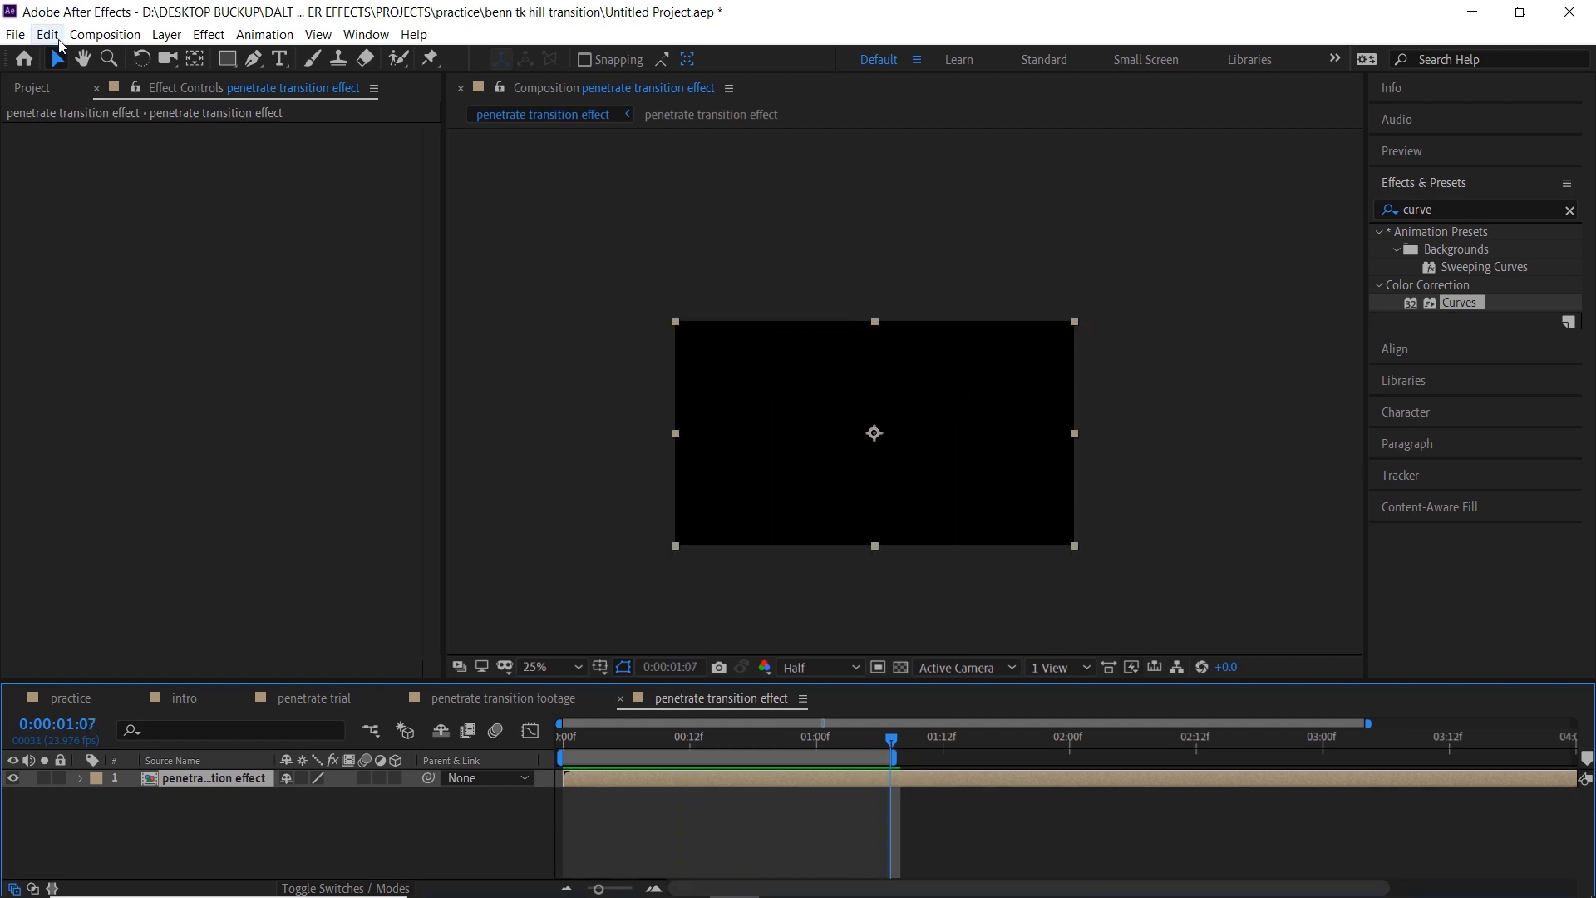
left_click(57, 37)
left_click(150, 289)
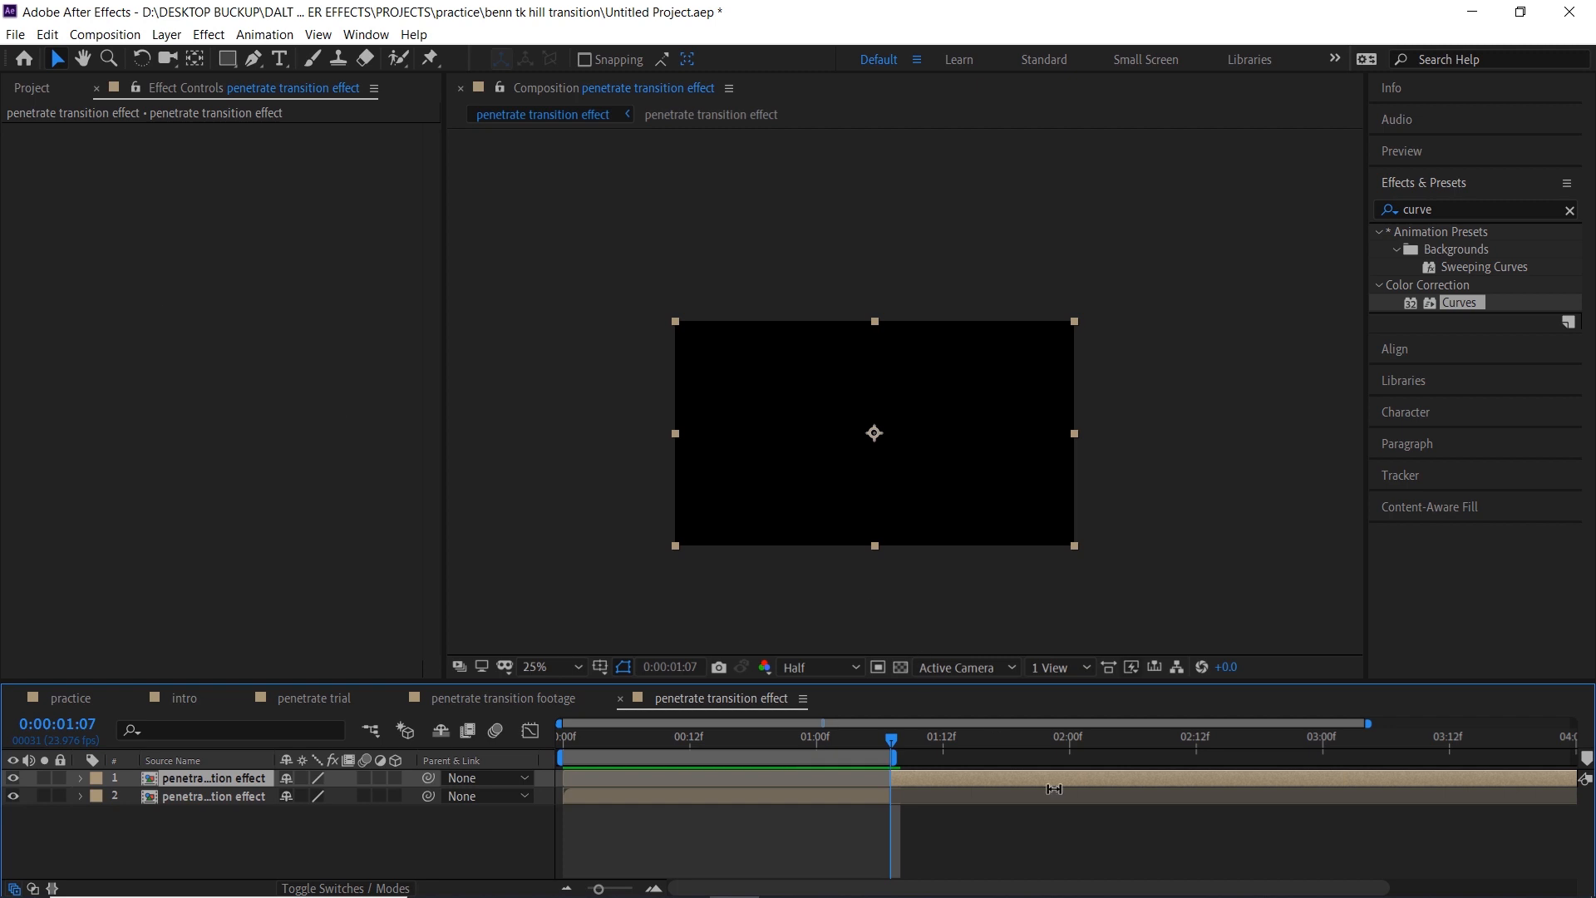
key("Delete")
key("space")
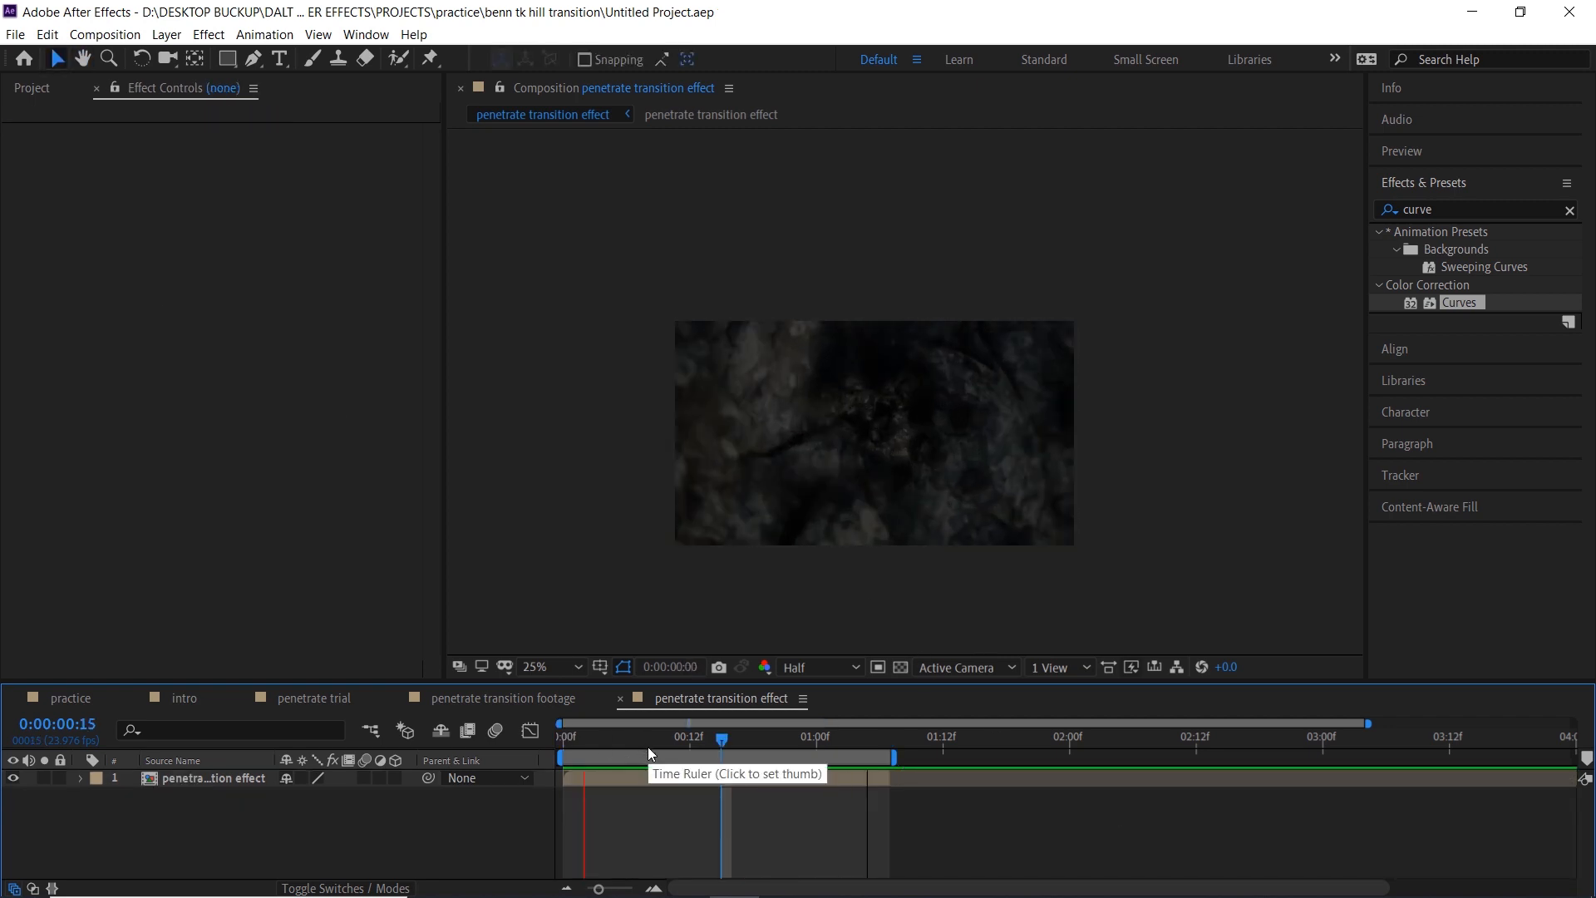
Copy the pre-composed transition effect layer and paste it into the penetrate transition footage composition.
left_click(725, 776)
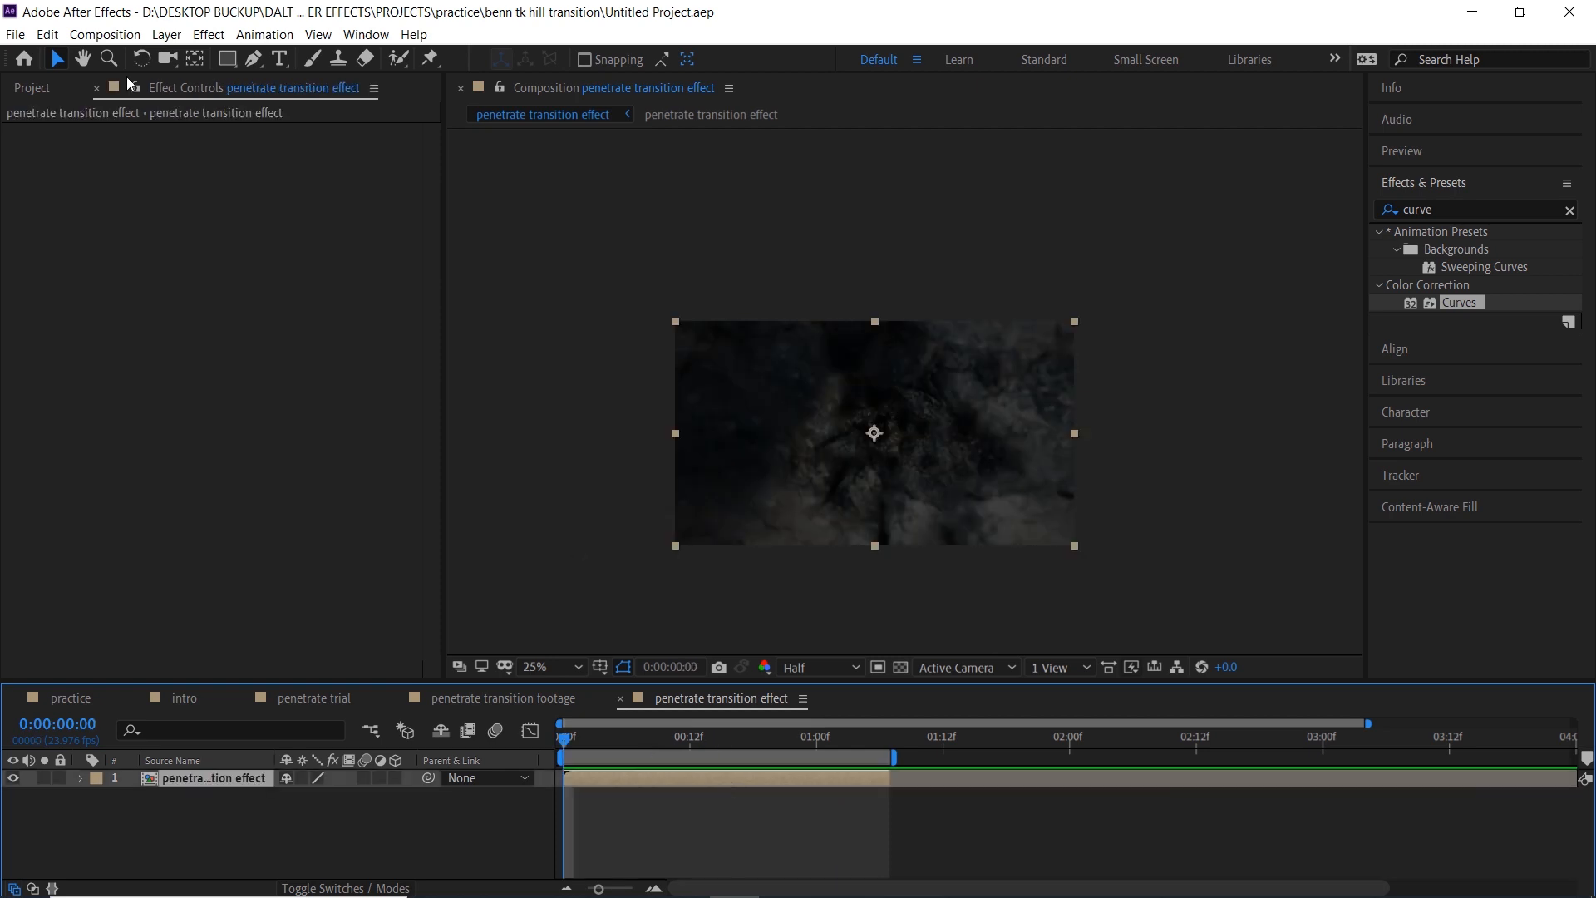
left_click(47, 34)
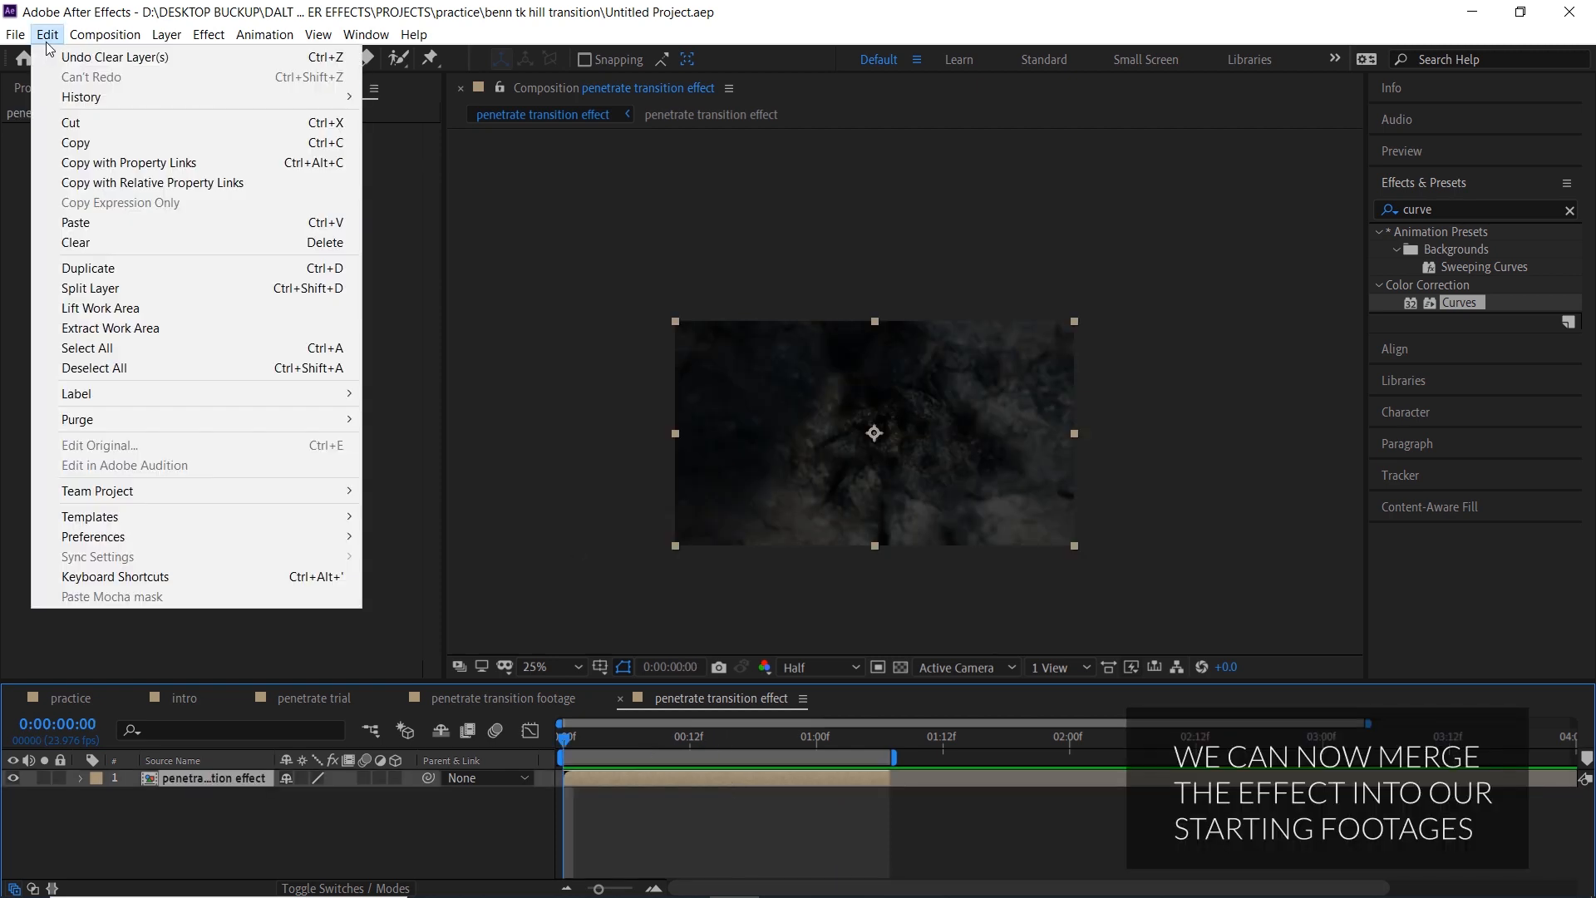
left_click(125, 143)
left_click(555, 696)
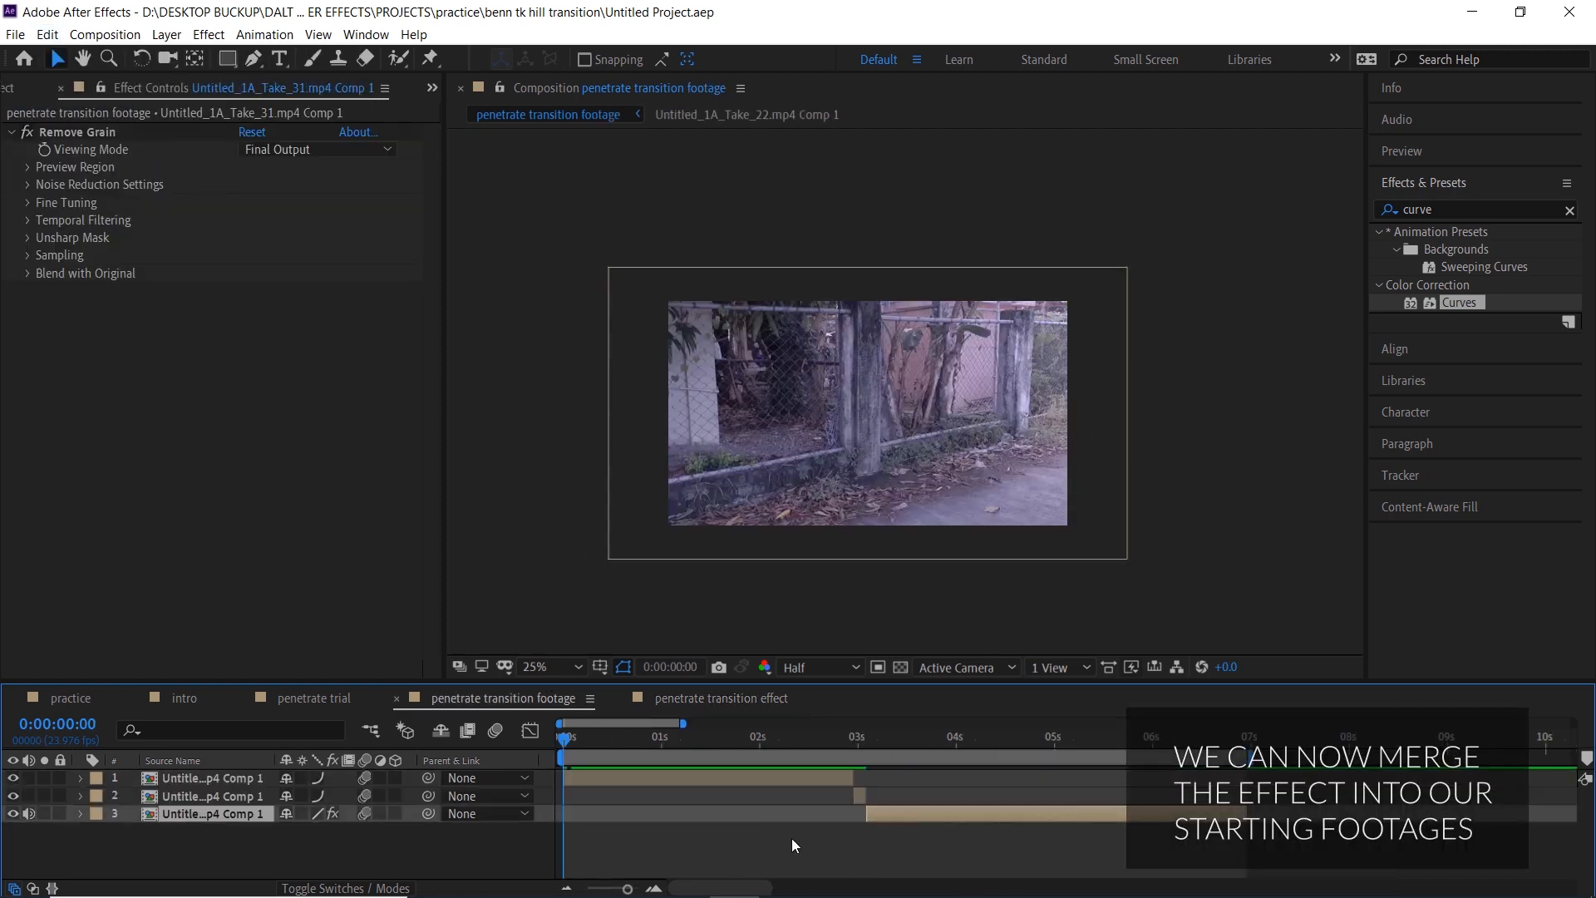
left_click(772, 781)
left_click(48, 34)
left_click(123, 222)
Place the pasted effect layer below the second footage clip, starting at that clip's end, and shift the last footage clip to follow it.
left_click_drag(225, 779, 239, 823)
left_click_drag(635, 813, 1012, 826)
left_click(886, 831)
left_click_drag(800, 817, 932, 822)
key("minus")
Shorten the work area to end at about 6 seconds and preview the merged footage.
key("space")
left_click_drag(1070, 760, 1007, 758)
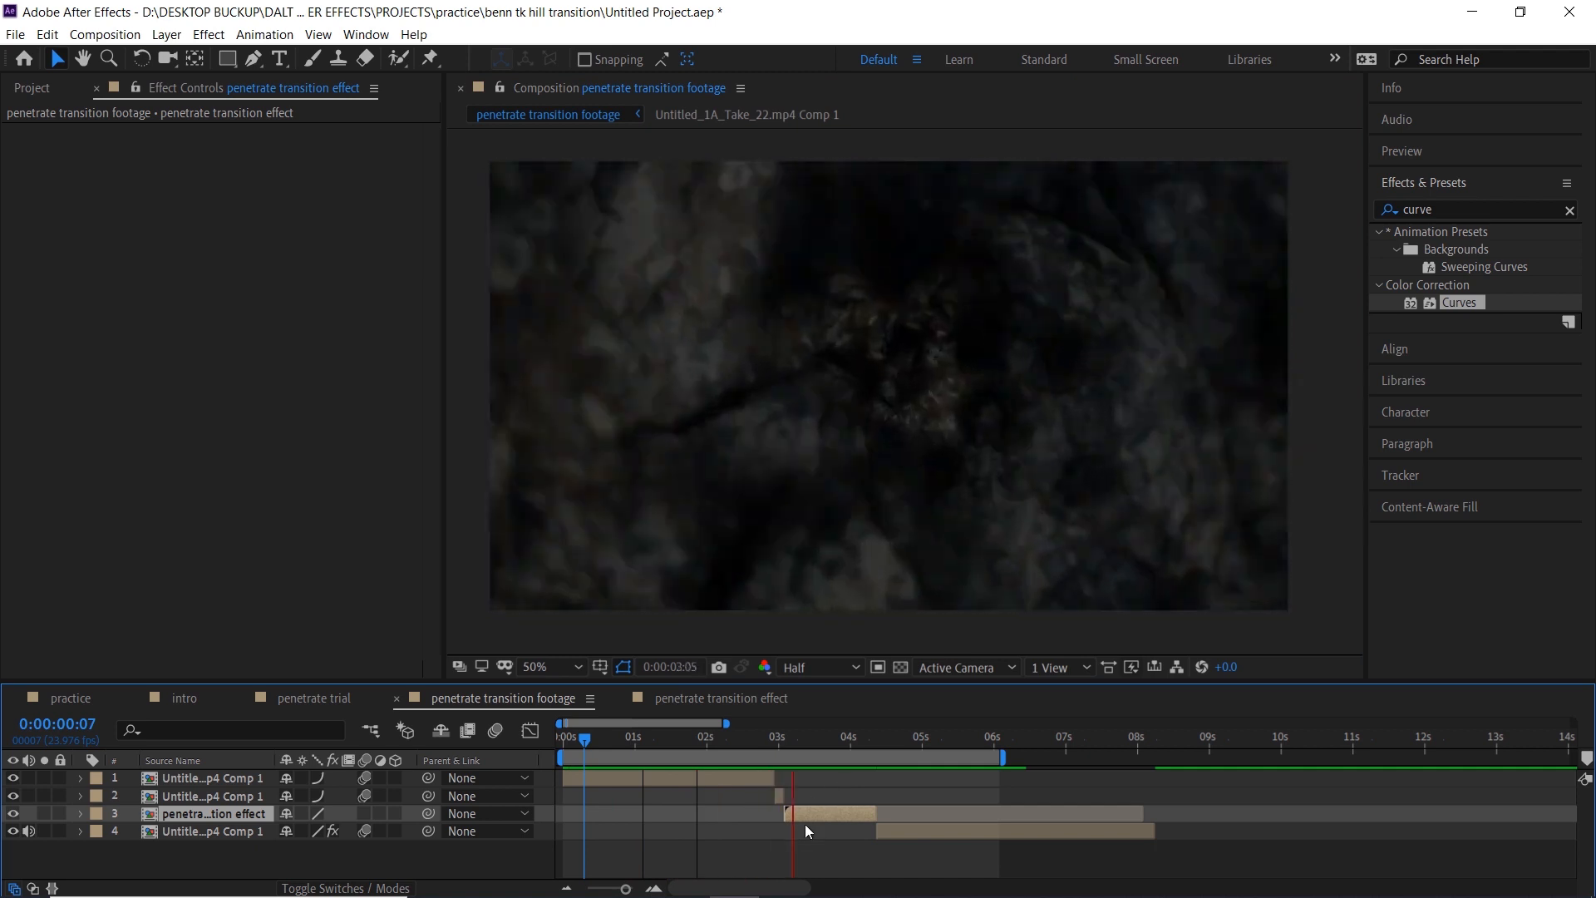
key("space")
Trim the transition effect layer to end at 0:00:04:01, start the last footage clip there, and preview the cut.
scroll(822, 821, "up", 1)
left_click(835, 742)
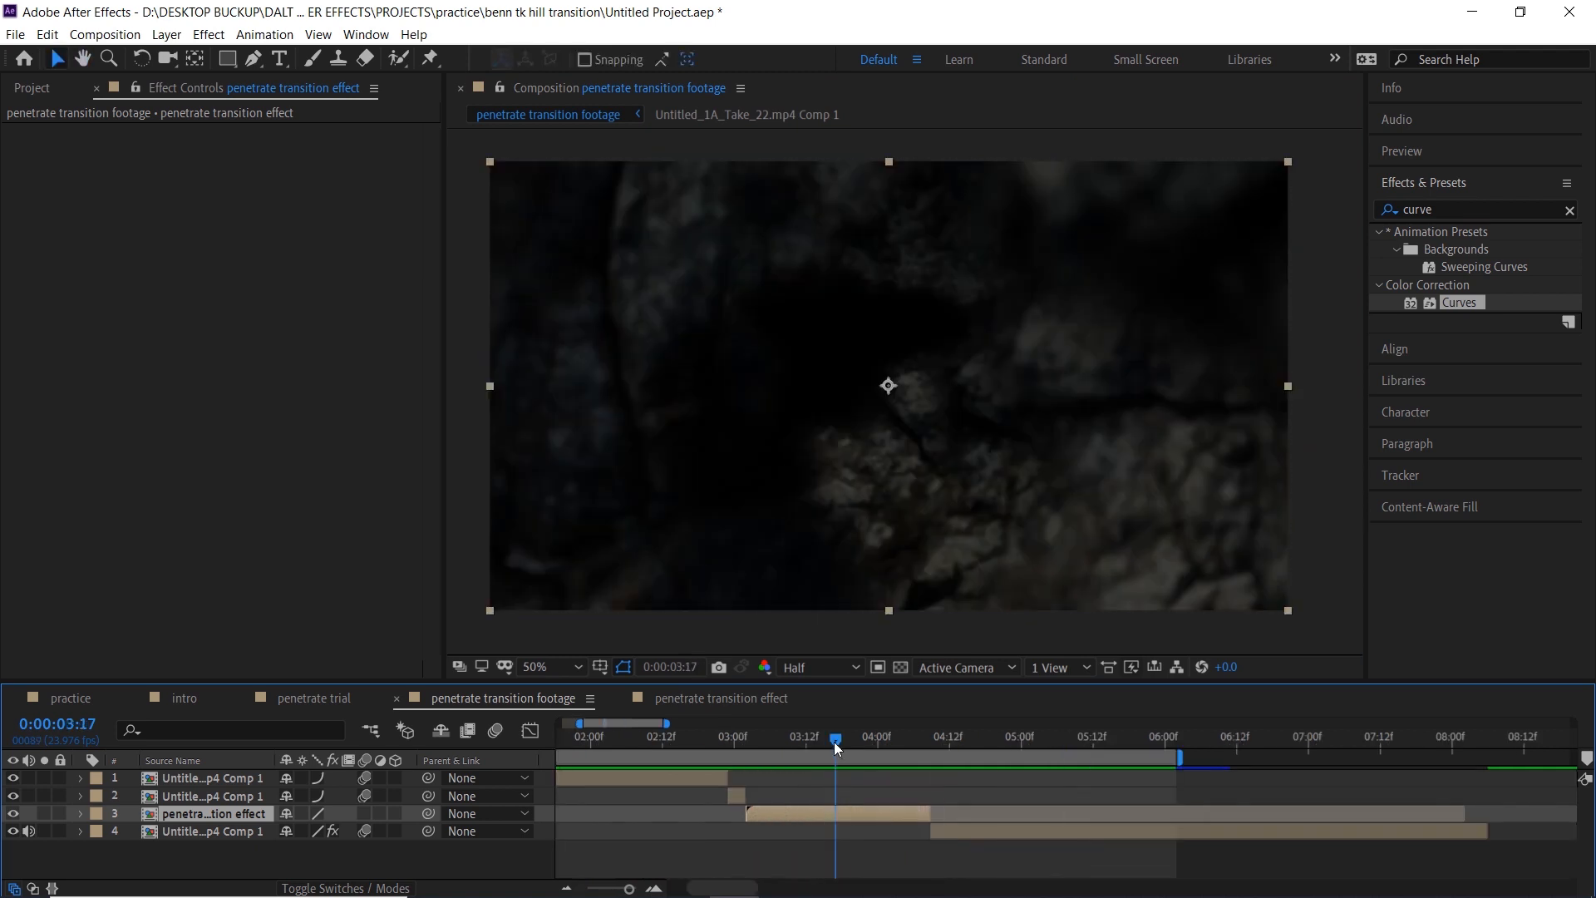
left_click_drag(835, 744, 883, 742)
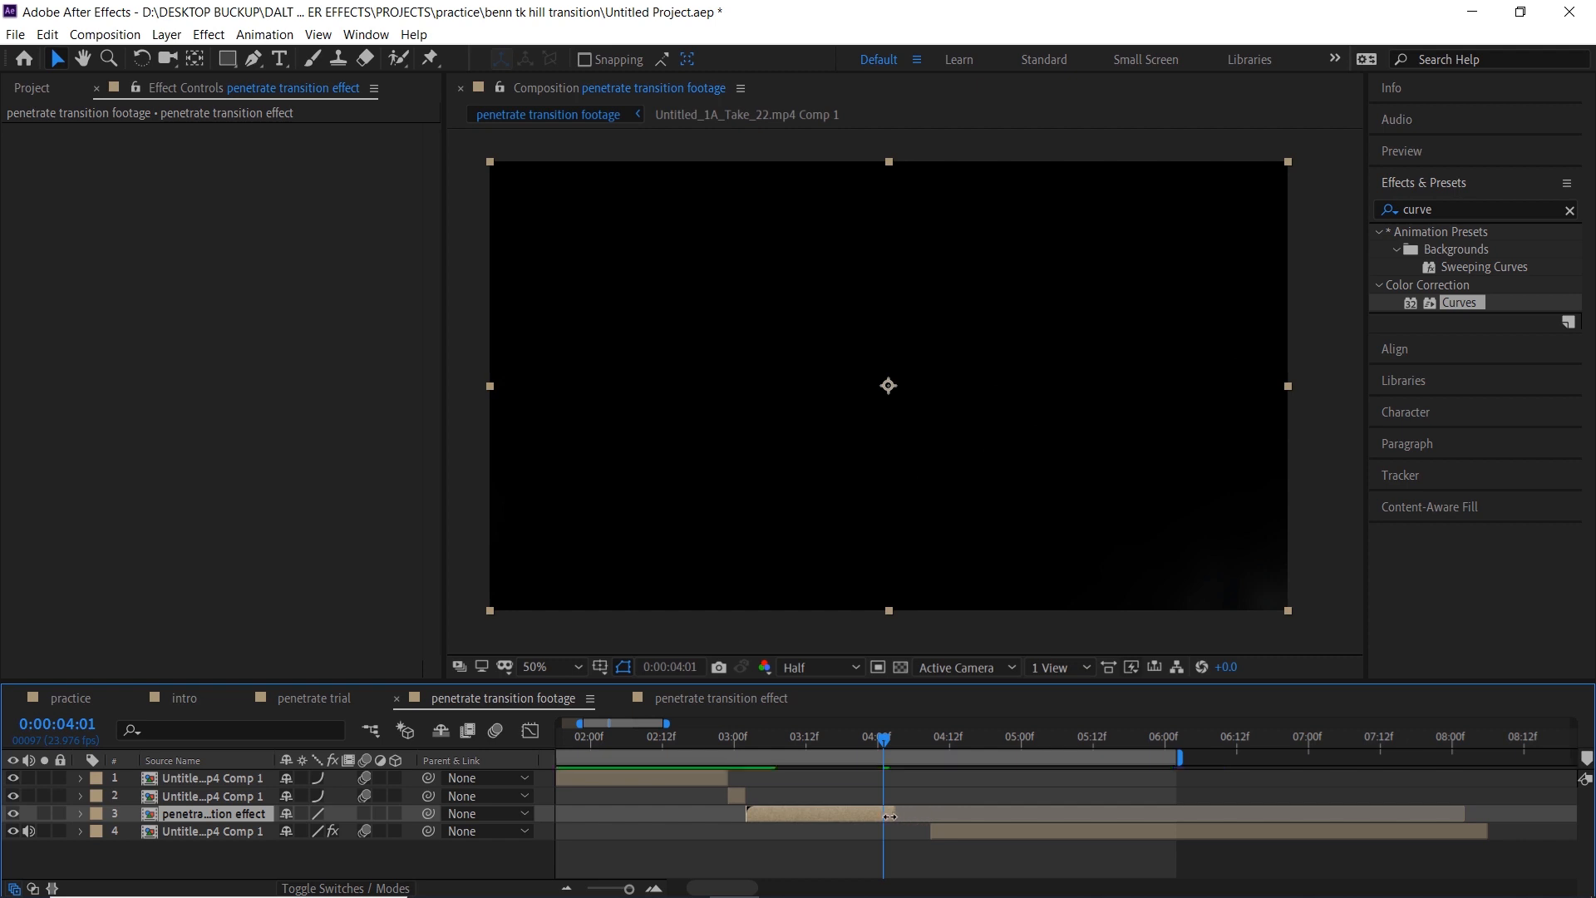
left_click_drag(944, 831, 906, 832)
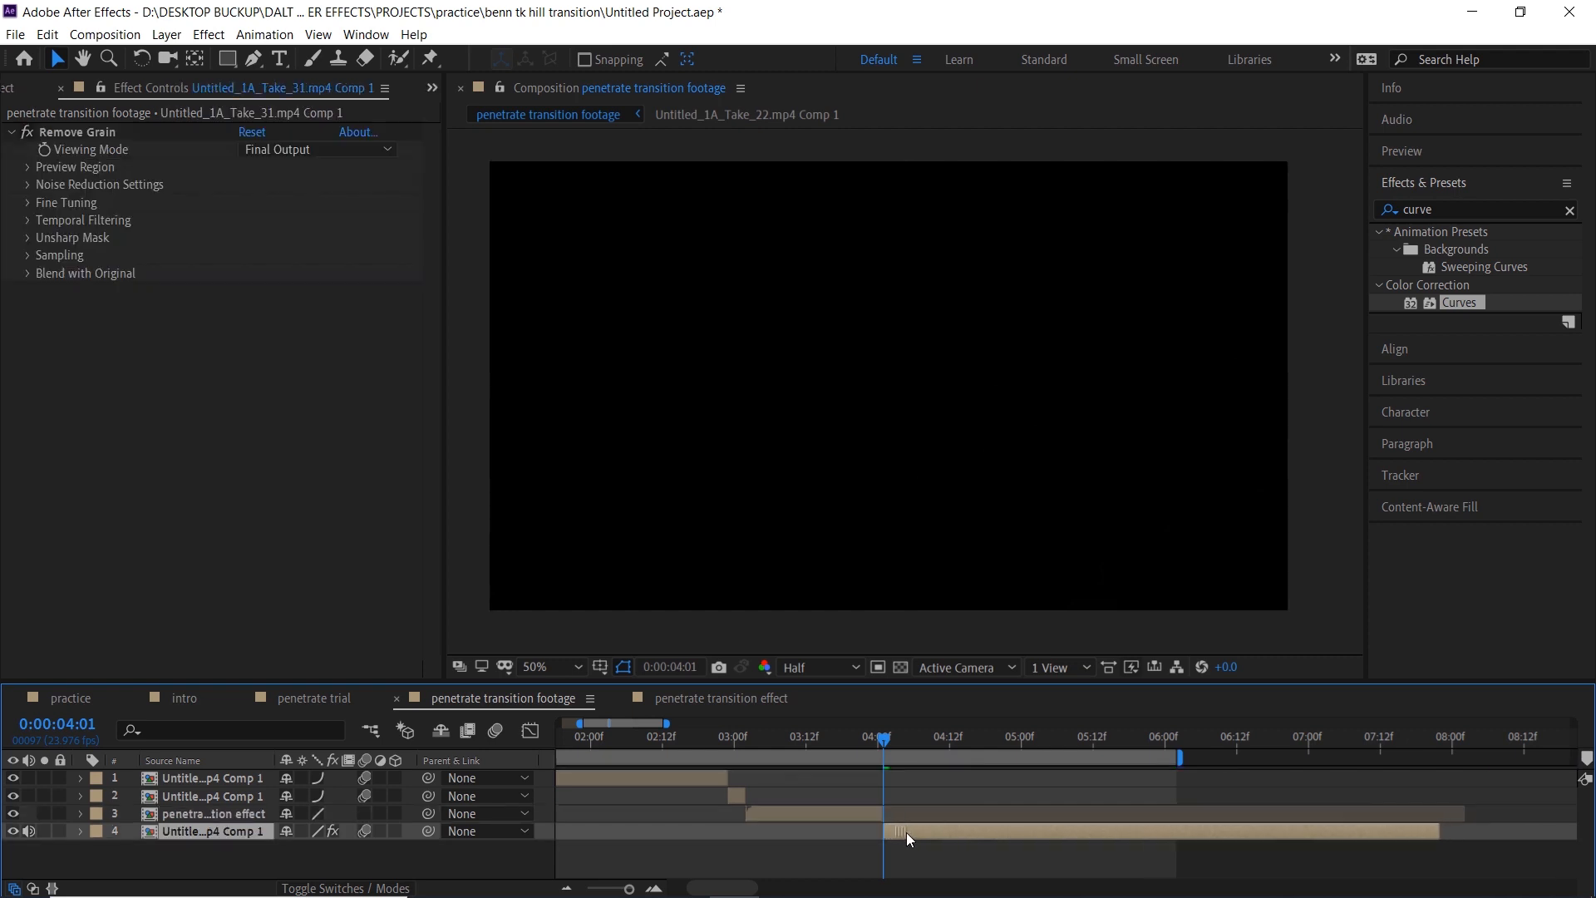
key("space")
left_click_drag(1185, 756, 1120, 752)
left_click_drag(798, 778, 952, 779)
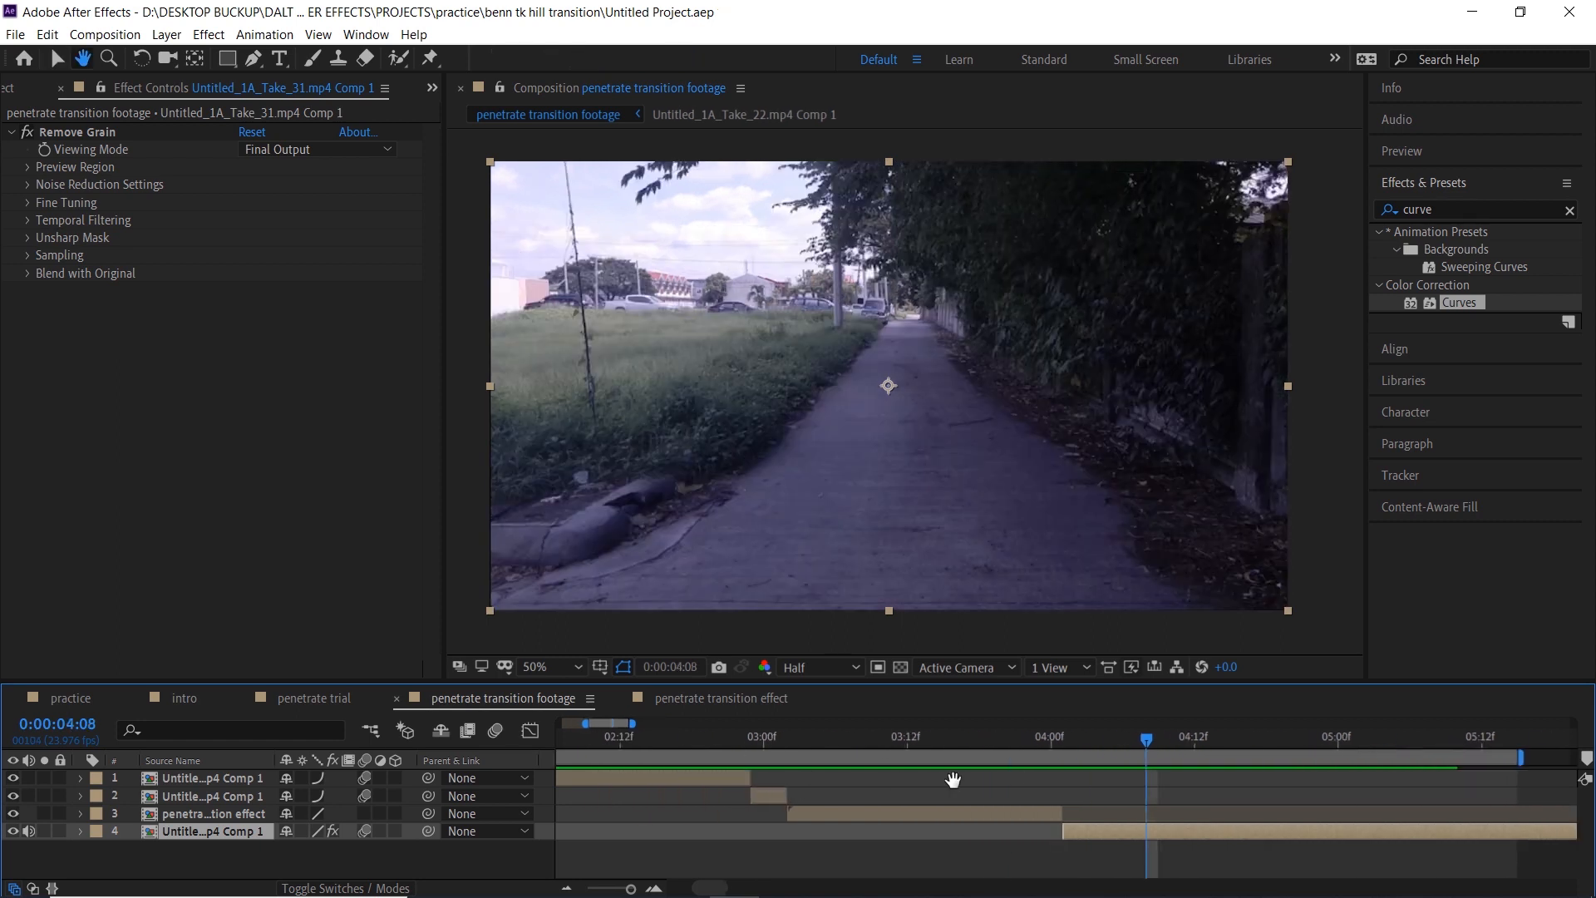
Draw a small closed six-point mask on the concrete post in the second footage clip at 0:00:02:23 with the Pen tool.
left_click_drag(1146, 741, 771, 728)
key("equal")
key("equal")
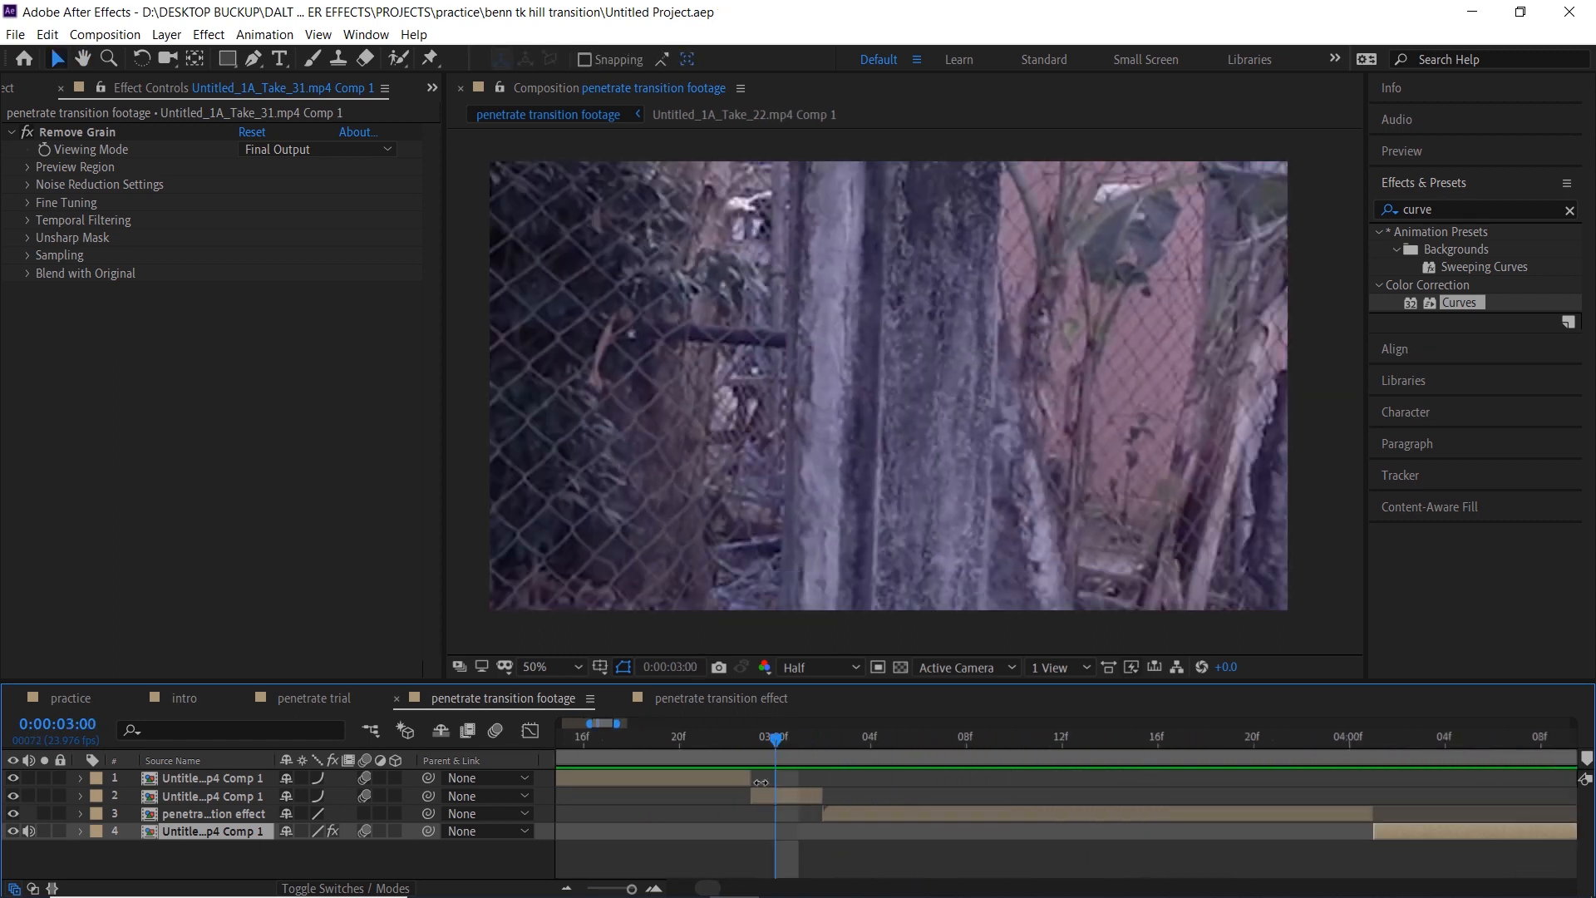
left_click_drag(937, 802, 727, 730)
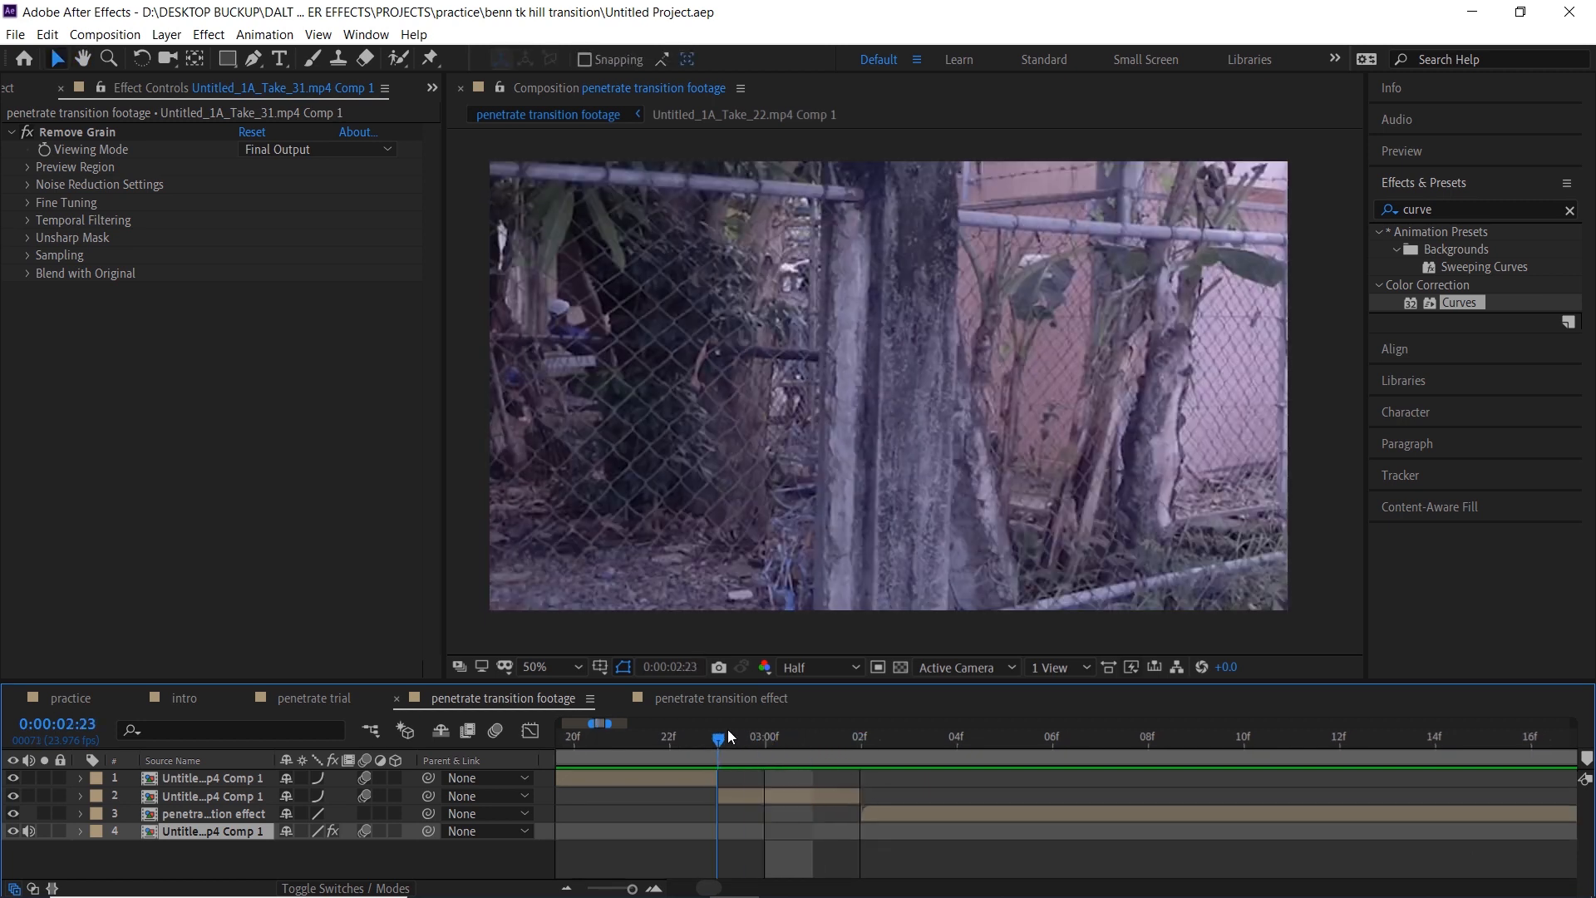
left_click(793, 796)
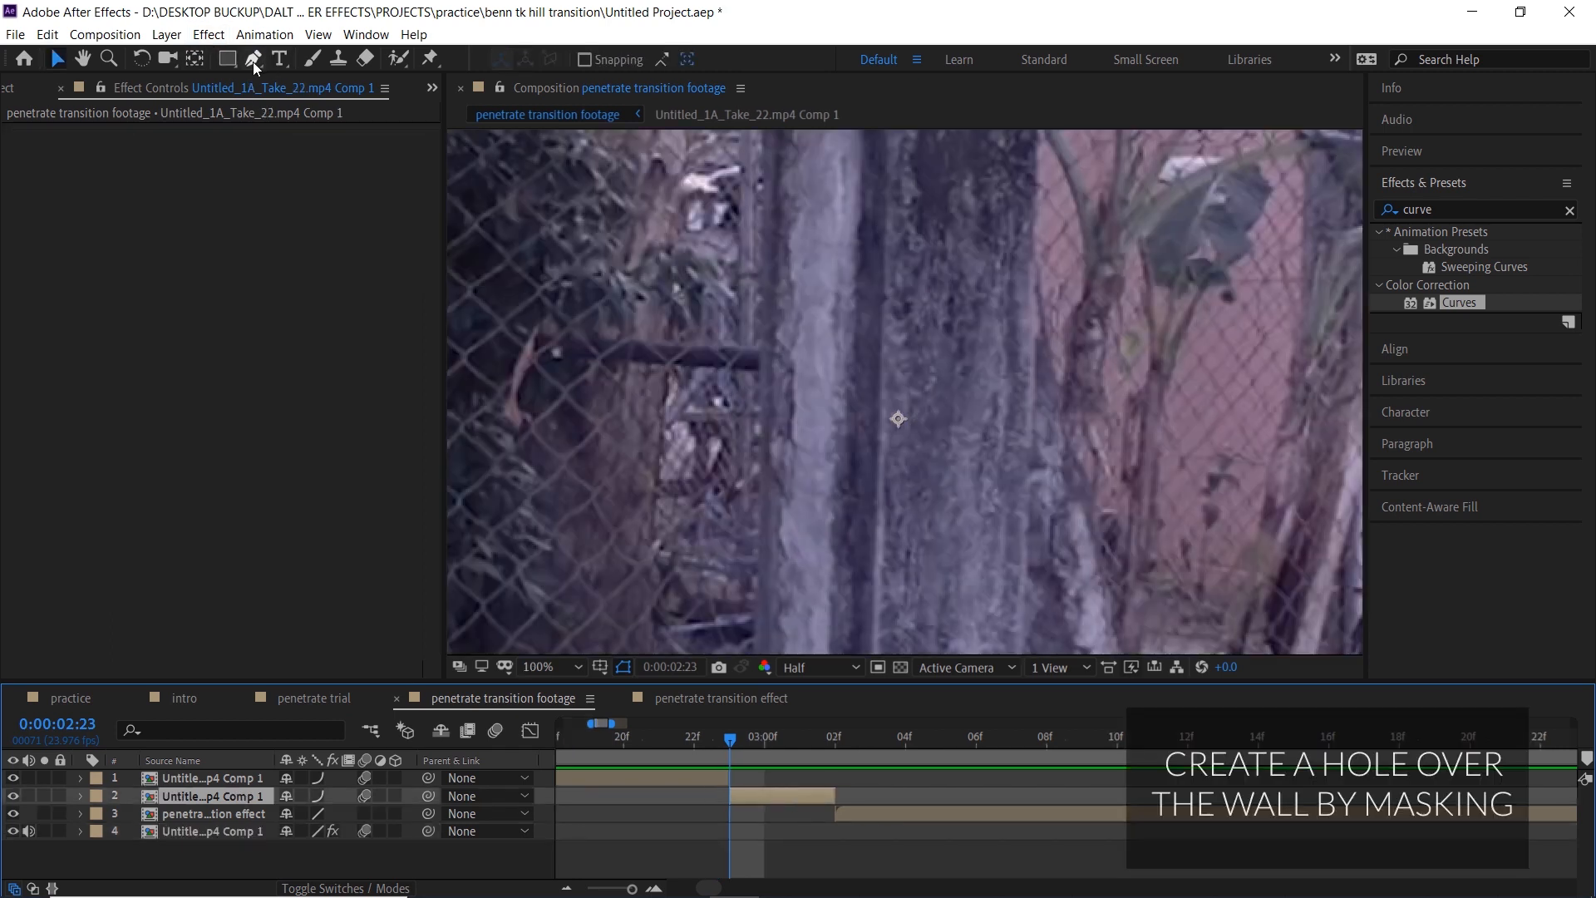
left_click(254, 59)
left_click_drag(890, 341, 874, 362)
left_click(907, 342)
left_click(890, 342)
Reveal the post mask's properties and set its mode to Subtract to cut a hole in the wall.
key("m")
key("m")
left_click(312, 814)
left_click(342, 714)
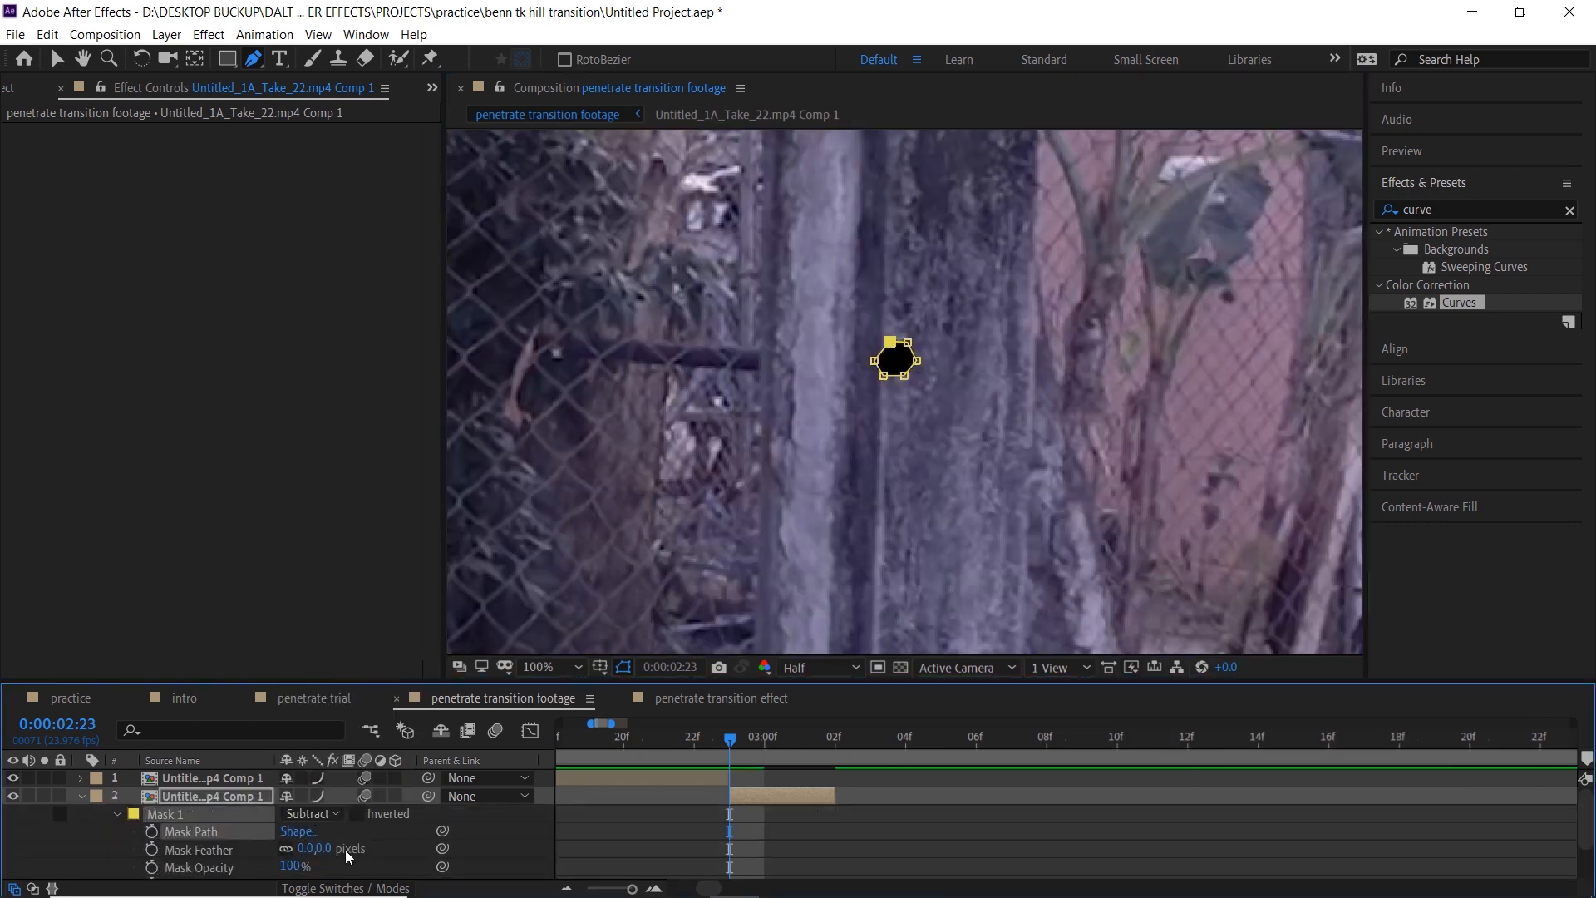
Keyframe the mask's path, feather and expansion at 0:00:02:23, with a feather of 23 pixels and an expansion of 9 pixels.
scroll(332, 871, "down", 2)
left_click(151, 782)
left_click(151, 800)
left_click(151, 835)
mouse_move(332, 800)
left_mouse_down()
mouse_move(359, 799)
mouse_move(295, 836)
mouse_move(328, 799)
left_mouse_up()
left_click(510, 837)
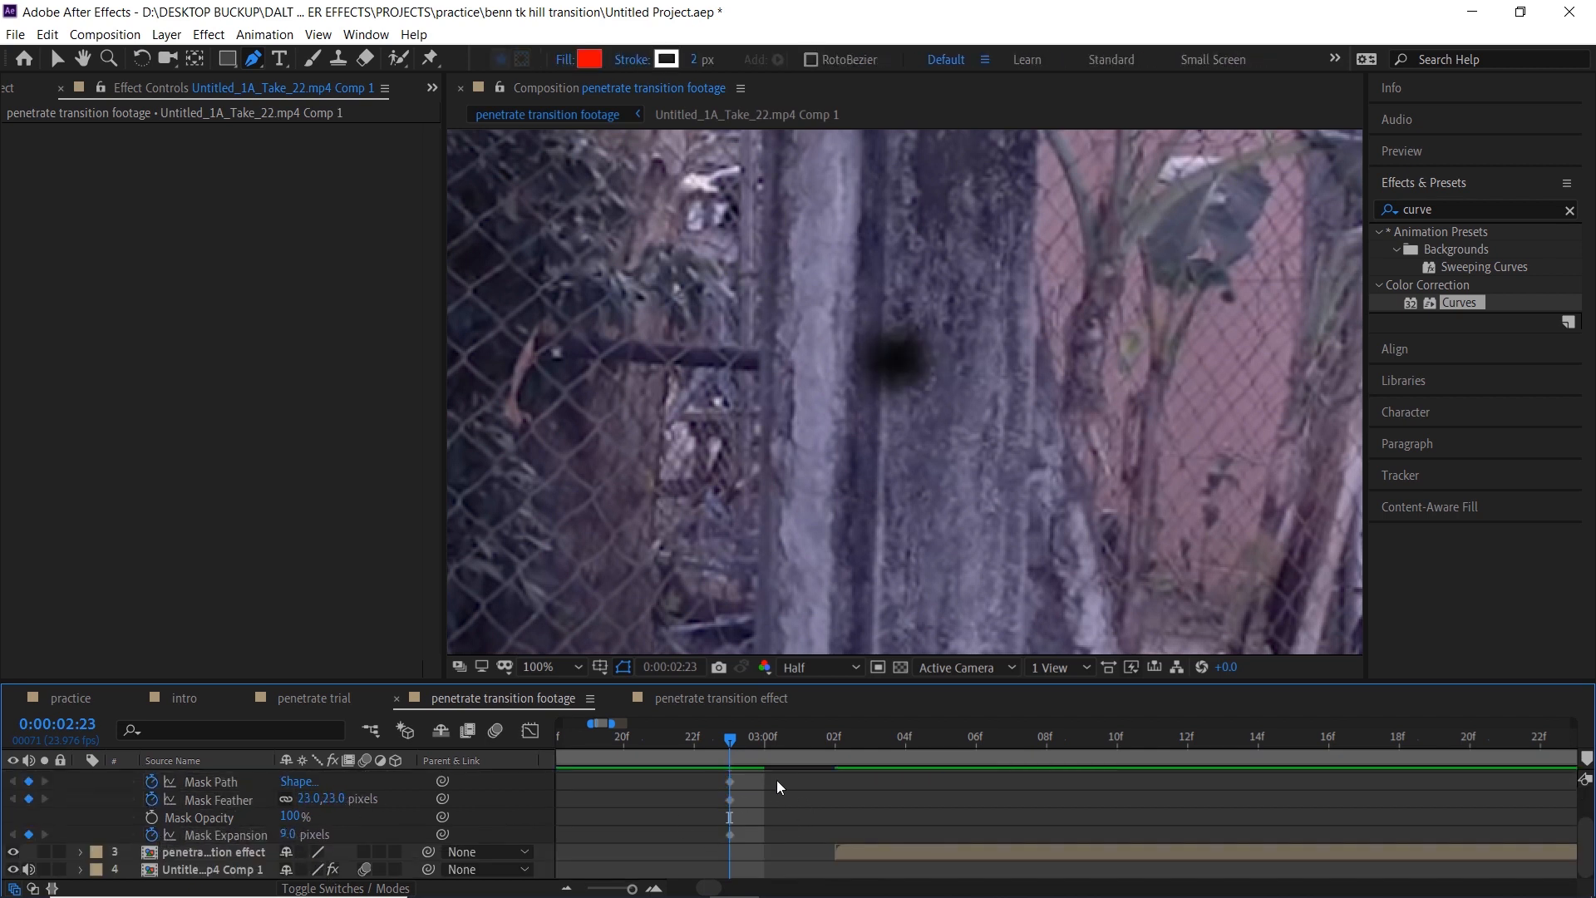
Reposition and reshape the hole mask at 0:00:03:00 so it follows the zooming concrete post.
scroll(786, 818, "up", 2)
left_click(782, 796)
key("Page_Down")
scroll(1035, 482, "down", 1)
left_click_drag(1035, 482, 972, 430)
key("v")
double_click(903, 359)
left_click_drag(903, 356, 906, 381)
key("period")
left_click_drag(889, 360, 887, 333)
scroll(936, 462, "down", 1)
left_click_drag(937, 467, 909, 426)
Adjust the mask expansion and set the mask feather to 24 pixels at 0:00:03:00.
left_click_drag(287, 835, 294, 835)
mouse_move(313, 799)
left_mouse_down()
mouse_move(287, 835)
mouse_move(339, 799)
left_mouse_up()
left_click(862, 808)
left_click(643, 788)
scroll(831, 810, "up", 1)
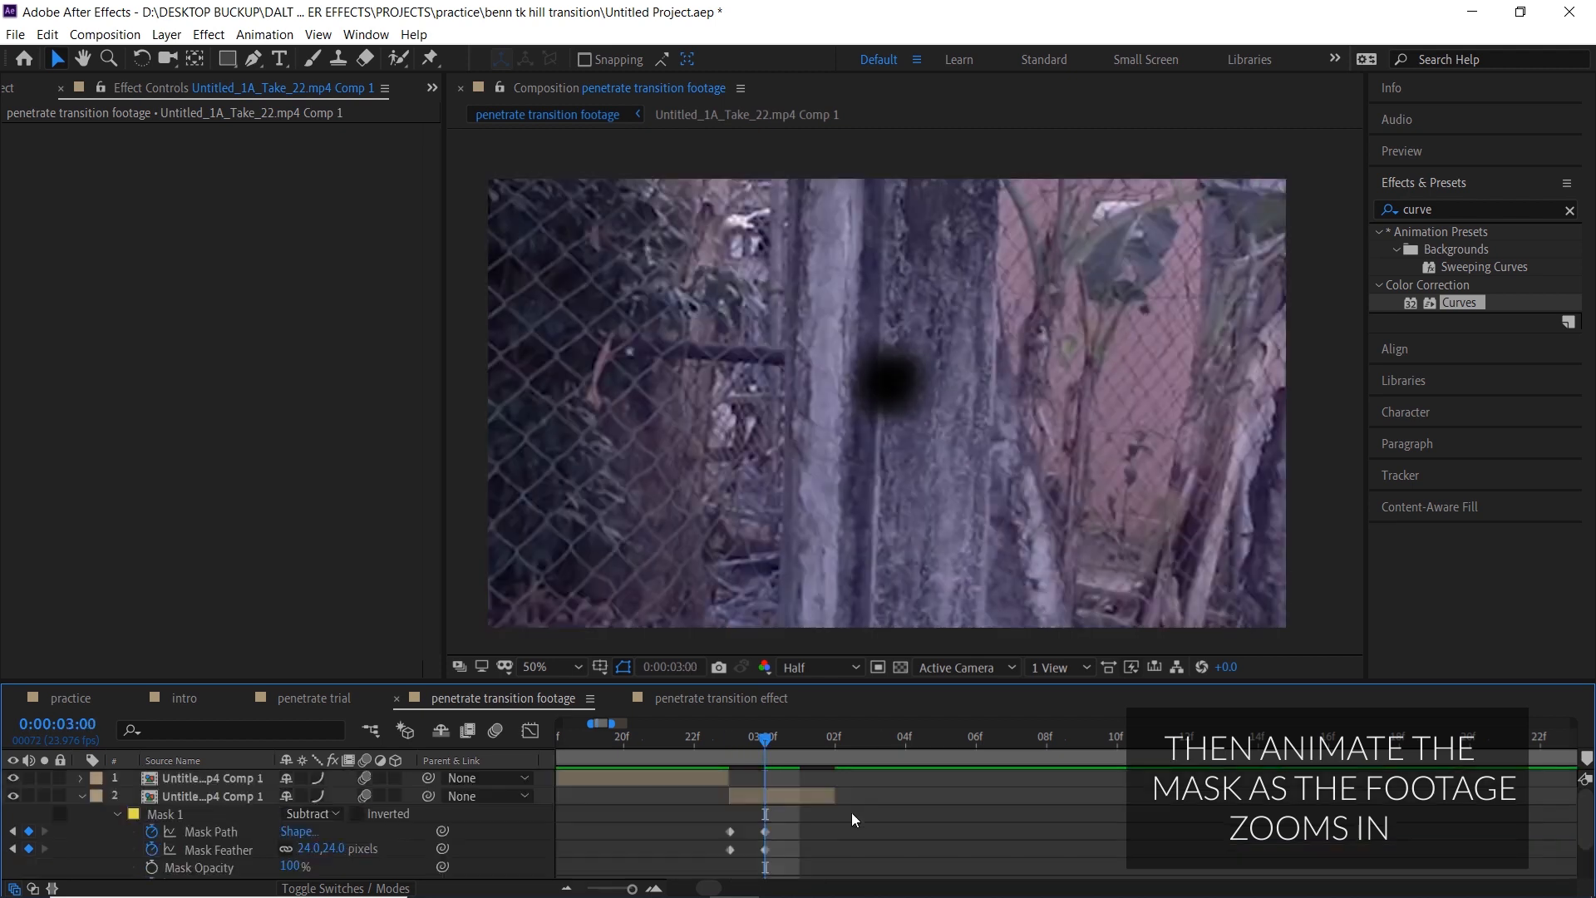
Enlarge the hole at 0:00:03:01 by moving the mask's points outward around the post.
left_click(818, 796)
key("Page_Down")
left_click_drag(879, 347, 866, 317)
left_click_drag(864, 374, 828, 373)
left_click_drag(902, 403, 866, 441)
left_click_drag(917, 361, 945, 328)
left_click_drag(914, 382, 962, 381)
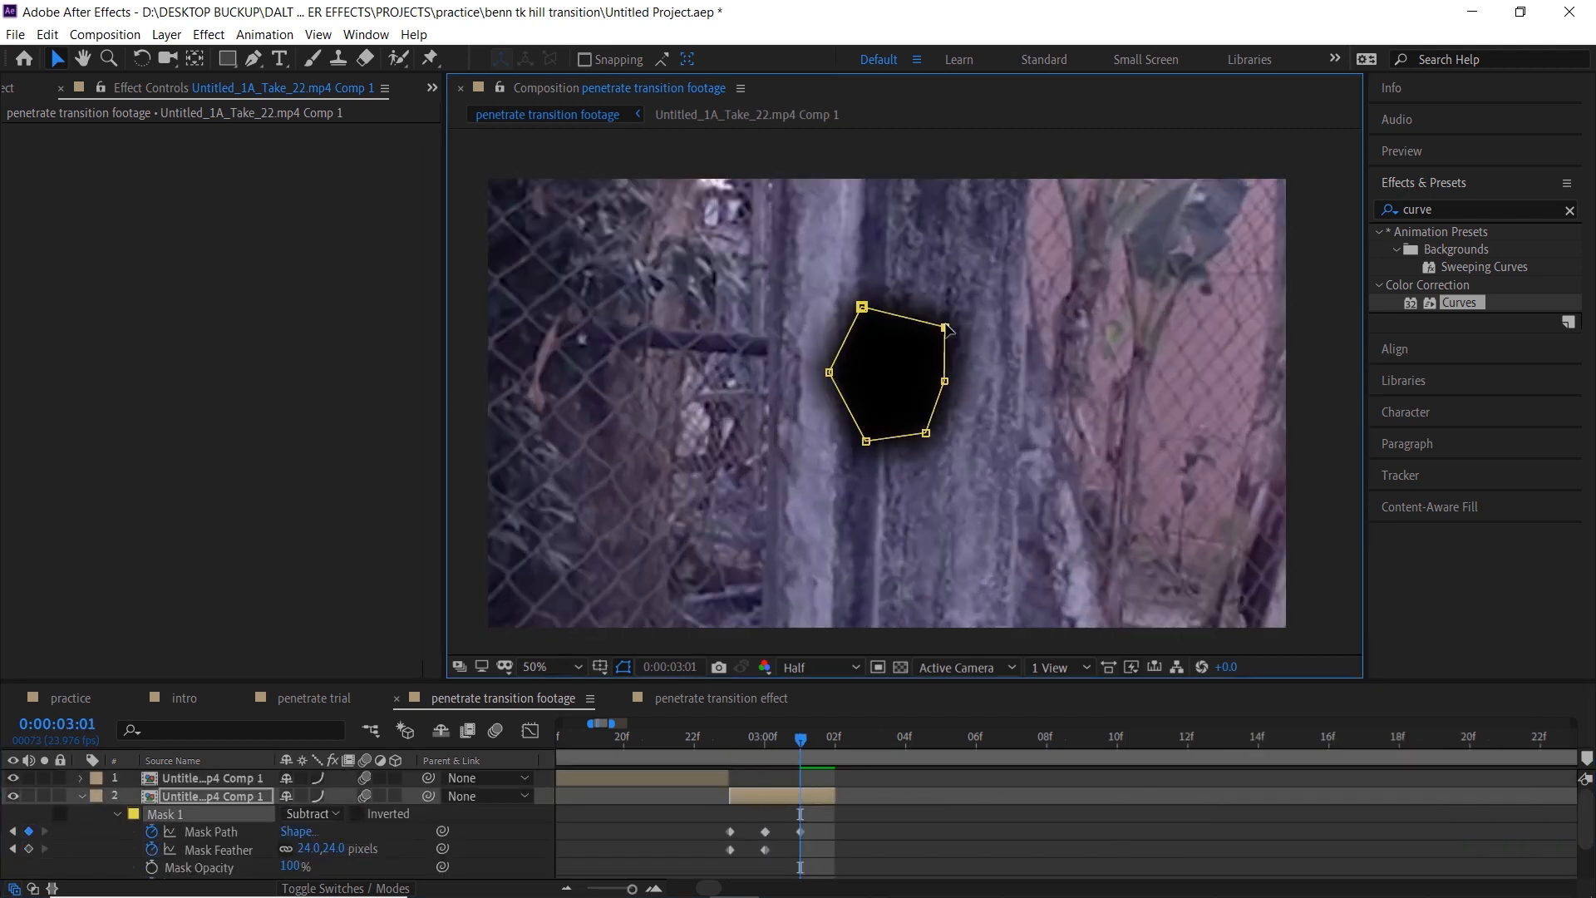
Adjust the mask expansion and set the mask feather to 34 pixels at 0:00:03:01.
scroll(872, 819, "down", 1)
left_click_drag(291, 835, 283, 835)
mouse_move(335, 799)
left_mouse_down()
mouse_move(303, 836)
mouse_move(321, 837)
mouse_move(334, 799)
left_mouse_up()
left_click(1019, 806)
scroll(1019, 803, "up", 1)
scroll(712, 790, "down", 1)
Add an adjustment layer directly above the masked second footage clip, with the time at 0:00:02:23.
left_click_drag(705, 740, 721, 801)
scroll(723, 819, "up", 2)
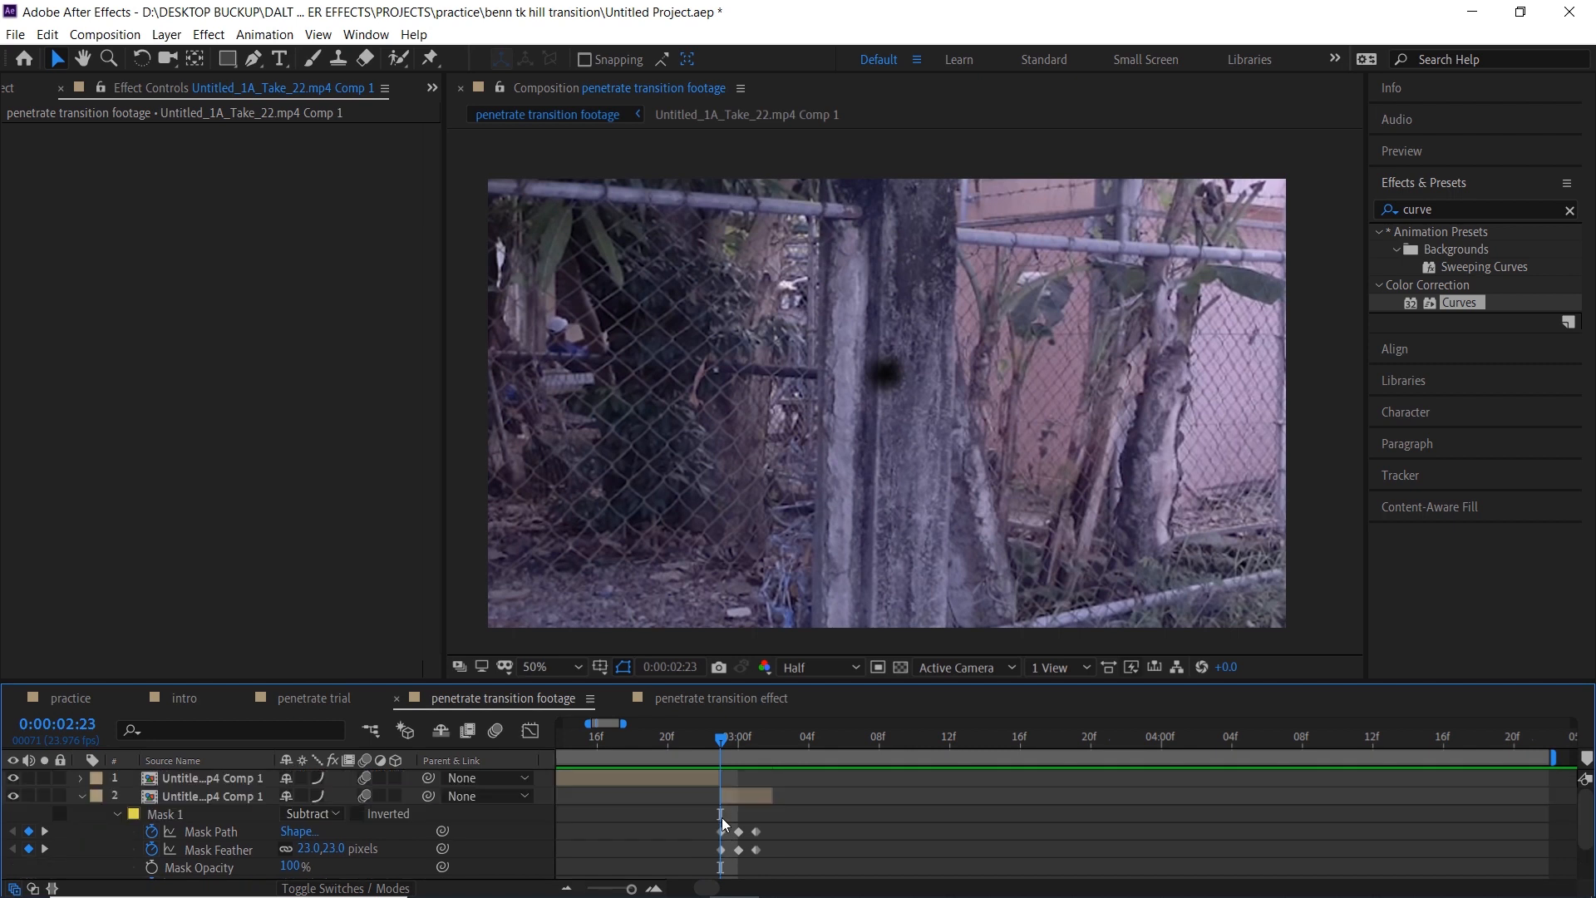
left_click(733, 799)
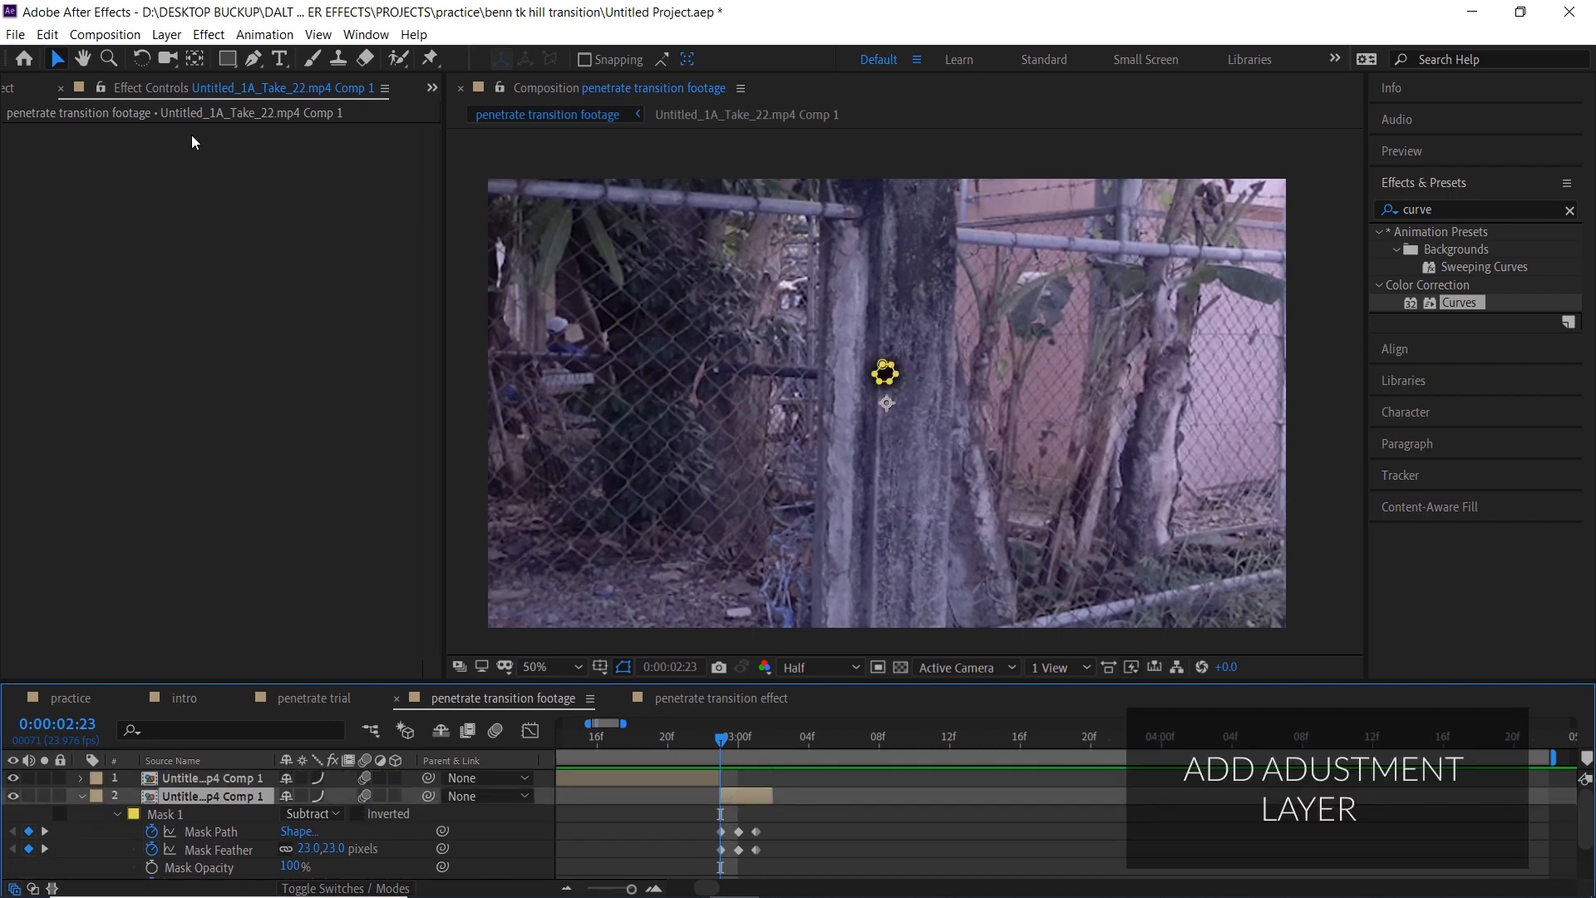
left_click(165, 34)
mouse_move(183, 57)
left_click(532, 170)
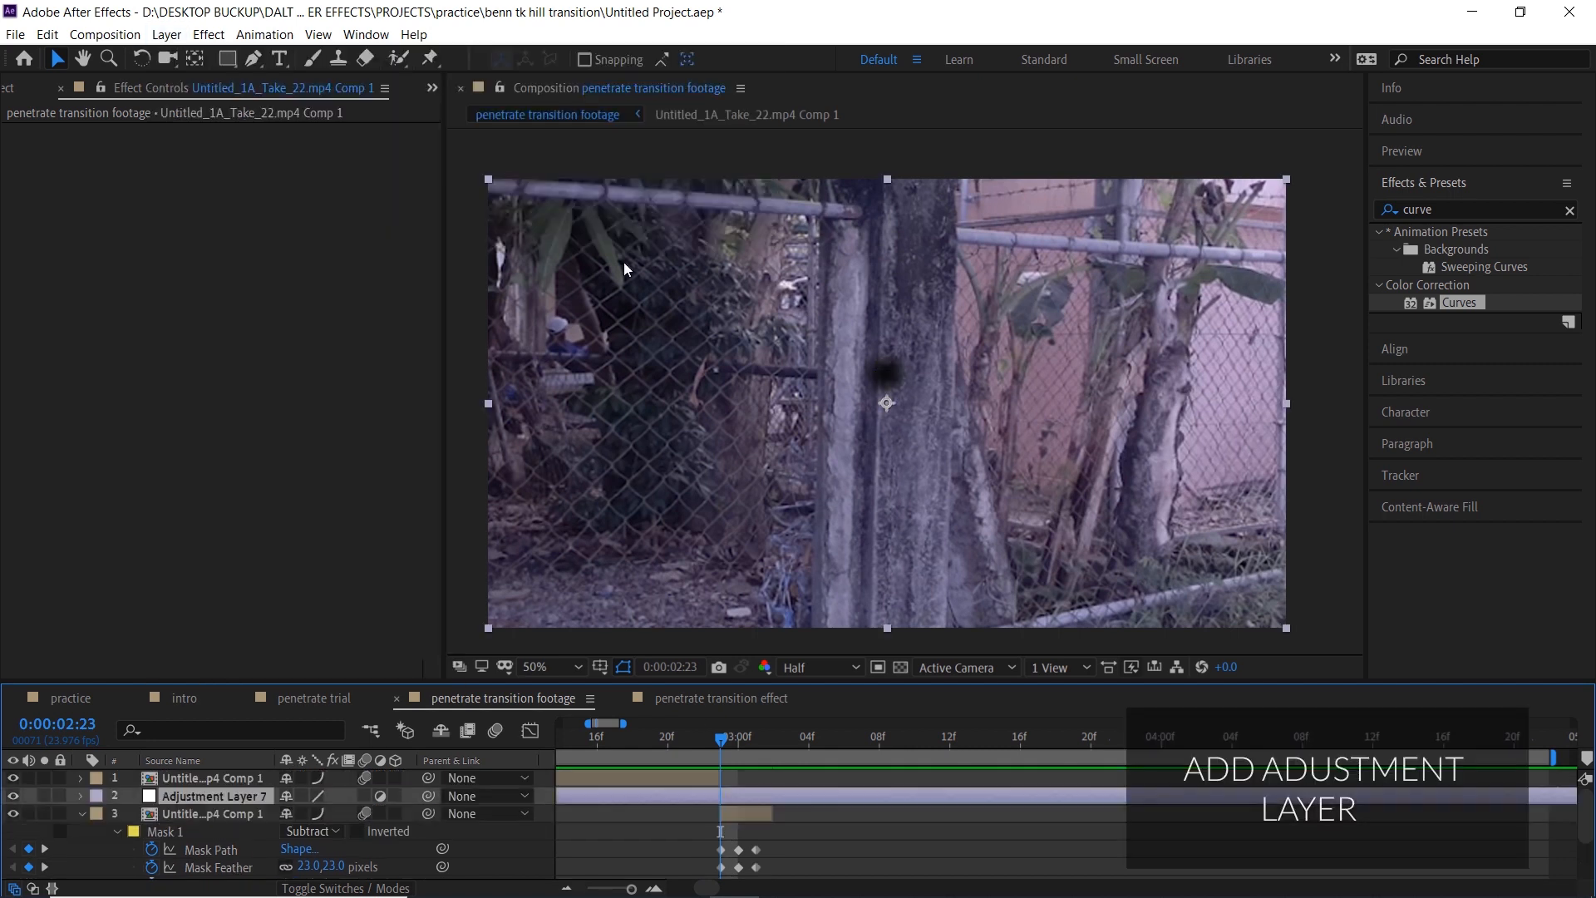
Split the adjustment layer at 0:00:02:22 and delete the part before it.
left_click(709, 743)
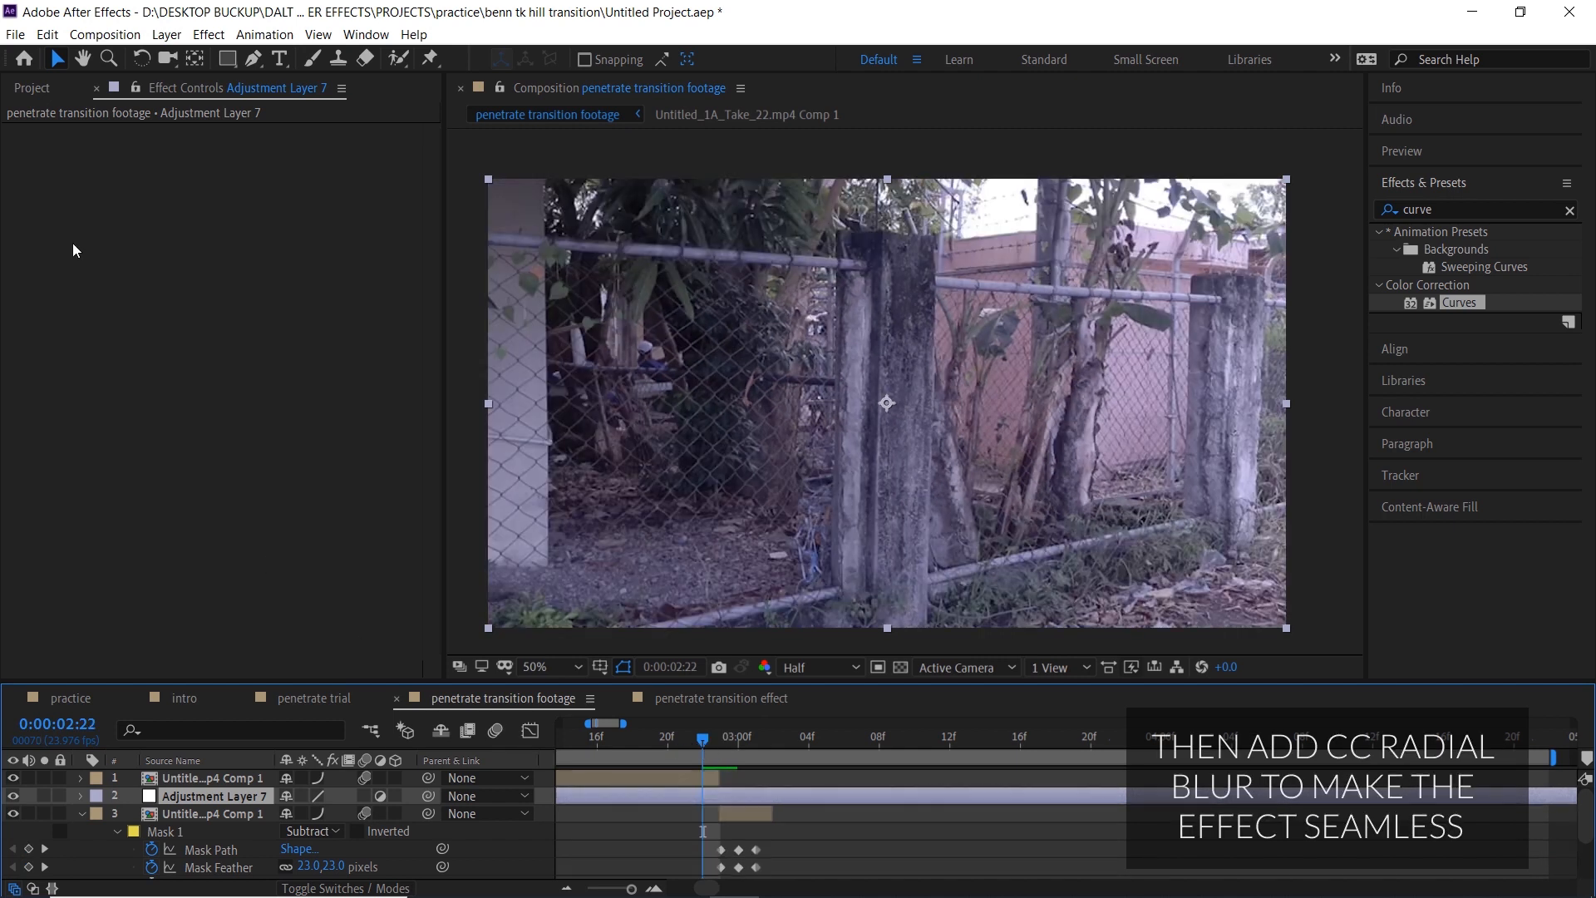
left_click(48, 34)
left_click(146, 291)
left_click(625, 814)
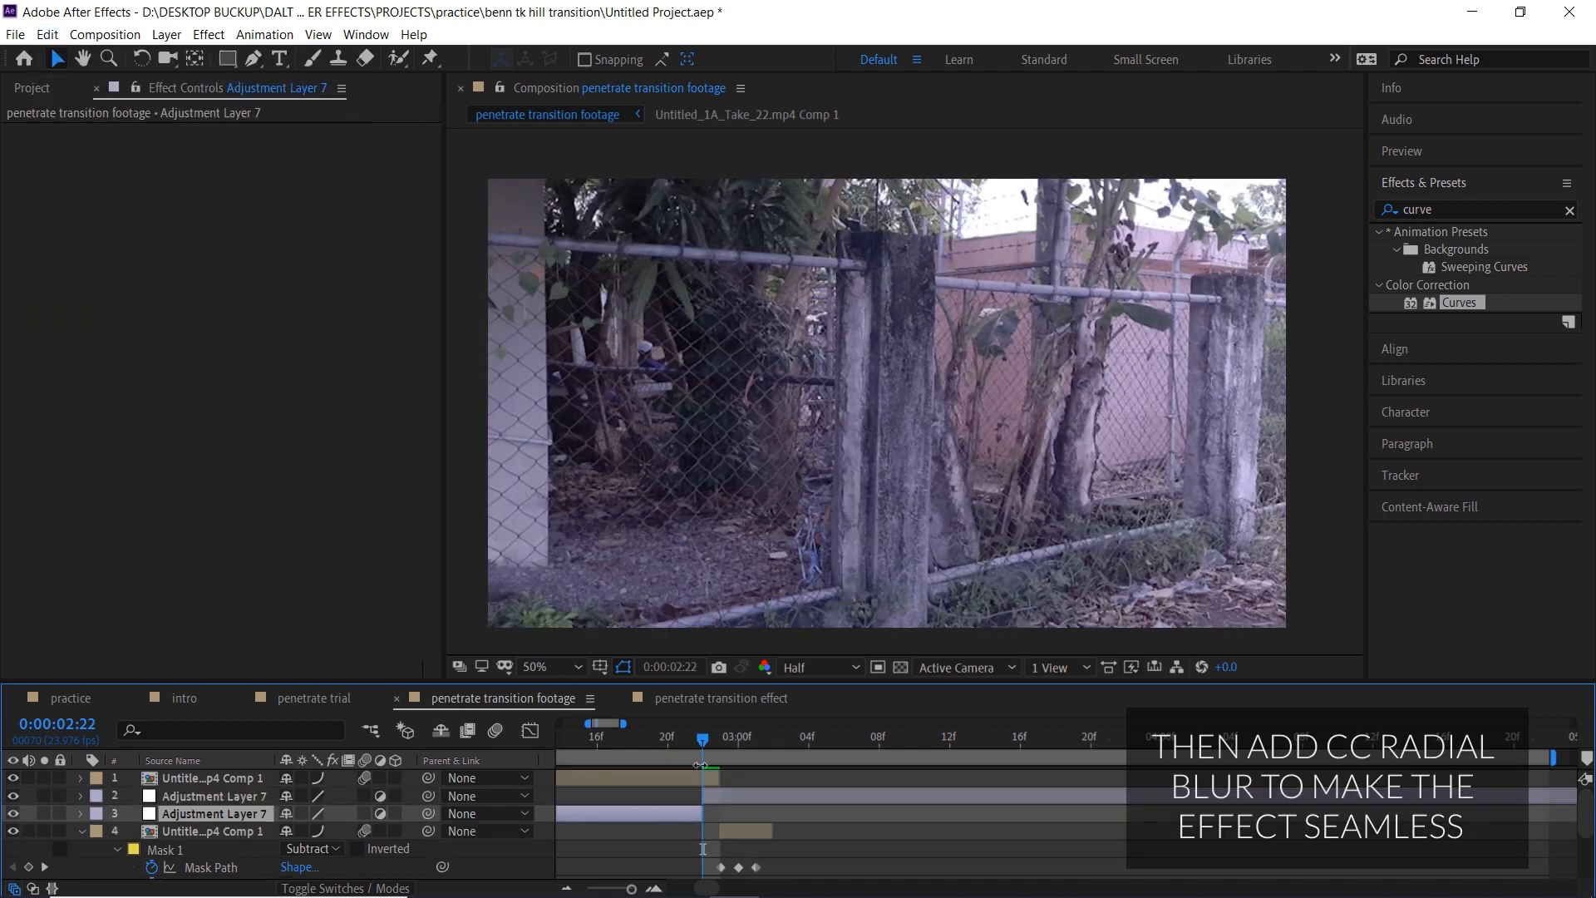
key("Delete")
Split the adjustment layer at 0:00:03:05 and delete the part after it.
left_click_drag(704, 738, 826, 739)
left_click(793, 797)
left_click(48, 34)
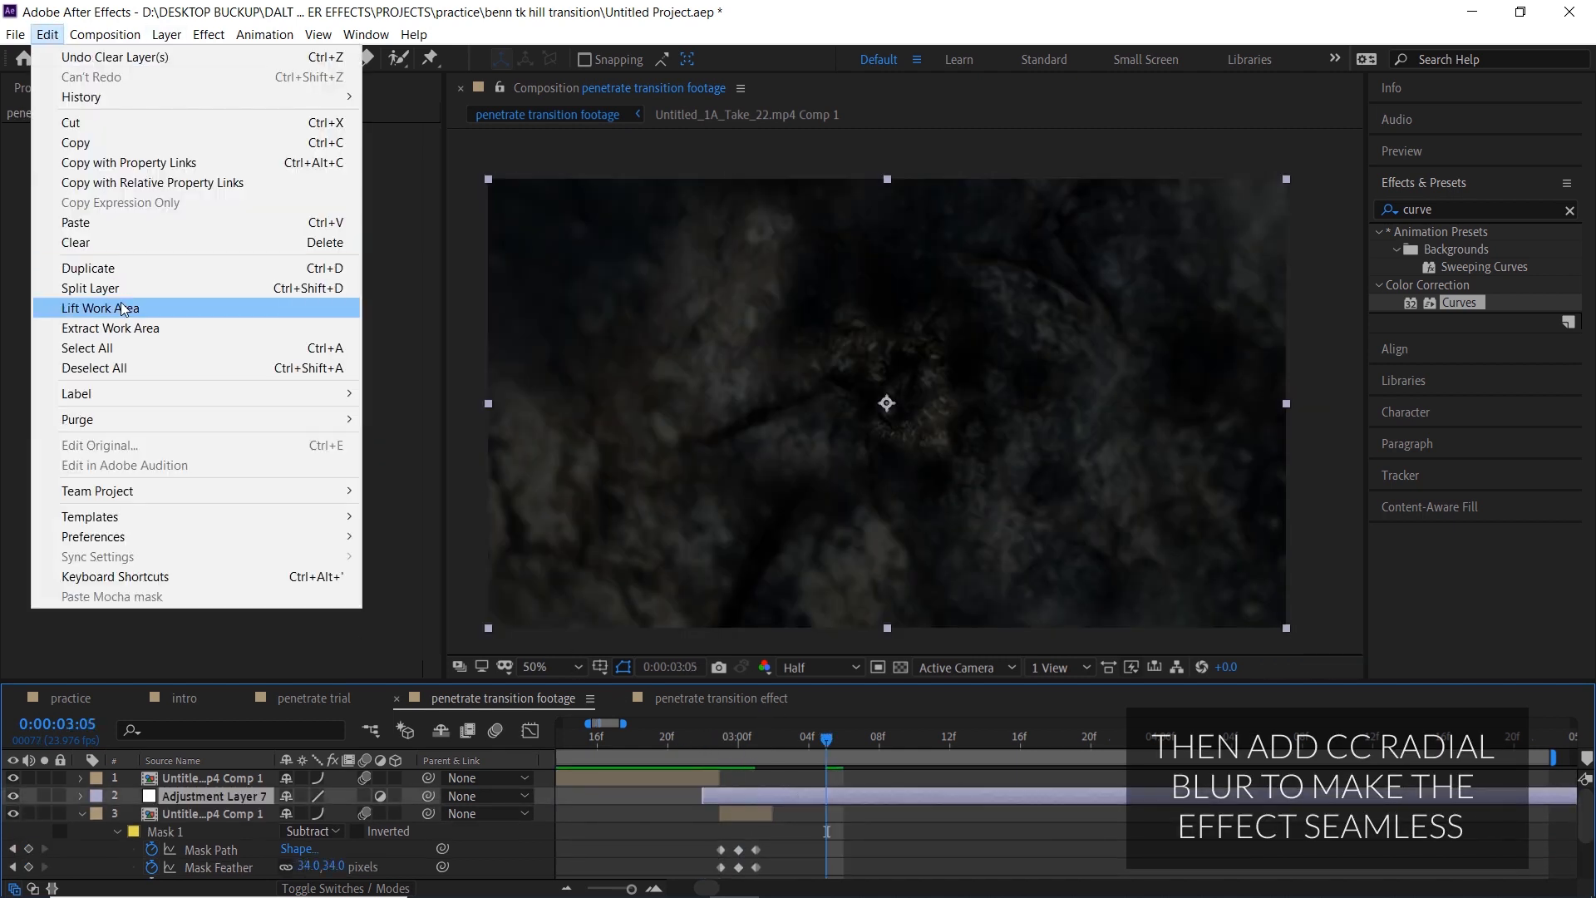
left_click(146, 291)
key("Delete")
Move the adjustment layer to the top of the stack and slide it in time to end together with the masked clip.
left_click_drag(753, 798, 773, 796)
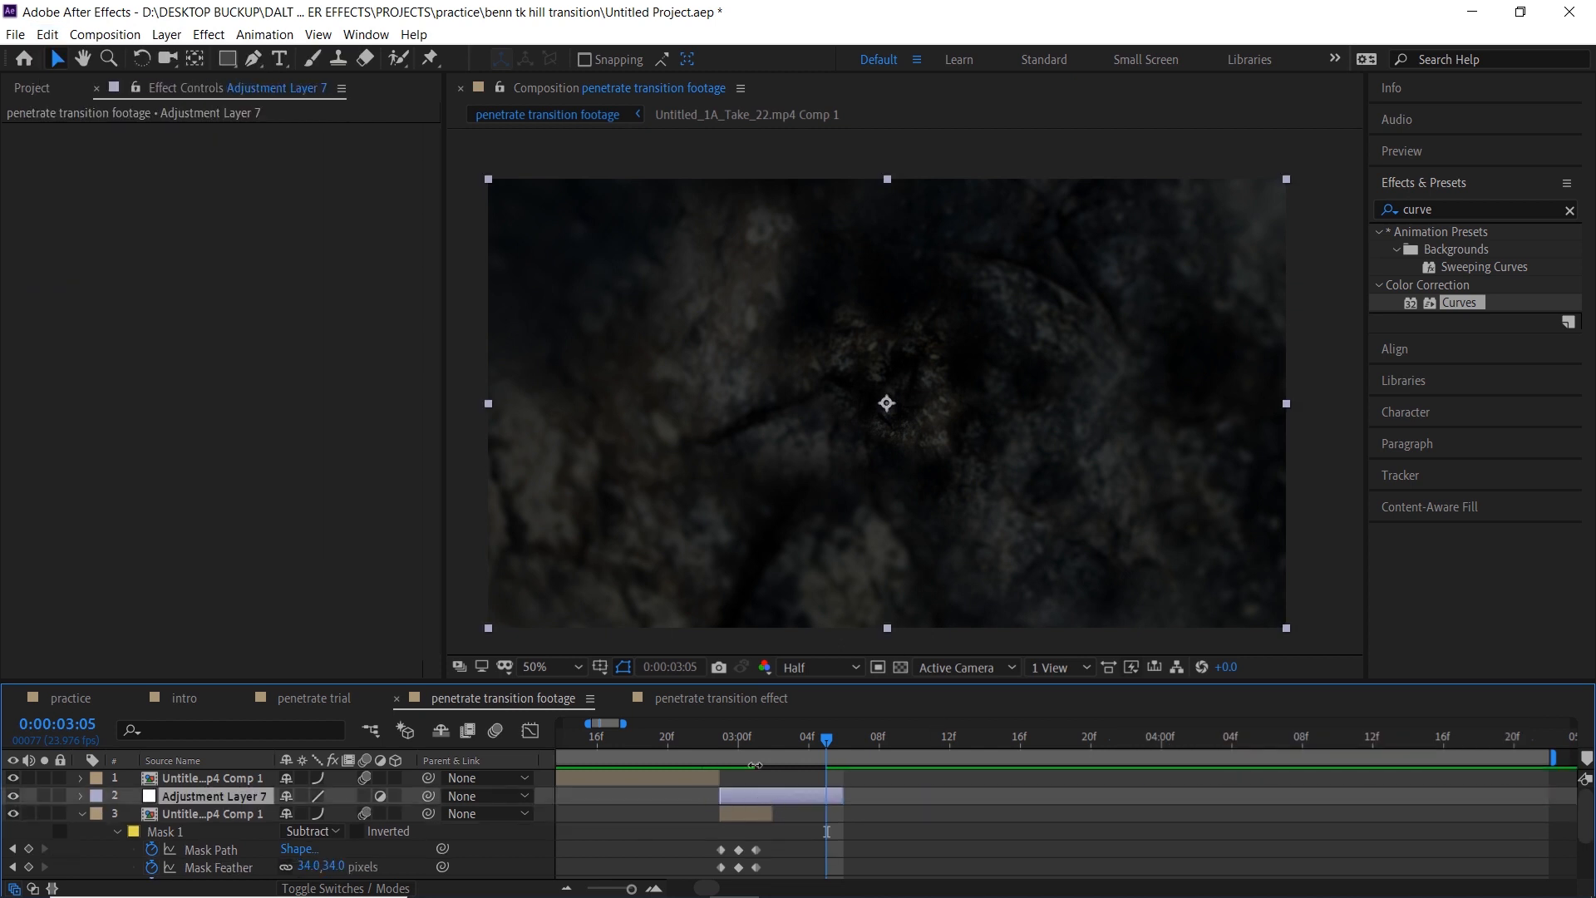
left_click(720, 742)
key("Page_Up")
left_click_drag(182, 796, 181, 778)
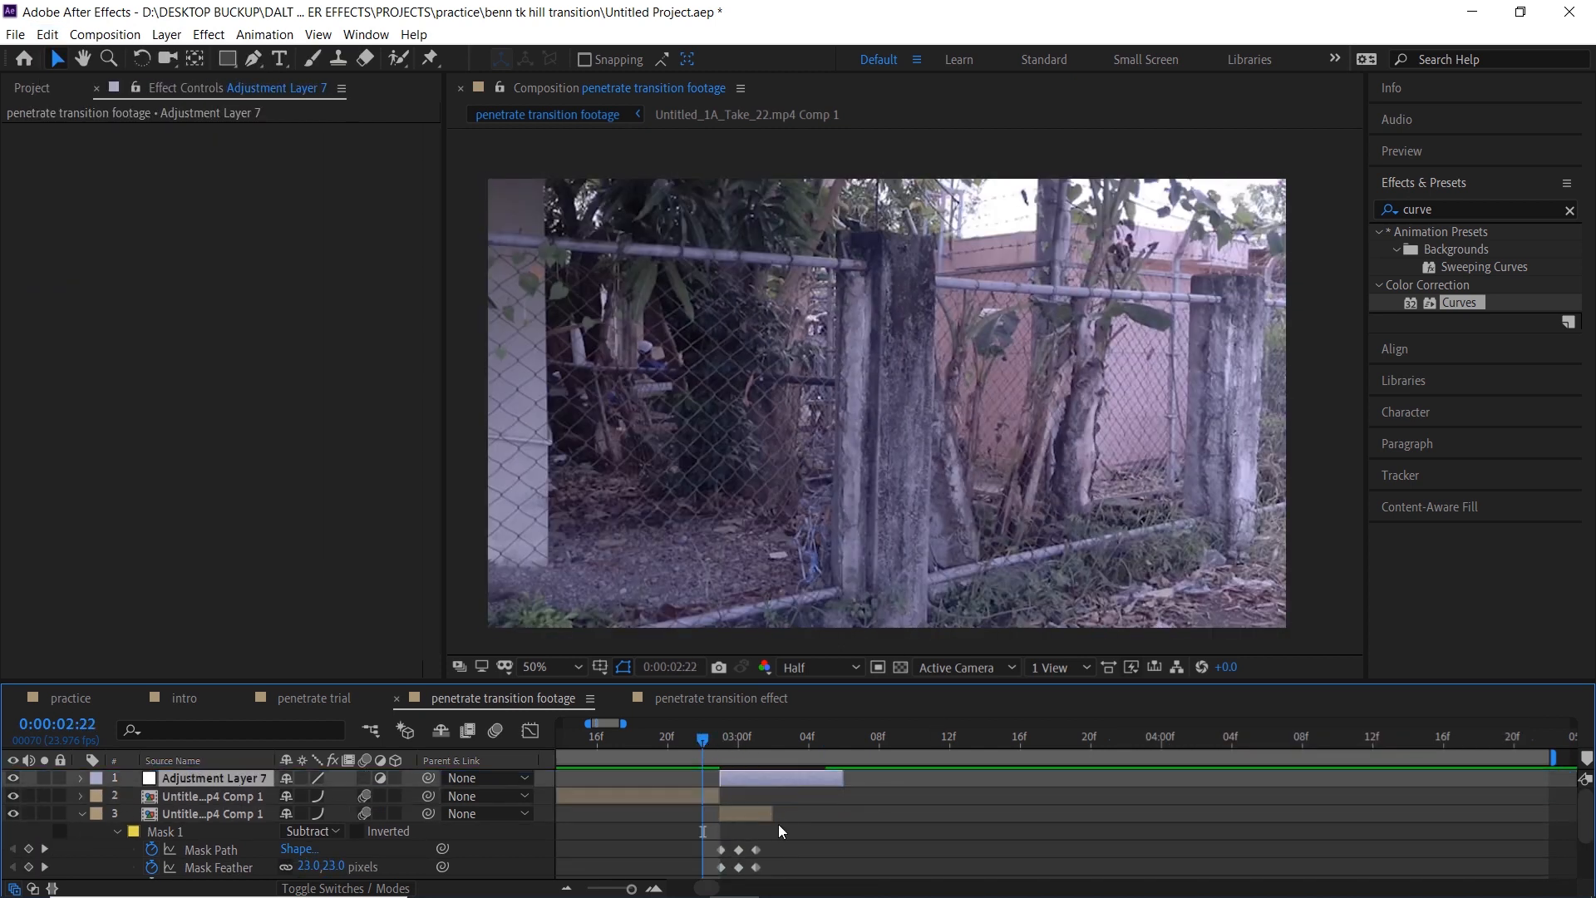
left_click_drag(743, 779, 686, 780)
key("h")
left_click_drag(818, 804, 888, 803)
Find the radial blur effects and apply CC Radial Blur to the adjustment layer.
left_click(1570, 212)
left_click(1503, 210)
type("radial")
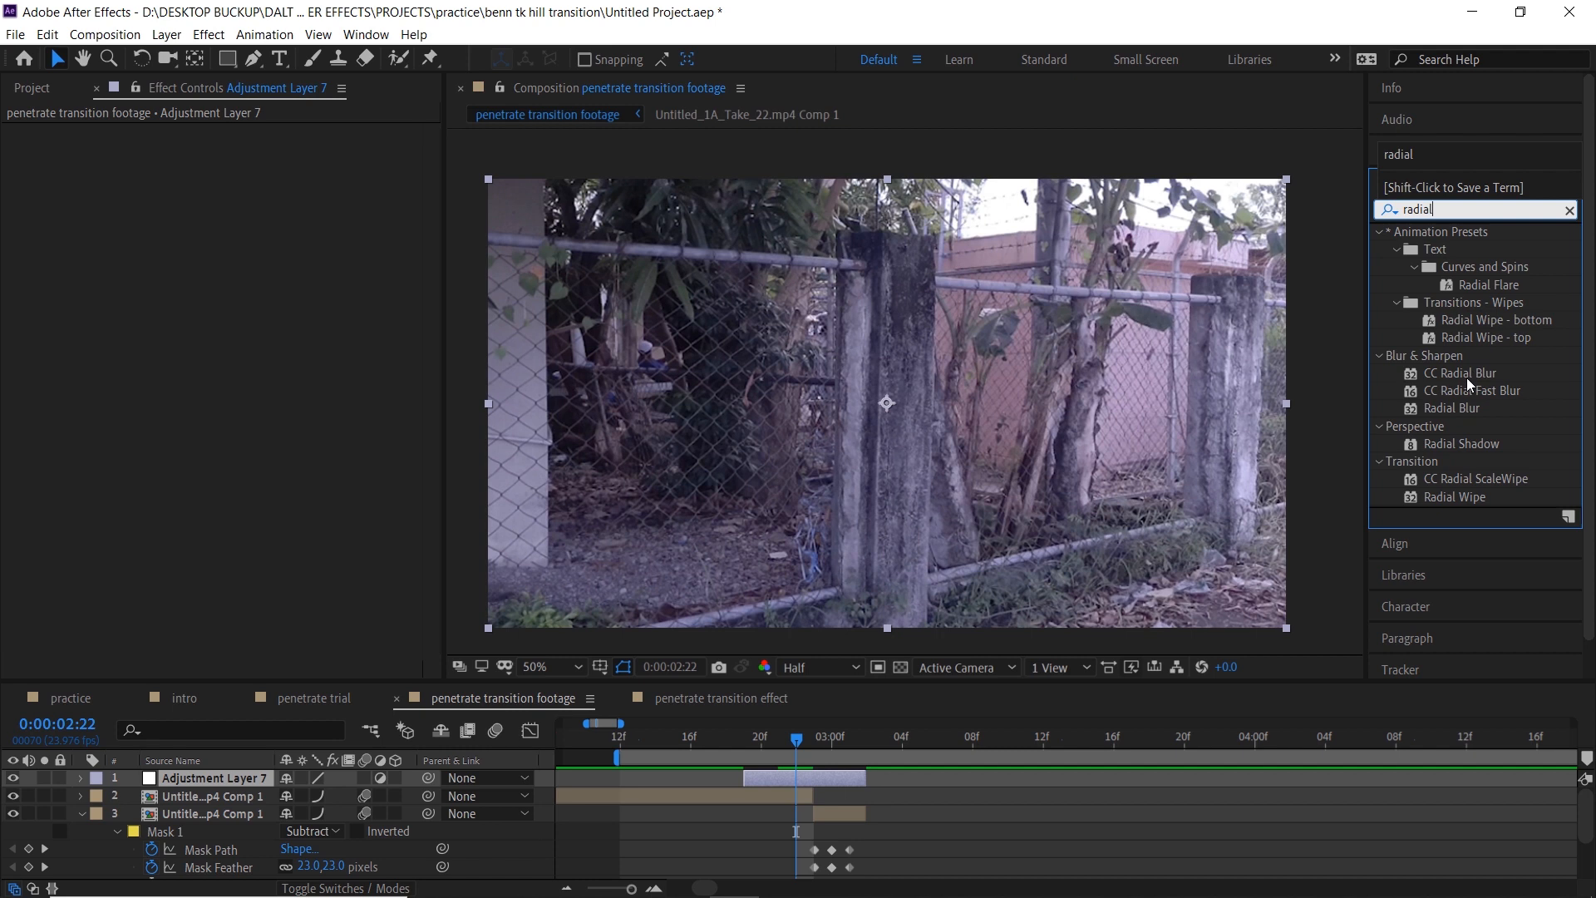
left_click_drag(1467, 377, 820, 784)
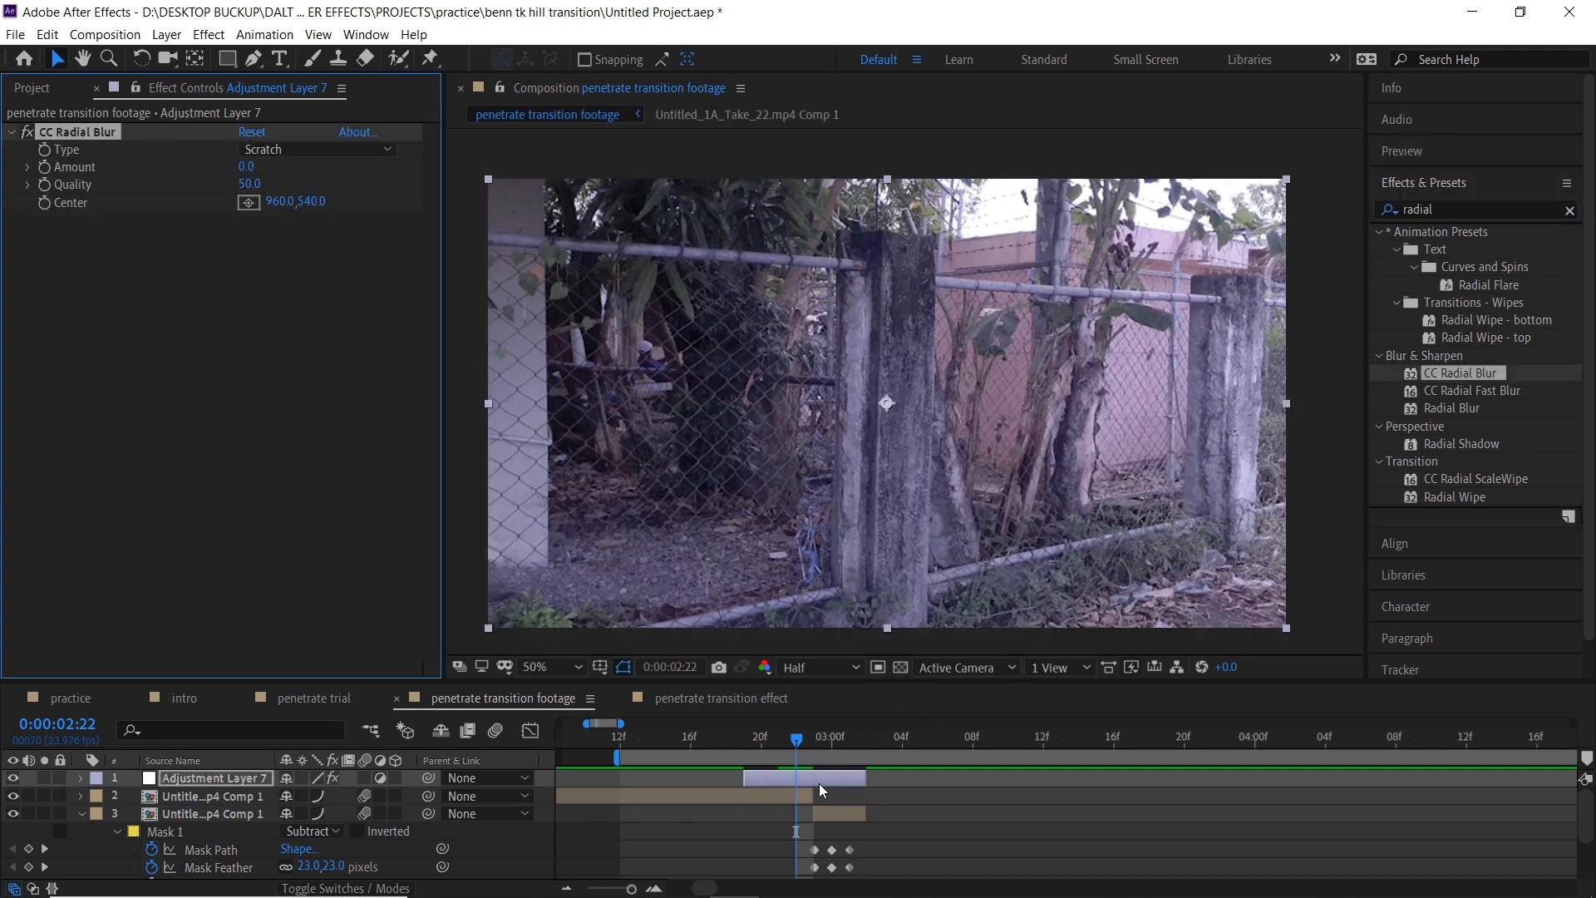
Set the CC Radial Blur type to Straight Zoom and keyframe its Amount at 0 at 0:00:02:20.
left_click(316, 150)
left_click(336, 151)
left_click(333, 151)
left_click(221, 182)
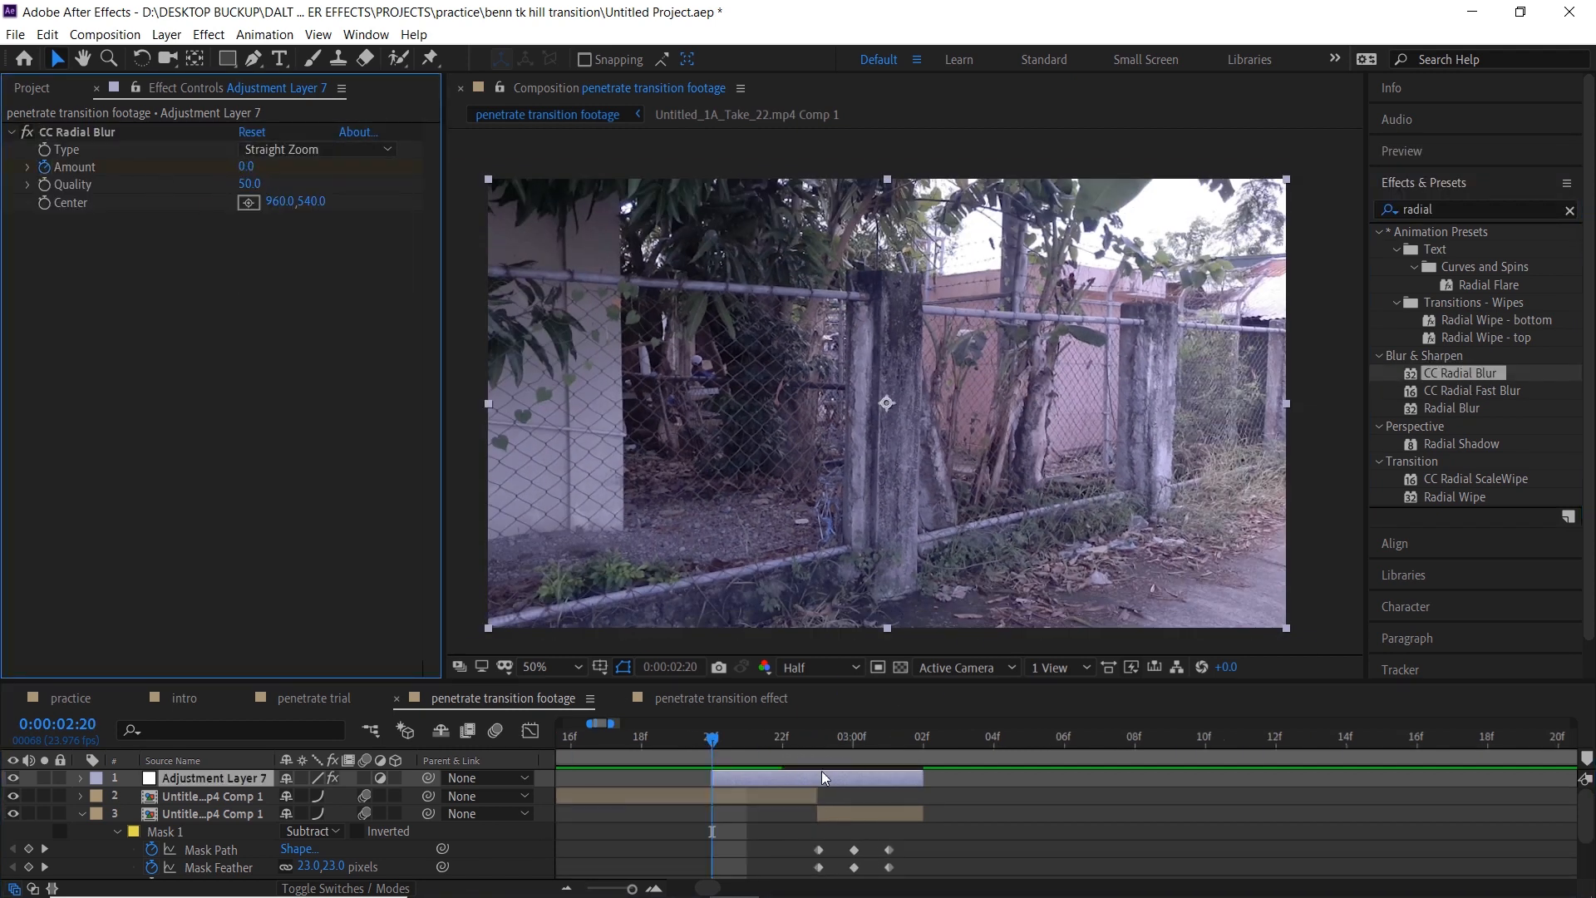
Reveal the adjustment layer's keyframes and set the CC Radial Blur Amount to 40 at 0:00:02:23.
key("u")
left_click_drag(712, 738, 803, 747)
left_click(247, 167)
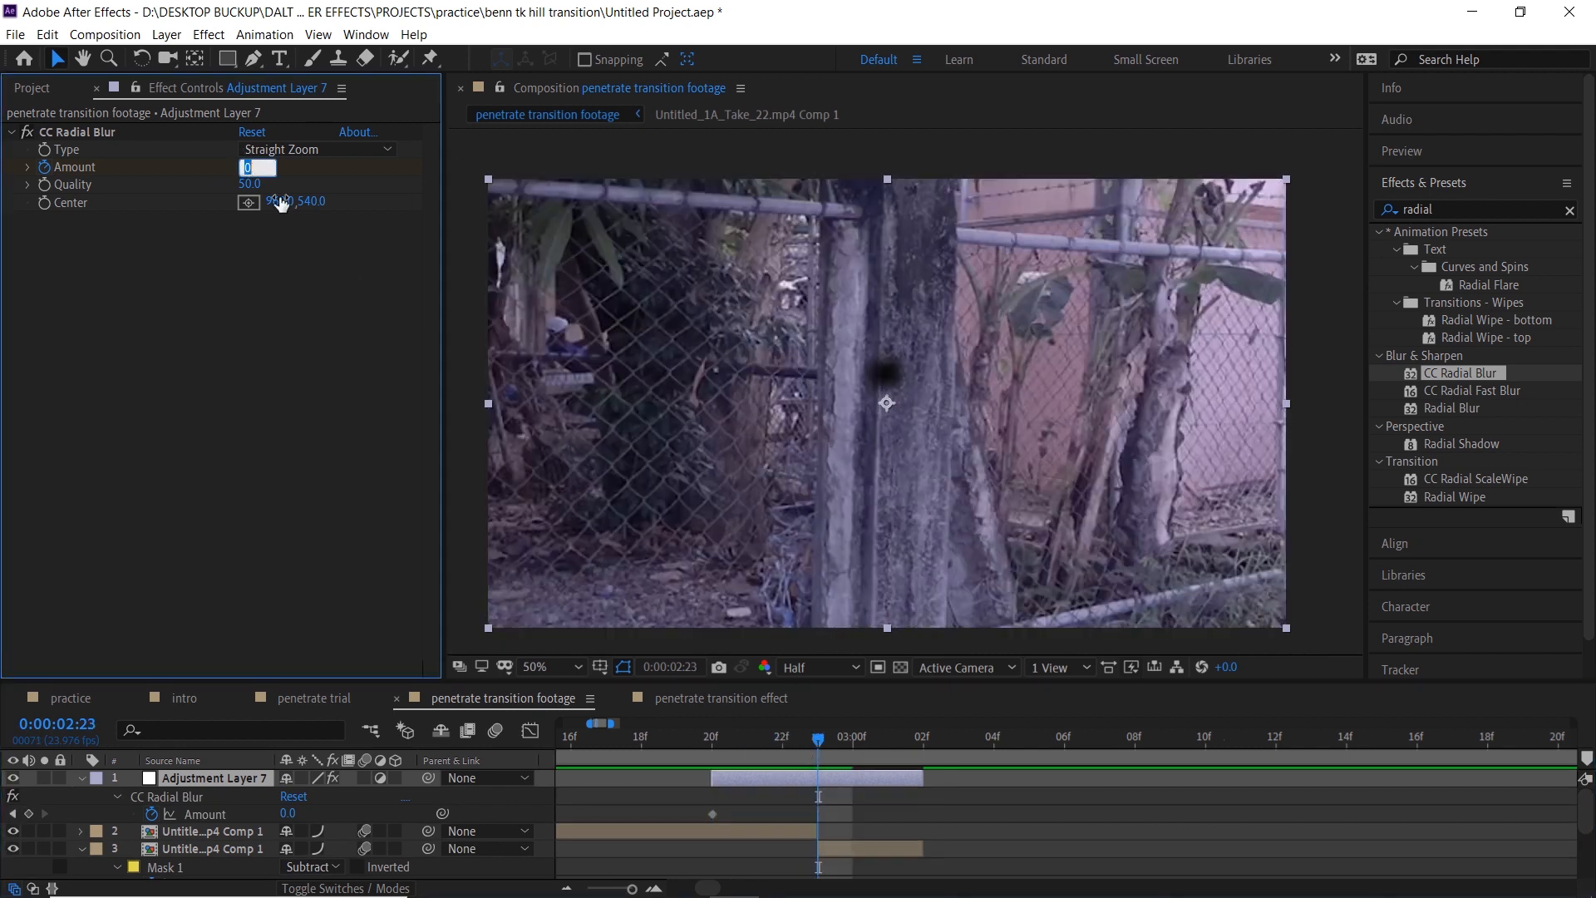
type("40")
key("Return")
left_click_drag(952, 518, 920, 493)
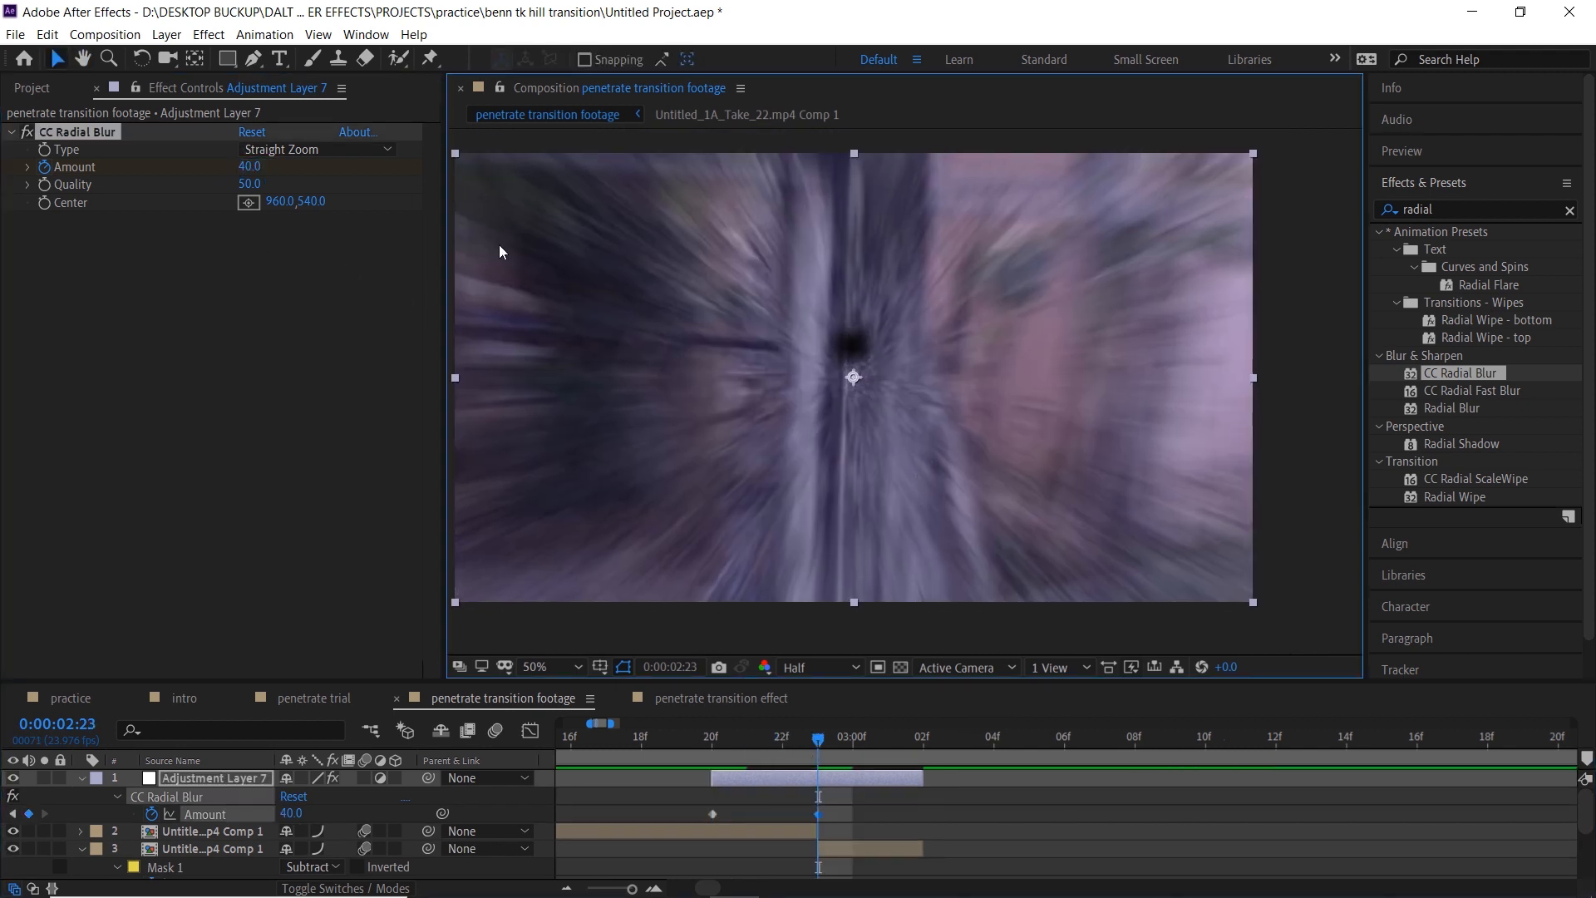
Set the CC Radial Blur Center to 964, 478 and keyframe its Amount at 51 at 0:00:03:01.
mouse_move(273, 201)
left_mouse_down()
mouse_move(257, 199)
mouse_move(271, 197)
left_mouse_up()
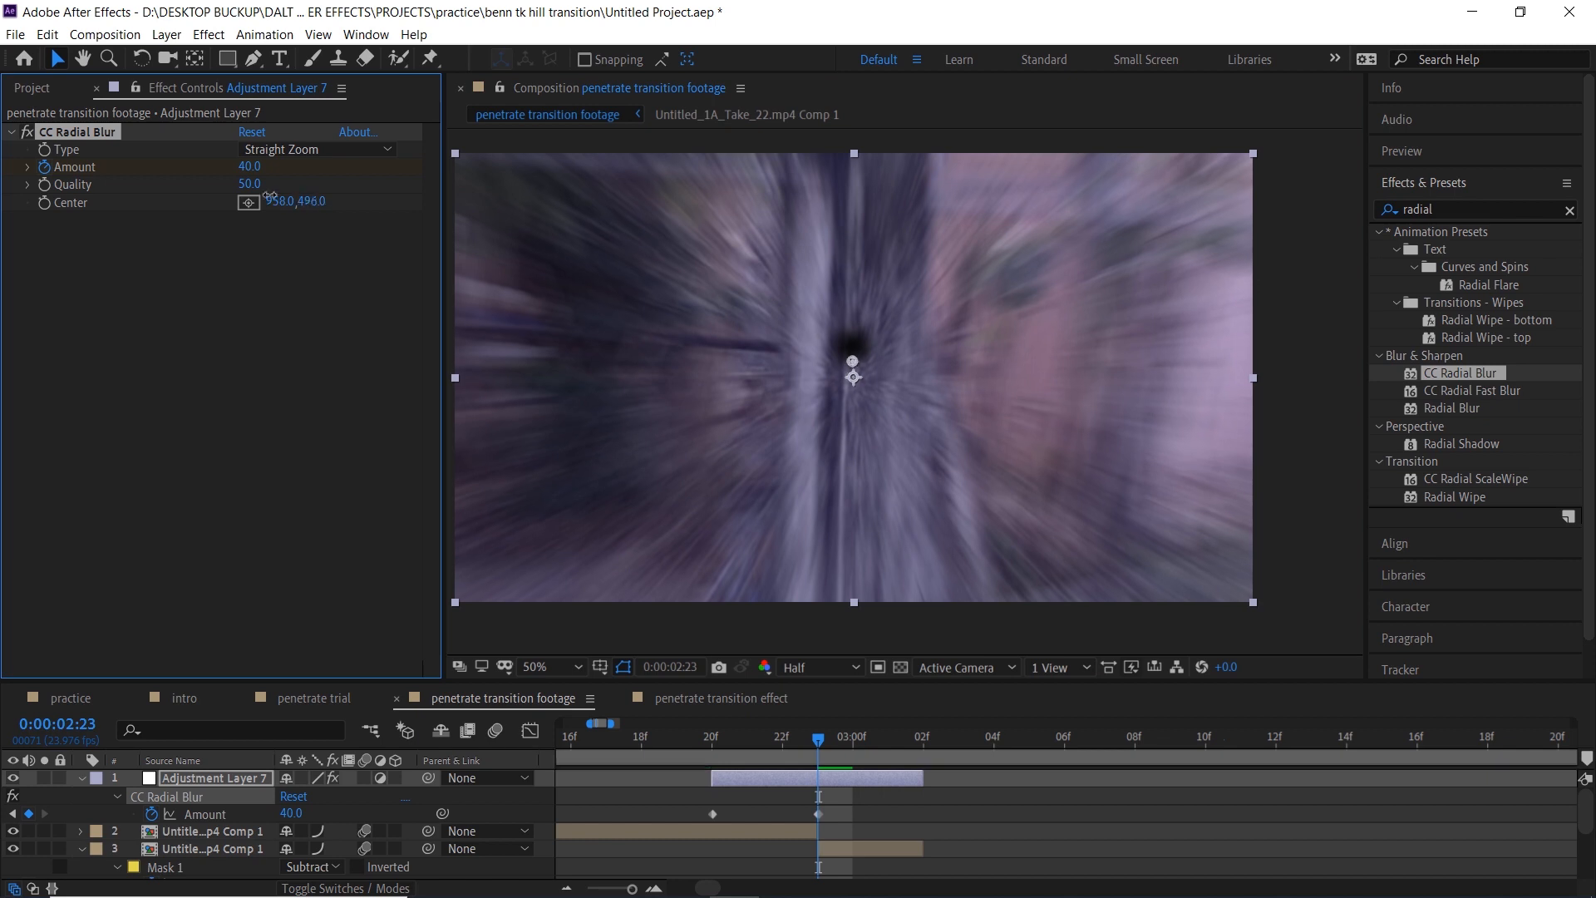
mouse_move(234, 200)
left_mouse_down()
mouse_move(166, 201)
mouse_move(251, 200)
left_mouse_up()
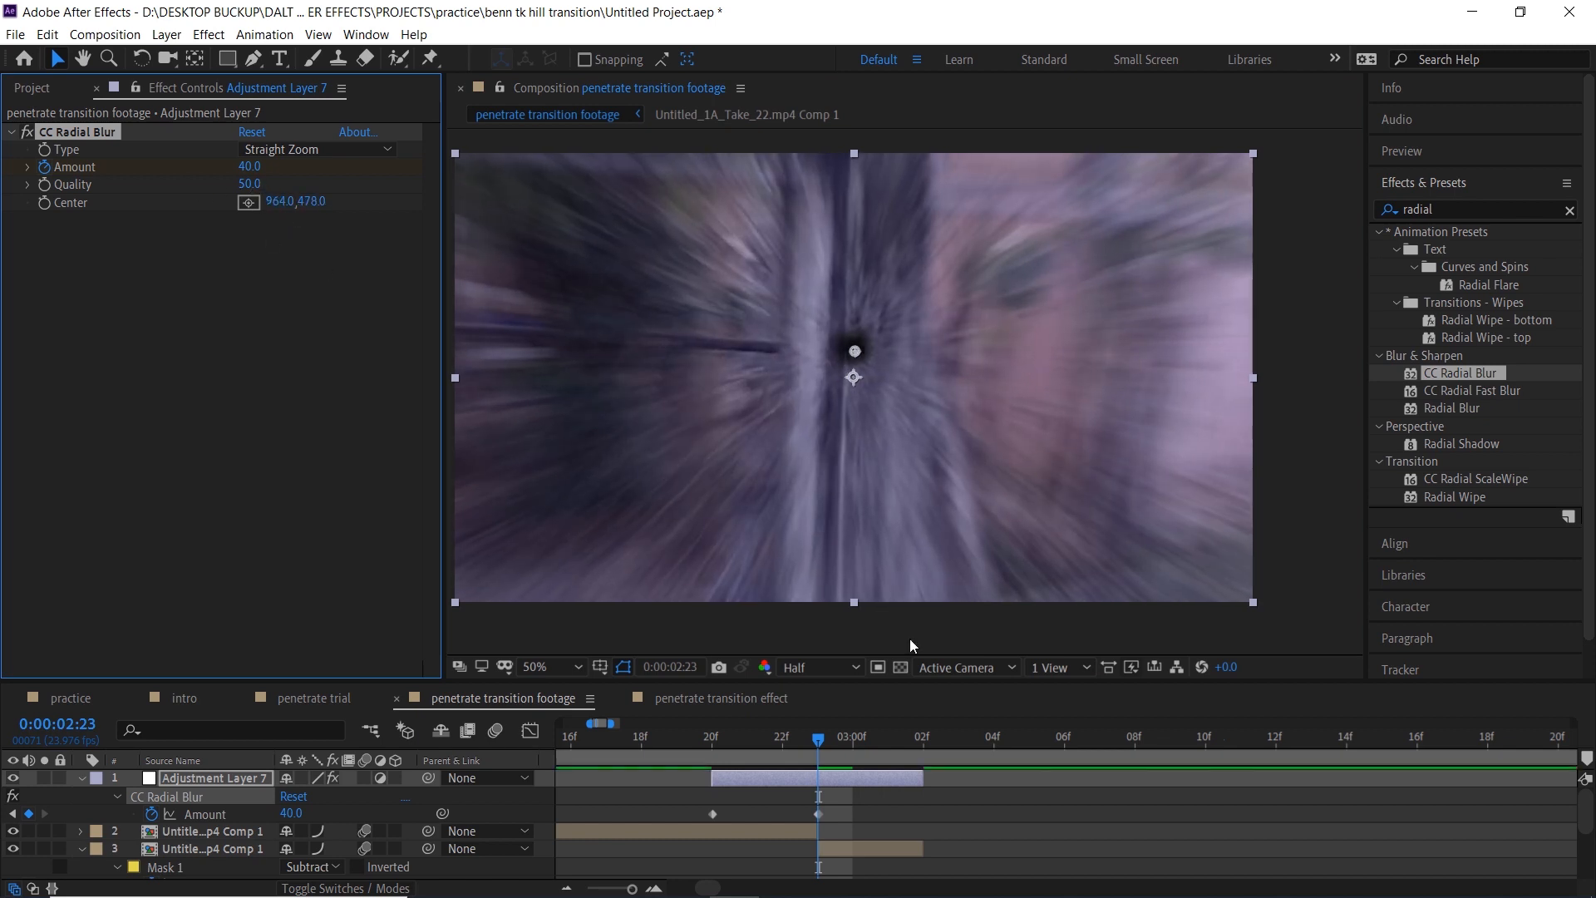
left_click_drag(820, 740, 889, 747)
left_click(818, 814)
left_click(855, 822)
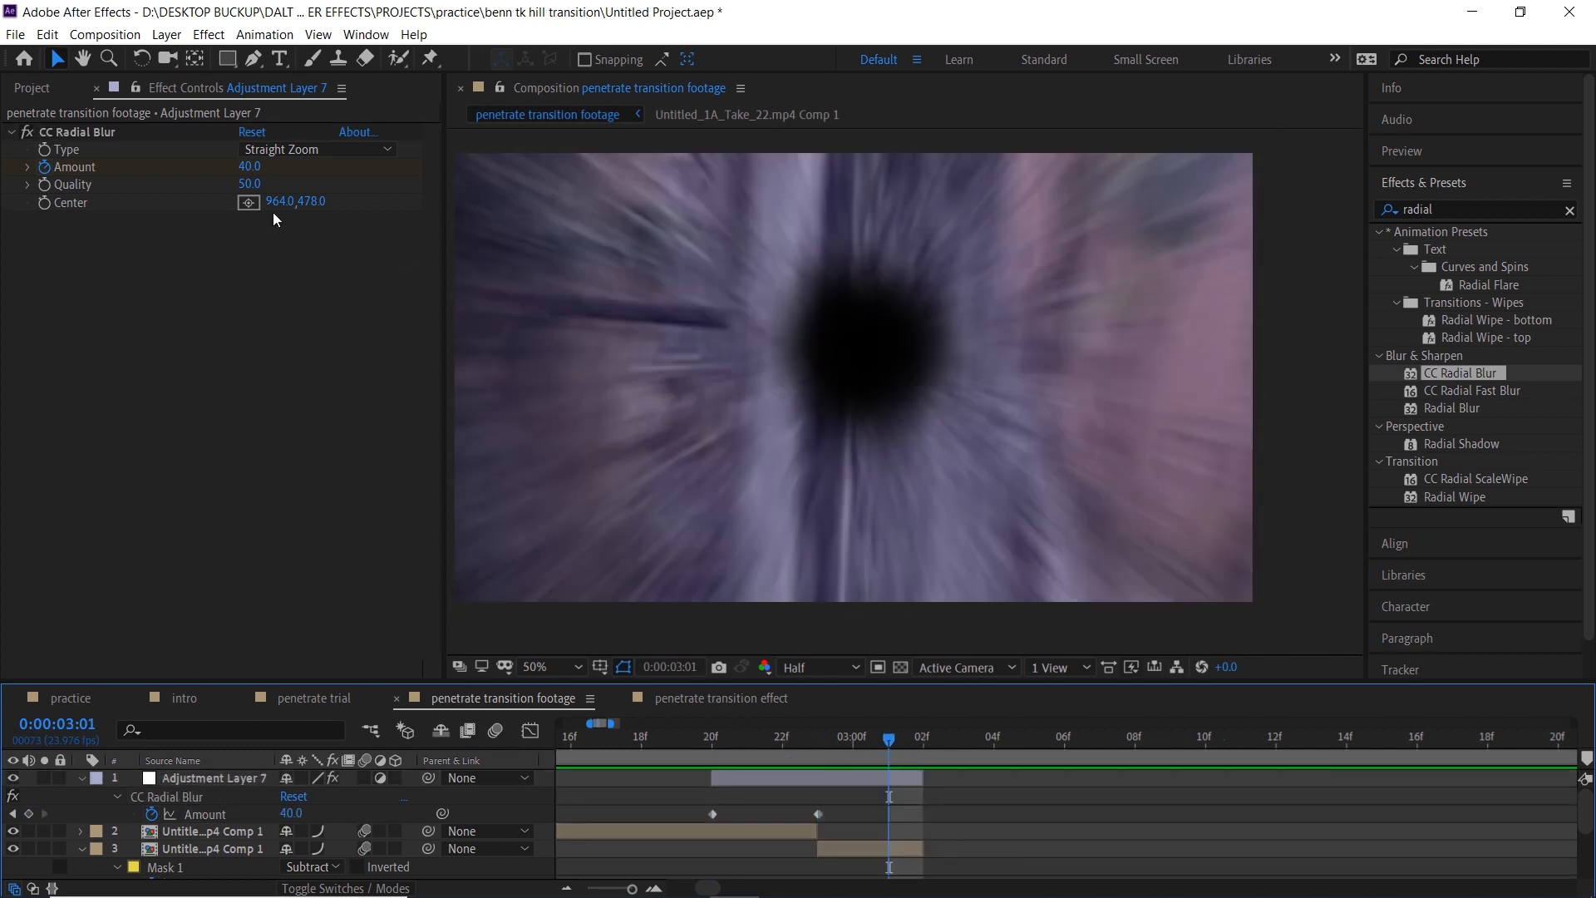
left_click_drag(254, 166, 262, 168)
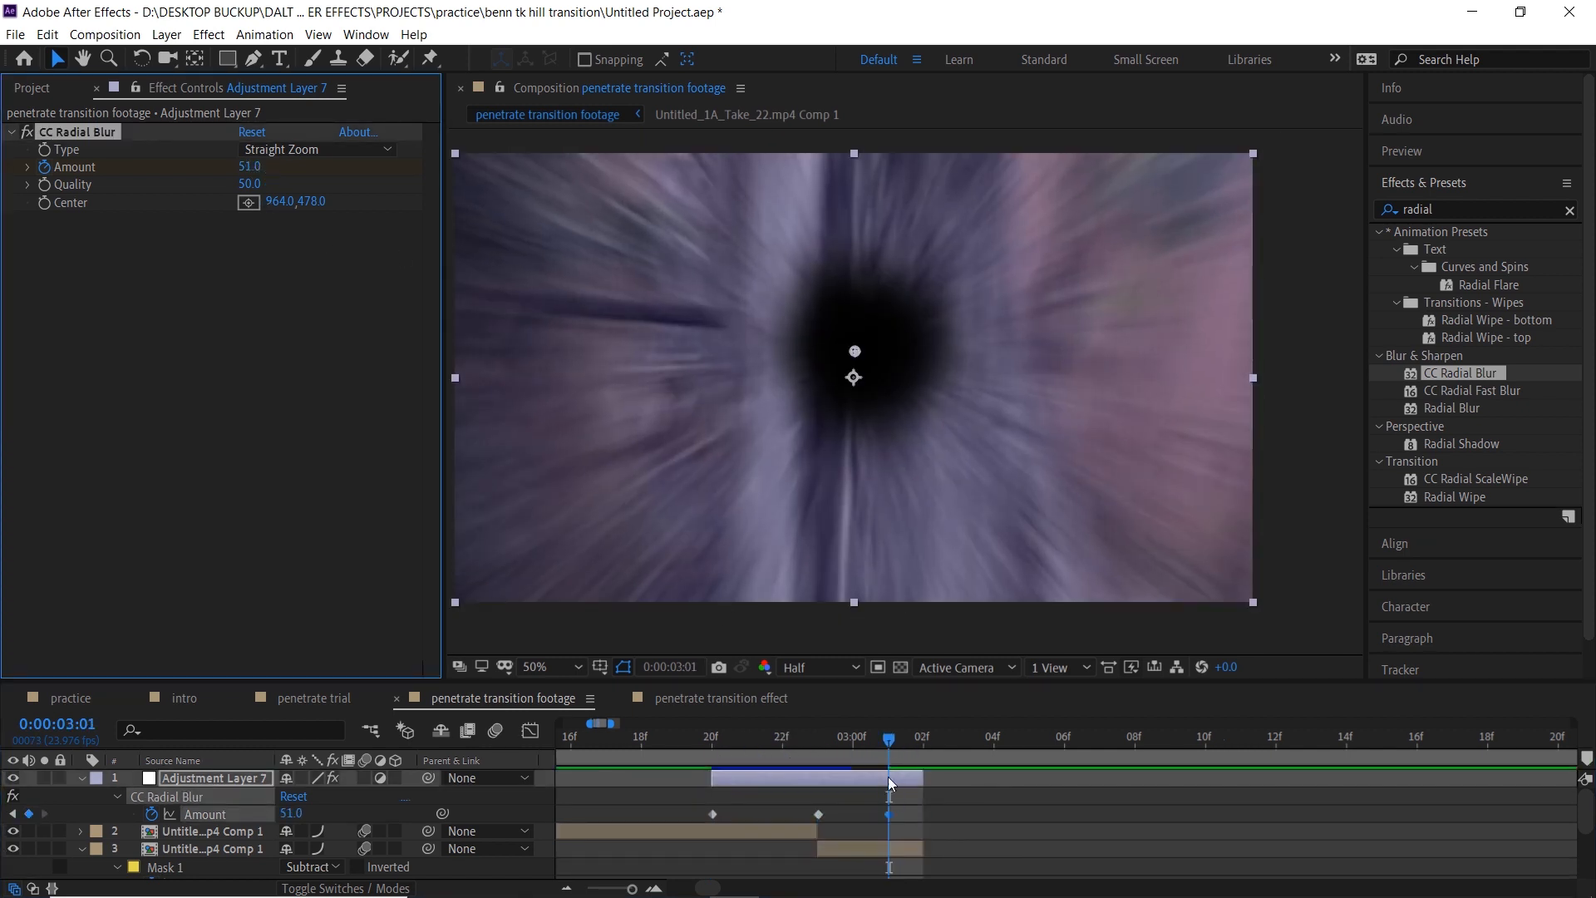
Preview the blurred wall-hole transition from 0:00:02:13 through the following clip.
left_click_drag(885, 736, 611, 738)
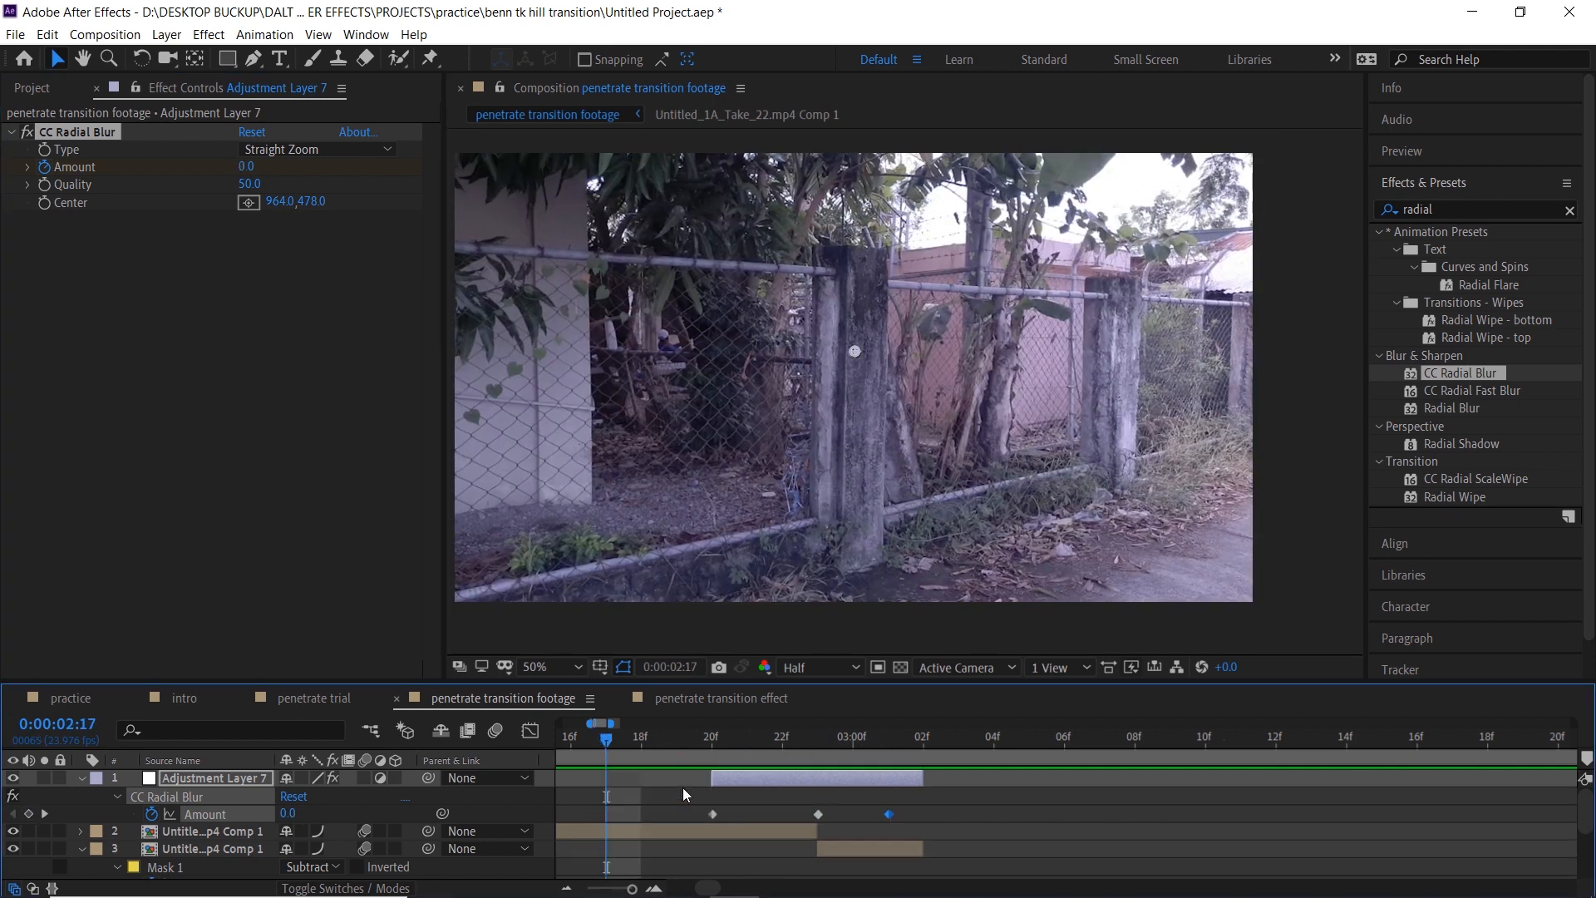
scroll(750, 818, "down", 2)
left_click(680, 744)
key("space")
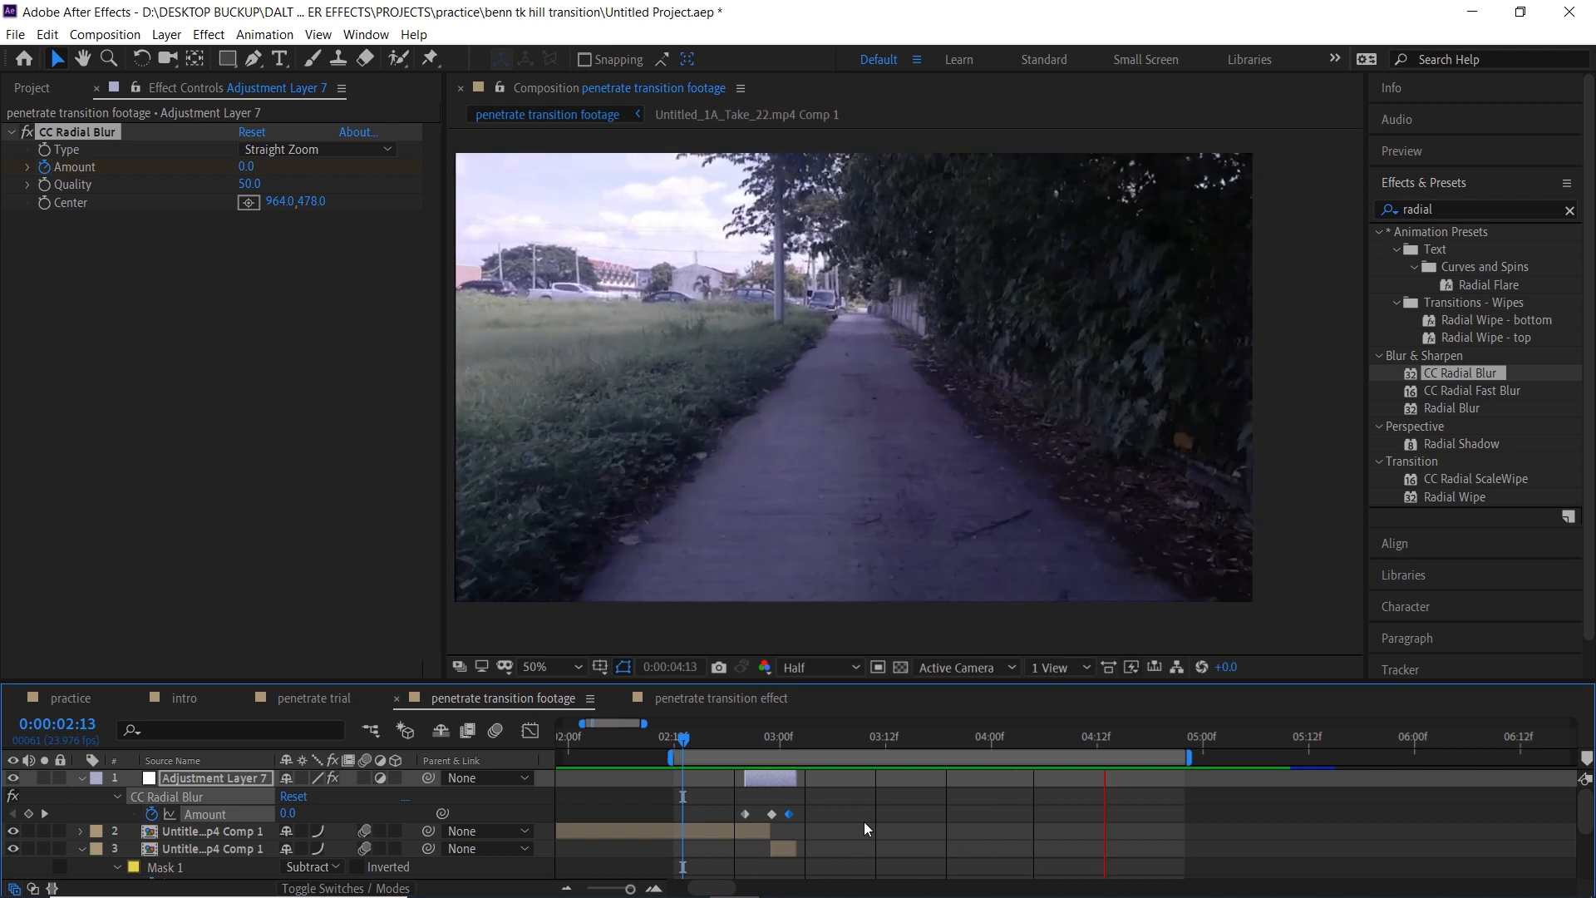
key("space")
Enable Time Remapping on the penetrate transition effect layer.
scroll(866, 821, "down", 3)
left_click(931, 852)
mouse_move(830, 738)
left_mouse_down()
mouse_move(805, 743)
mouse_move(859, 753)
mouse_move(832, 748)
left_mouse_up()
right_click(878, 855)
mouse_move(1000, 463)
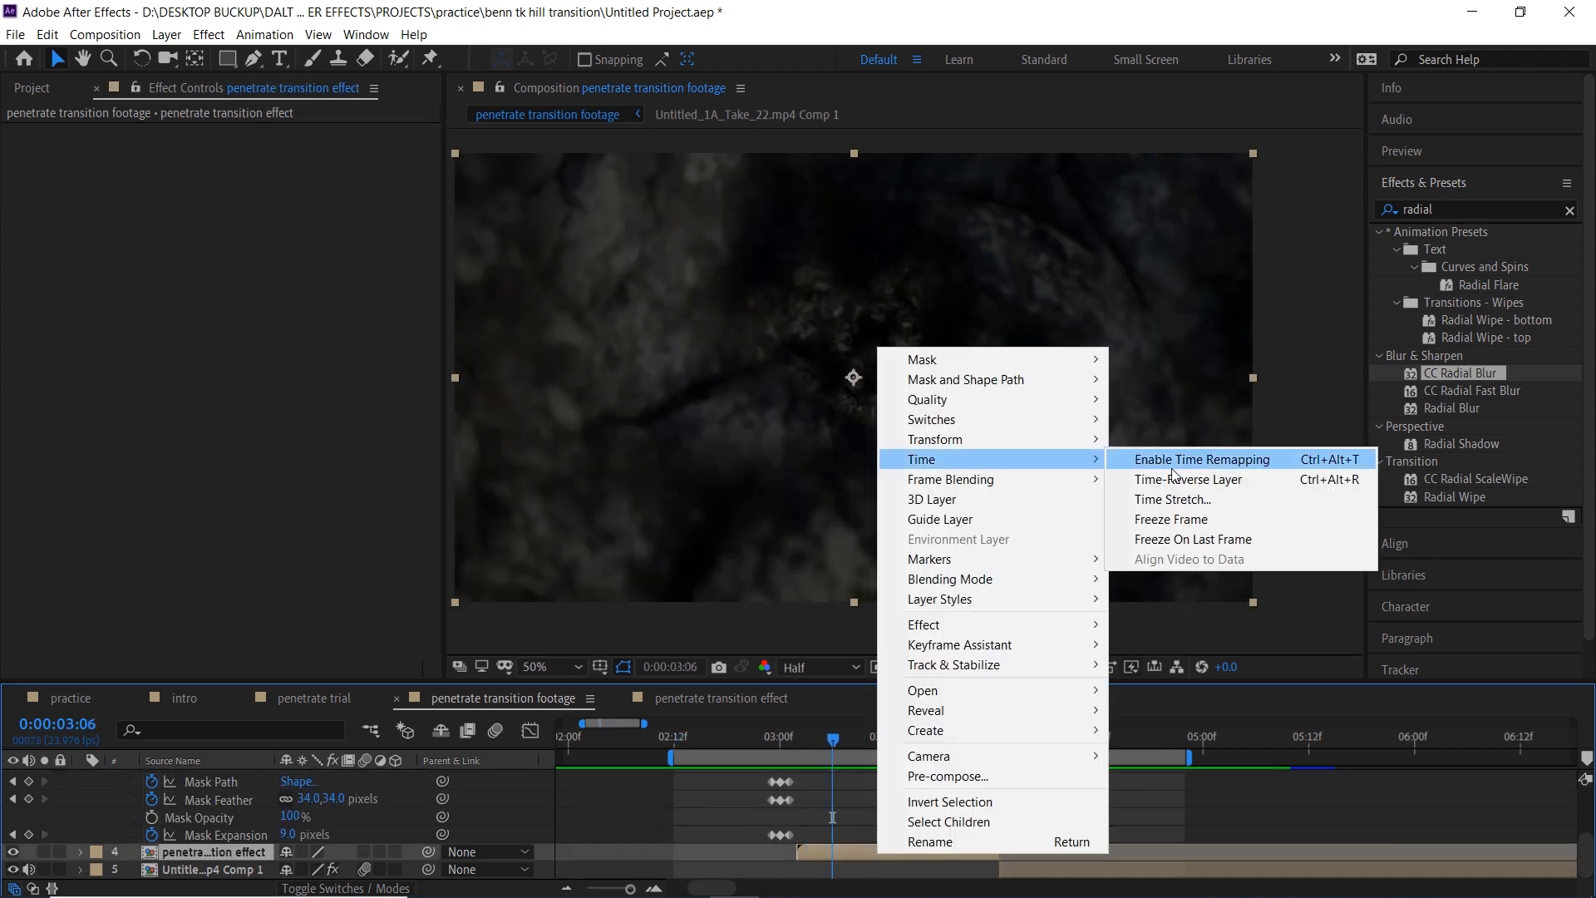
left_click(1151, 460)
Add a Time Remap keyframe at the effect layer's end, 0:00:04:01, and pull both keyframe and layer end back to 0:00:03:20.
left_click_drag(835, 740, 1001, 755)
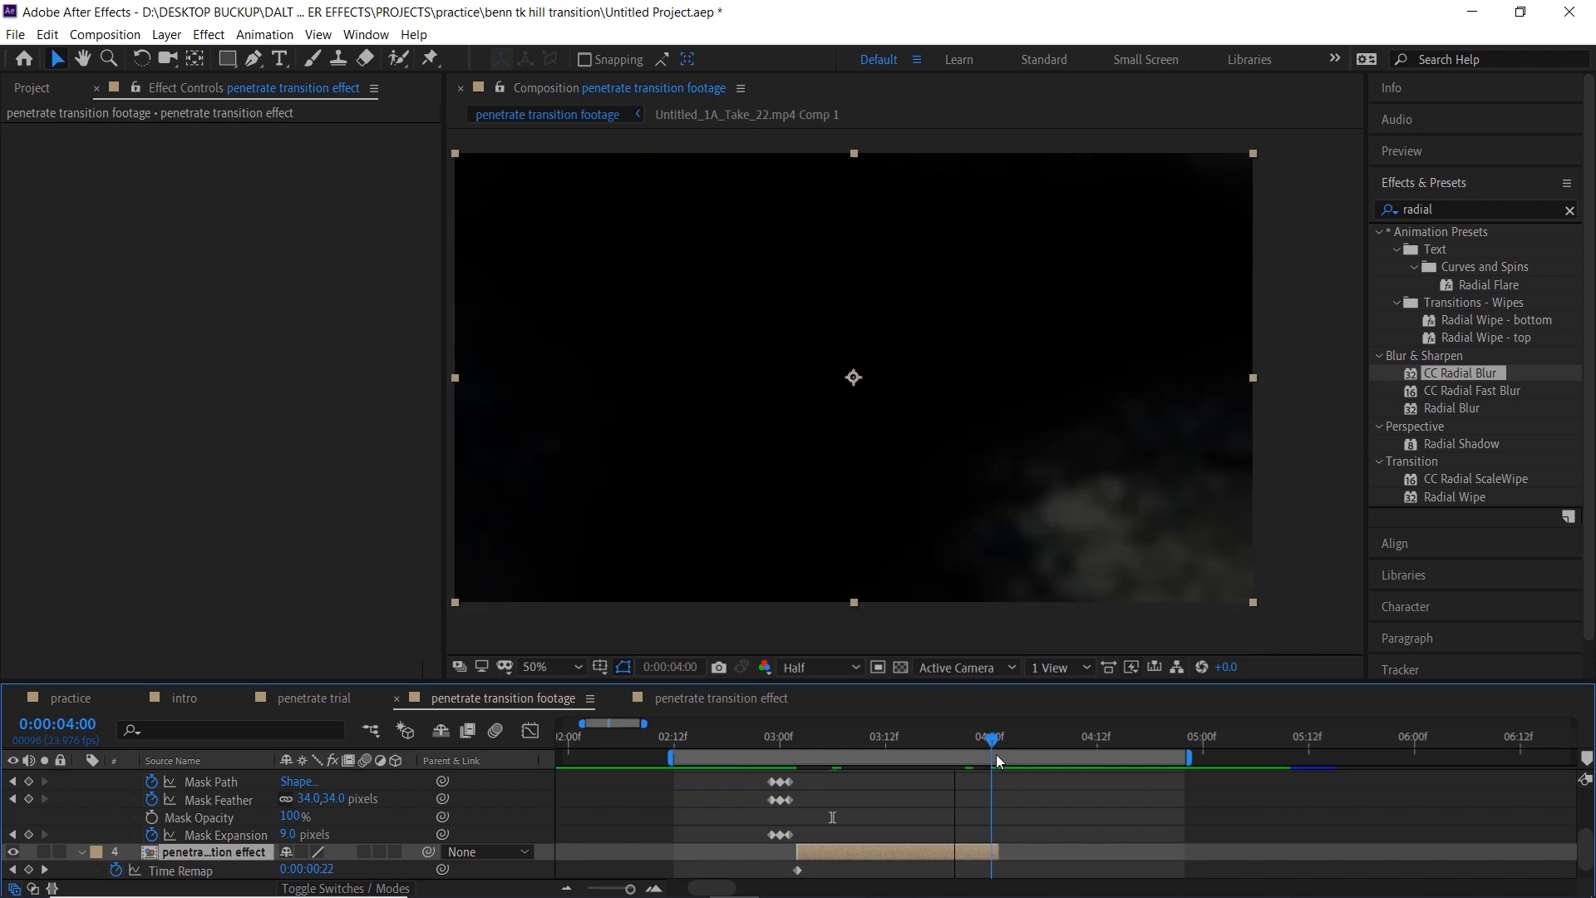
left_click(29, 870)
scroll(1060, 821, "down", 1)
key("=")
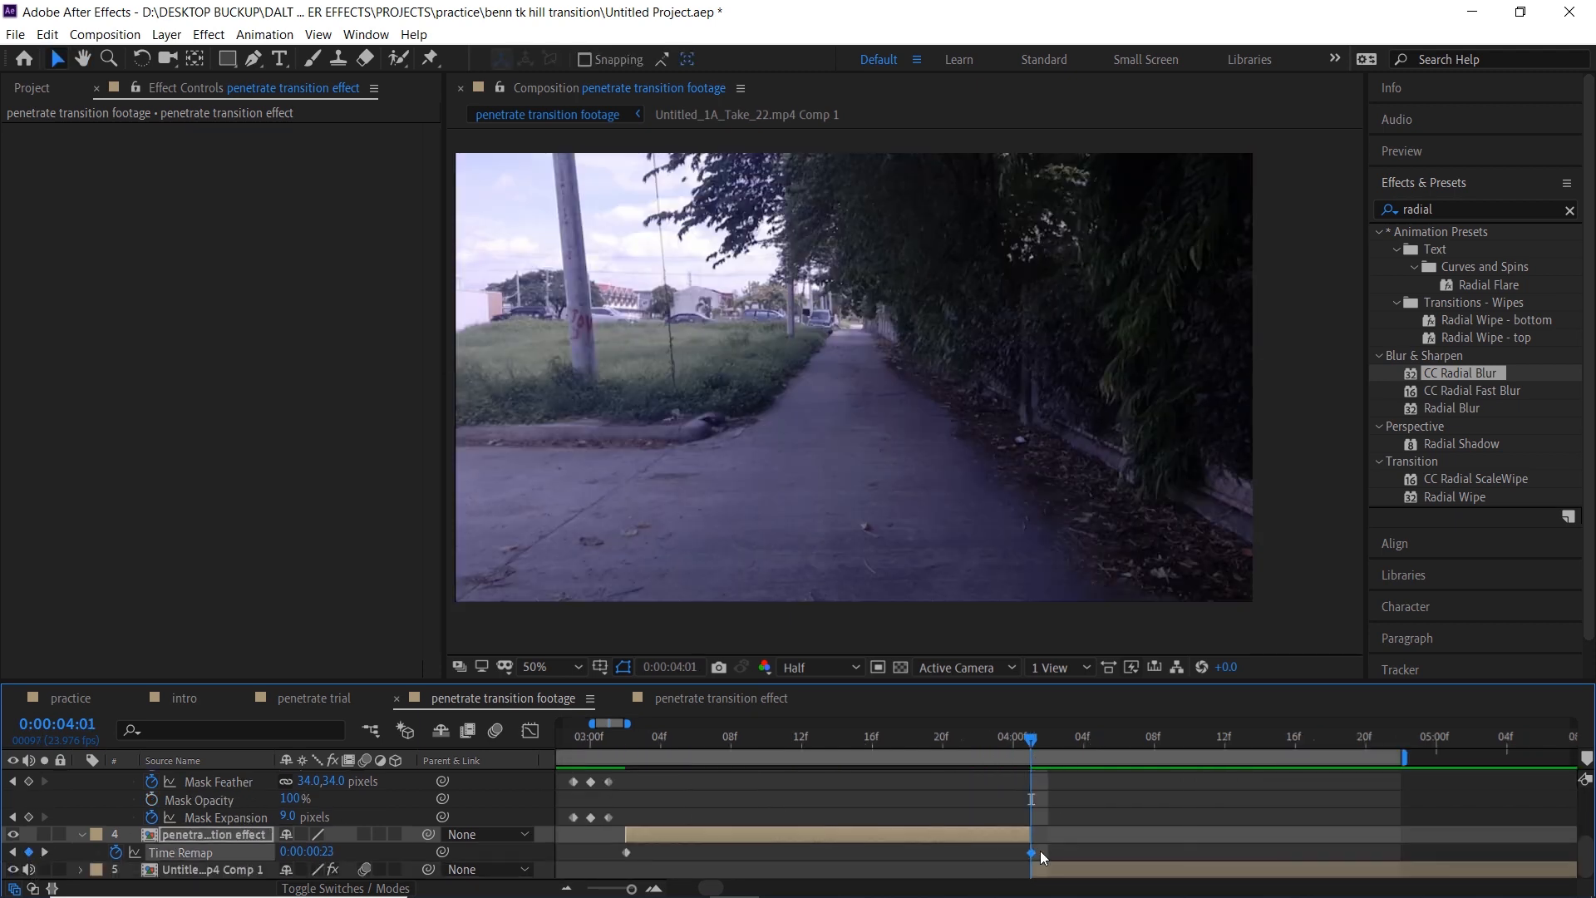
left_click_drag(1029, 834, 943, 835)
Slide the Untitled_1A_Take_31 clip earlier beneath the effect layer so it starts at 0:00:03:10.
left_click_drag(1086, 870, 998, 873)
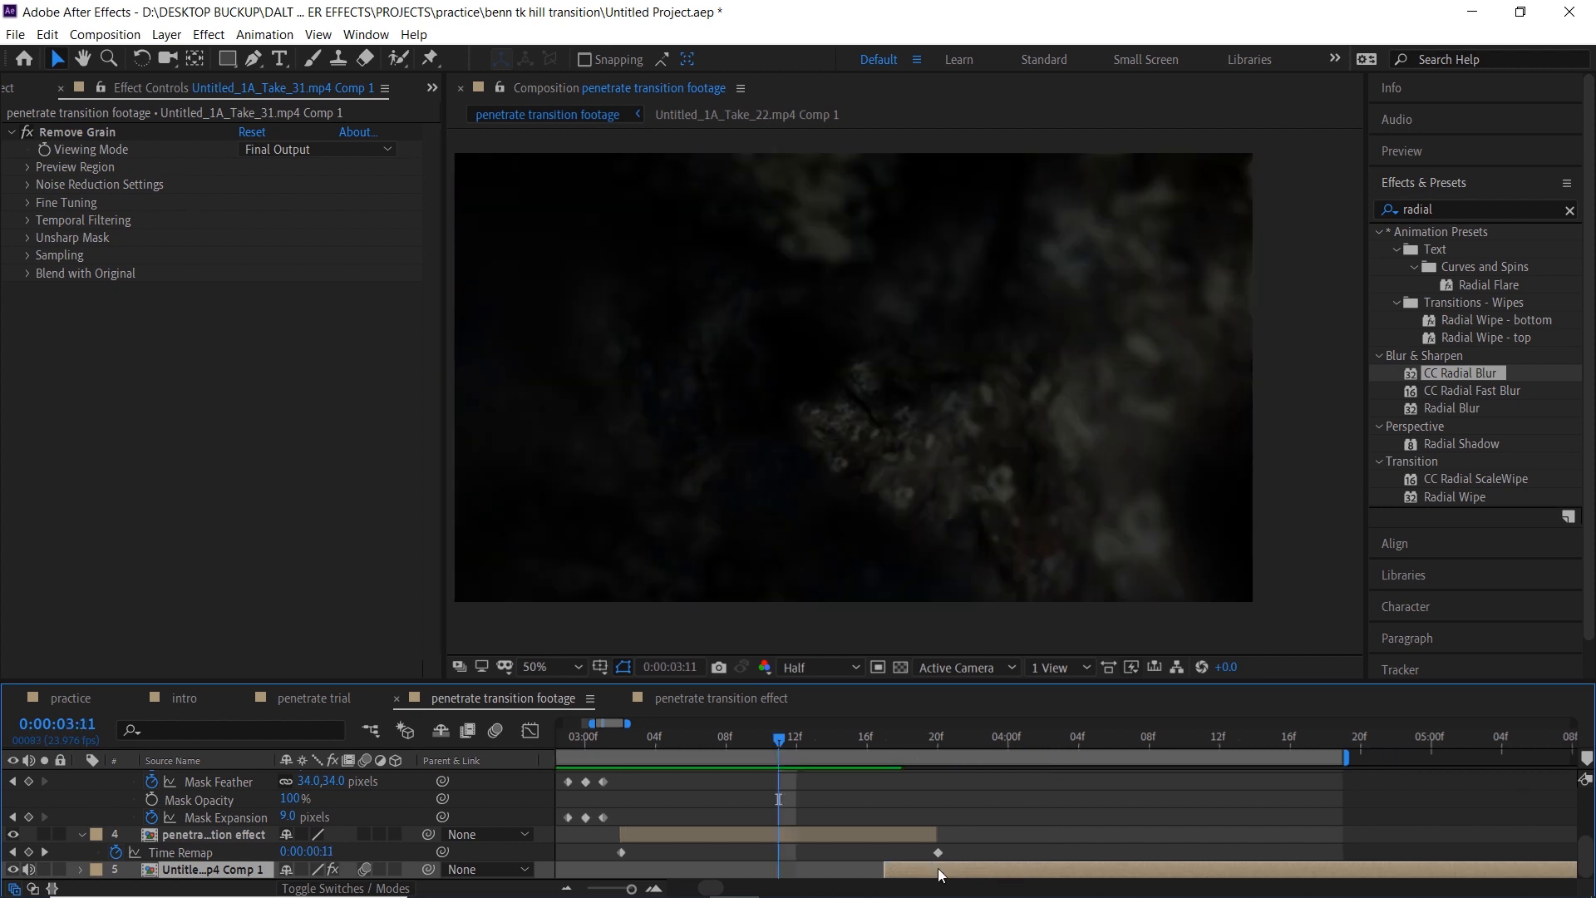
left_click_drag(938, 868, 867, 870)
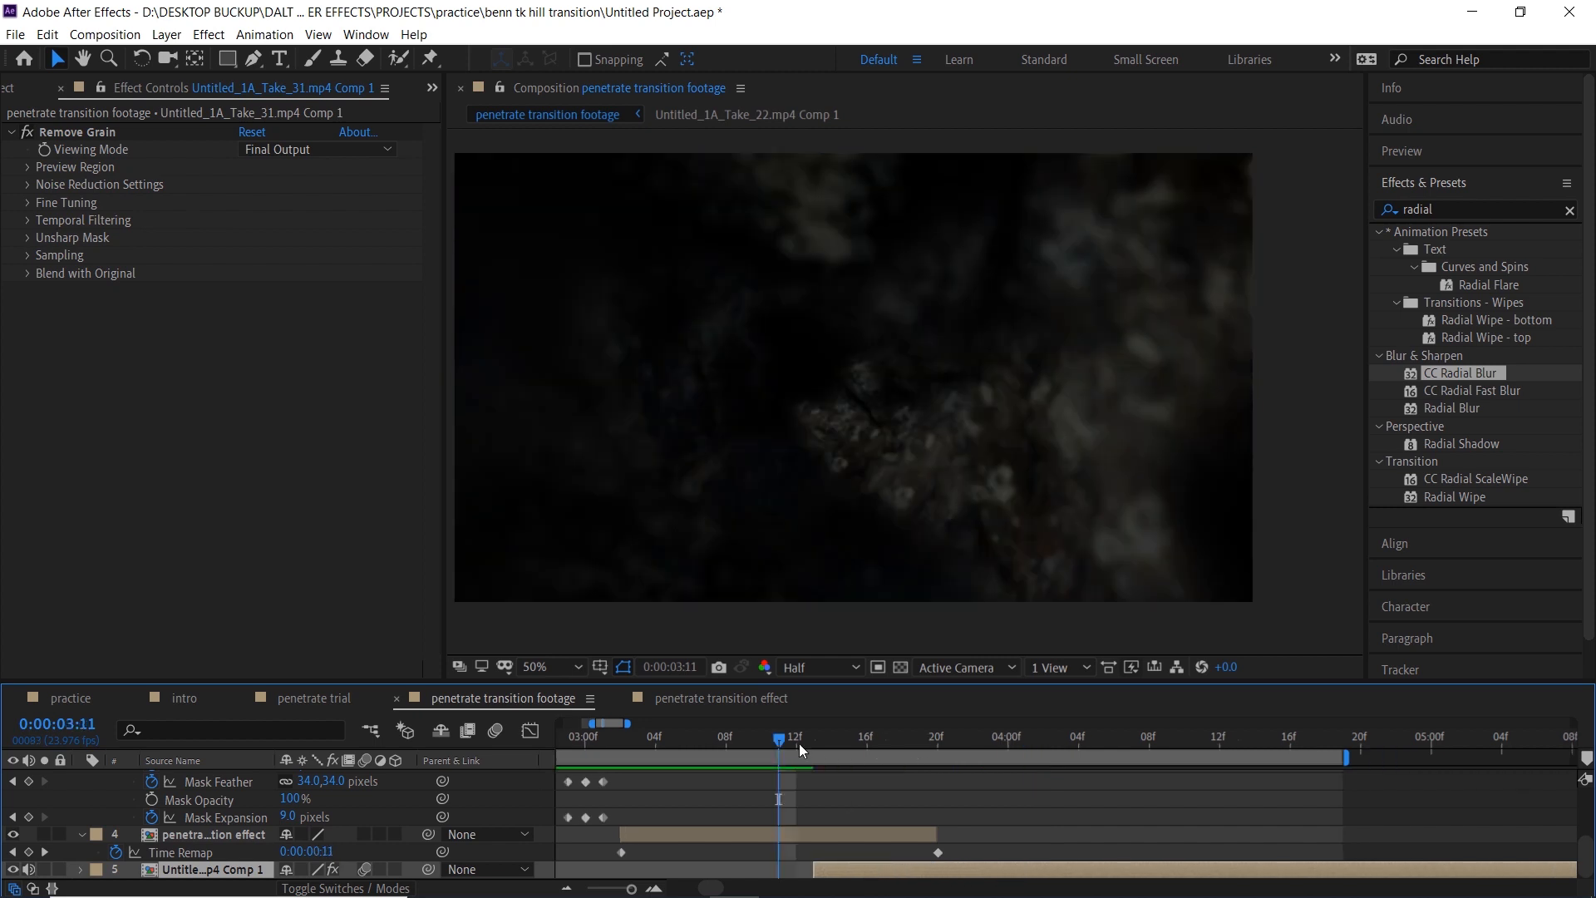
left_click_drag(783, 735, 825, 742)
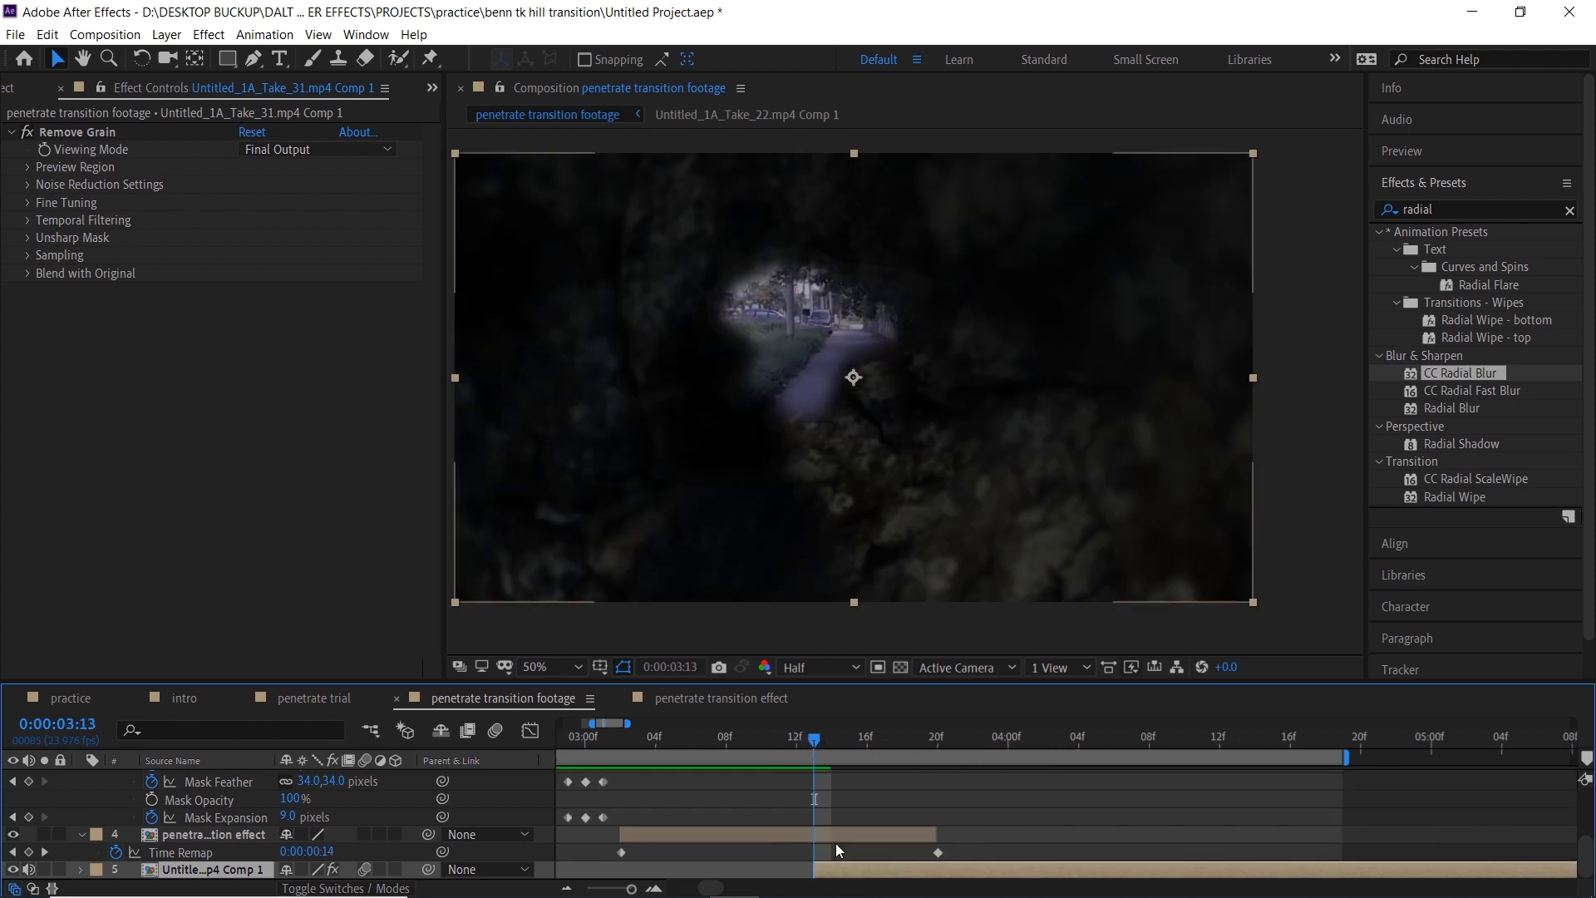
left_click_drag(841, 870, 806, 870)
left_click_drag(814, 742, 761, 745)
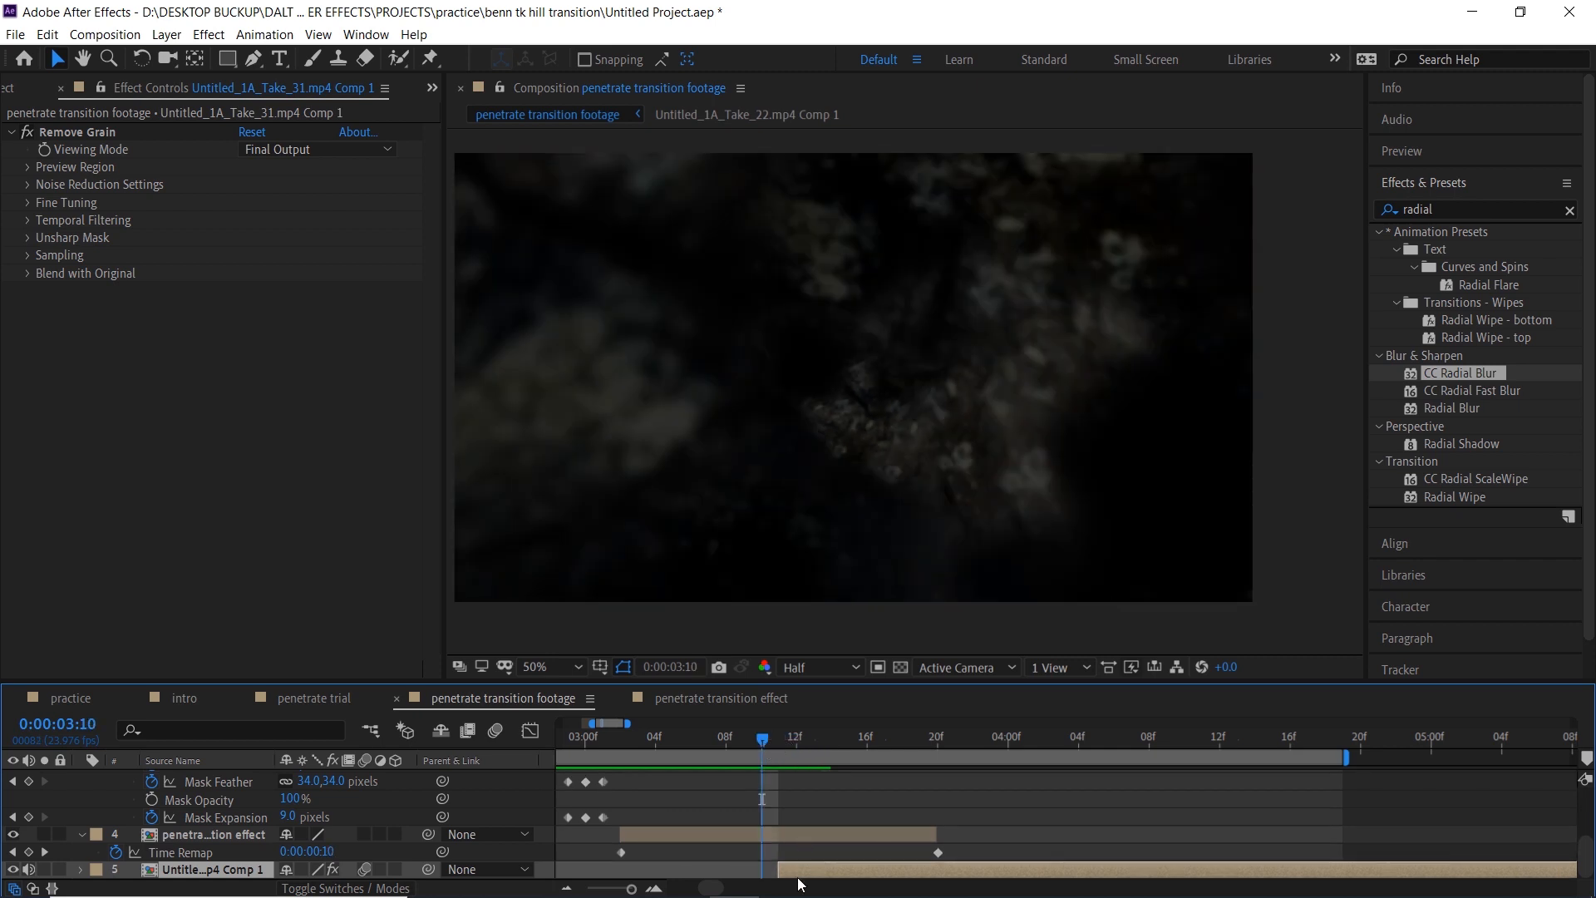
left_click_drag(802, 870, 788, 871)
Check the clip overlap at 0:00:03:14 and preview the retimed transition from 0:00:01:19.
left_click_drag(763, 740, 830, 759)
key("minus")
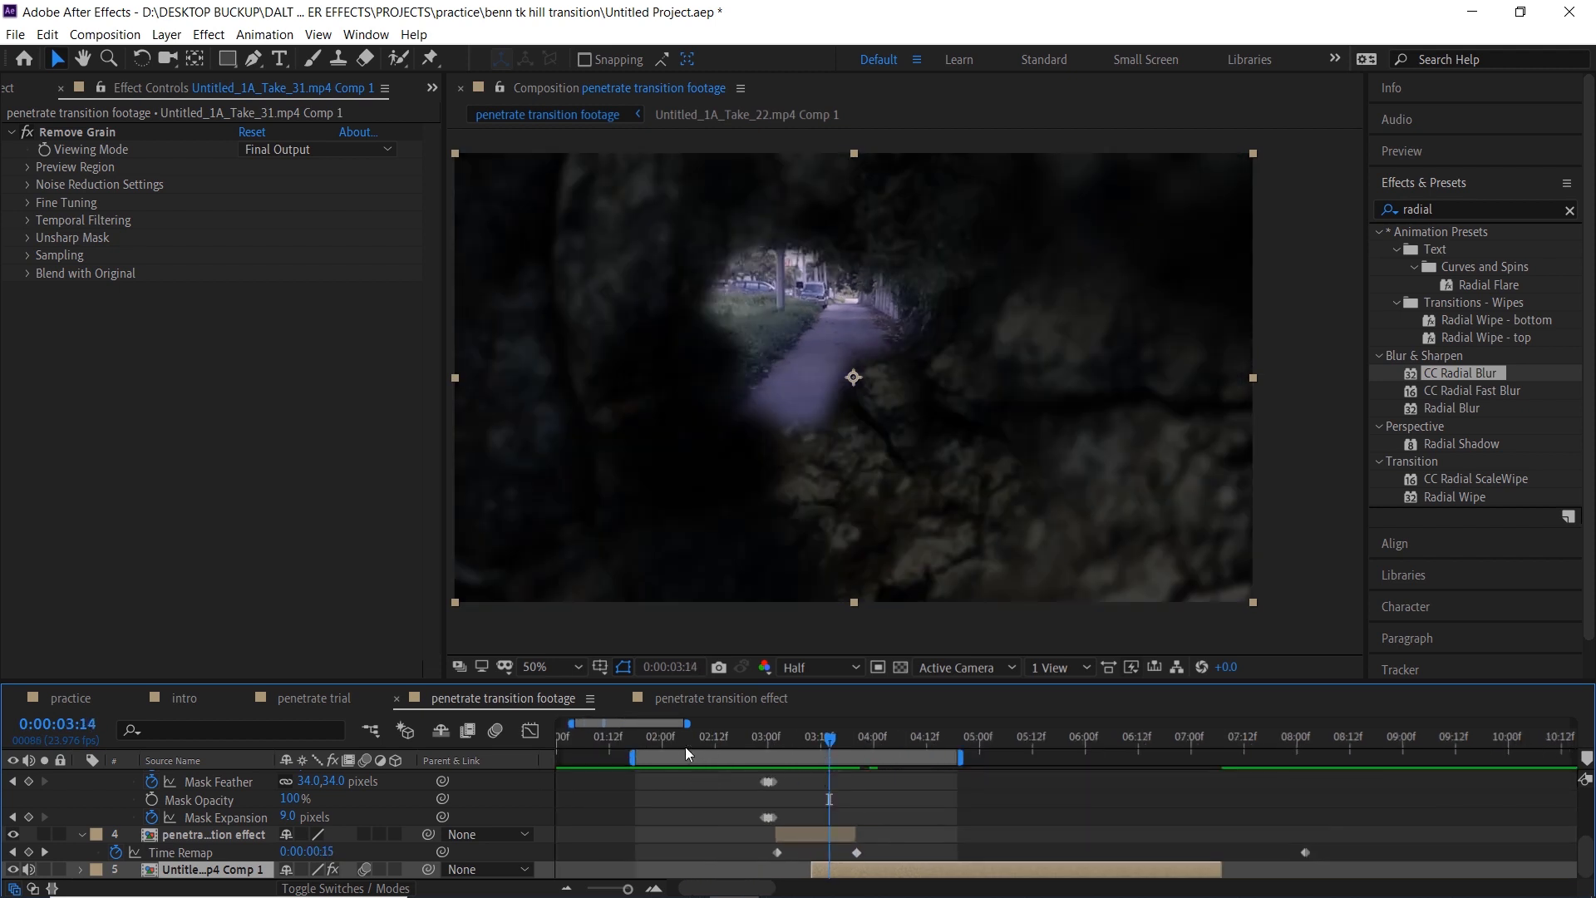
left_click(640, 741)
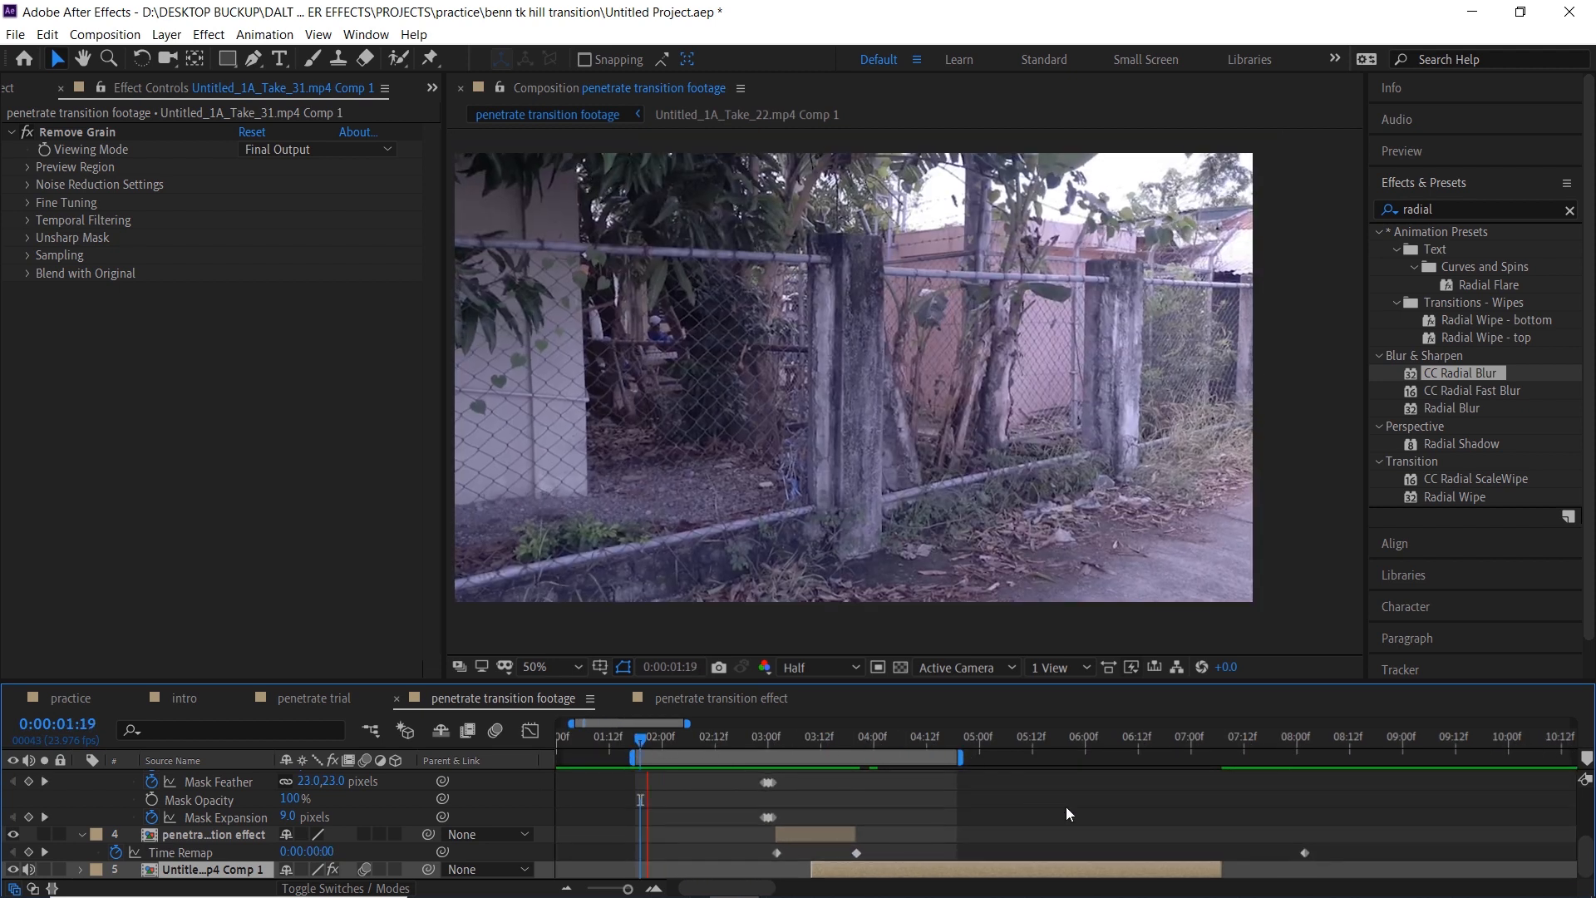